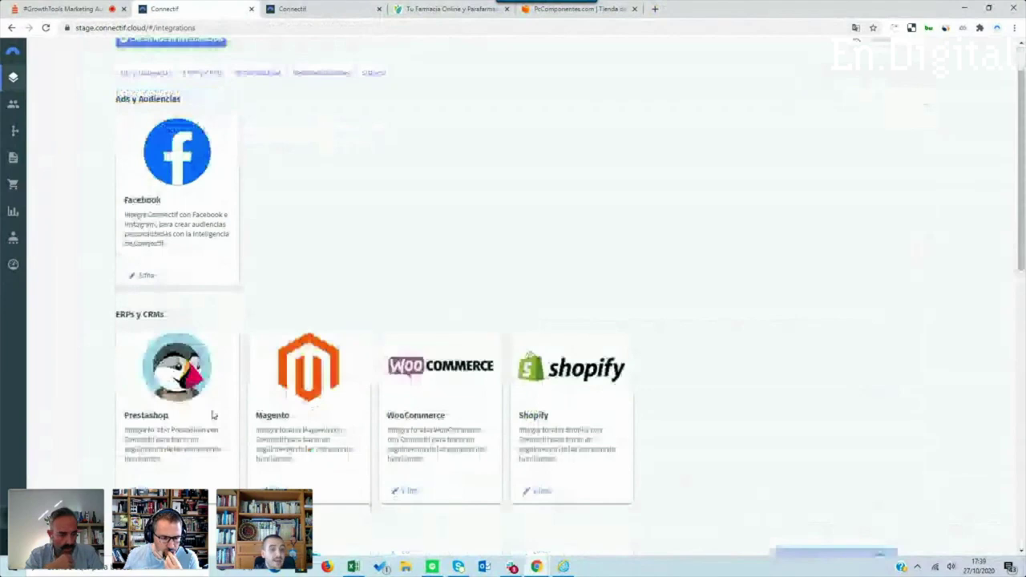
Review the data-receiving settings of a new custom integration, and return to the integrations list to point out the Facebook audiences description
{"action": "left_click", "coordinate": [189, 432]}
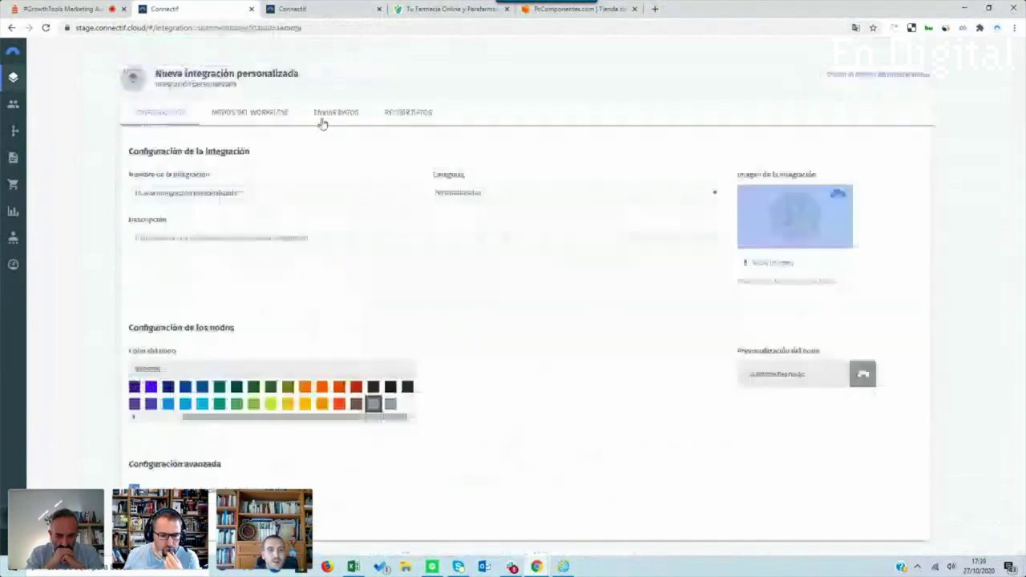
{"action": "left_click", "coordinate": [408, 112]}
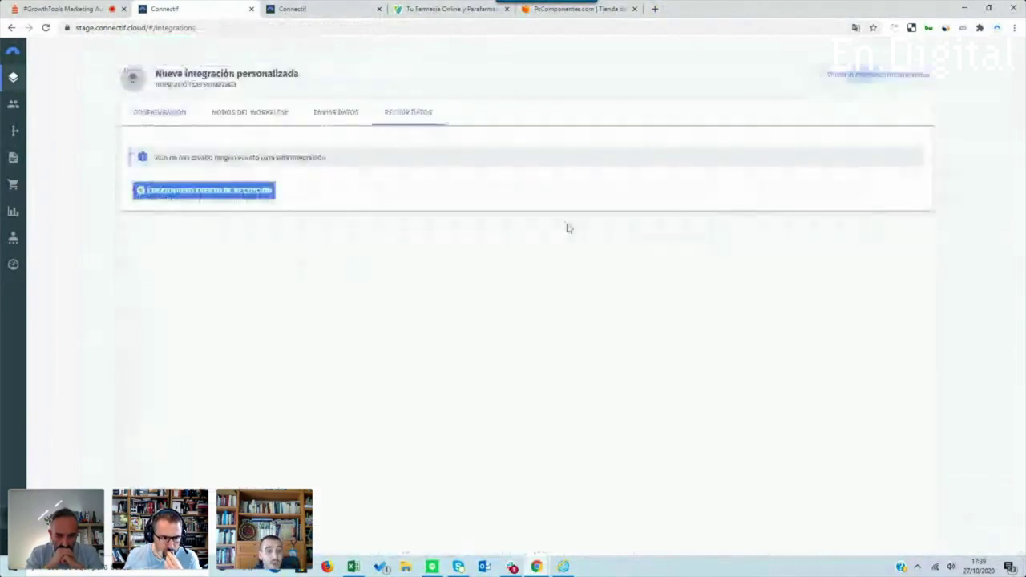
{"action": "key", "text": "alt+Left"}
{"action": "left_click_drag", "start_coordinate": [172, 284], "coordinate": [171, 295]}
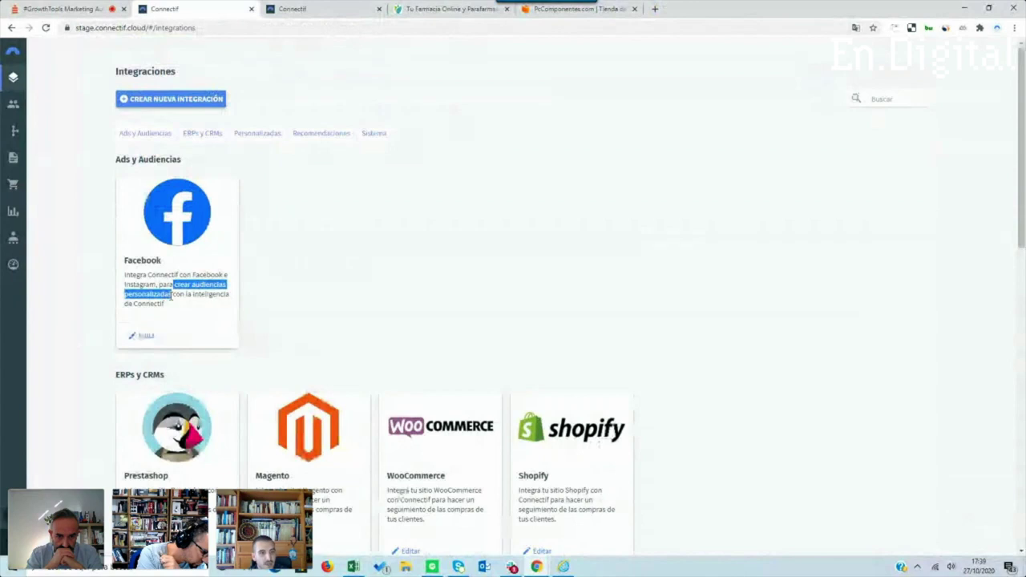
Switch to the Mifarma store and open the product page of the Smileat Tarrito de Guisito de Alubias 230g
{"action": "left_click", "coordinate": [13, 104]}
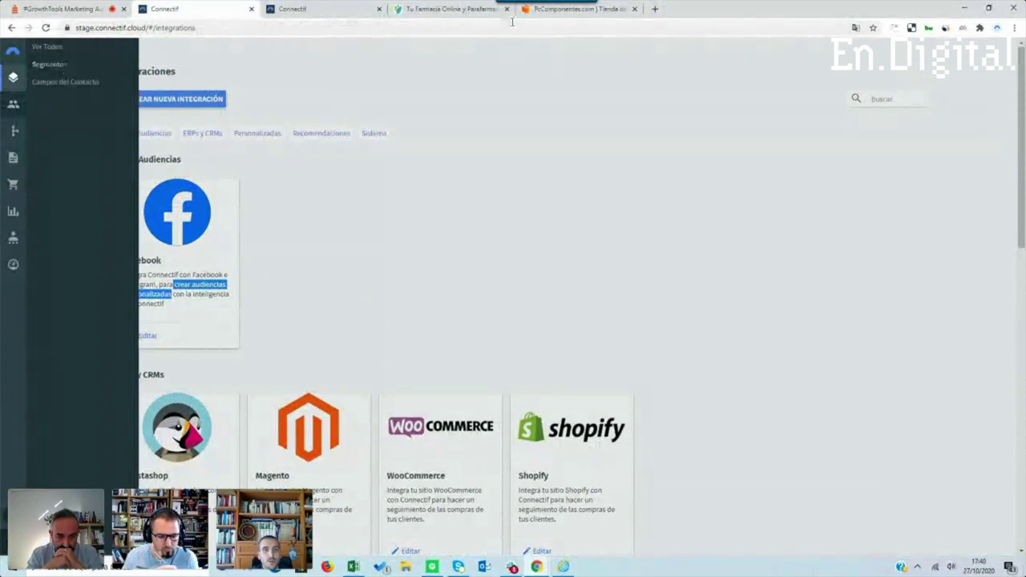
{"action": "left_click", "coordinate": [470, 9]}
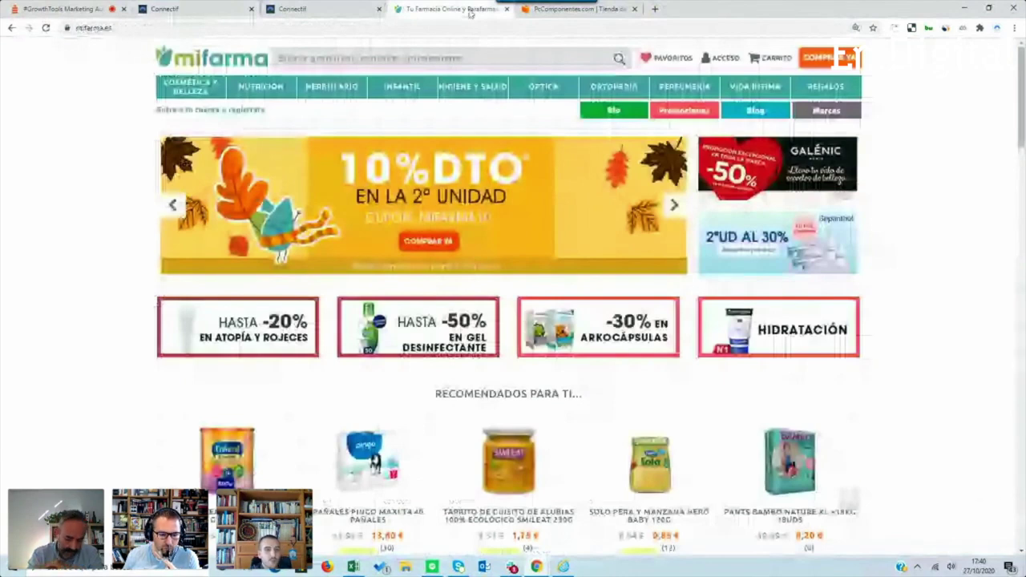
{"action": "scroll", "coordinate": [512, 368], "scroll_direction": "down", "scroll_amount": 1}
{"action": "left_click", "coordinate": [512, 369]}
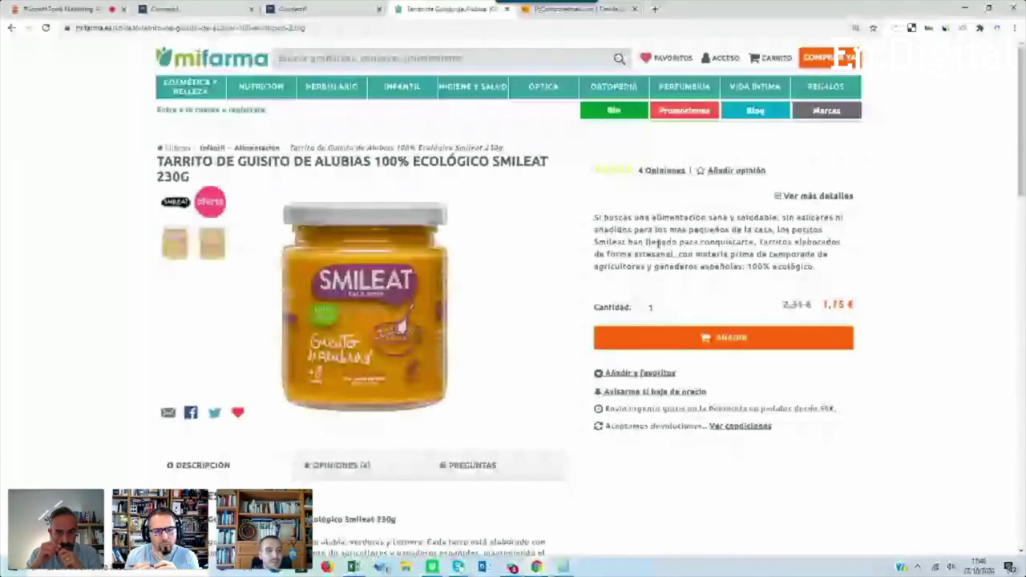
Switch back to the Connectif contacts list and filter it to contacts without an email
{"action": "left_click", "coordinate": [162, 9]}
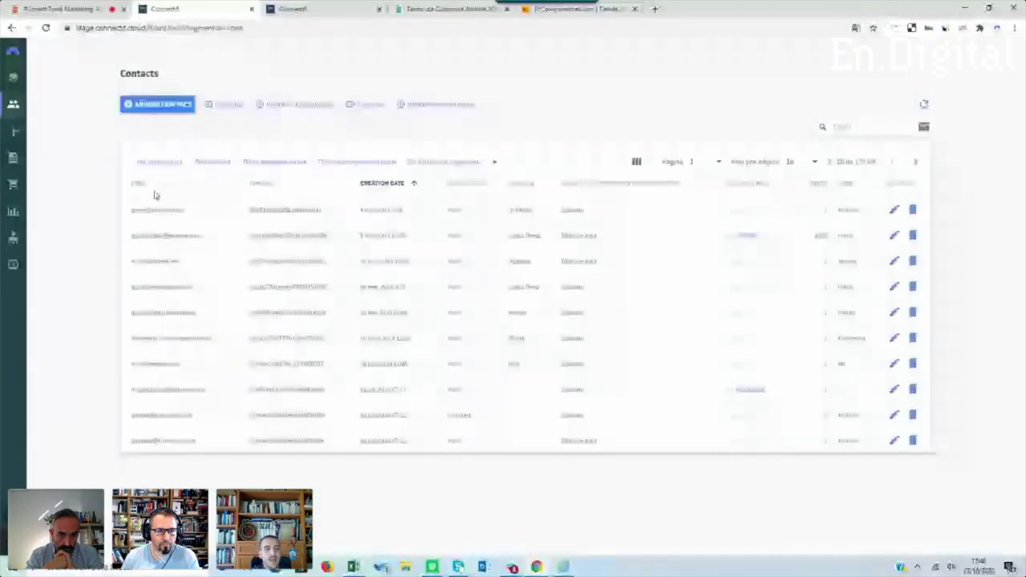
{"action": "double_click", "coordinate": [138, 261]}
{"action": "left_click_drag", "start_coordinate": [138, 312], "coordinate": [162, 311]}
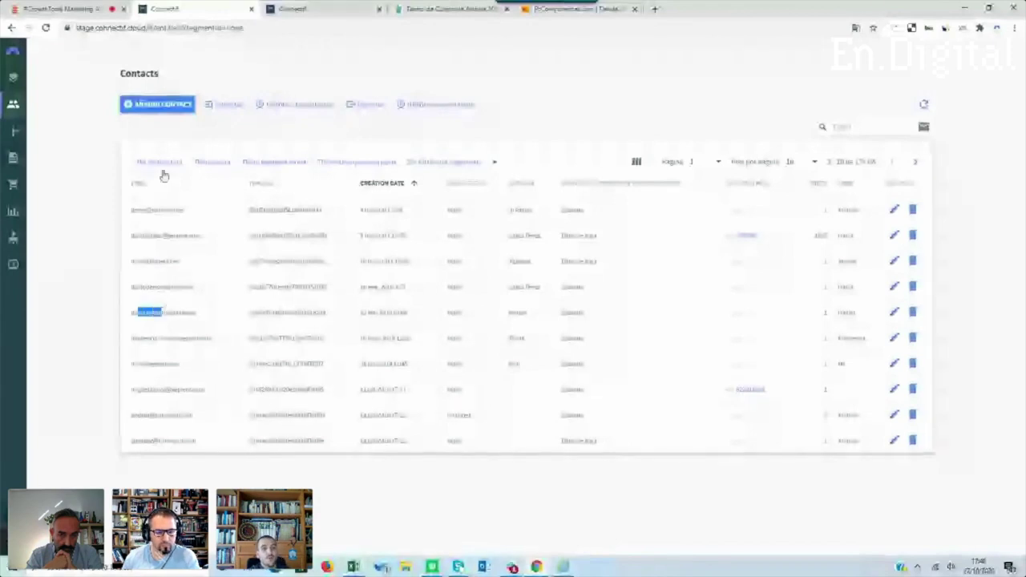
{"action": "left_click", "coordinate": [163, 168]}
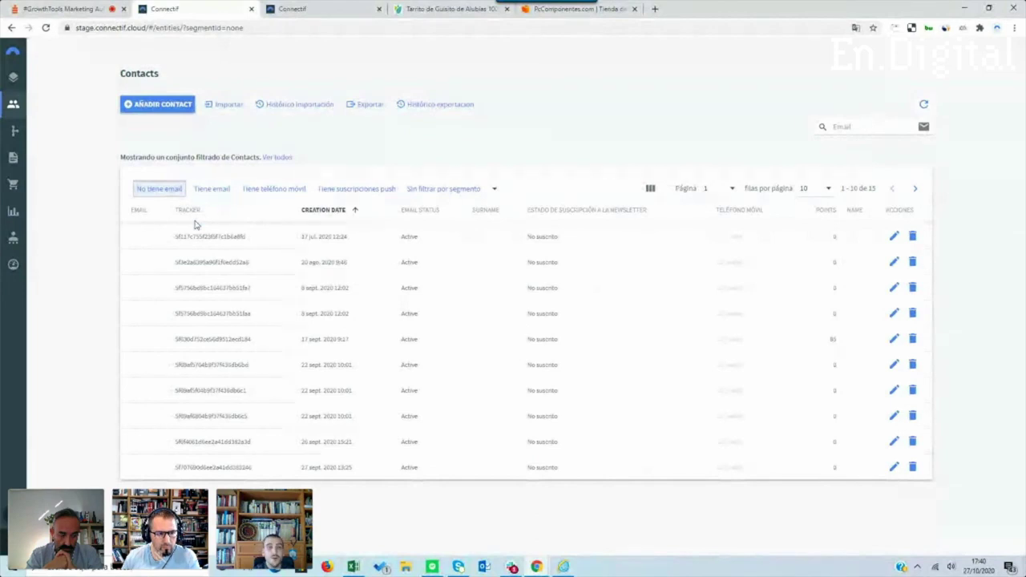
{"action": "left_click_drag", "start_coordinate": [184, 210], "coordinate": [200, 213]}
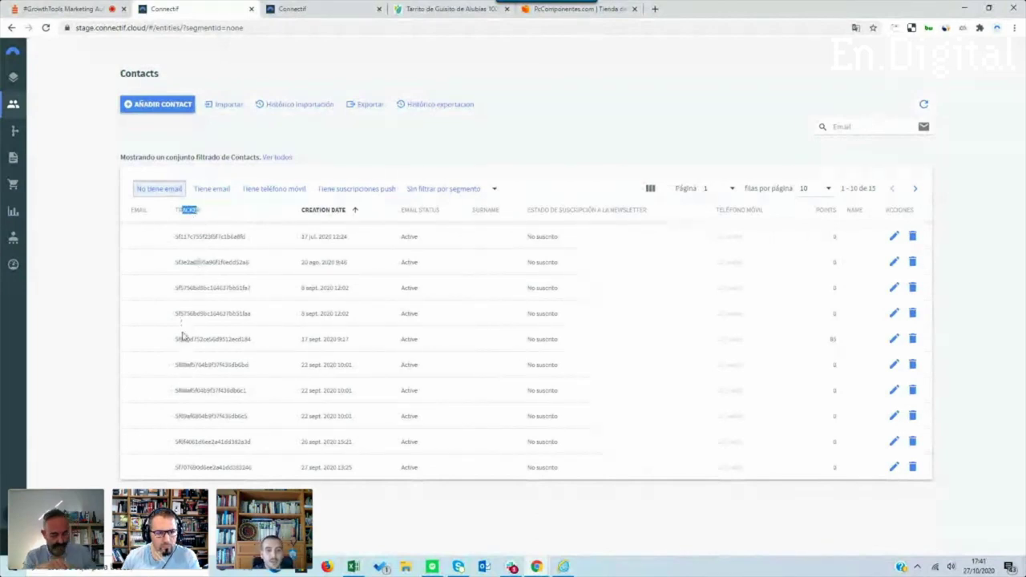
Open the anonymous contact created on 17 Sept 2020 and display its activity history
{"action": "left_click", "coordinate": [894, 339]}
{"action": "double_click", "coordinate": [139, 119]}
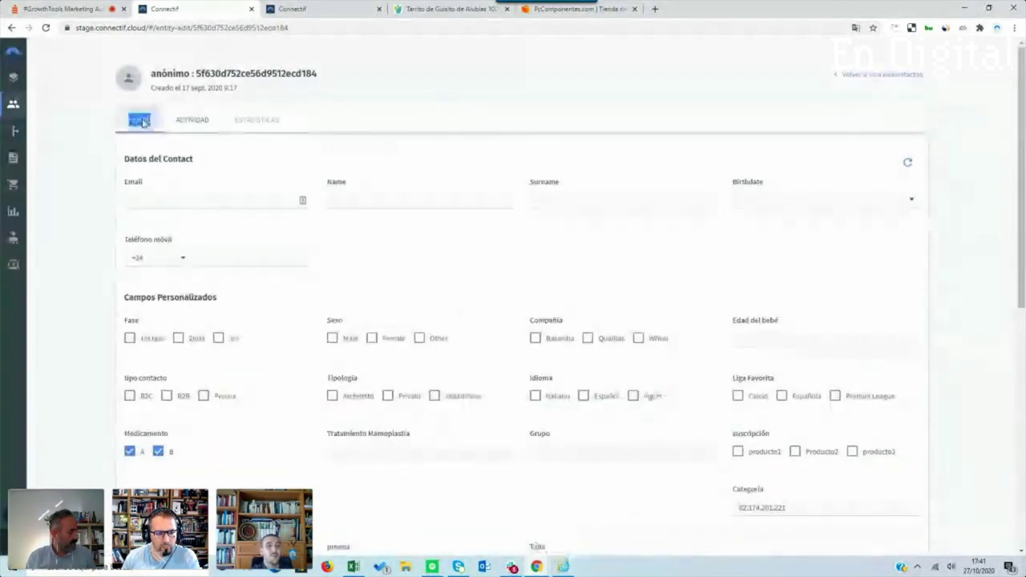
{"action": "left_click_drag", "start_coordinate": [171, 73], "coordinate": [241, 77]}
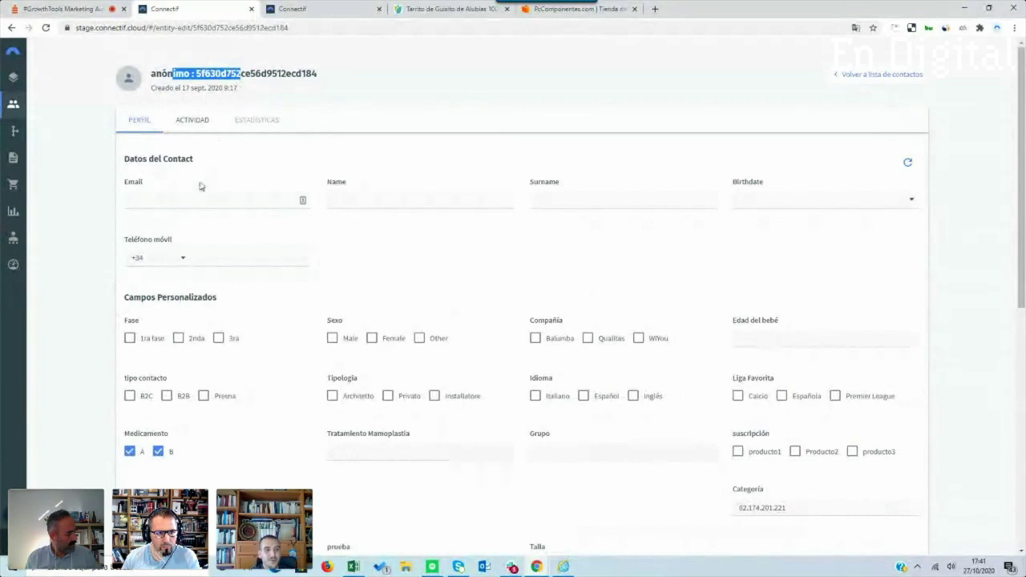
{"action": "double_click", "coordinate": [190, 122]}
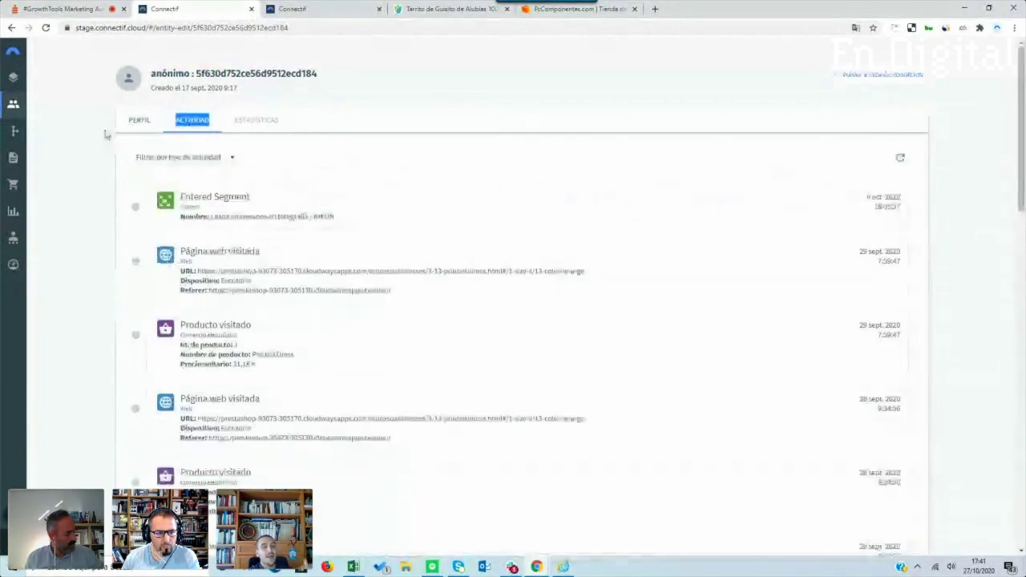
Examine the anonymous contact's activity history from the earliest page visits and viewed products up to the Entered Segment entry
{"action": "middle_click", "coordinate": [89, 145]}
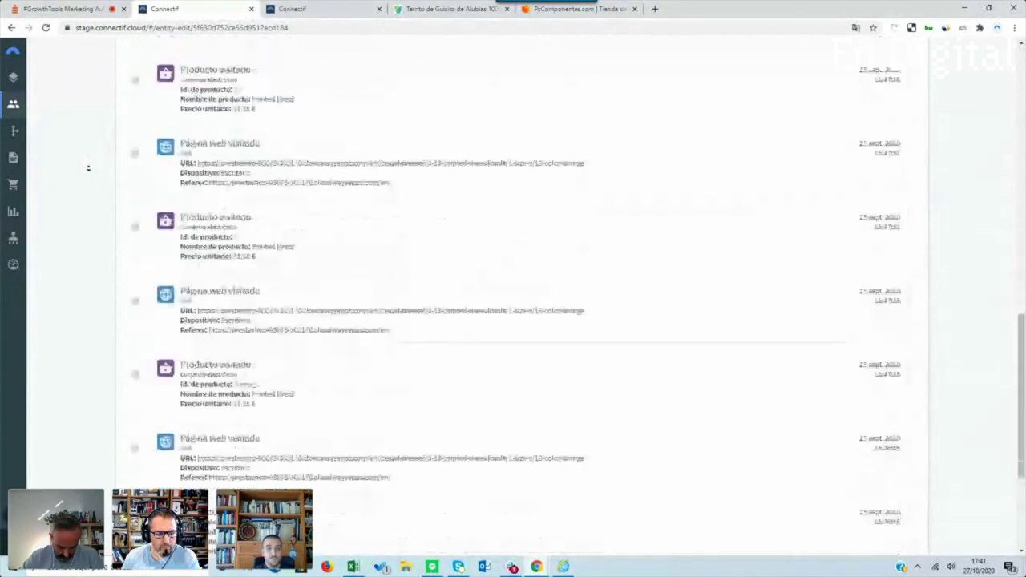
{"action": "double_click", "coordinate": [874, 435]}
{"action": "double_click", "coordinate": [234, 464]}
{"action": "left_click_drag", "start_coordinate": [183, 437], "coordinate": [260, 435]}
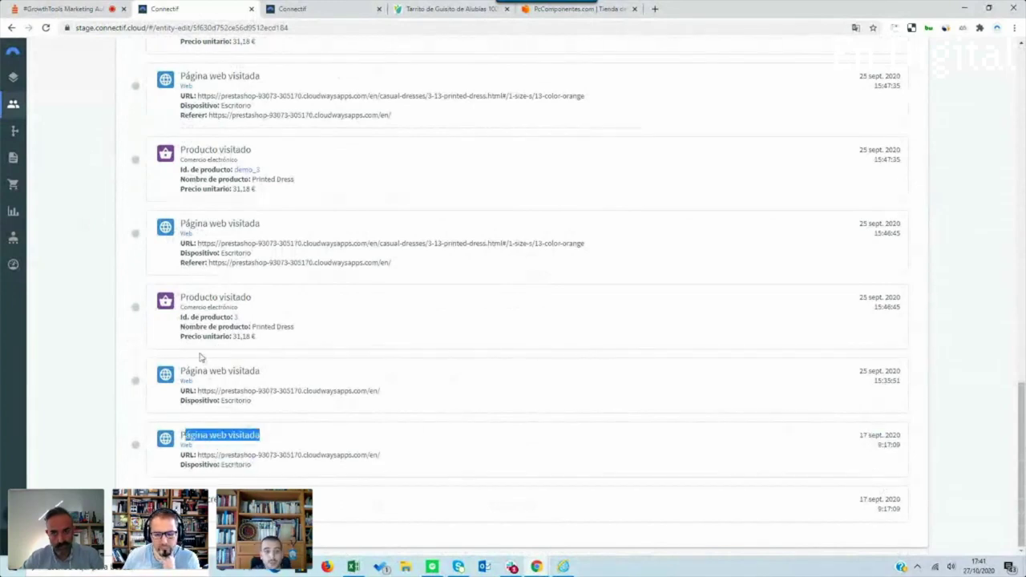
{"action": "left_click", "coordinate": [184, 296]}
{"action": "left_click_drag", "start_coordinate": [183, 296], "coordinate": [252, 298]}
{"action": "left_click_drag", "start_coordinate": [176, 149], "coordinate": [255, 151]}
{"action": "scroll", "coordinate": [232, 160], "scroll_direction": "up", "scroll_amount": 2}
{"action": "left_click_drag", "start_coordinate": [182, 163], "coordinate": [231, 164]}
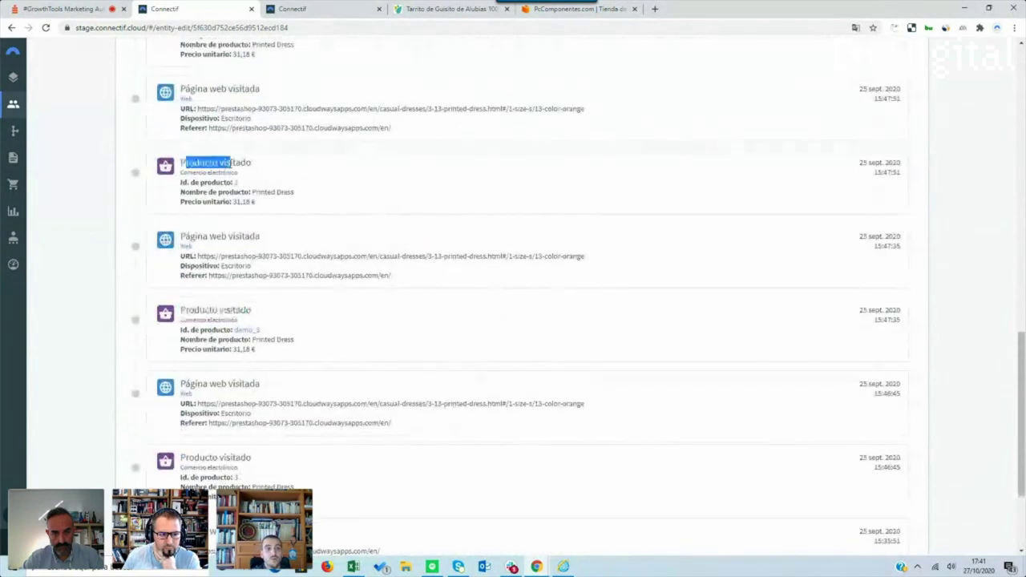
{"action": "scroll", "coordinate": [230, 181], "scroll_direction": "up", "scroll_amount": 5}
{"action": "scroll", "coordinate": [228, 182], "scroll_direction": "up", "scroll_amount": 5}
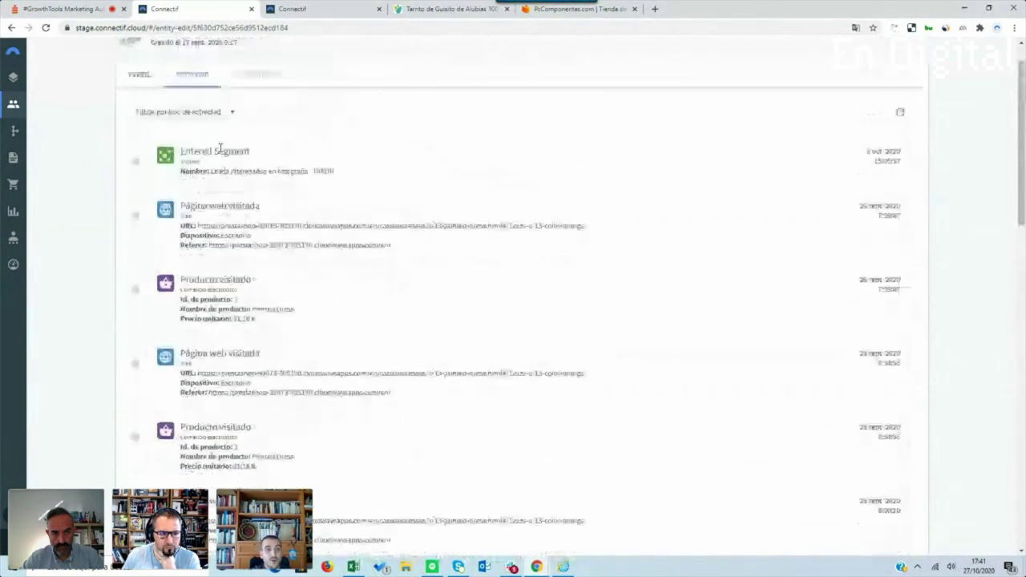
{"action": "left_click_drag", "start_coordinate": [227, 171], "coordinate": [293, 171]}
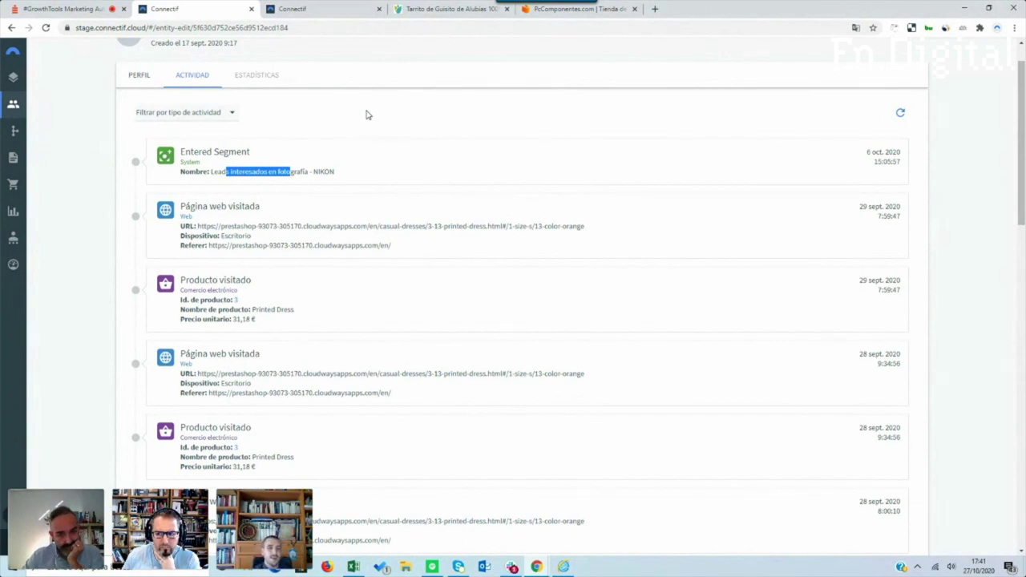
{"action": "scroll", "coordinate": [813, 65], "scroll_direction": "up", "scroll_amount": 1}
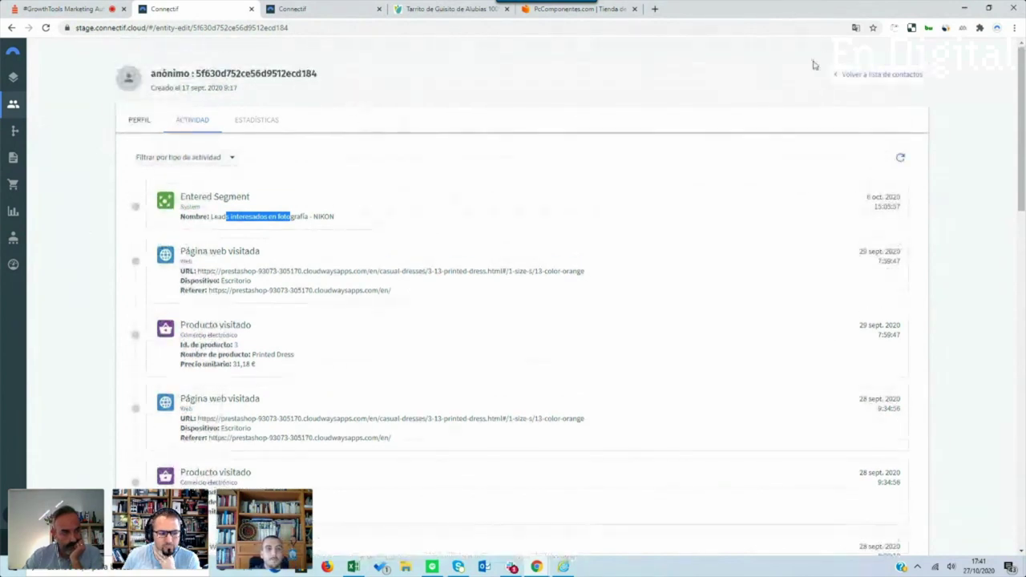
Leave the contact record and open the segments overview to review the names of the existing segments
{"action": "left_click", "coordinate": [846, 74]}
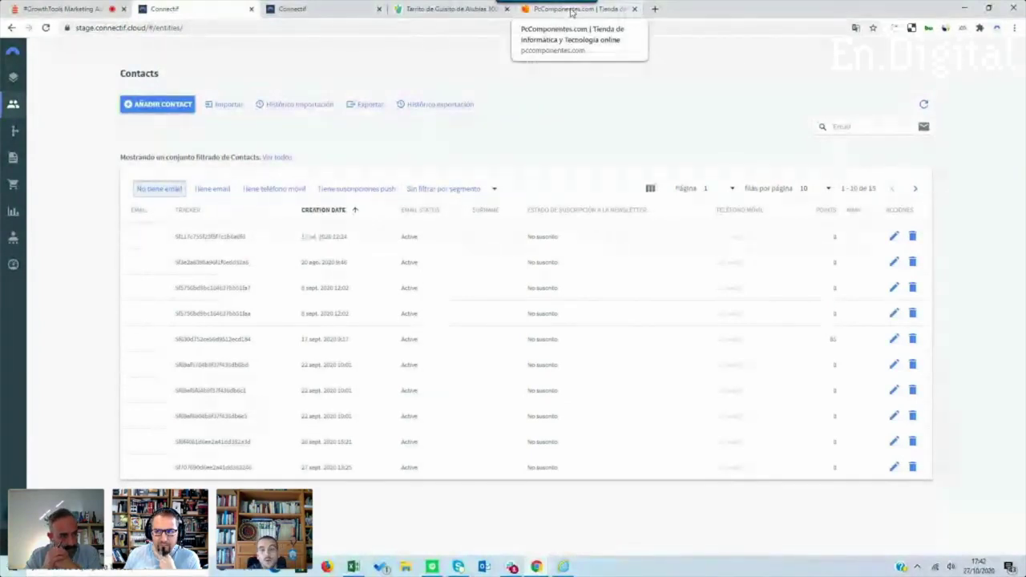
{"action": "left_click", "coordinate": [12, 106]}
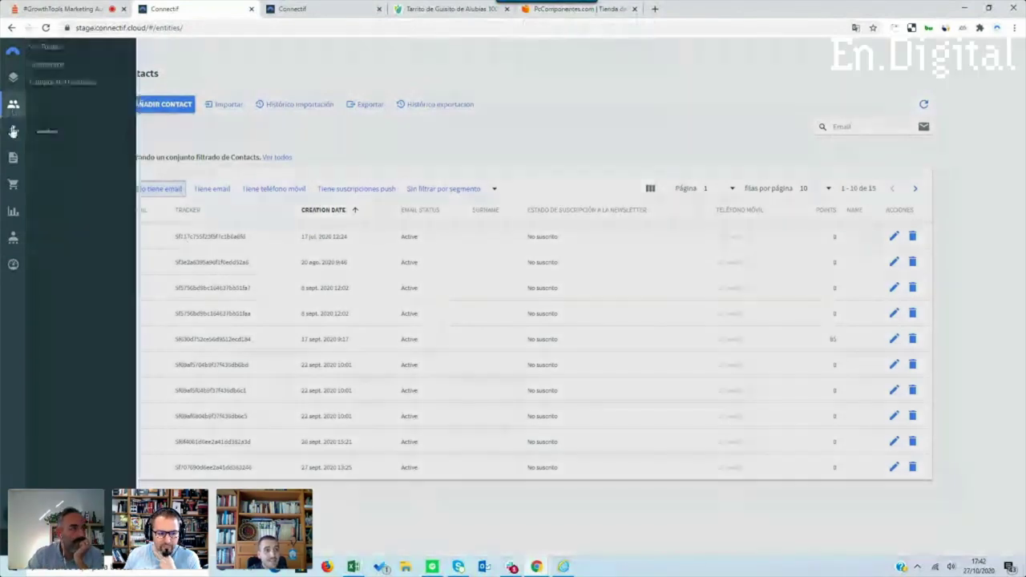
{"action": "left_click", "coordinate": [64, 66]}
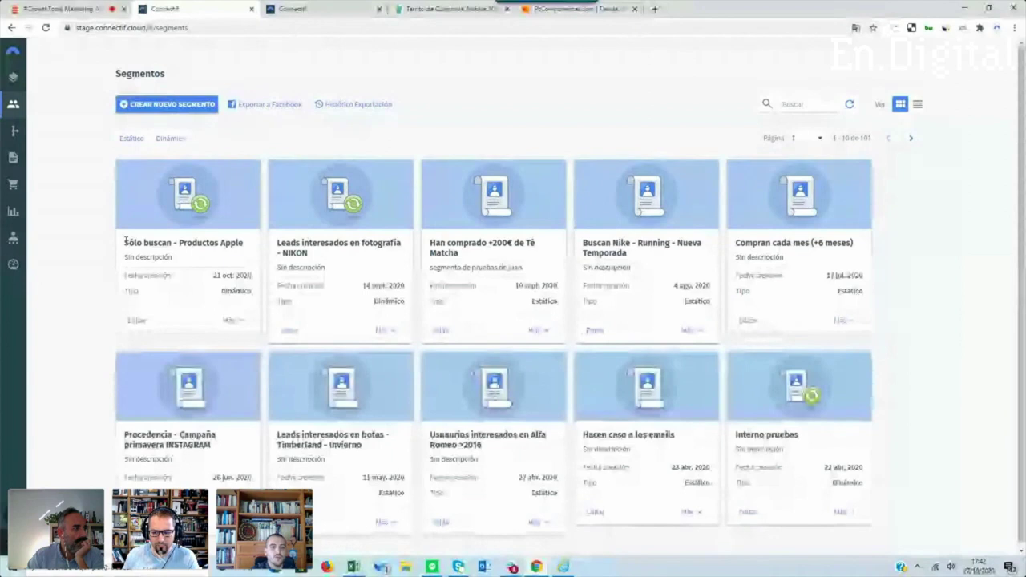
{"action": "left_click_drag", "start_coordinate": [126, 241], "coordinate": [231, 242]}
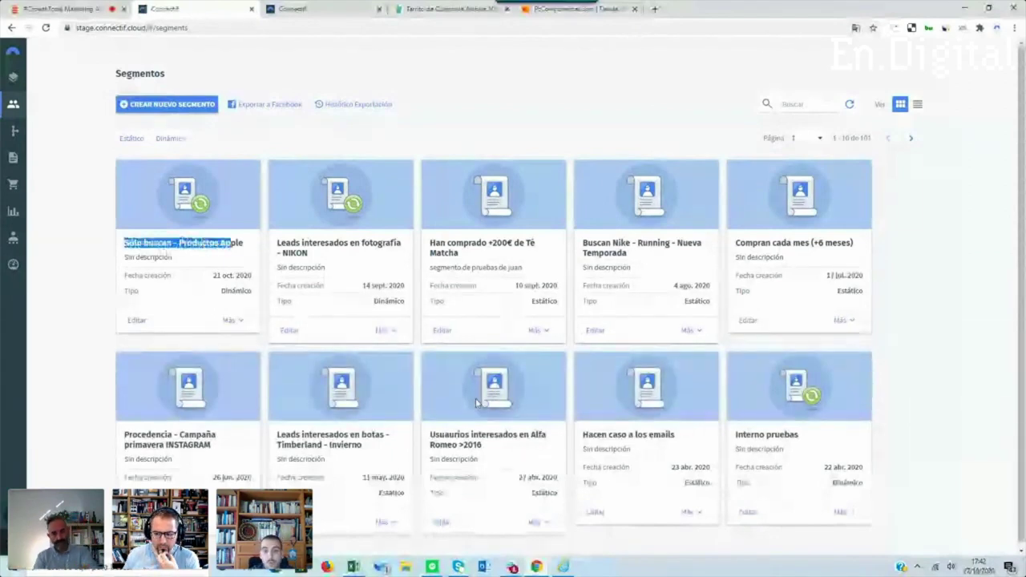
{"action": "left_click_drag", "start_coordinate": [582, 435], "coordinate": [673, 436]}
{"action": "left_click_drag", "start_coordinate": [119, 438], "coordinate": [207, 446]}
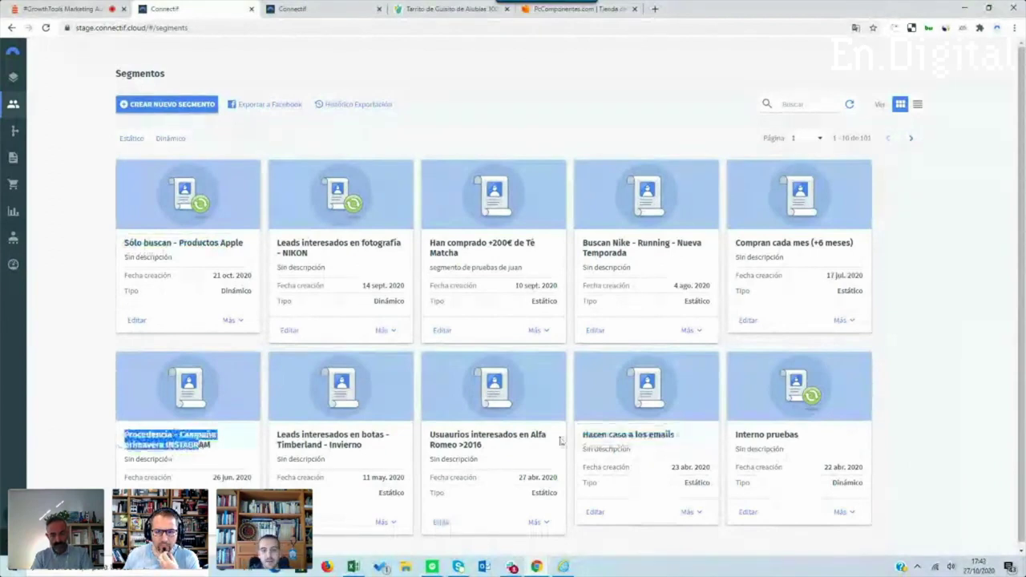
{"action": "left_click_drag", "start_coordinate": [583, 434], "coordinate": [646, 435]}
{"action": "left_click_drag", "start_coordinate": [171, 243], "coordinate": [221, 244]}
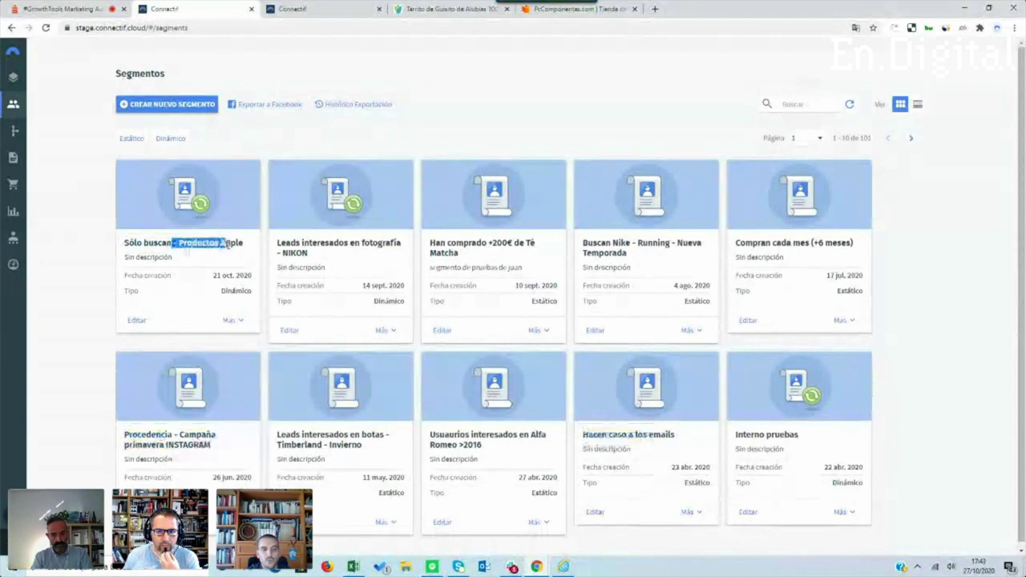
Start a new segment, consult the Smileat product page on Mifarma, and return to the segment form
{"action": "left_click", "coordinate": [170, 108]}
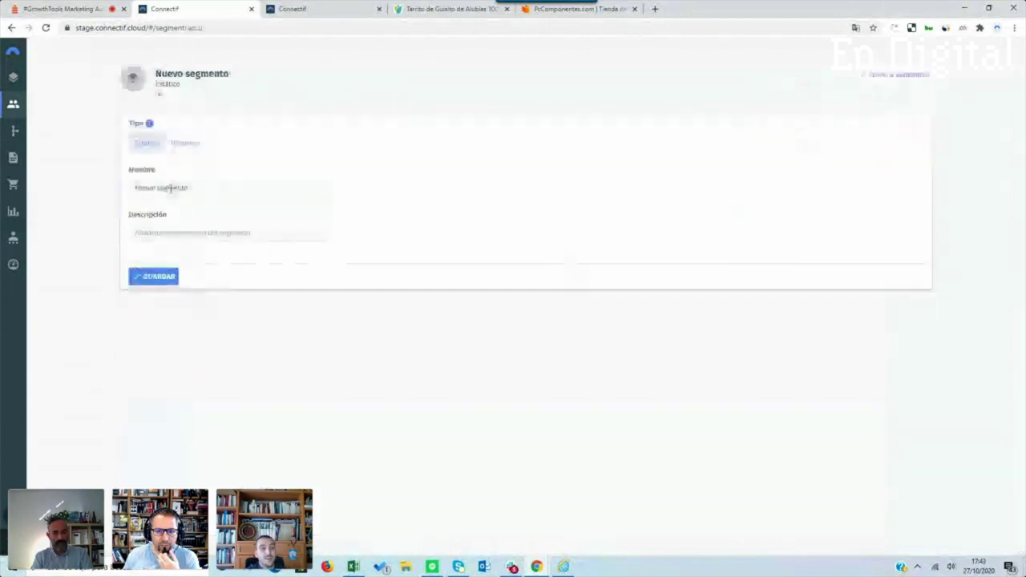
{"action": "left_click", "coordinate": [10, 105]}
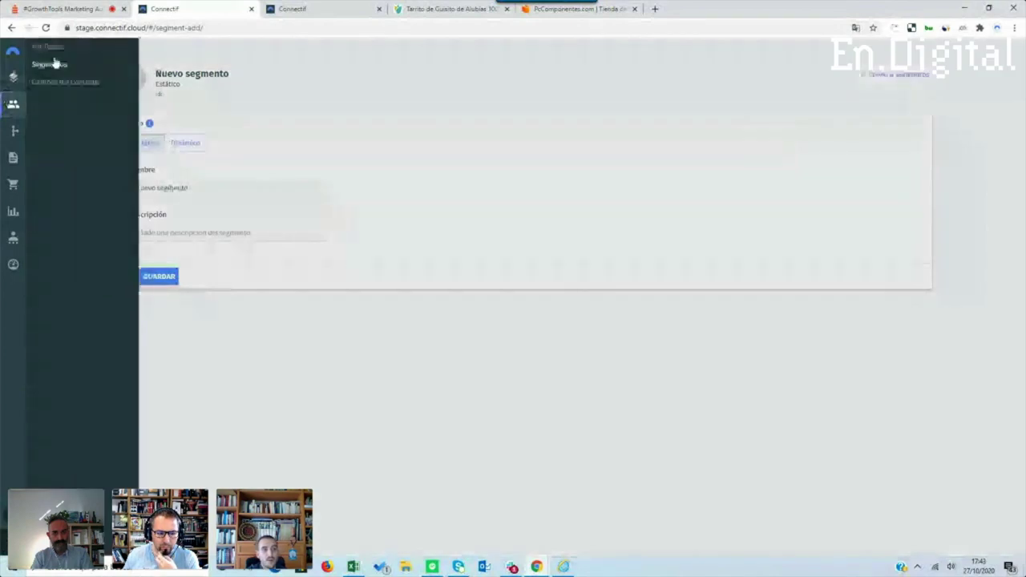
{"action": "left_click", "coordinate": [453, 9]}
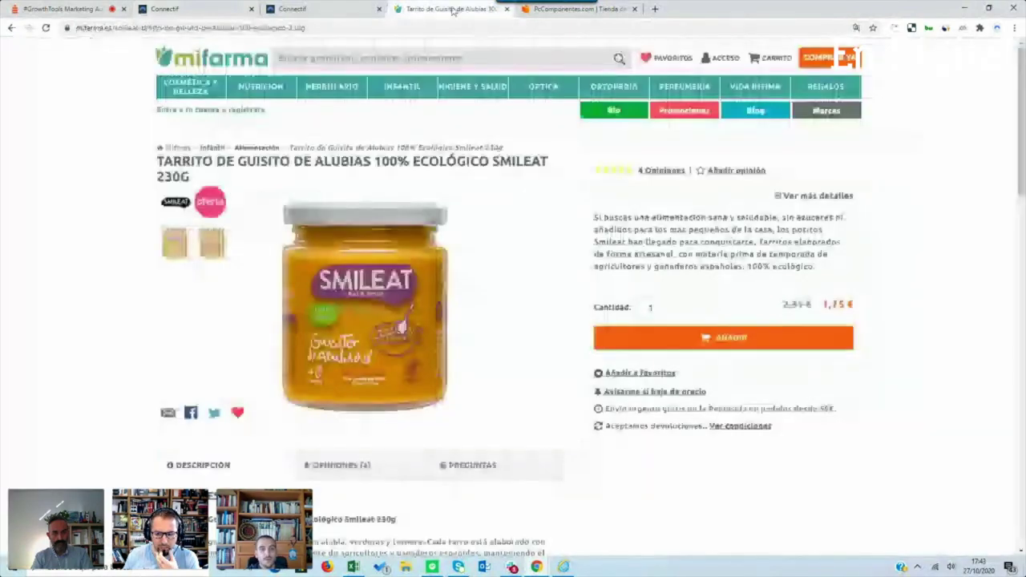
{"action": "mouse_move", "coordinate": [338, 234]}
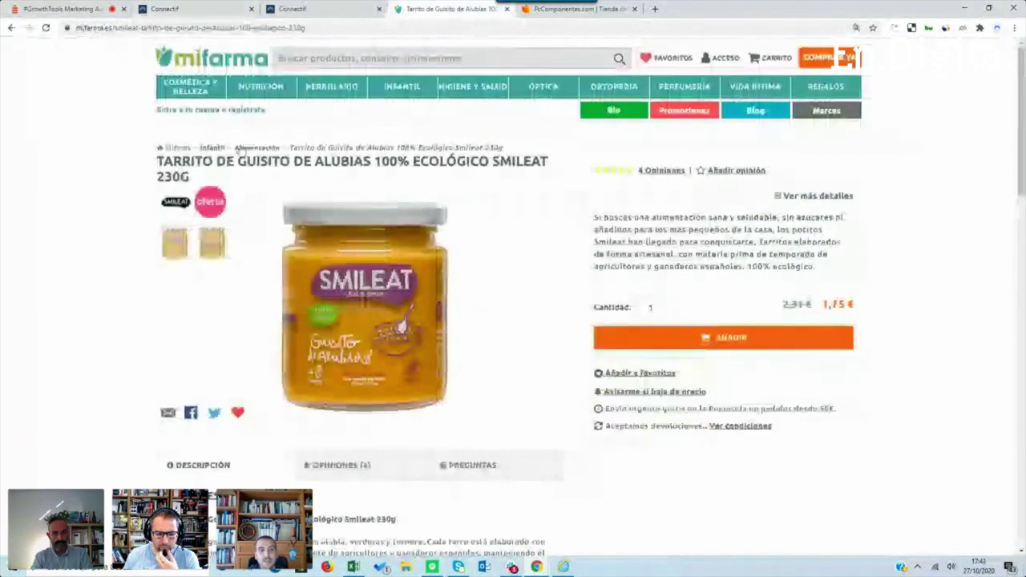
{"action": "mouse_move", "coordinate": [325, 267]}
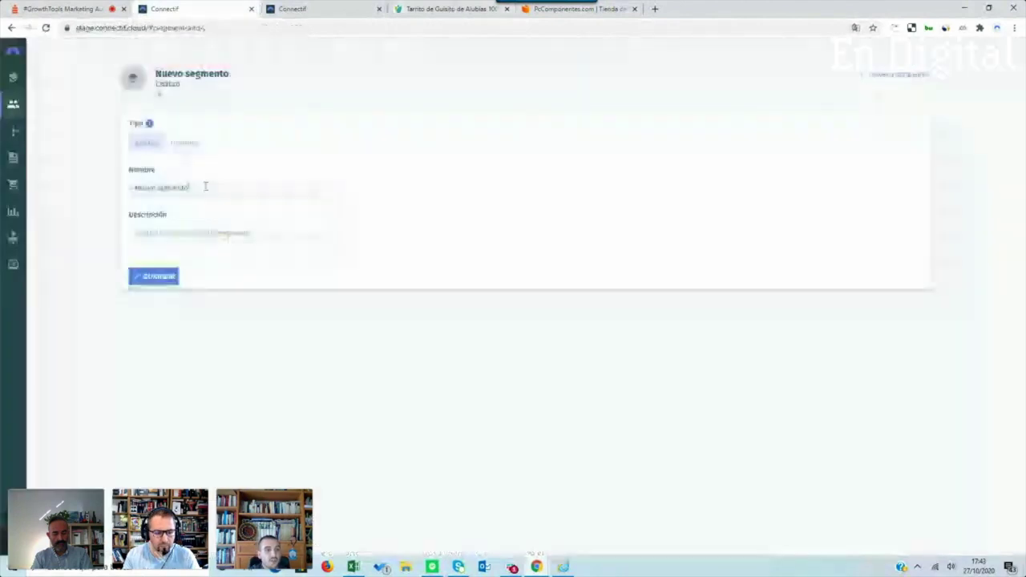
Name the new static segment "Interesados en zap. Nike - Crossfit"
{"action": "triple_click", "coordinate": [205, 186]}
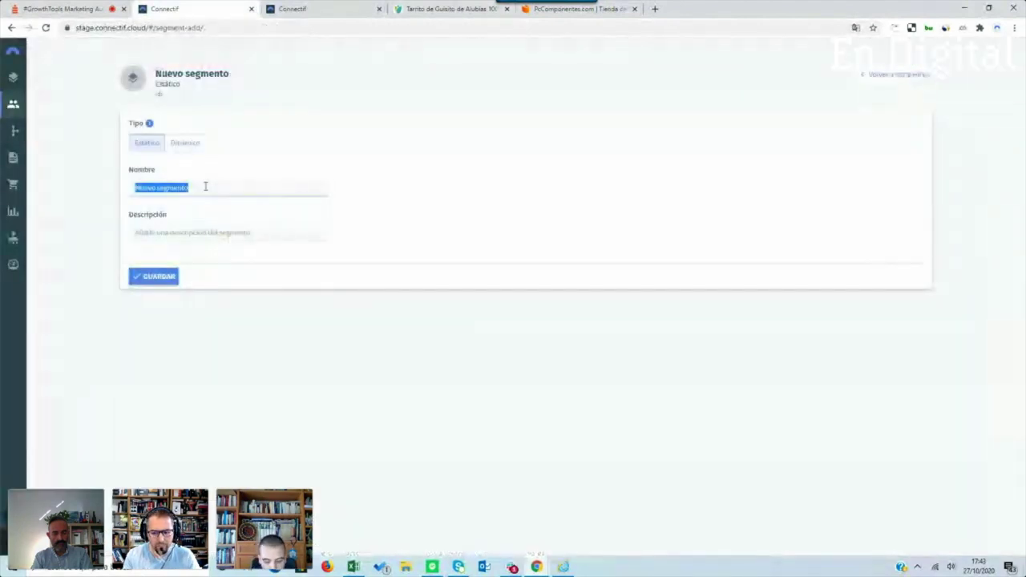
{"action": "type", "text": "Interesados"}
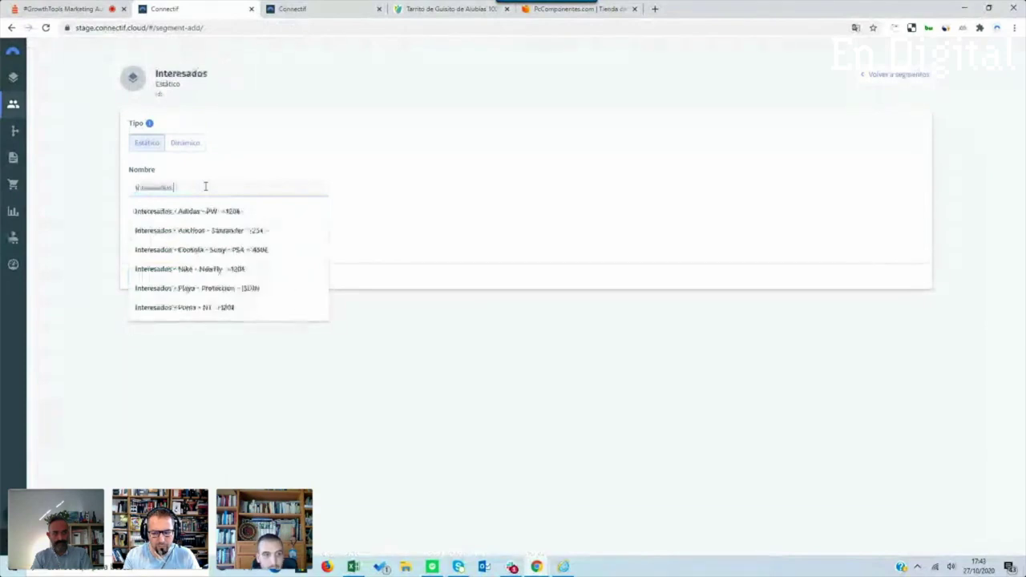
{"action": "type", "text": " en zap. Nike -"}
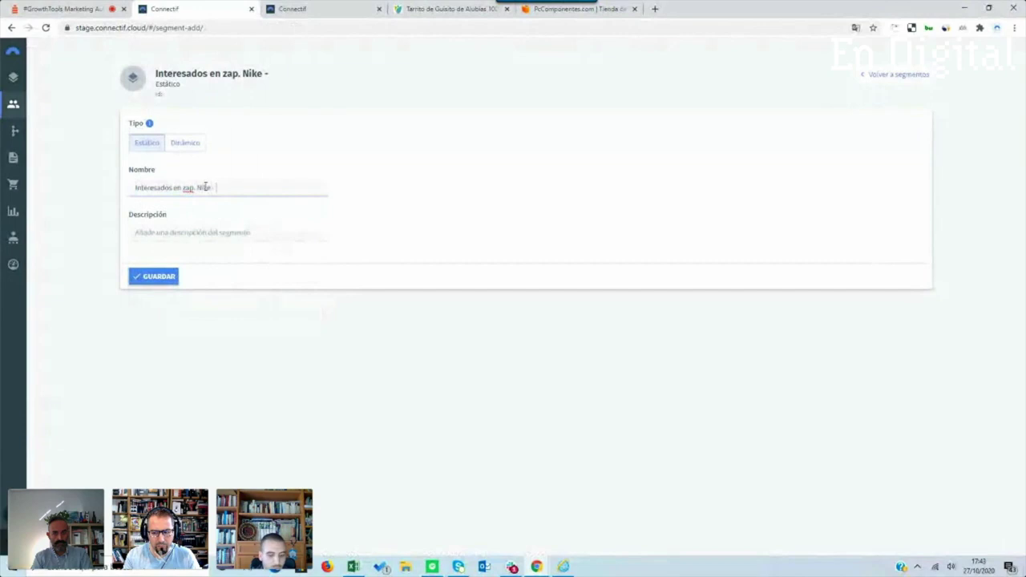
{"action": "type", "text": " Crosf"}
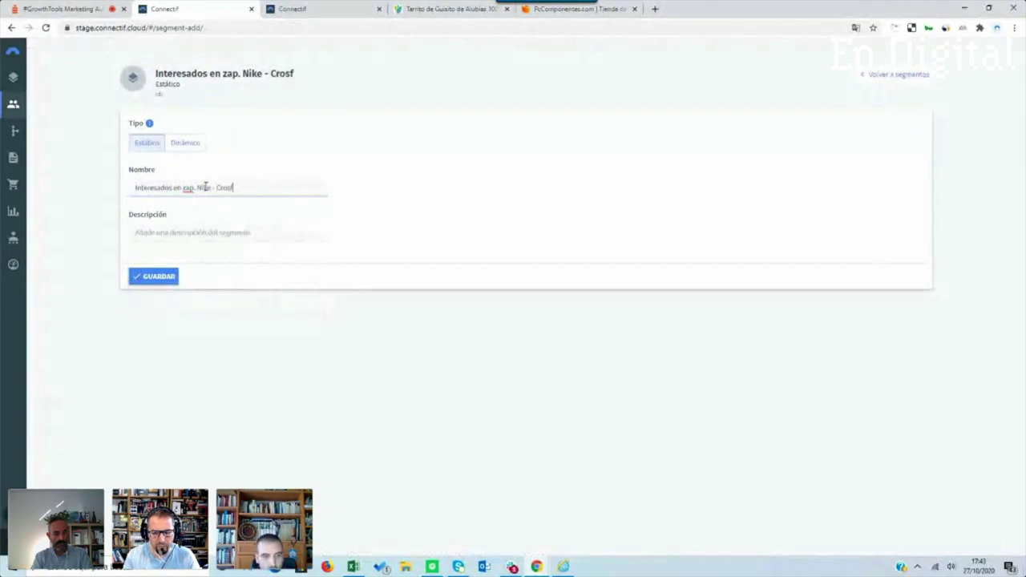
{"action": "key", "text": "BackSpace"}
{"action": "type", "text": "sfit"}
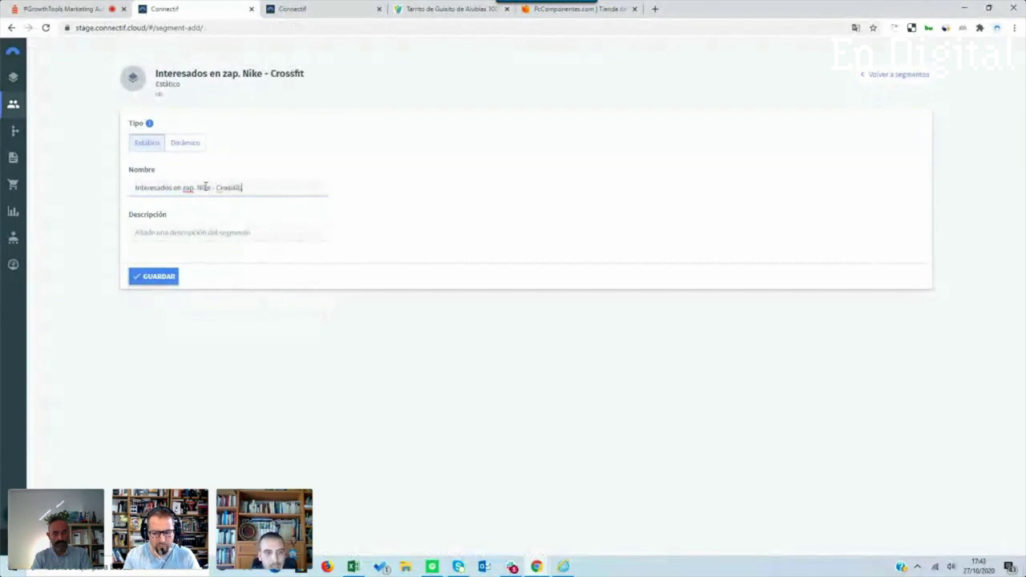
Complete the segment name as "Interesados en zap. Nike - Crossfit >120€" and save the segment
{"action": "type", "text": " +120€"}
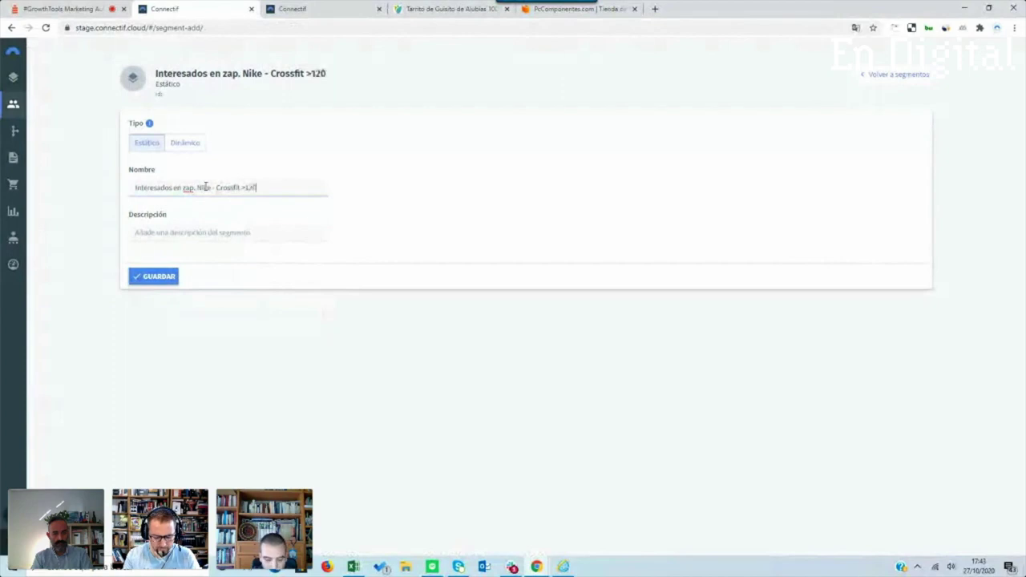
{"action": "key", "text": "Return"}
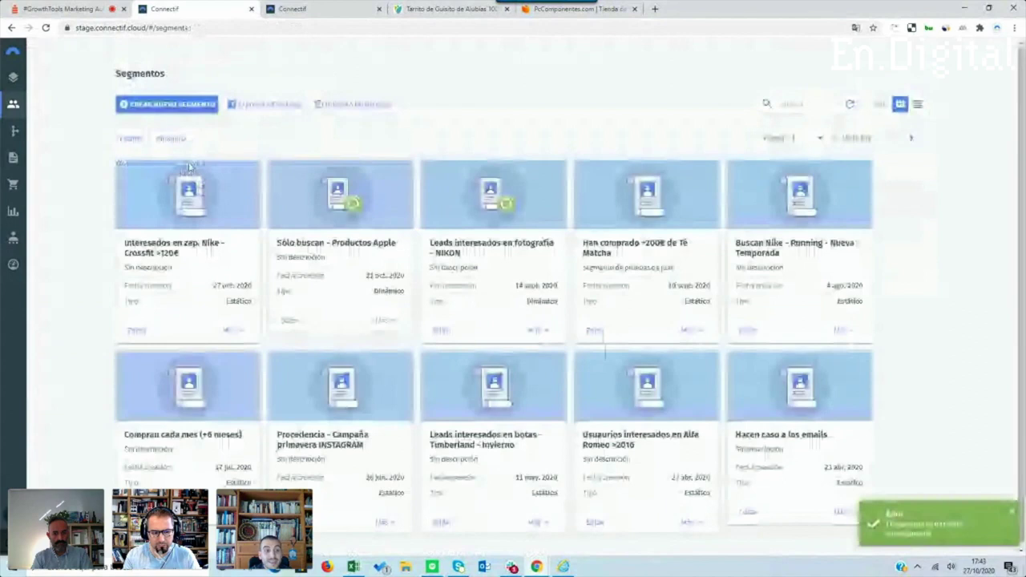
List the contacts in the "Procedencia - Campaña primavera INSTAGRAM" segment, check the export types, and return to the contact list
{"action": "left_click", "coordinate": [234, 329]}
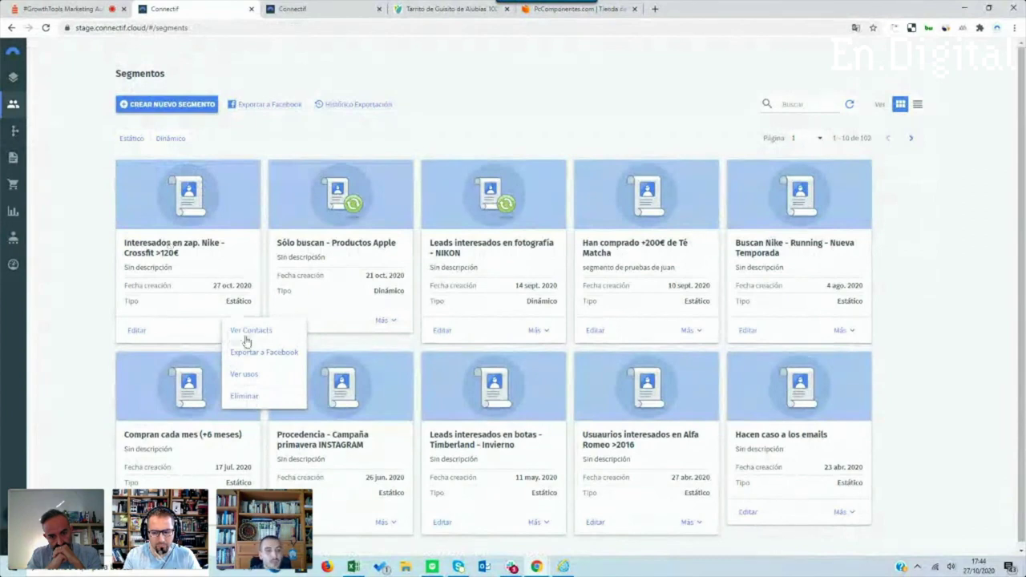
{"action": "left_click", "coordinate": [392, 534]}
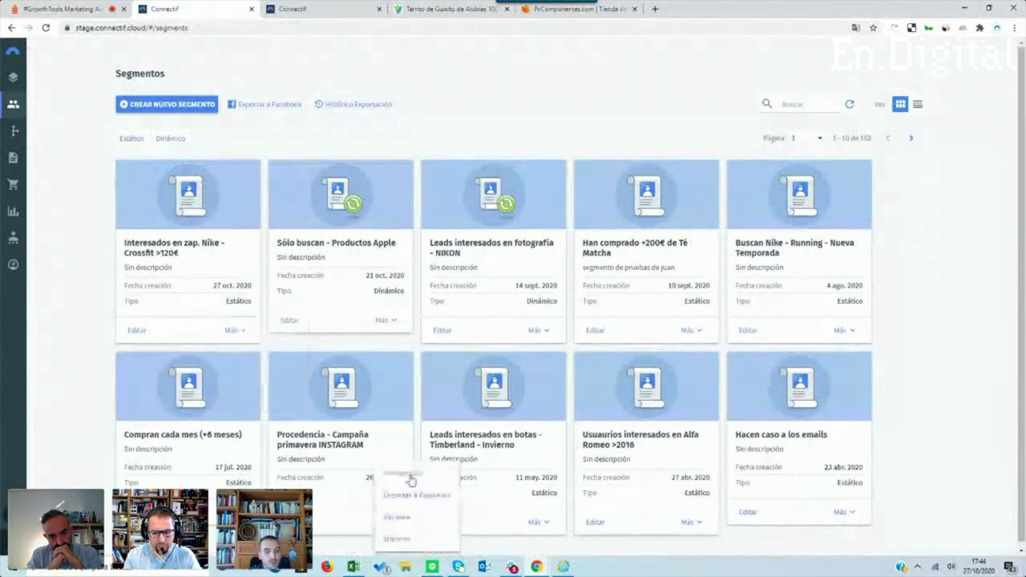
{"action": "left_click", "coordinate": [414, 479]}
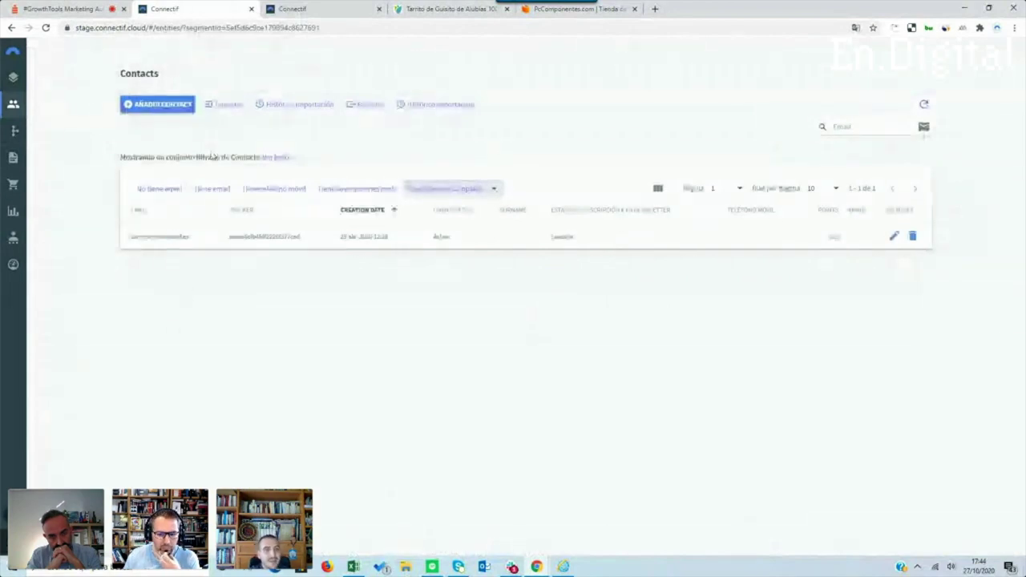
{"action": "left_click", "coordinate": [365, 108]}
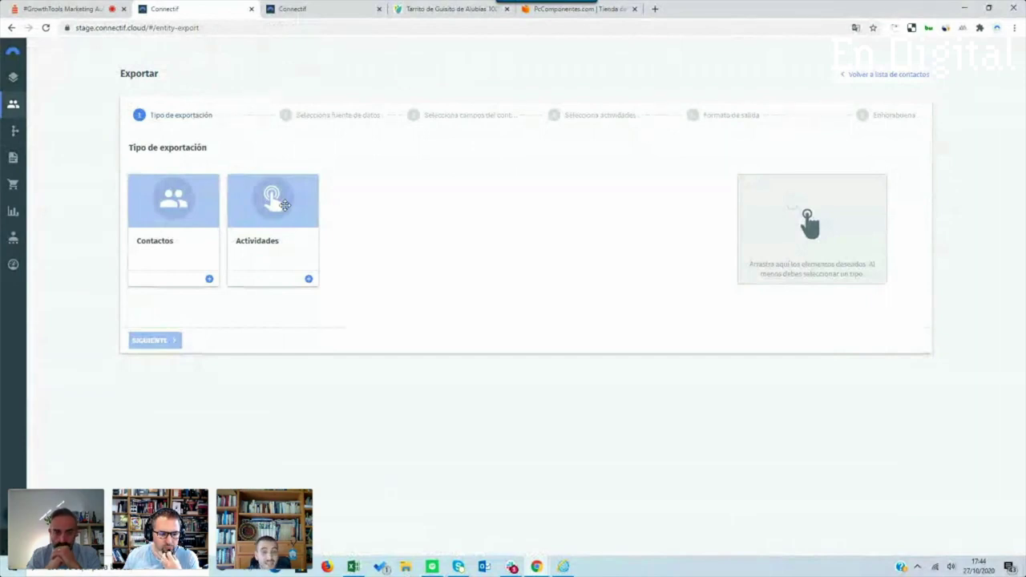
{"action": "left_click", "coordinate": [847, 80]}
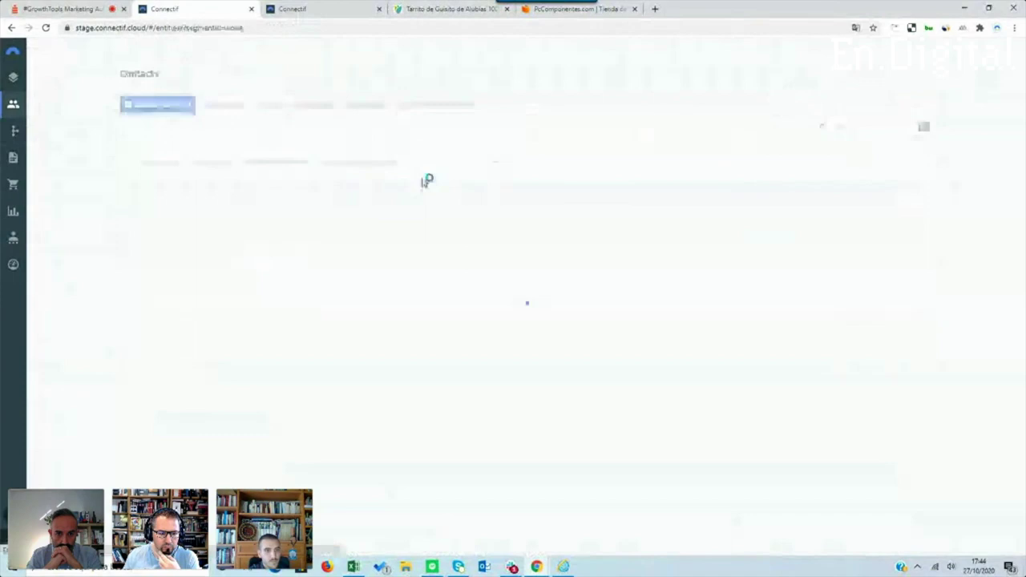
Open the new workflow options and review the templates, from push subscription and mass email to the abandoned cart email and pop-up
{"action": "left_click", "coordinate": [15, 132]}
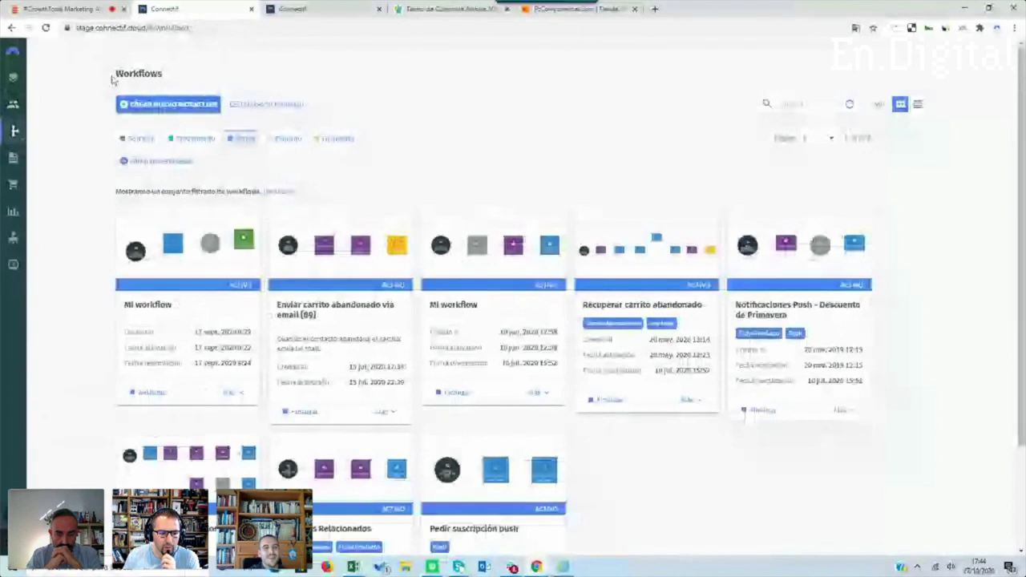
{"action": "left_click", "coordinate": [144, 104]}
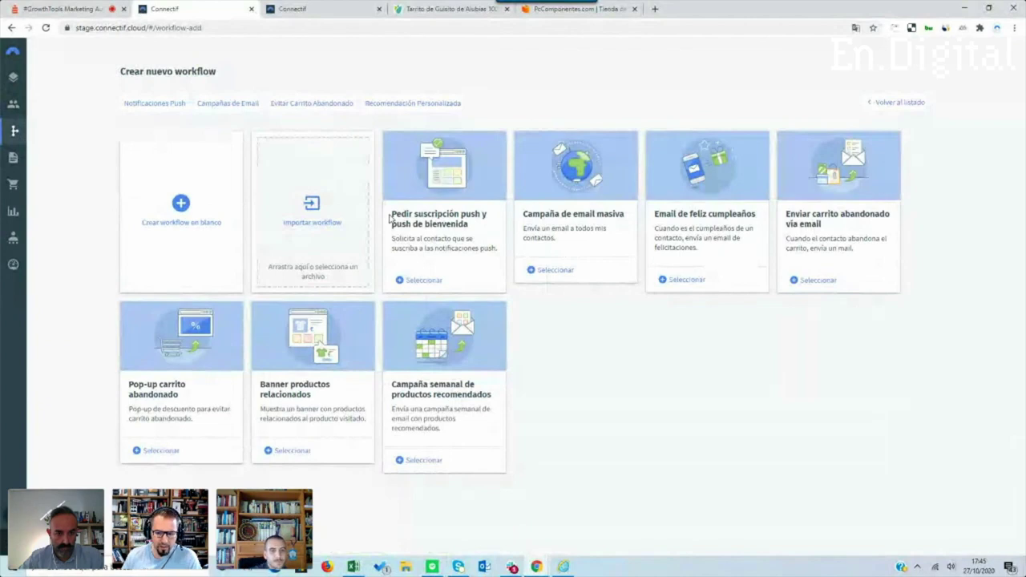
{"action": "left_click", "coordinate": [13, 103]}
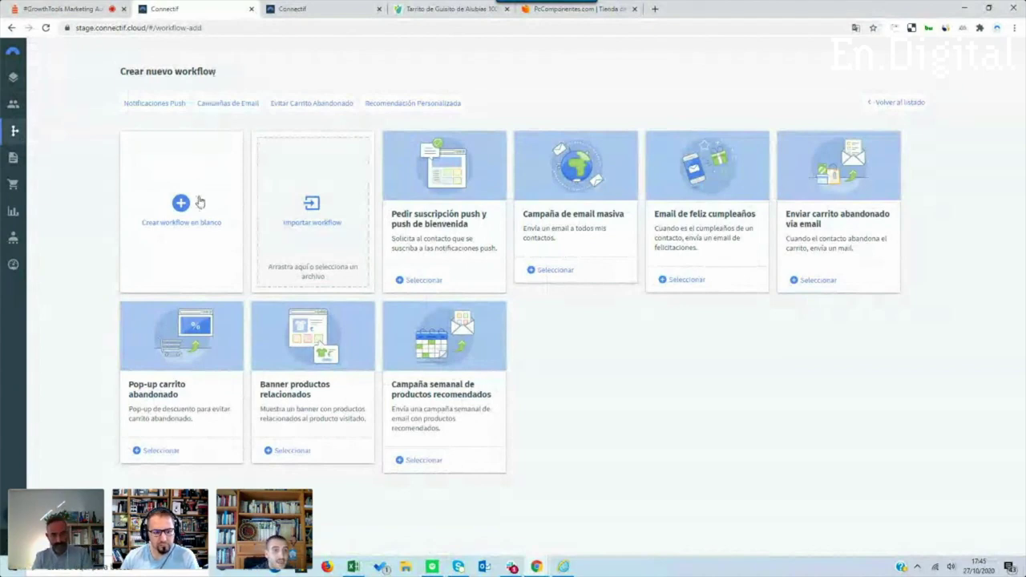
{"action": "left_click_drag", "start_coordinate": [391, 214], "coordinate": [409, 217]}
{"action": "left_click", "coordinate": [409, 217]}
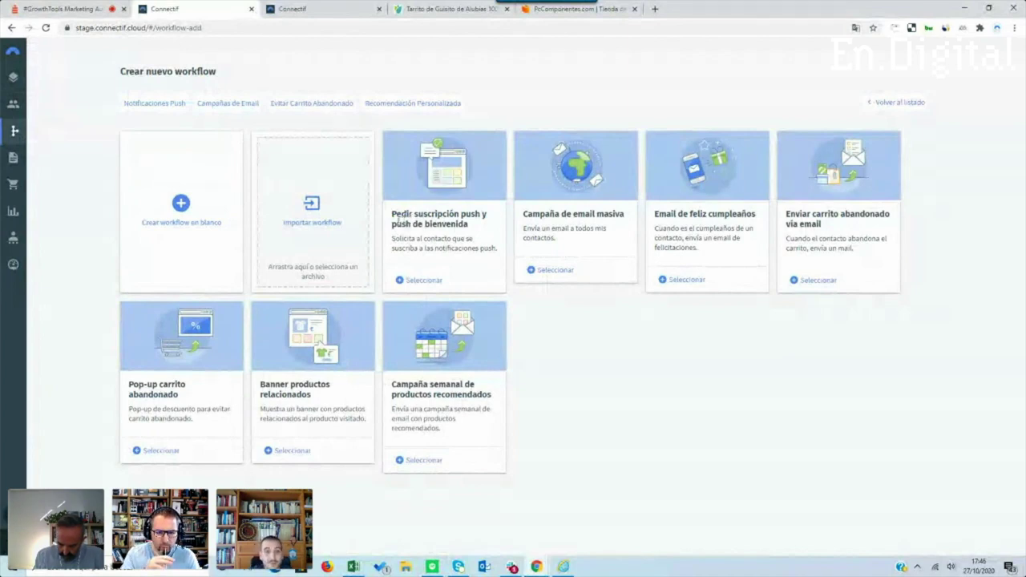
{"action": "double_click", "coordinate": [401, 224]}
{"action": "double_click", "coordinate": [584, 214]}
{"action": "triple_click", "coordinate": [786, 215]}
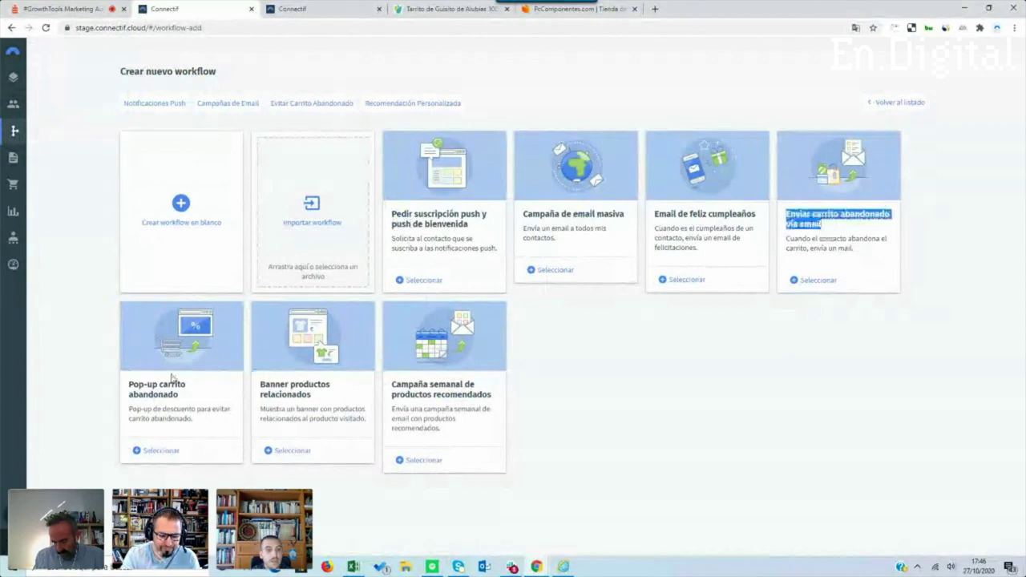
{"action": "left_click_drag", "start_coordinate": [138, 383], "coordinate": [179, 395]}
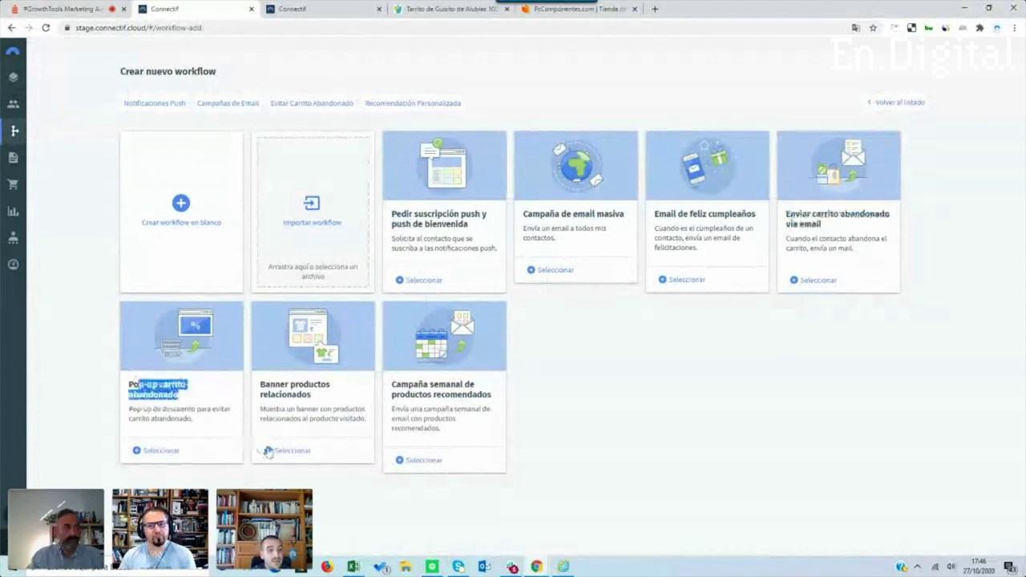
Create a workflow from the "Banner productos relacionados" template, keeping the suggested name
{"action": "left_click", "coordinate": [282, 451]}
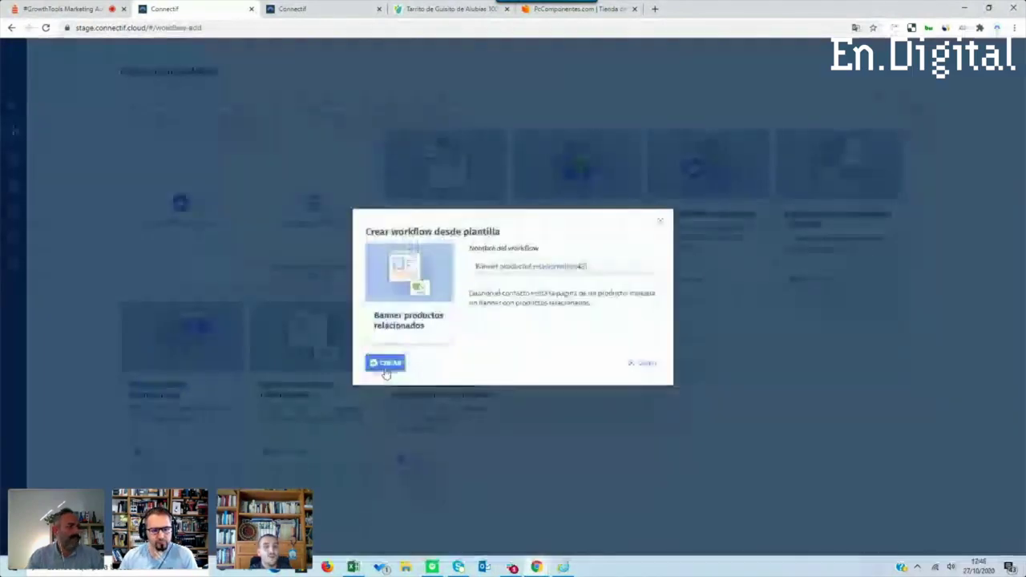
{"action": "left_click", "coordinate": [385, 365]}
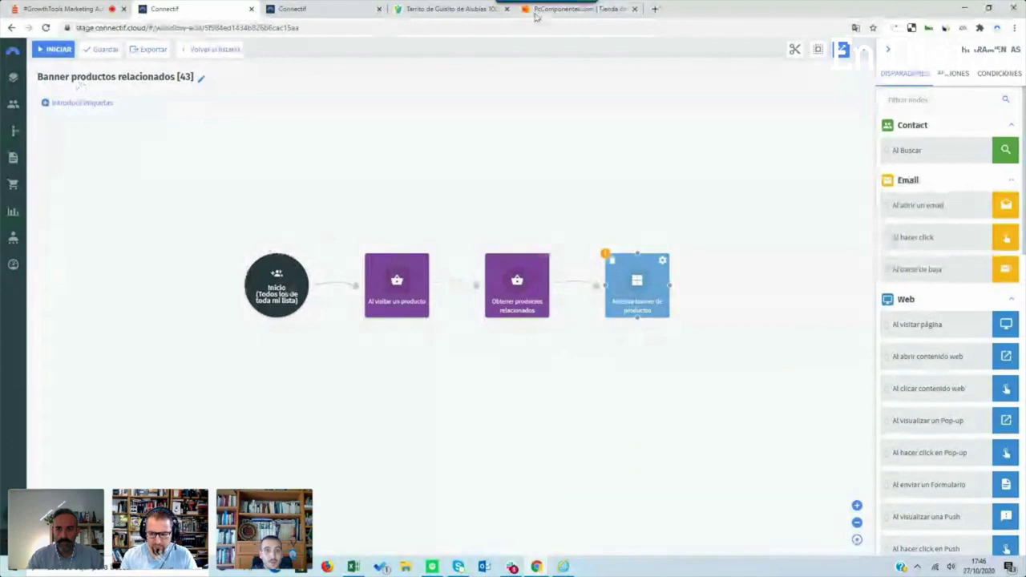
Examine the "Quizás te interese" related-products carousel on the Smileat product page in Mifarma
{"action": "left_click", "coordinate": [453, 10]}
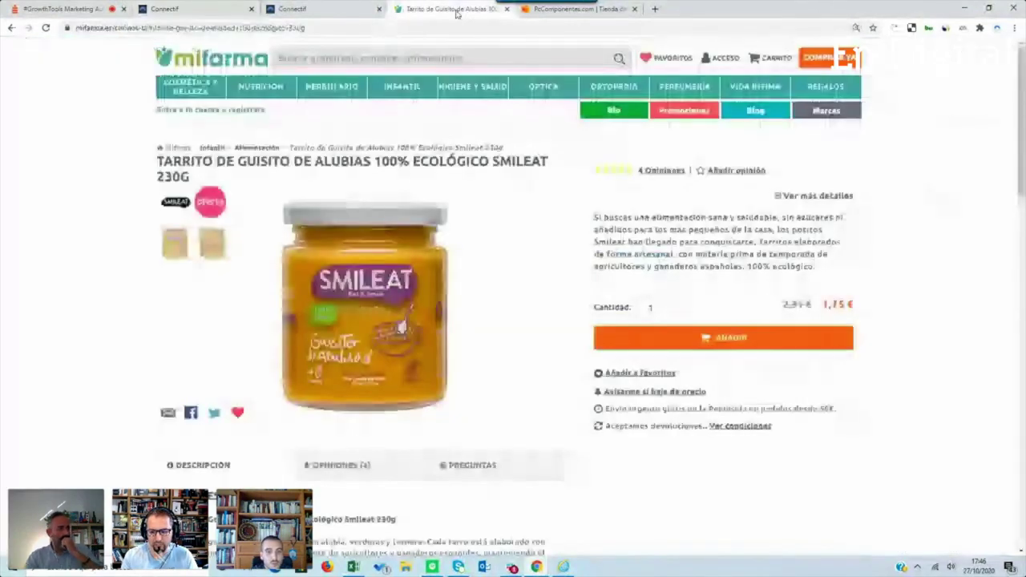
{"action": "scroll", "coordinate": [338, 269], "scroll_direction": "down", "scroll_amount": 8}
{"action": "left_click_drag", "start_coordinate": [446, 257], "coordinate": [502, 257]}
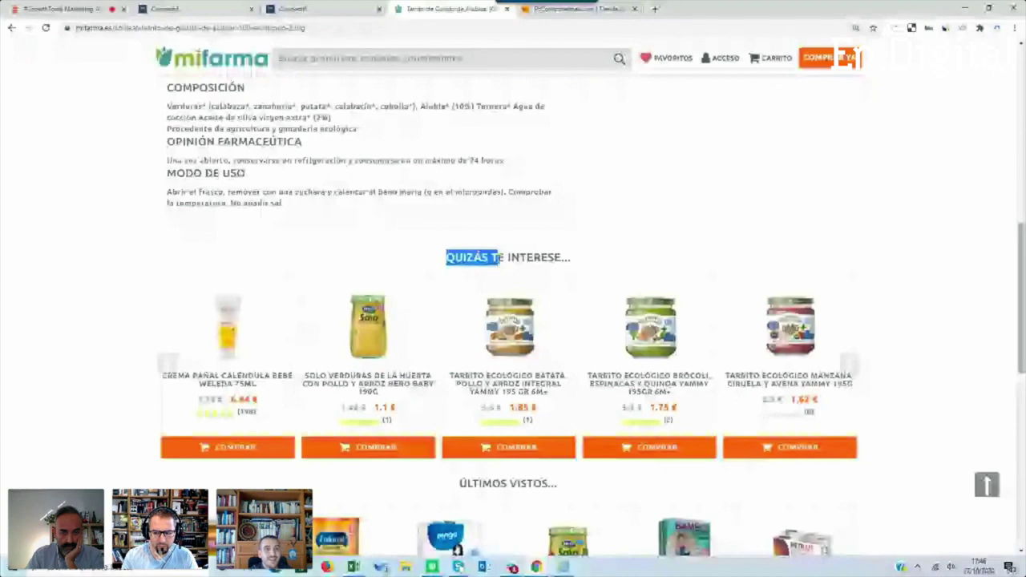
{"action": "scroll", "coordinate": [502, 264], "scroll_direction": "down", "scroll_amount": 2}
{"action": "scroll", "coordinate": [313, 258], "scroll_direction": "up", "scroll_amount": 15}
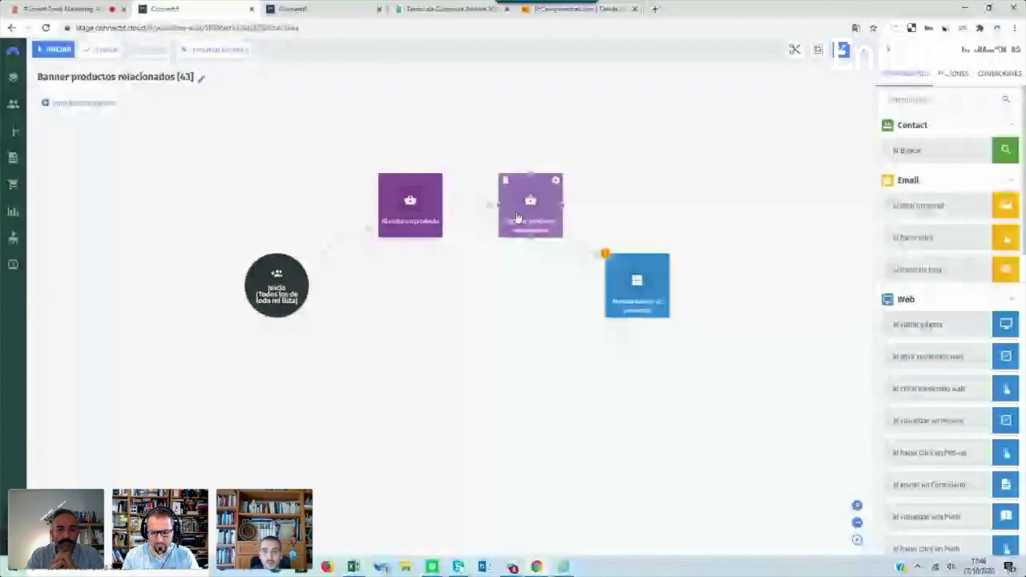
Check the use case in the "Obtener productos relacionados" node, and delete the product banner node and the "Al visitar un producto" trigger
{"action": "left_click", "coordinate": [517, 217]}
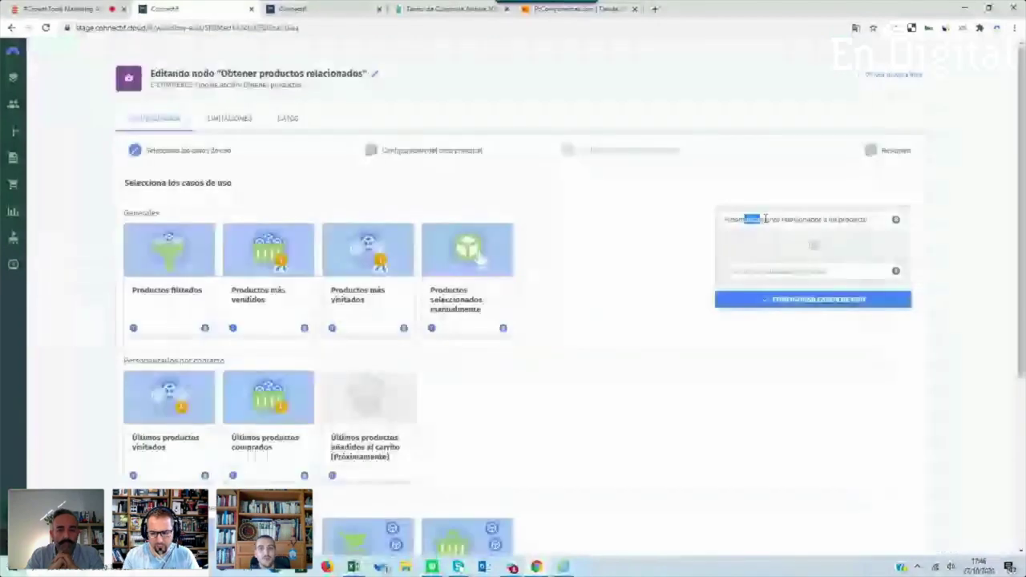
{"action": "key", "text": "Escape"}
{"action": "left_click_drag", "start_coordinate": [650, 280], "coordinate": [664, 281]}
{"action": "key", "text": "Delete"}
{"action": "left_click", "coordinate": [419, 212]}
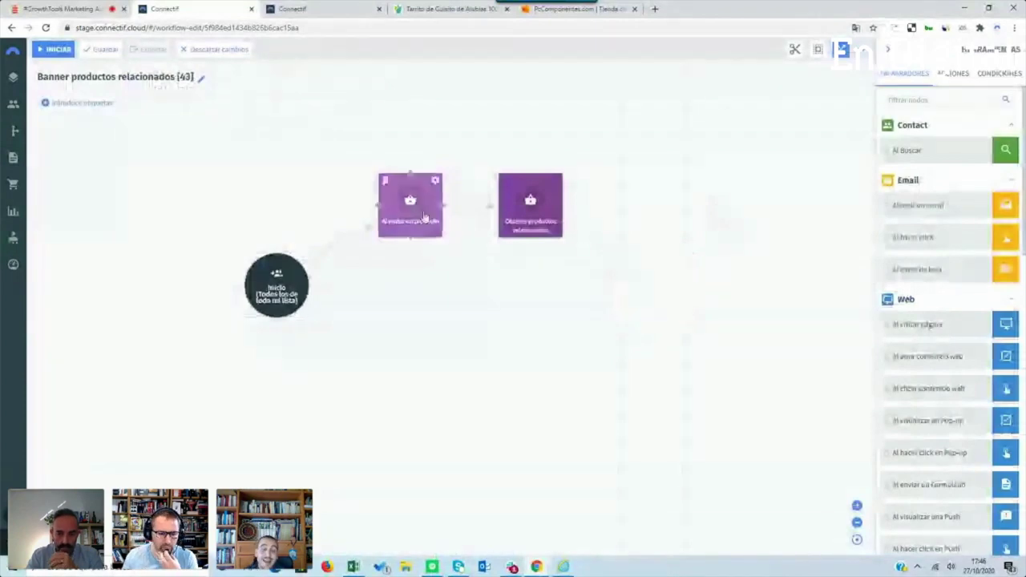
{"action": "key", "text": "Delete"}
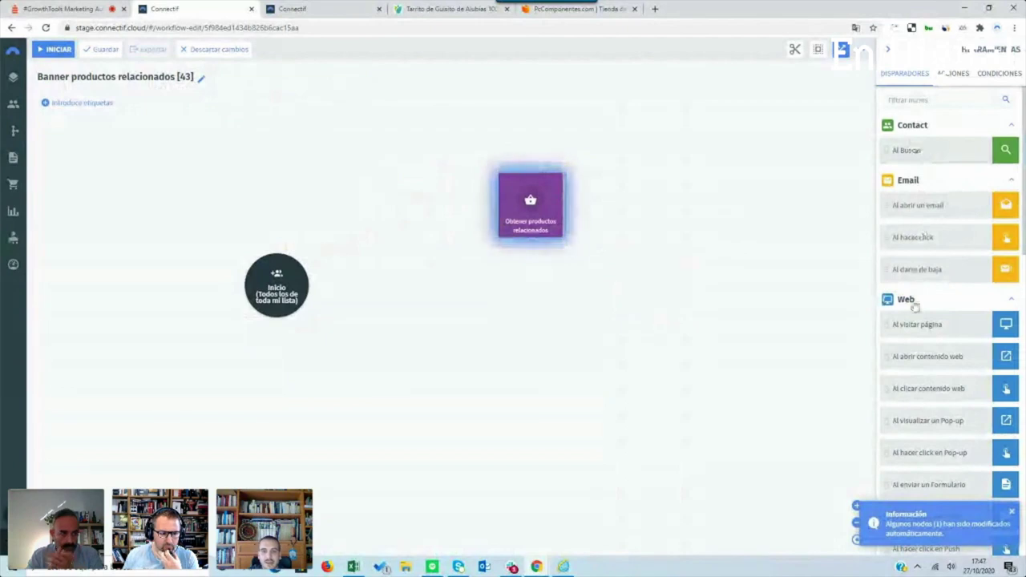
Add an "Al abandonar el carrito" trigger between Inicio and the "Obtener productos relacionados" node
{"action": "scroll", "coordinate": [914, 303], "scroll_direction": "down", "scroll_amount": 2}
{"action": "scroll", "coordinate": [915, 307], "scroll_direction": "down", "scroll_amount": 5}
{"action": "left_click_drag", "start_coordinate": [916, 339], "coordinate": [380, 341]}
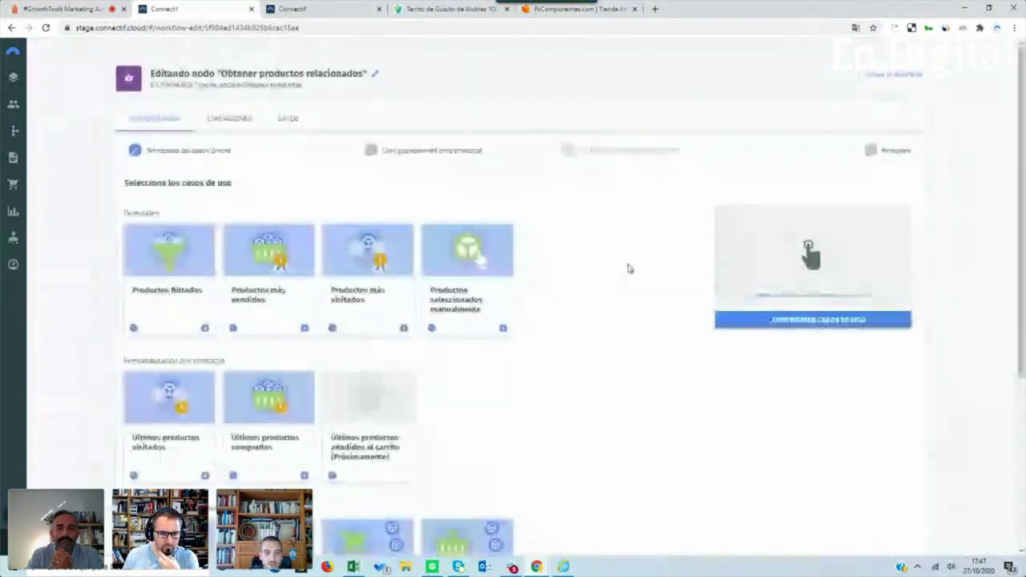
Assign the "Automáticamente relacionados a un carrito" use case to the "Obtener productos relacionados" node and return to the workflow
{"action": "scroll", "coordinate": [368, 425], "scroll_direction": "down", "scroll_amount": 3}
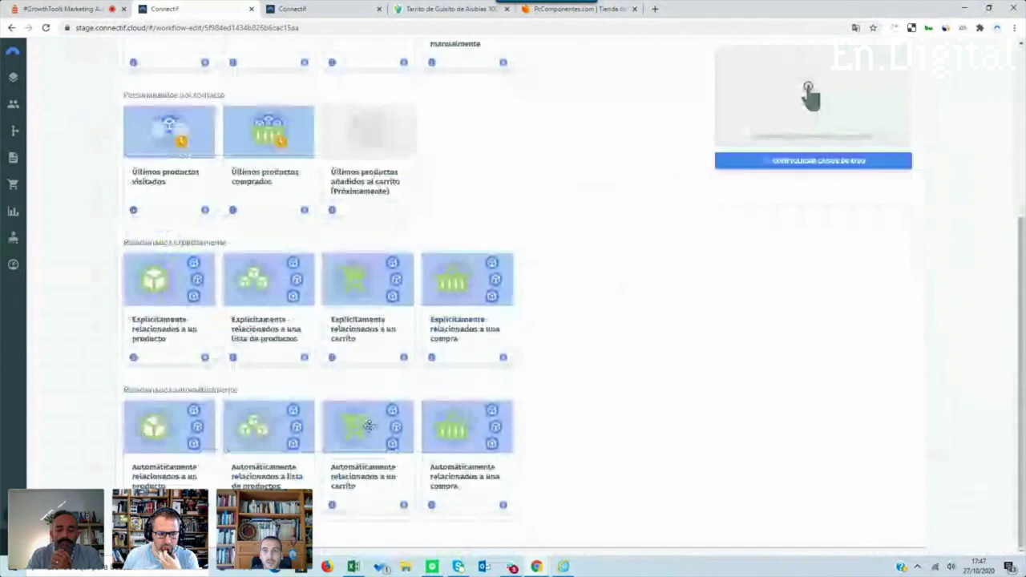
{"action": "scroll", "coordinate": [368, 425], "scroll_direction": "up", "scroll_amount": 3}
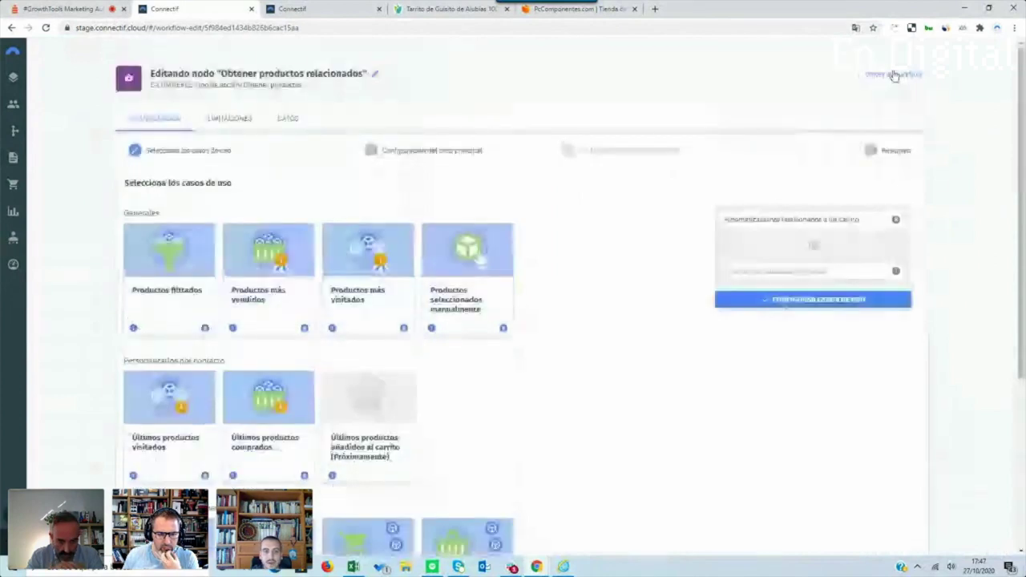
{"action": "left_click", "coordinate": [893, 76]}
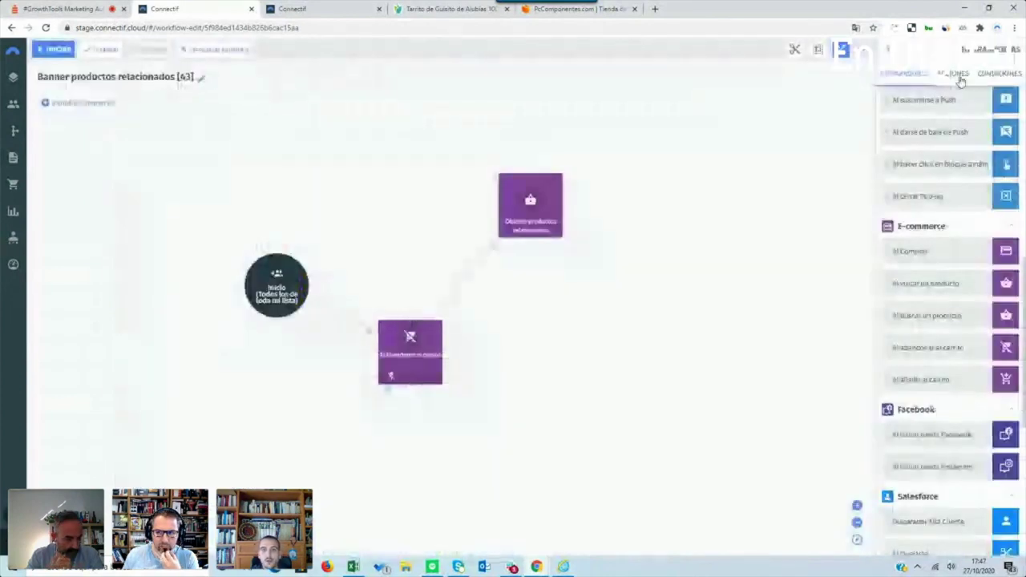
Append an Agenda action and an "Enviar email" action after the "Obtener productos relacionados" node
{"action": "left_click", "coordinate": [959, 76]}
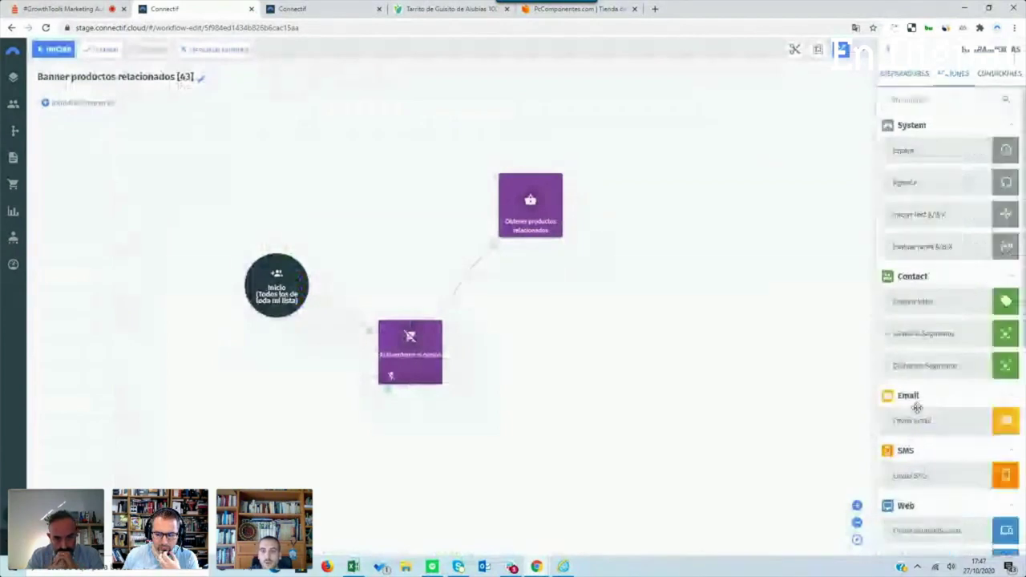
{"action": "left_click_drag", "start_coordinate": [888, 183], "coordinate": [620, 296]}
{"action": "left_click_drag", "start_coordinate": [939, 428], "coordinate": [728, 281]}
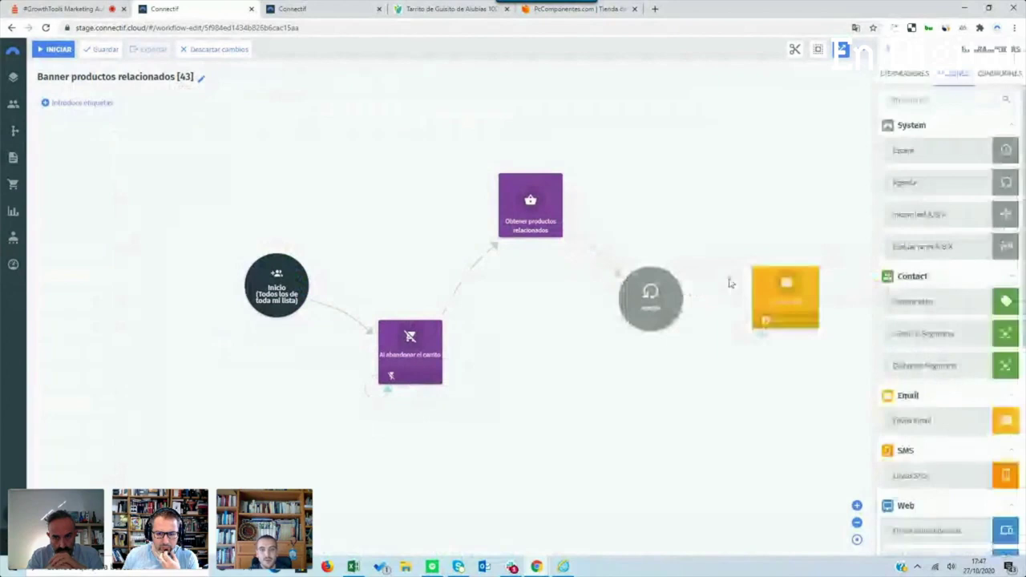
Delete all workflow nodes except Inicio and shift the start node toward the canvas edge
{"action": "left_click_drag", "start_coordinate": [778, 164], "coordinate": [311, 421]}
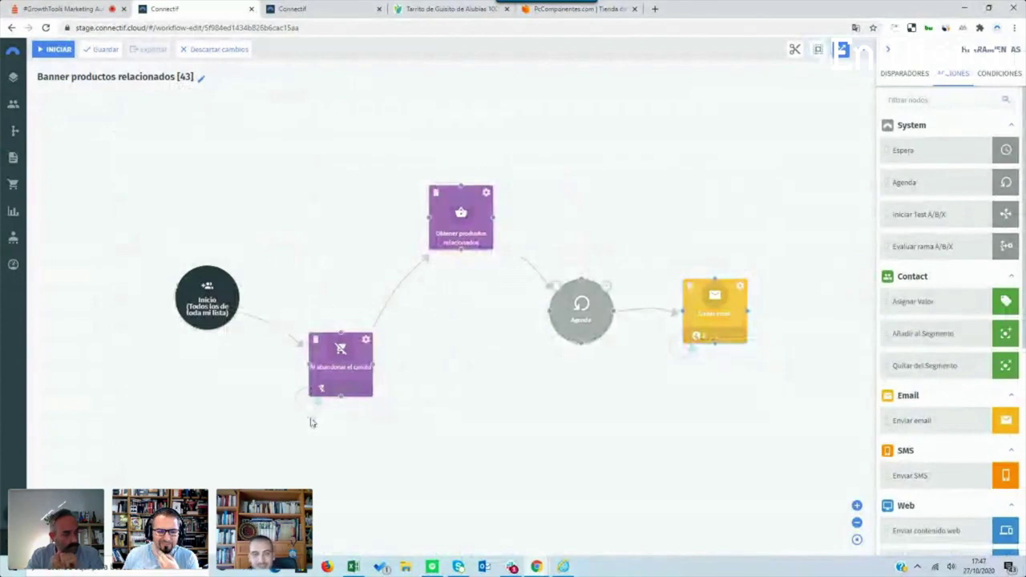
{"action": "key", "text": "Delete"}
{"action": "left_click_drag", "start_coordinate": [341, 325], "coordinate": [236, 316]}
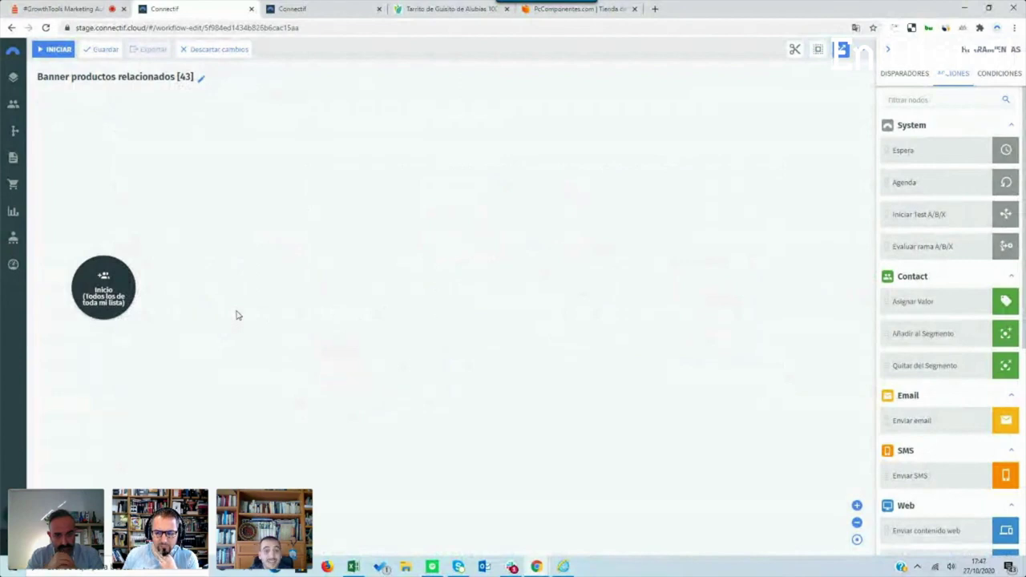
{"action": "left_click_drag", "start_coordinate": [962, 303], "coordinate": [403, 344]}
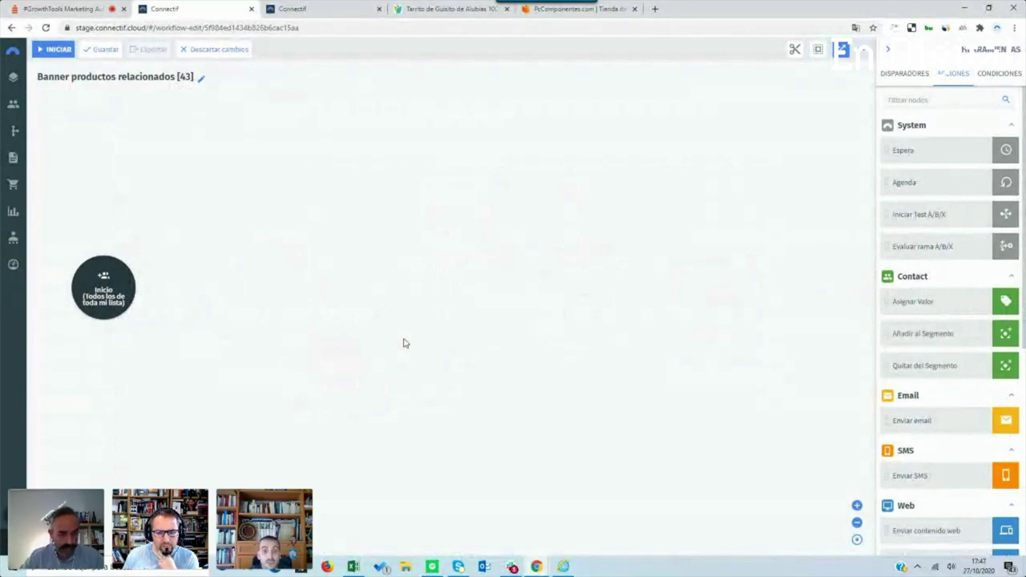
Review the available trigger nodes from Contact, Email and Web through E-commerce, and bring up the action nodes
{"action": "left_click", "coordinate": [905, 75]}
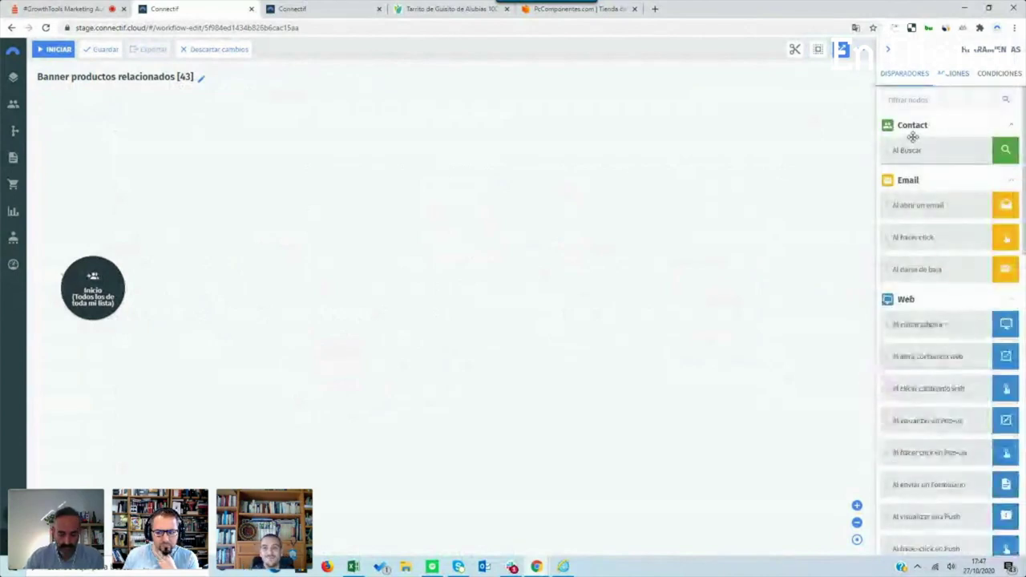
{"action": "double_click", "coordinate": [906, 74]}
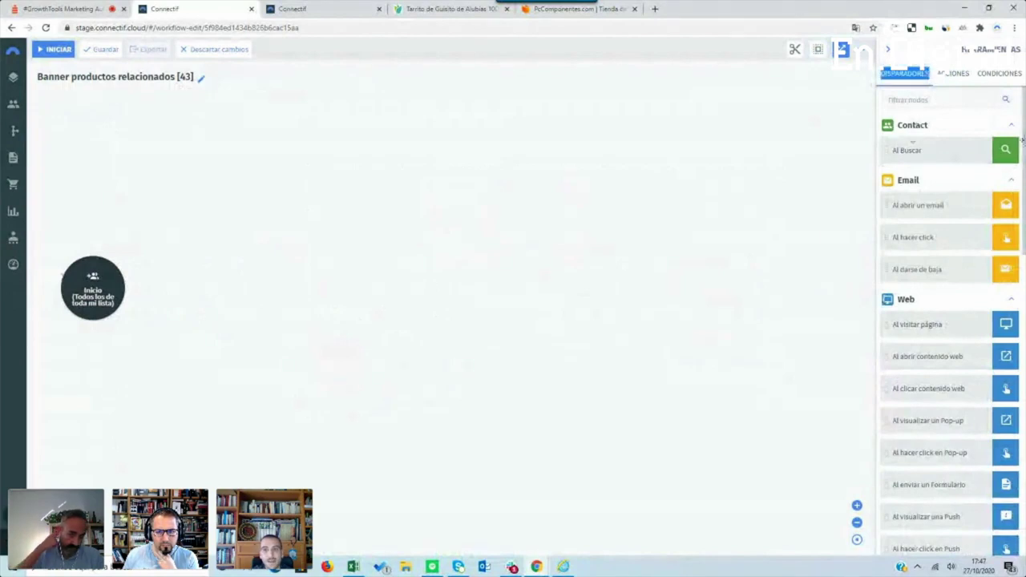
{"action": "left_click_drag", "start_coordinate": [1022, 140], "coordinate": [1024, 273]}
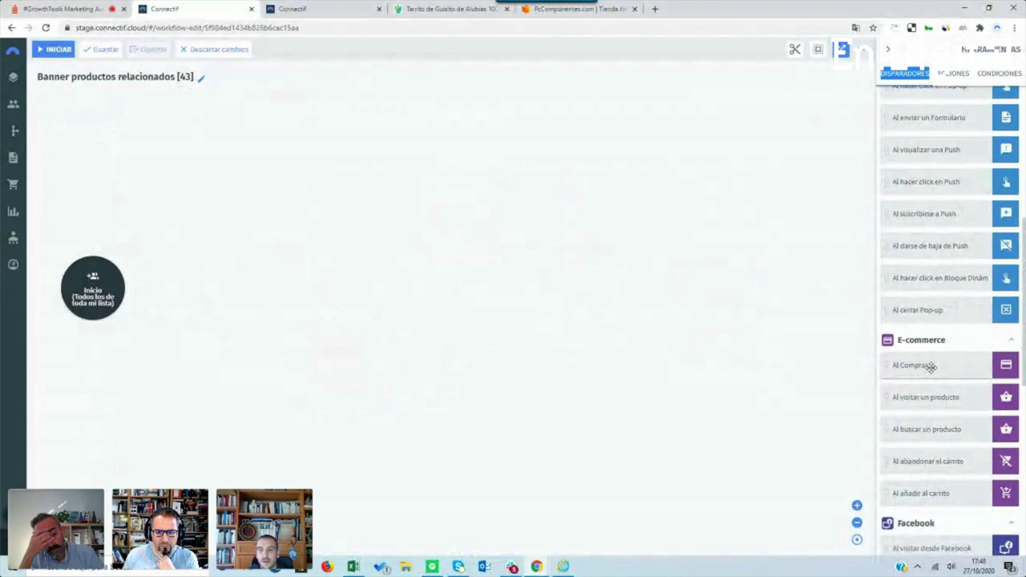
{"action": "left_click_drag", "start_coordinate": [1024, 294], "coordinate": [1025, 164]}
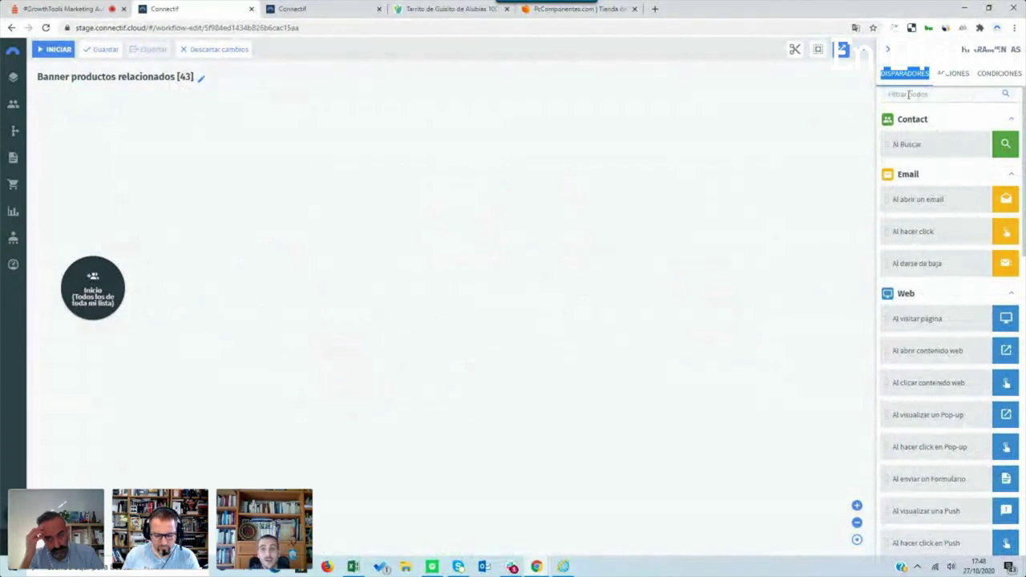
{"action": "scroll", "coordinate": [1024, 120], "scroll_direction": "down", "scroll_amount": 1}
{"action": "left_click_drag", "start_coordinate": [1024, 127], "coordinate": [946, 76]}
{"action": "left_click", "coordinate": [949, 73]}
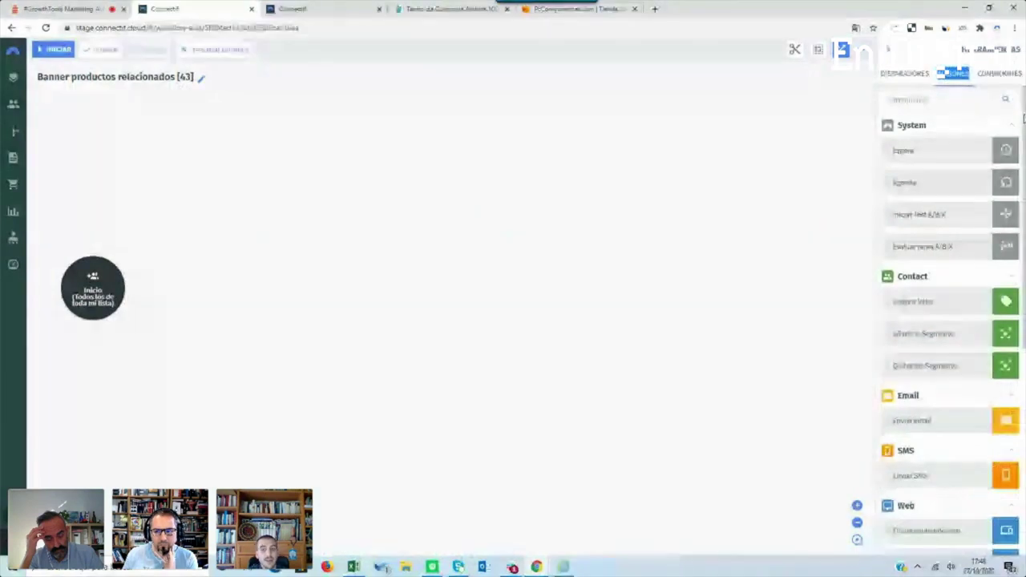
Review the available condition nodes from System and Contact through E-commerce and Salesforce
{"action": "left_click_drag", "start_coordinate": [1023, 118], "coordinate": [1024, 149]}
{"action": "left_click", "coordinate": [1002, 73]}
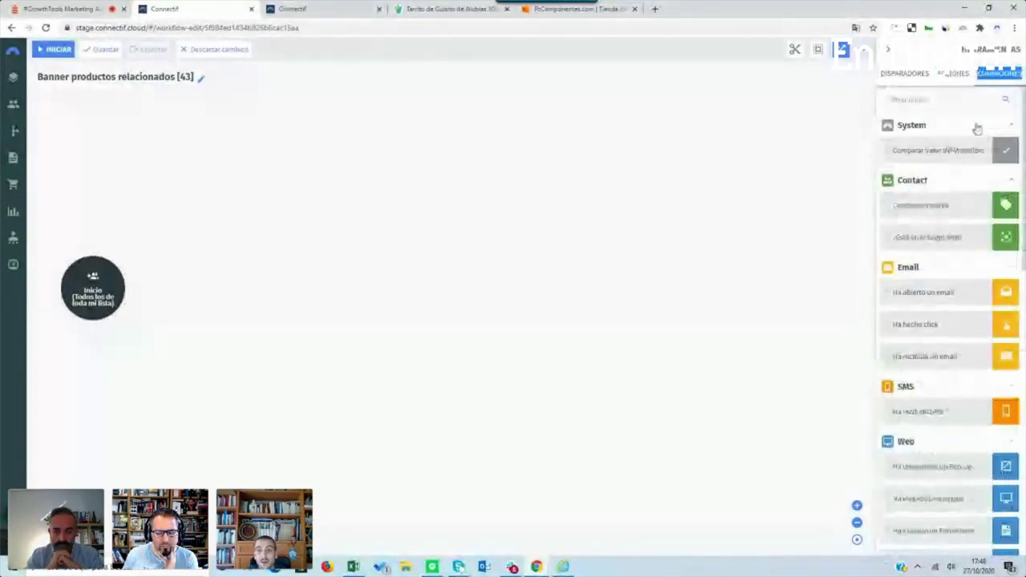
{"action": "scroll", "coordinate": [977, 129], "scroll_direction": "down", "scroll_amount": 2}
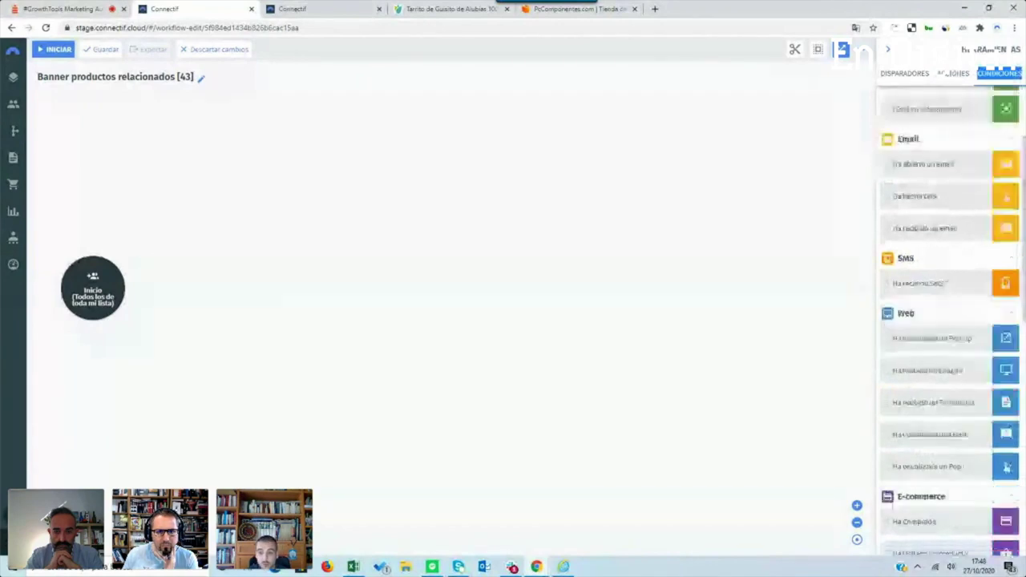
{"action": "scroll", "coordinate": [950, 321], "scroll_direction": "down", "scroll_amount": 2}
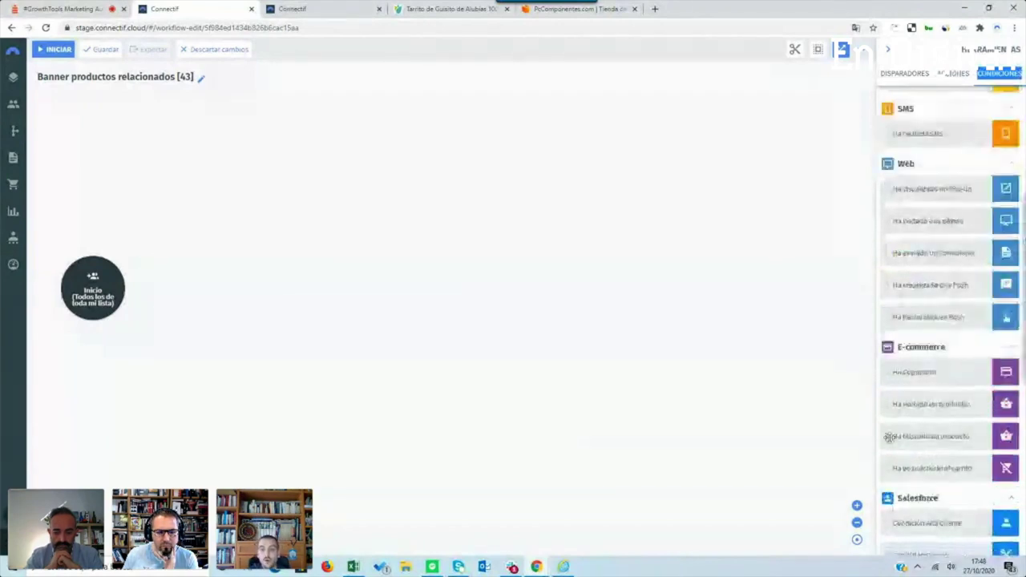
{"action": "scroll", "coordinate": [918, 353], "scroll_direction": "up", "scroll_amount": 4}
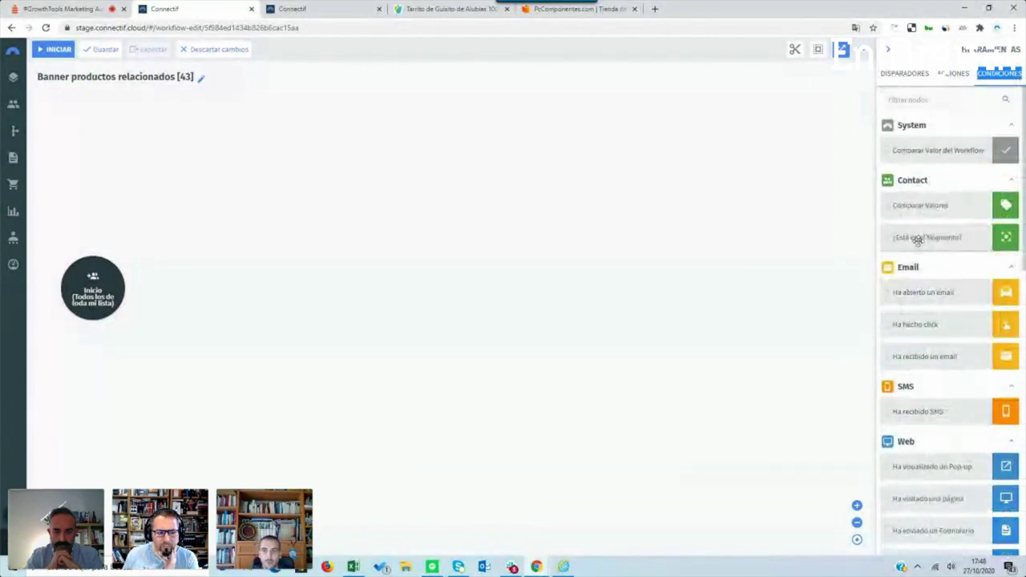
Add an "Al visitar página" trigger after the Inicio node, followed by an "Al visitar un producto" trigger
{"action": "left_click", "coordinate": [906, 73]}
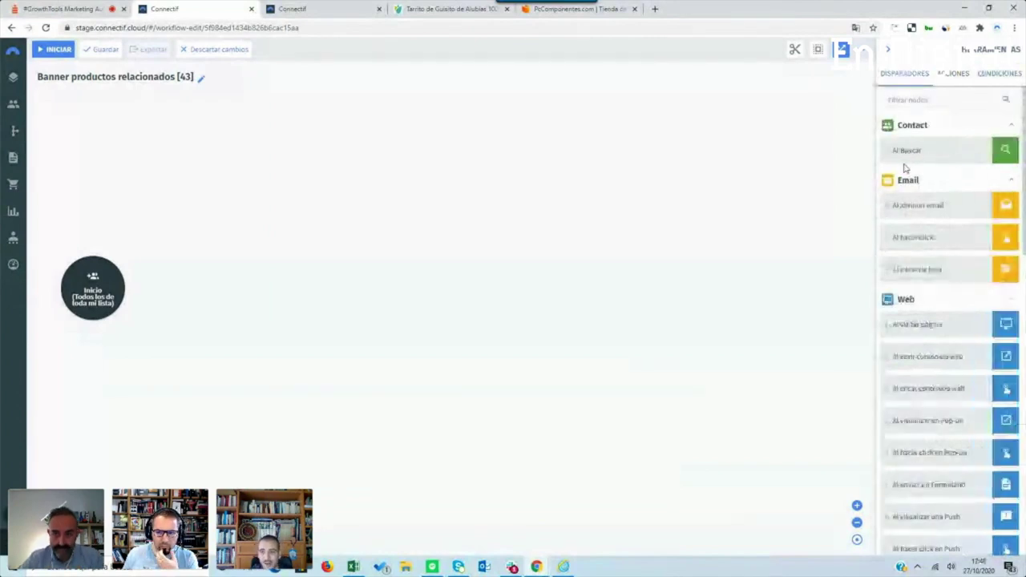
{"action": "left_click_drag", "start_coordinate": [889, 321], "coordinate": [170, 289]}
{"action": "mouse_move", "coordinate": [199, 305]}
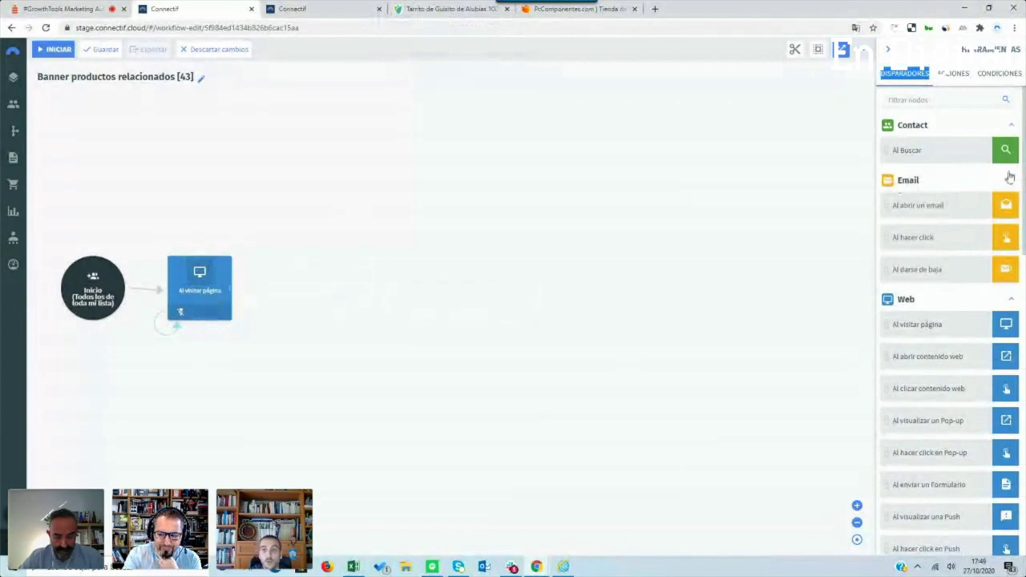
{"action": "scroll", "coordinate": [1023, 186], "scroll_direction": "down", "scroll_amount": 1}
{"action": "left_click_drag", "start_coordinate": [1024, 186], "coordinate": [1024, 305]}
{"action": "left_click_drag", "start_coordinate": [923, 412], "coordinate": [275, 284]}
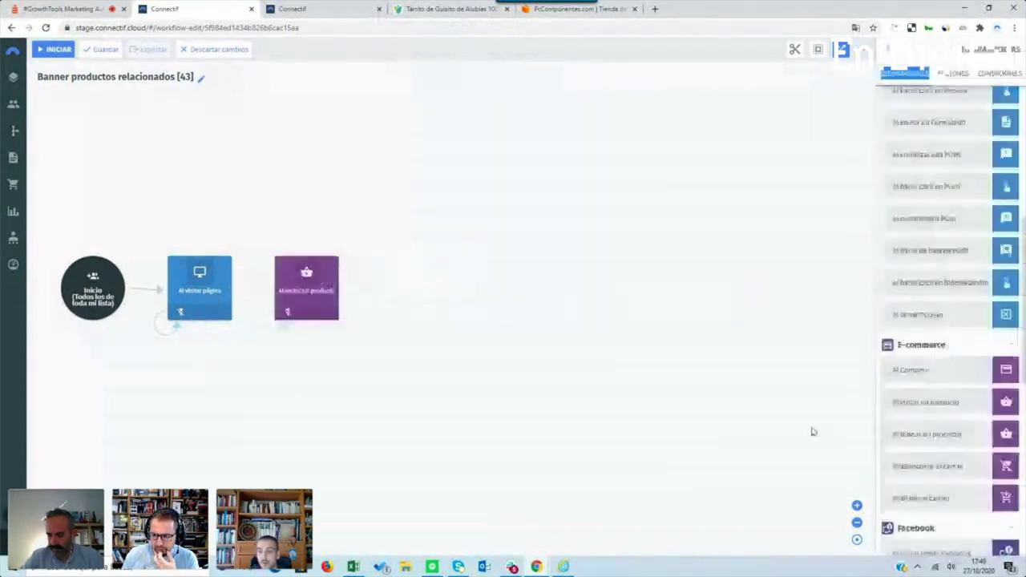
Review the integration triggers such as Facebook, Salesforce and Zoho CRM, and bring up the action nodes
{"action": "scroll", "coordinate": [922, 433], "scroll_direction": "down", "scroll_amount": 1}
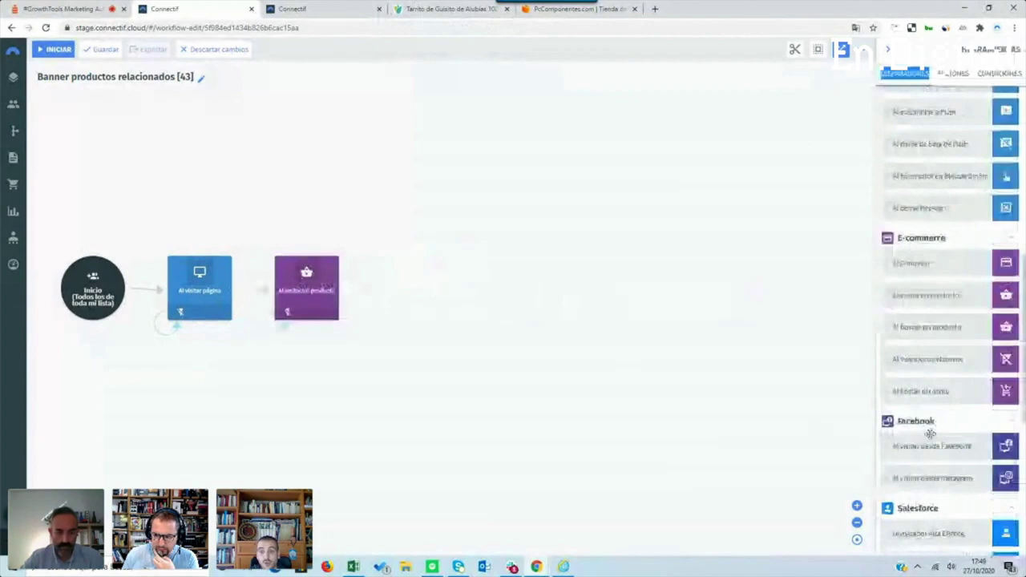
{"action": "scroll", "coordinate": [904, 368], "scroll_direction": "down", "scroll_amount": 2}
{"action": "scroll", "coordinate": [908, 359], "scroll_direction": "down", "scroll_amount": 2}
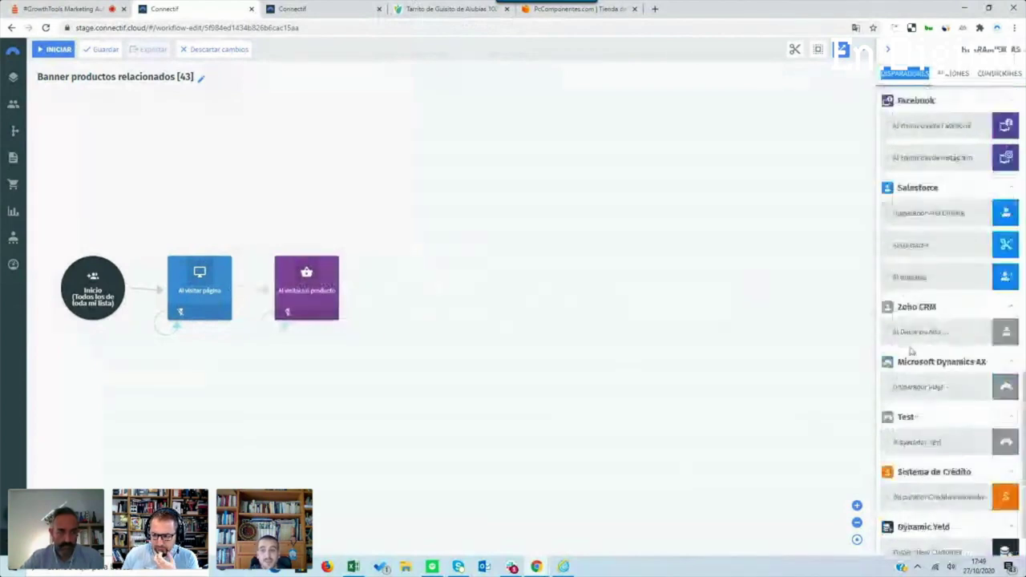
{"action": "scroll", "coordinate": [911, 352], "scroll_direction": "up", "scroll_amount": 3}
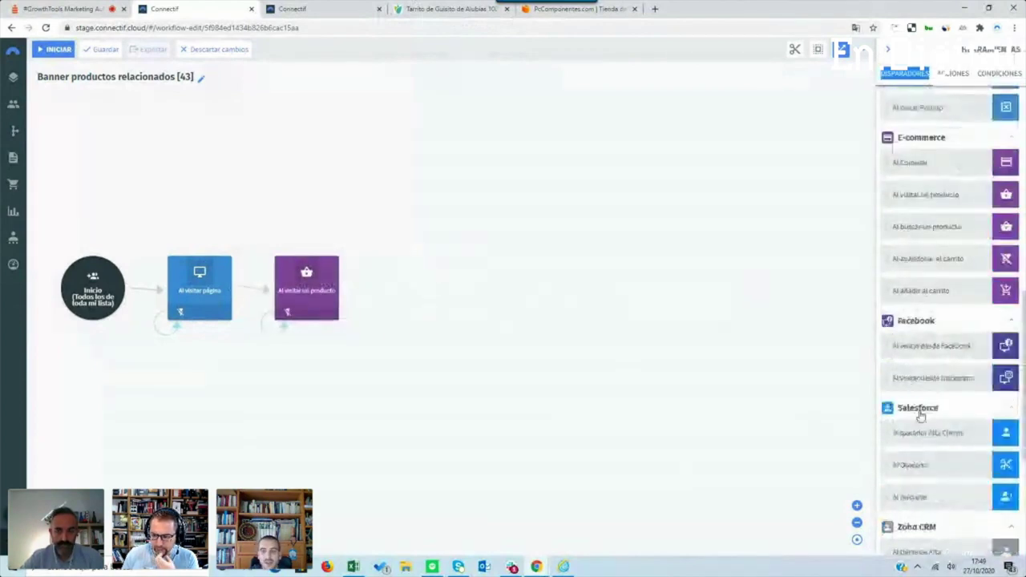
{"action": "scroll", "coordinate": [920, 415], "scroll_direction": "up", "scroll_amount": 5}
{"action": "scroll", "coordinate": [921, 414], "scroll_direction": "up", "scroll_amount": 3}
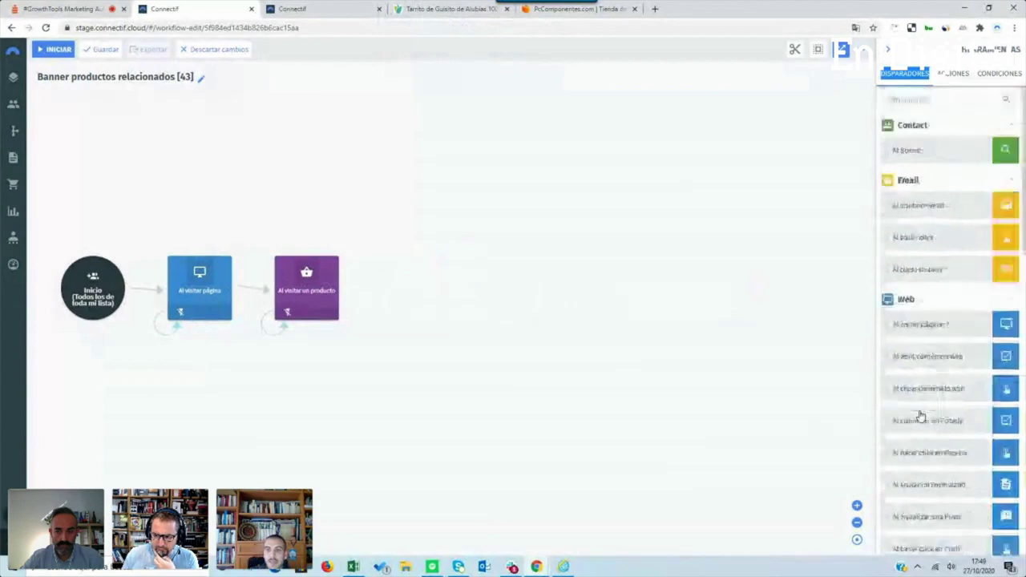
{"action": "left_click", "coordinate": [952, 73]}
{"action": "left_click_drag", "start_coordinate": [156, 230], "coordinate": [359, 335]}
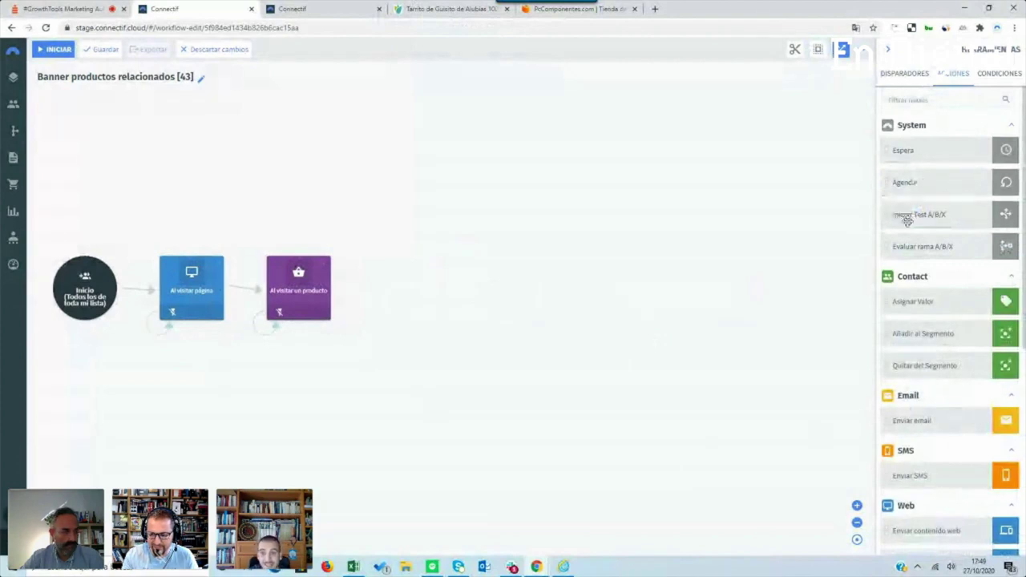
Switch to "Mi workflow" and examine its abandoned-cart A/B/X test with the five channel branches
{"action": "left_click", "coordinate": [338, 8]}
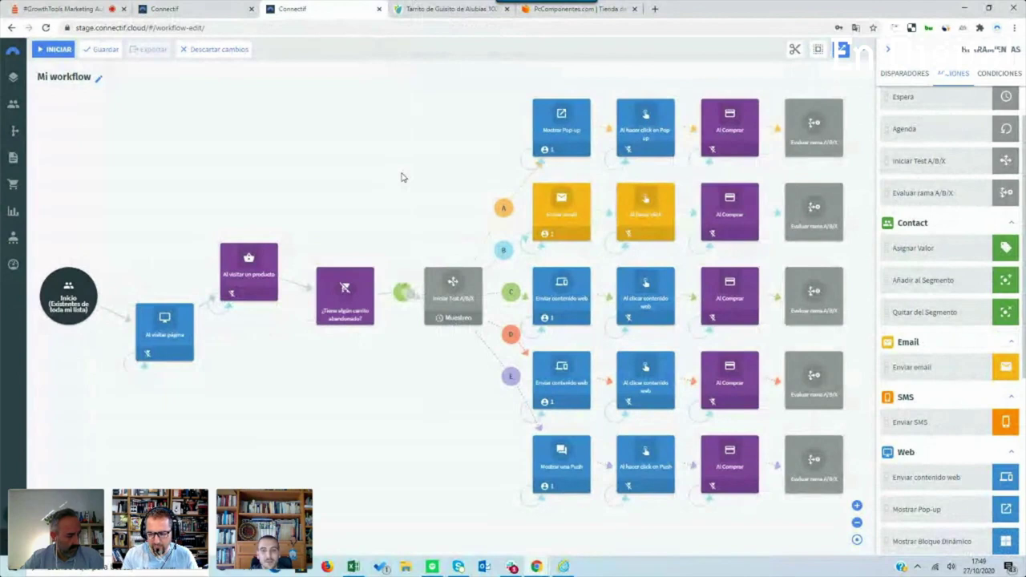
{"action": "left_click_drag", "start_coordinate": [408, 187], "coordinate": [114, 401]}
{"action": "left_click", "coordinate": [352, 201]}
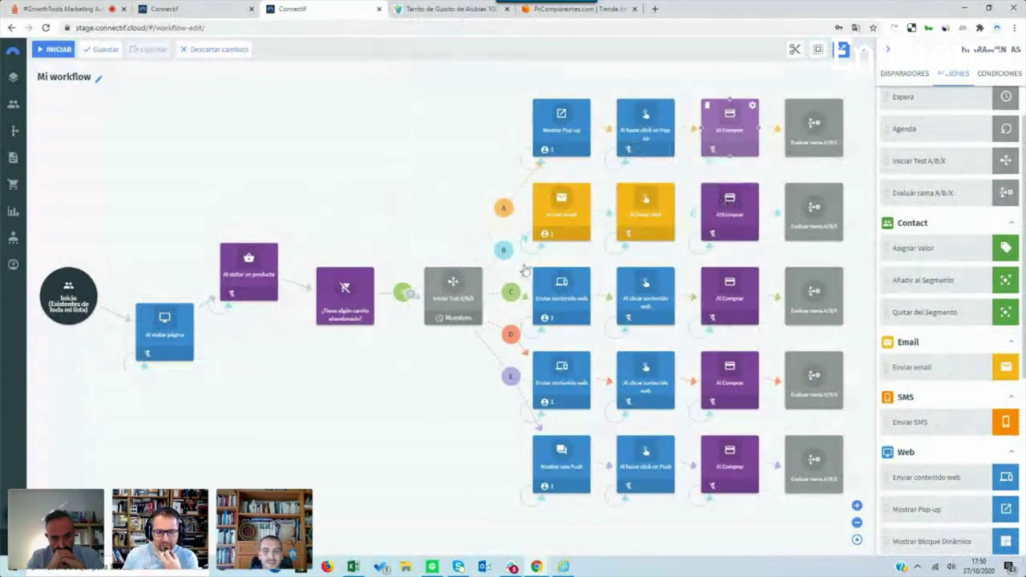
Return to the "Banner productos relacionados [43]" workflow and add an "Añadir al Segmento" action beyond the product visit trigger
{"action": "left_click", "coordinate": [208, 7]}
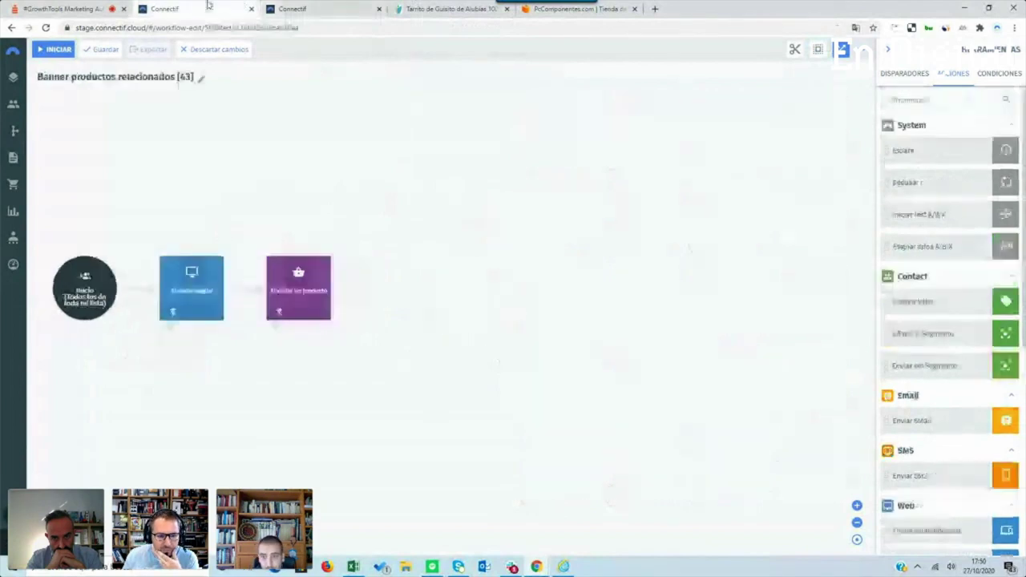
{"action": "left_click_drag", "start_coordinate": [922, 300], "coordinate": [386, 369]}
{"action": "left_click_drag", "start_coordinate": [355, 253], "coordinate": [158, 321]}
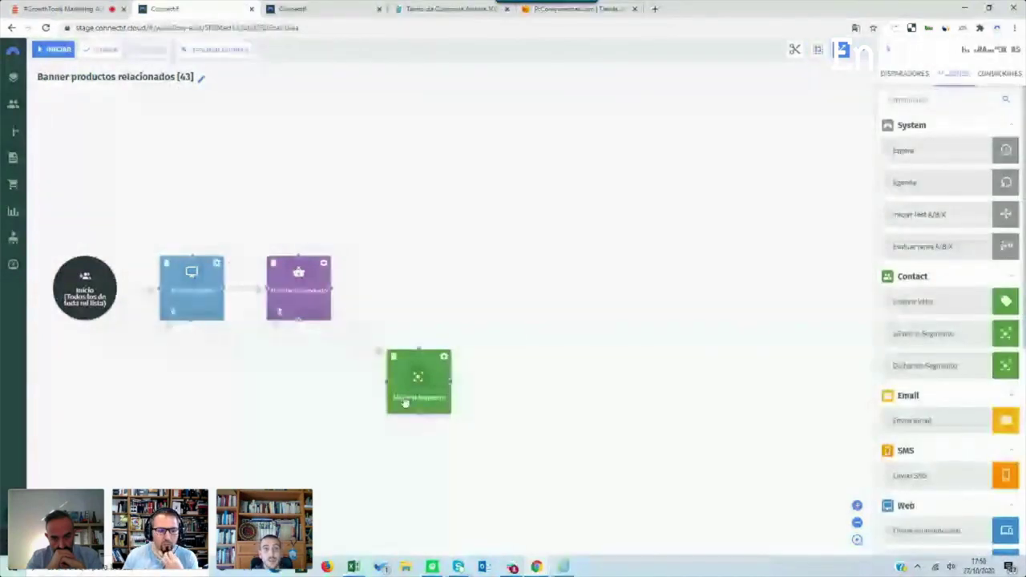
Open the "Al visitar un producto" node and add a filter for the Printed Chiffon Dress product
{"action": "double_click", "coordinate": [298, 296]}
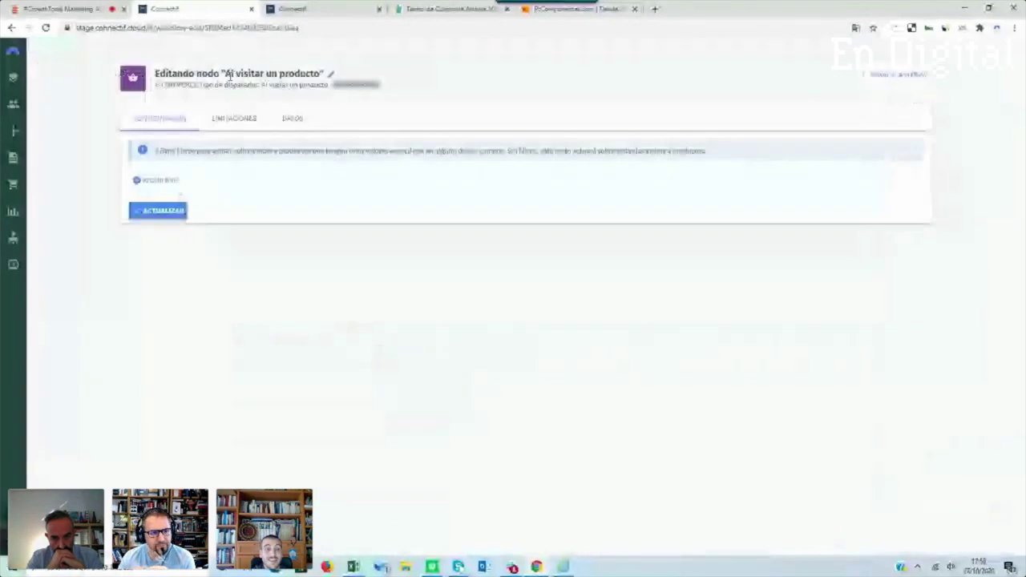
{"action": "left_click_drag", "start_coordinate": [229, 75], "coordinate": [288, 73]}
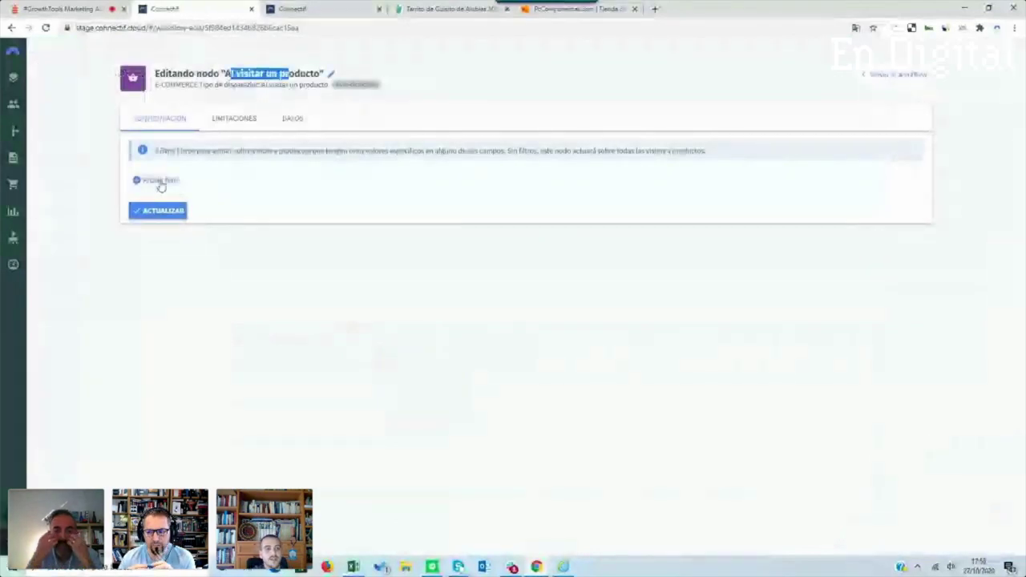
{"action": "left_click", "coordinate": [160, 184]}
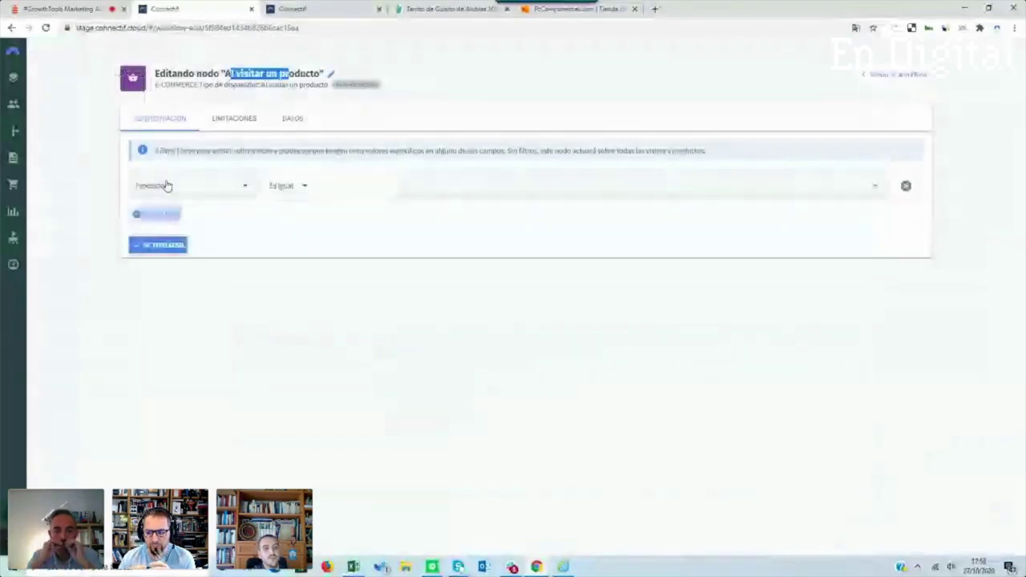
{"action": "left_click", "coordinate": [528, 186]}
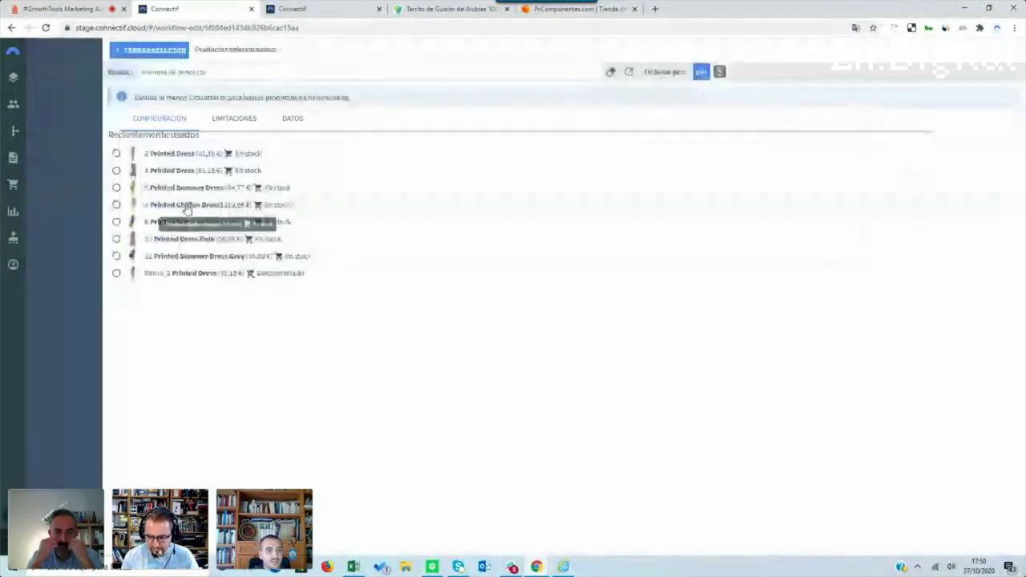
{"action": "left_click", "coordinate": [187, 207]}
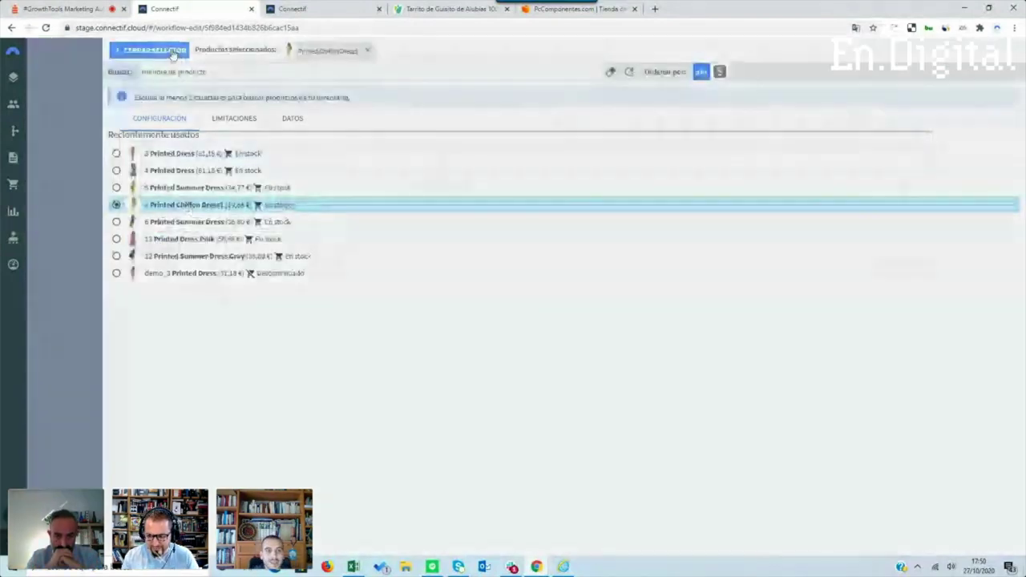
{"action": "left_click", "coordinate": [155, 50]}
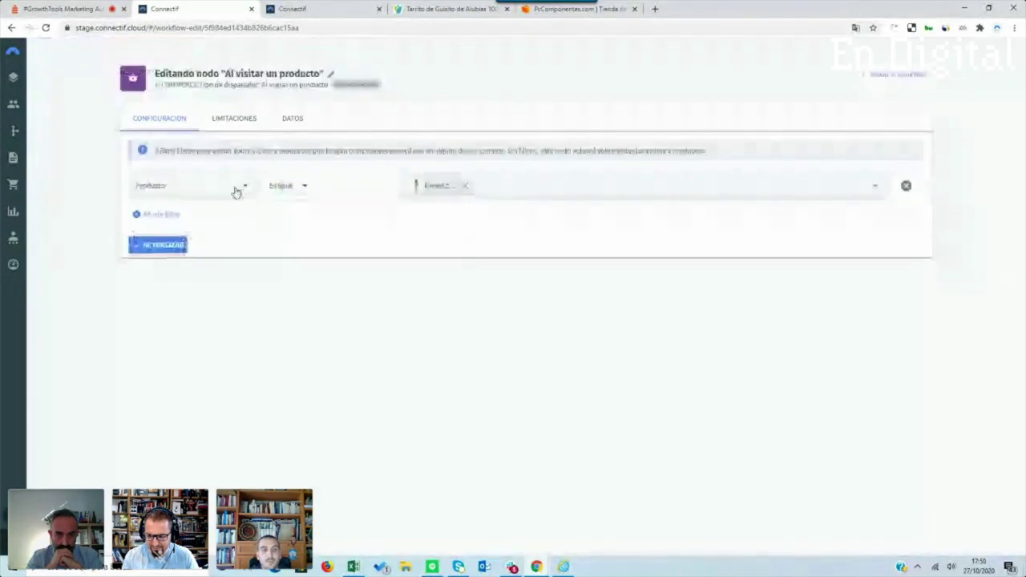
Change the product filter to Categorías and include the category /Home/Women/Tops
{"action": "left_click", "coordinate": [230, 193]}
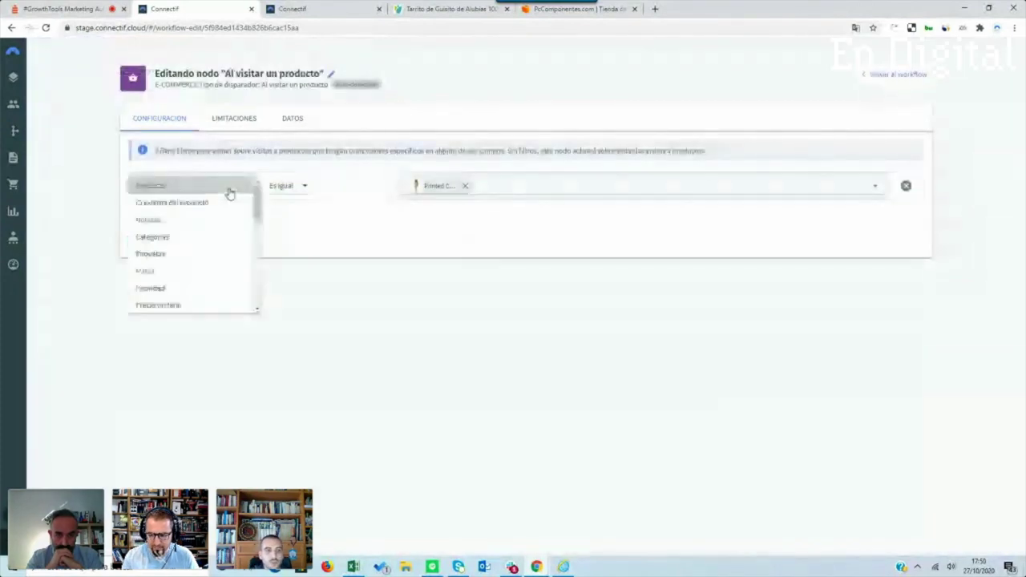
{"action": "left_click", "coordinate": [167, 237]}
{"action": "type", "text": "home"}
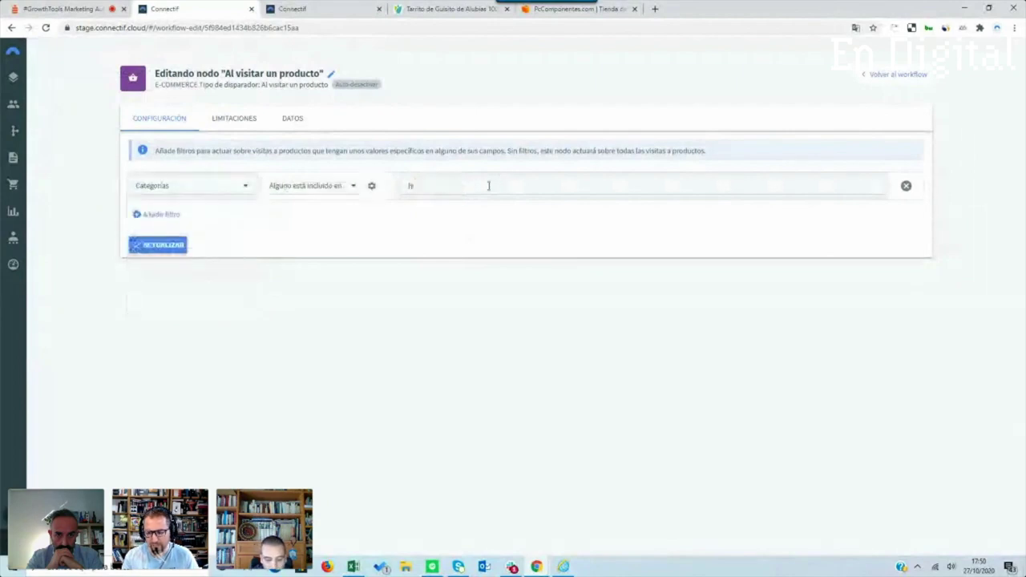
{"action": "scroll", "coordinate": [454, 239], "scroll_direction": "down", "scroll_amount": 2}
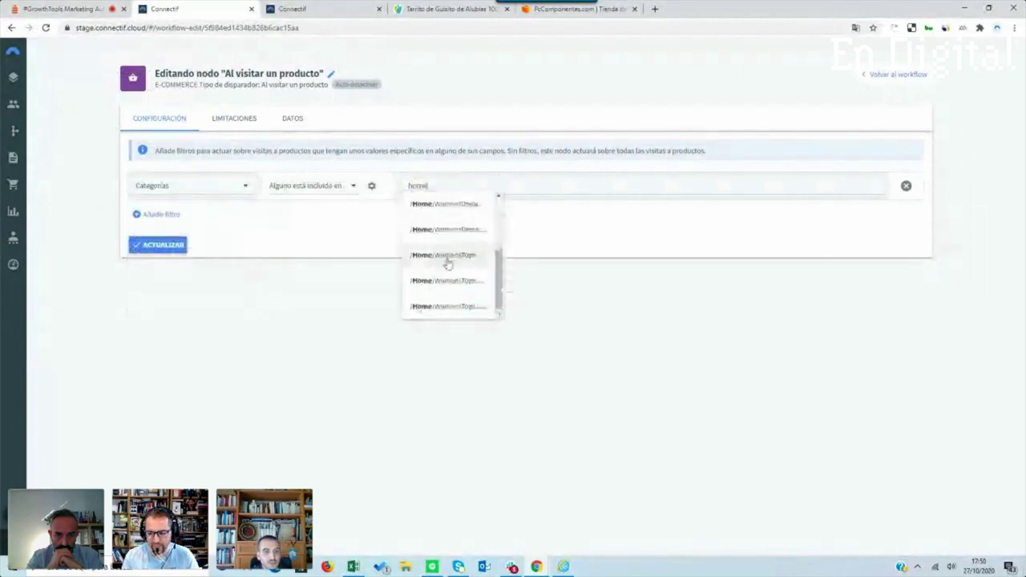
{"action": "left_click", "coordinate": [447, 262]}
Add a second filter on Etiquetas that includes the tag "rosa"
{"action": "left_click", "coordinate": [156, 215]}
{"action": "left_click", "coordinate": [175, 240]}
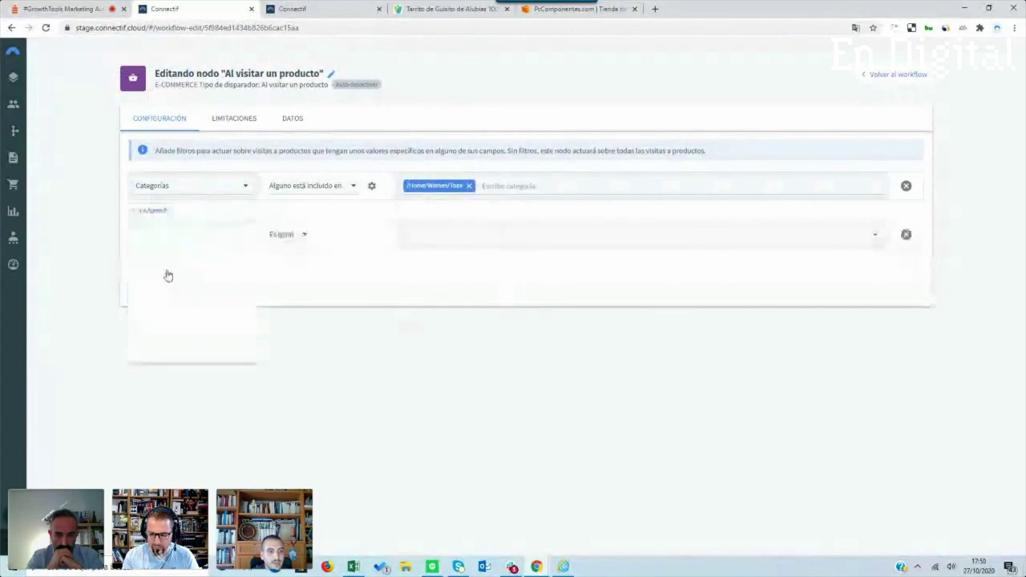
{"action": "left_click", "coordinate": [161, 301]}
{"action": "type", "text": "rosa"}
{"action": "left_click", "coordinate": [440, 253]}
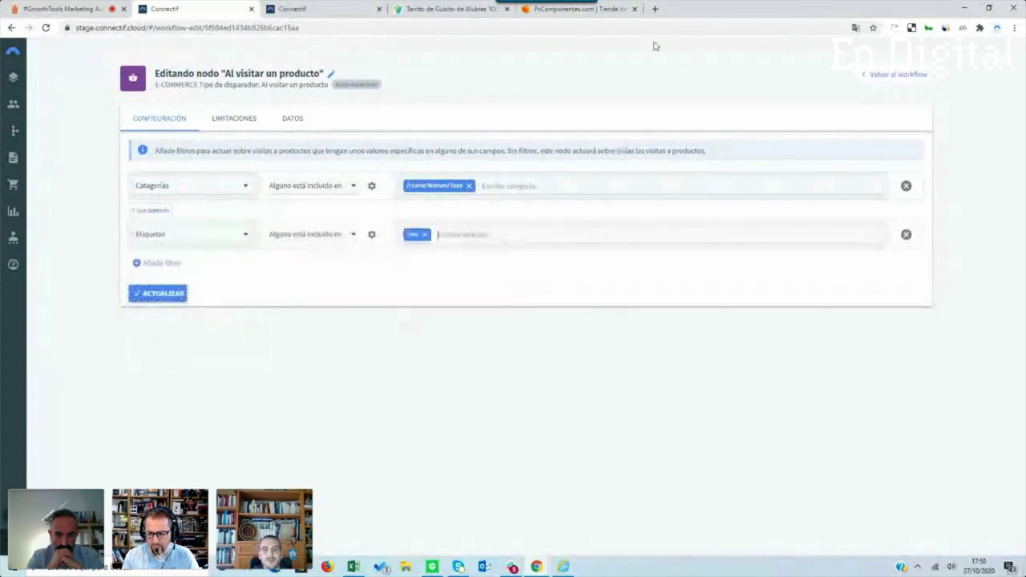
Open the PrestaShop site in a new browser tab and return to the node's configuration
{"action": "left_click", "coordinate": [656, 10]}
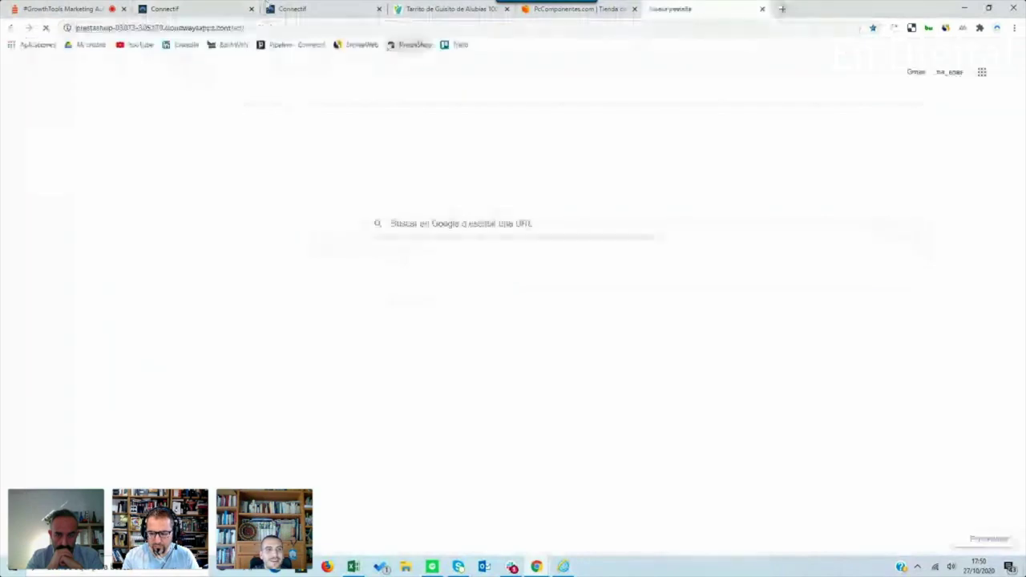
{"action": "left_click", "coordinate": [239, 6]}
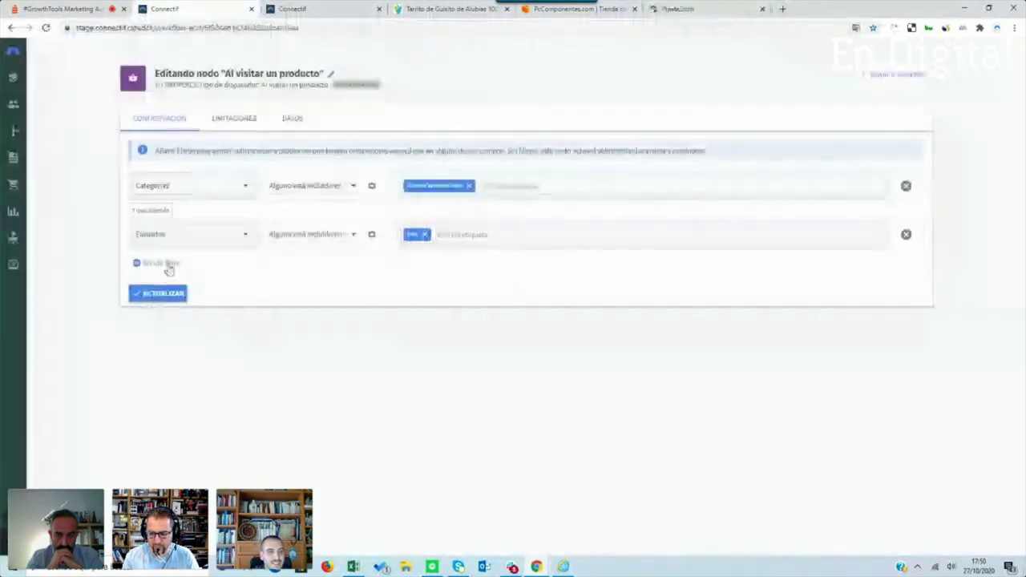
Add a third filter to the product visit trigger based on Marca, leaving its value empty
{"action": "left_click", "coordinate": [165, 264]}
{"action": "left_click", "coordinate": [155, 285]}
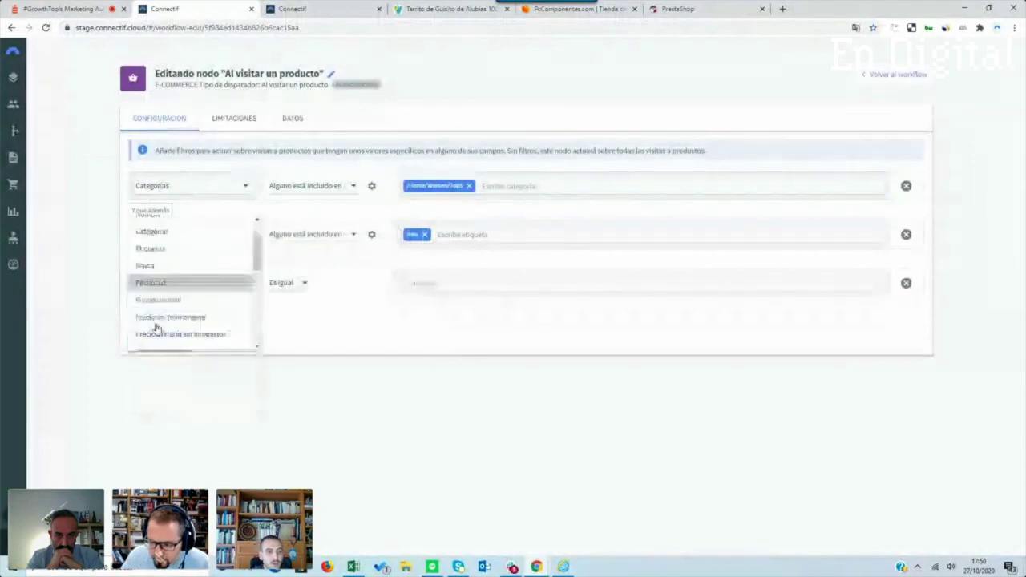
{"action": "left_click", "coordinate": [169, 271]}
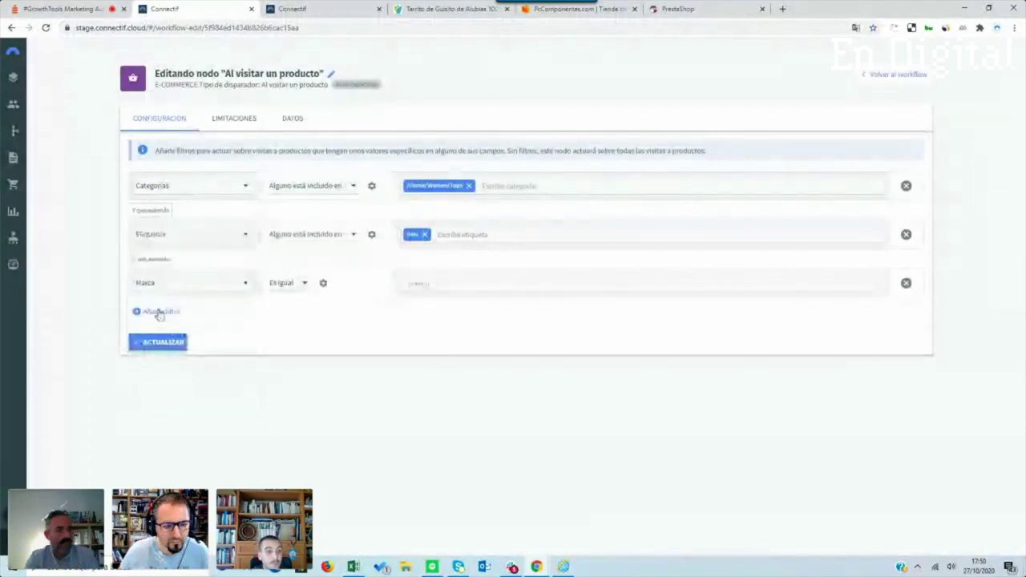
Add a filter for Precio unitario "Es mayor que" 100 and update the product visit node
{"action": "left_click", "coordinate": [156, 312]}
{"action": "left_click", "coordinate": [167, 335]}
{"action": "left_click", "coordinate": [158, 454]}
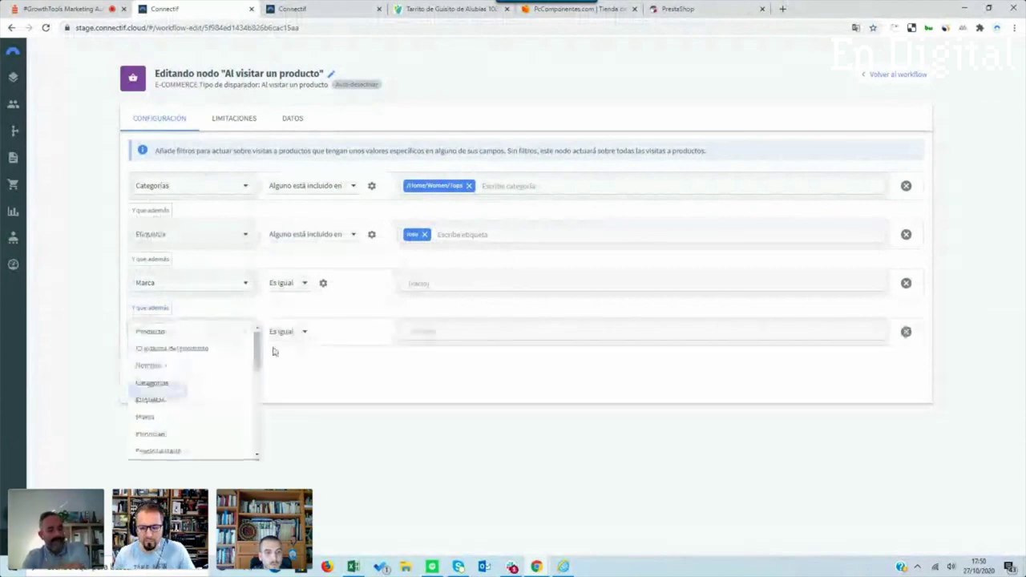
{"action": "left_click", "coordinate": [284, 331]}
{"action": "left_click", "coordinate": [277, 377]}
{"action": "left_click", "coordinate": [424, 335]}
{"action": "type", "text": "100"}
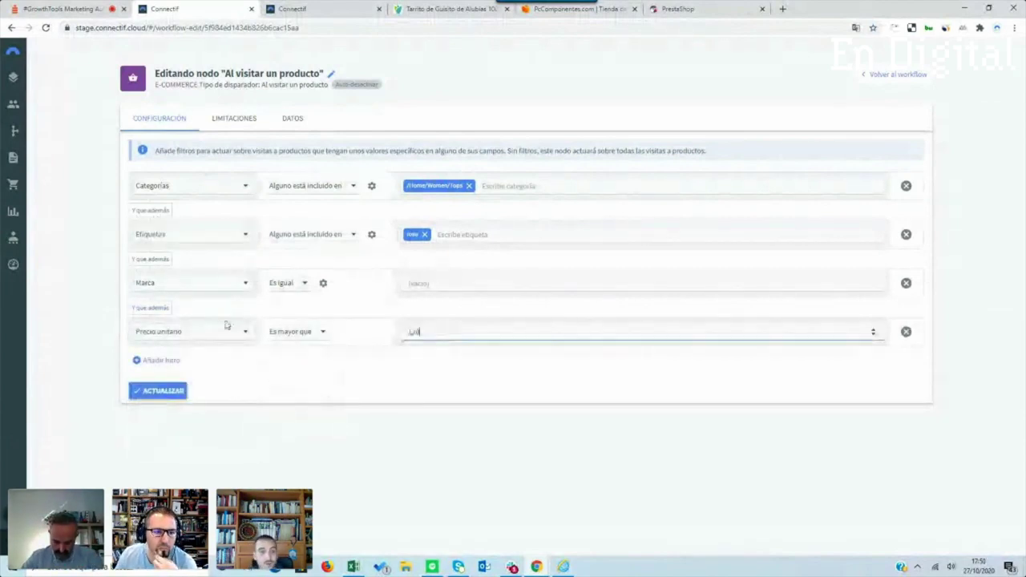
{"action": "left_click", "coordinate": [164, 391]}
Configure the Añadir al Segmento node with the first "Interesados en zap" segment in the list and update it
{"action": "double_click", "coordinate": [419, 382]}
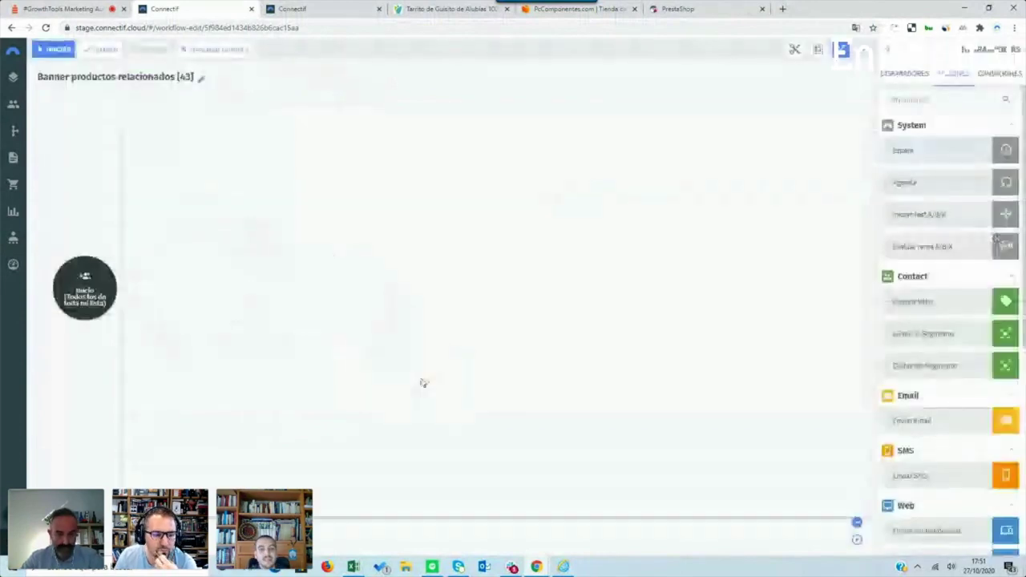
{"action": "left_click", "coordinate": [215, 187]}
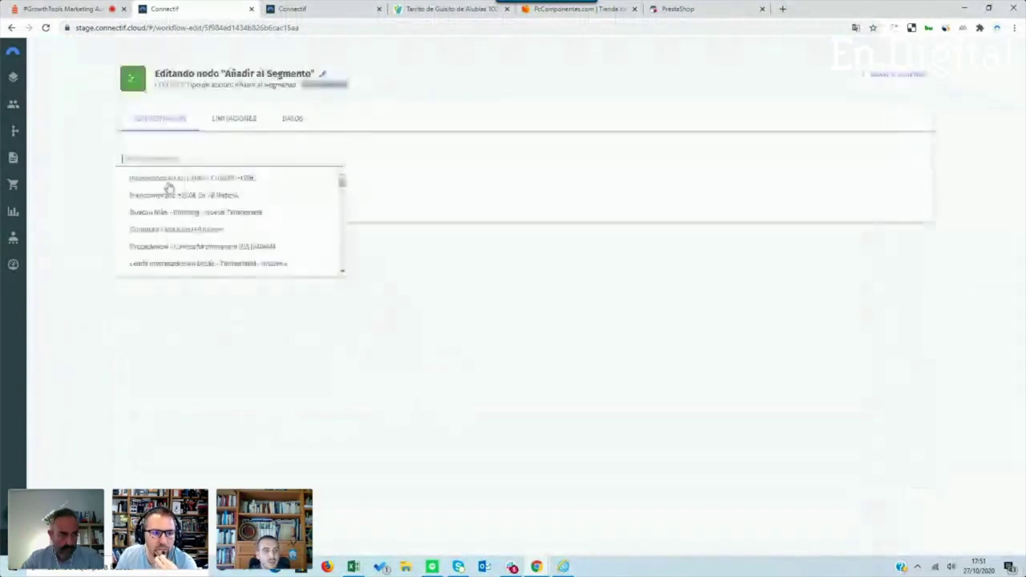
{"action": "left_click", "coordinate": [167, 186]}
{"action": "left_click", "coordinate": [170, 210]}
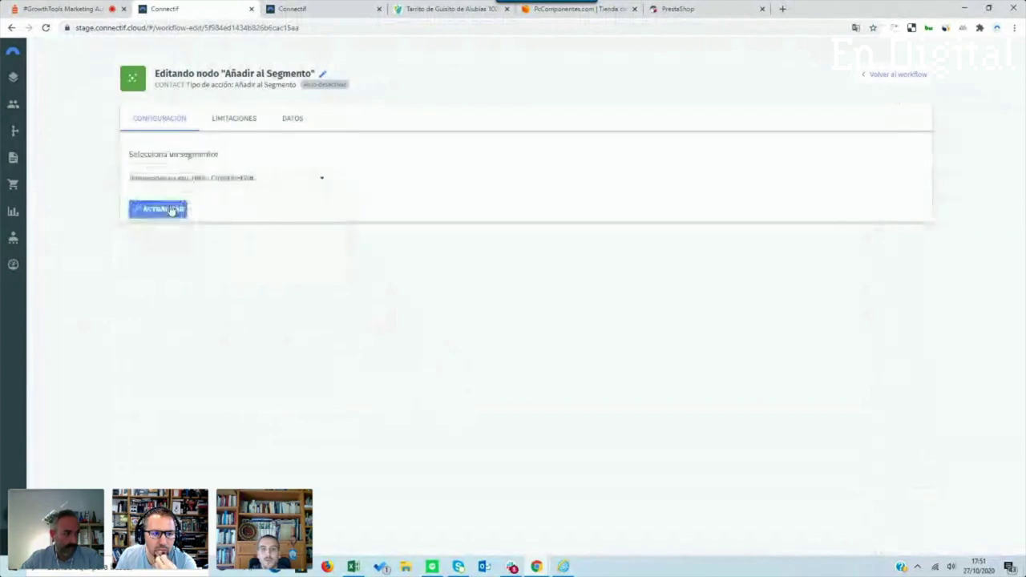
Add an Obtener productos action above the Al visitar página trigger, connected to that trigger
{"action": "scroll", "coordinate": [898, 367], "scroll_direction": "down", "scroll_amount": 1}
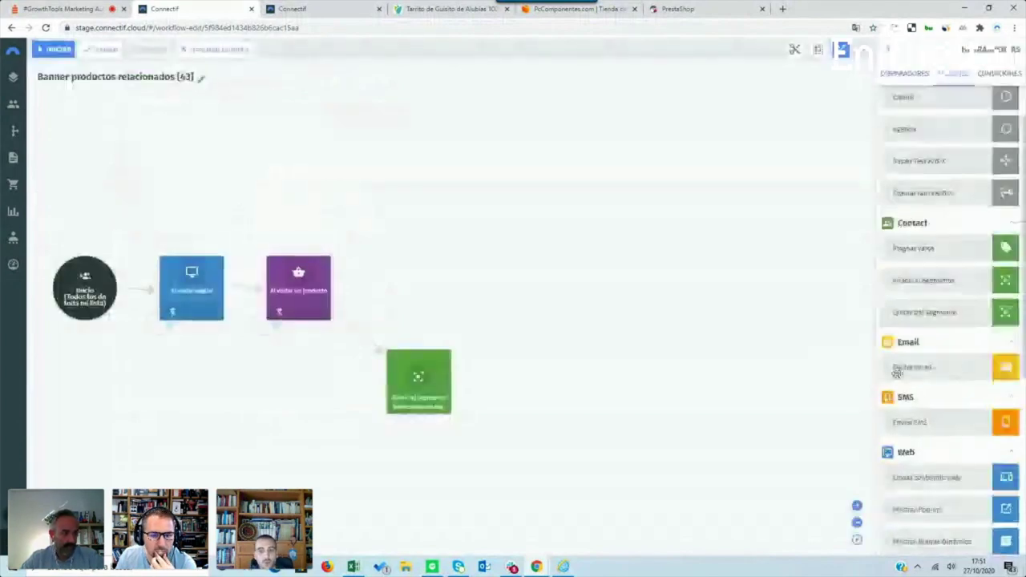
{"action": "scroll", "coordinate": [914, 373], "scroll_direction": "down", "scroll_amount": 1}
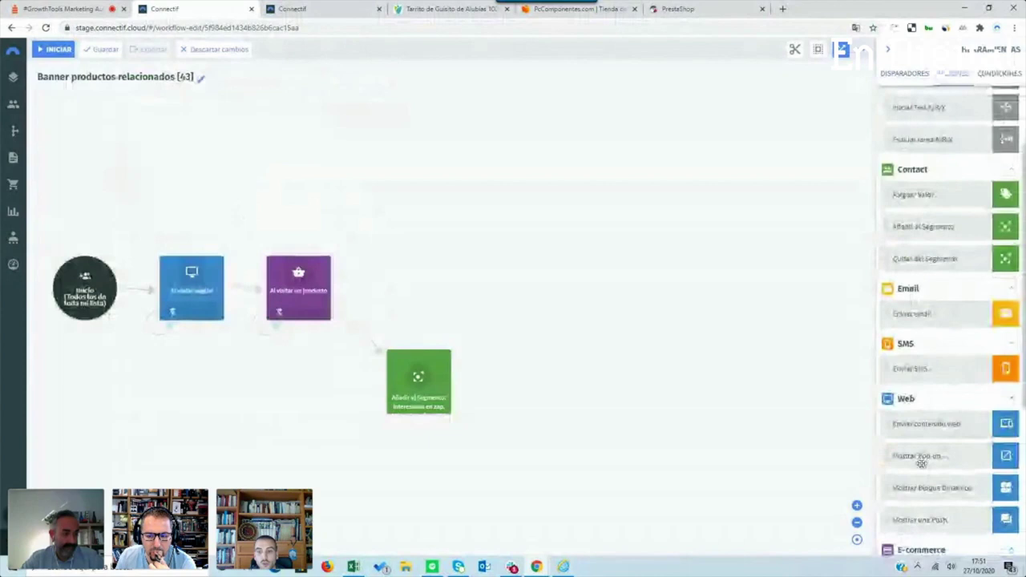
{"action": "scroll", "coordinate": [922, 462], "scroll_direction": "down", "scroll_amount": 2}
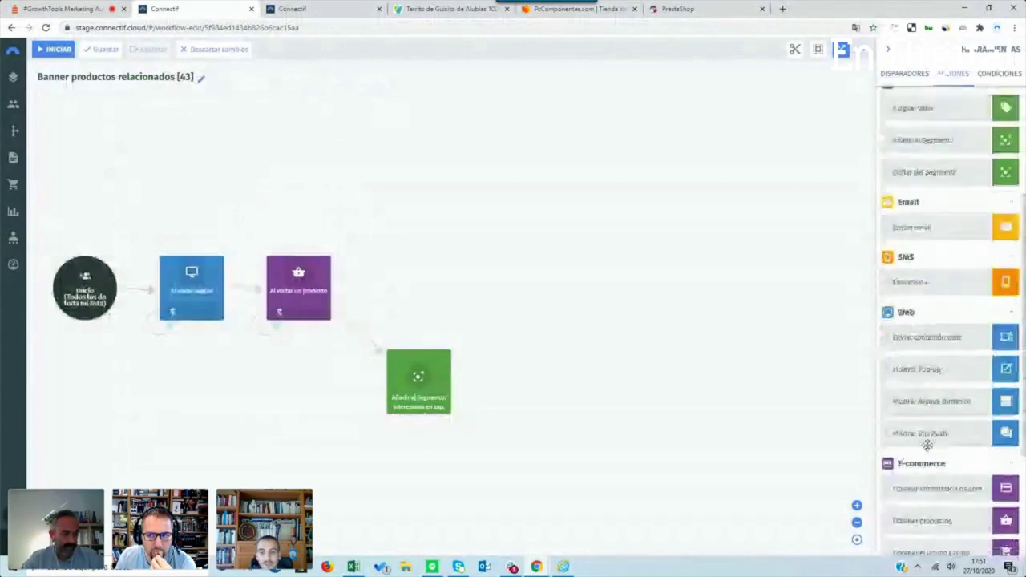
{"action": "scroll", "coordinate": [928, 441], "scroll_direction": "down", "scroll_amount": 1}
{"action": "left_click_drag", "start_coordinate": [942, 496], "coordinate": [169, 148]}
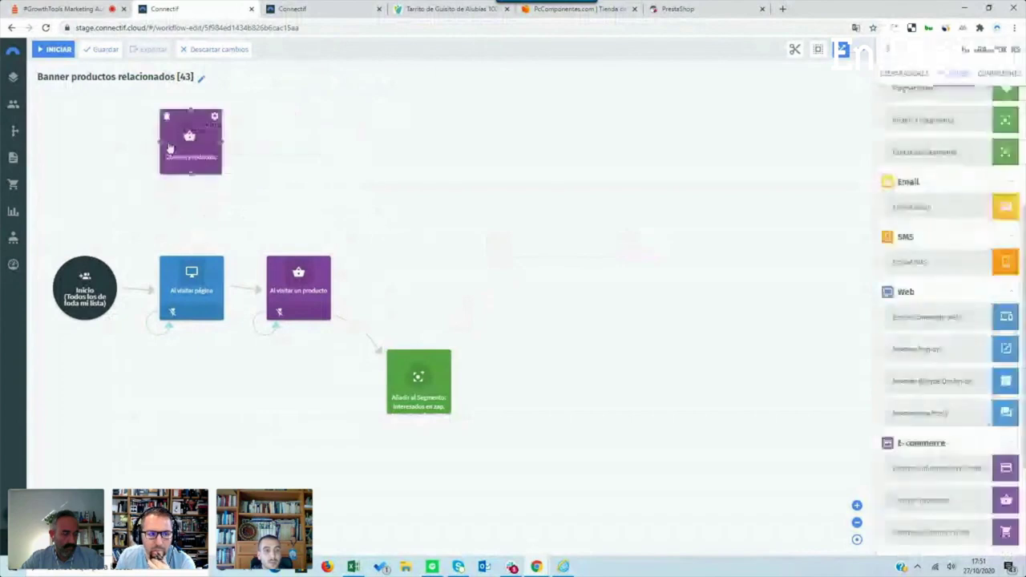
Review the viewed and related product blocks in the sample email and return to the workflow
{"action": "left_click", "coordinate": [574, 570]}
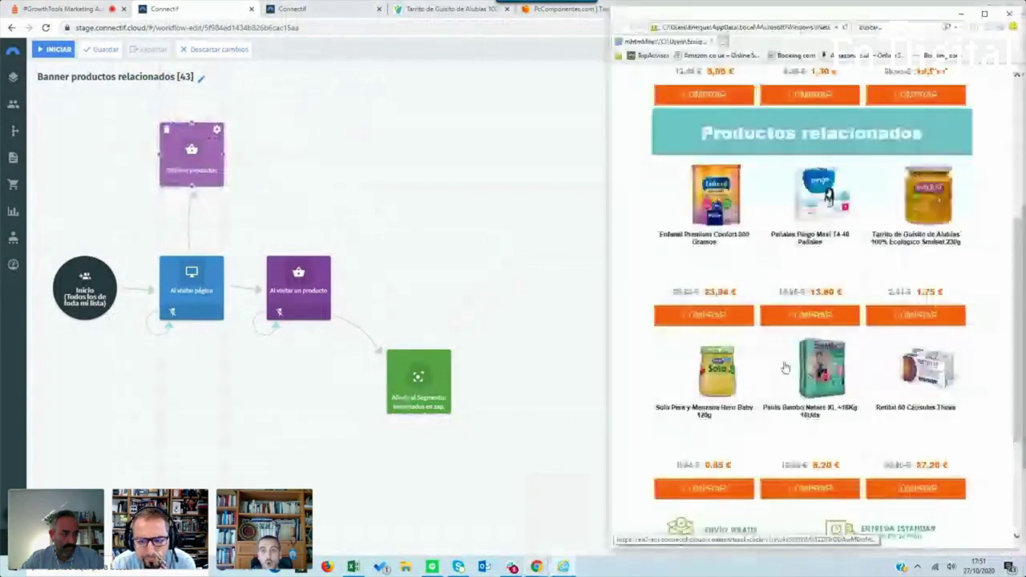
{"action": "scroll", "coordinate": [784, 366], "scroll_direction": "up", "scroll_amount": 3}
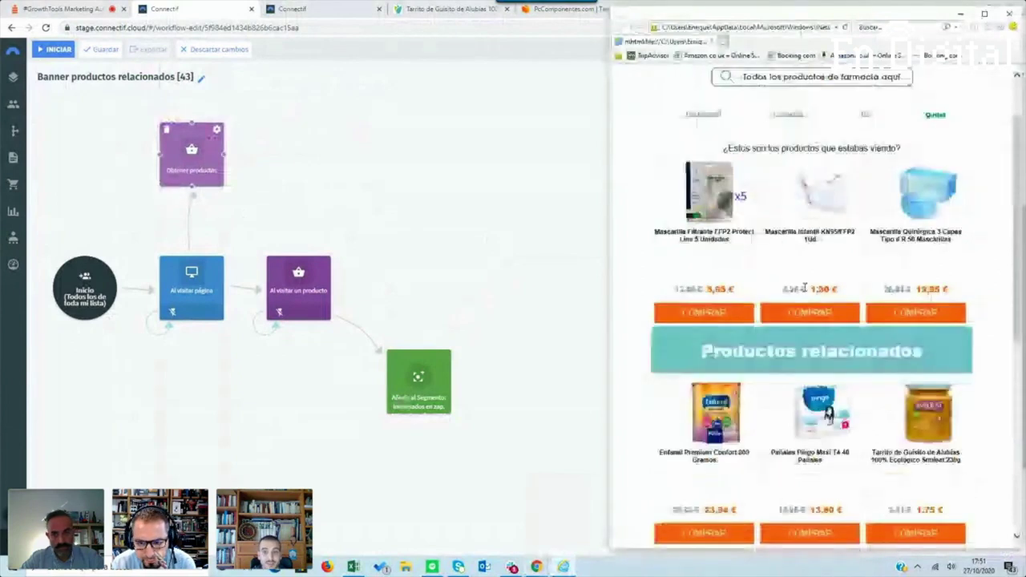
{"action": "left_click", "coordinate": [509, 206]}
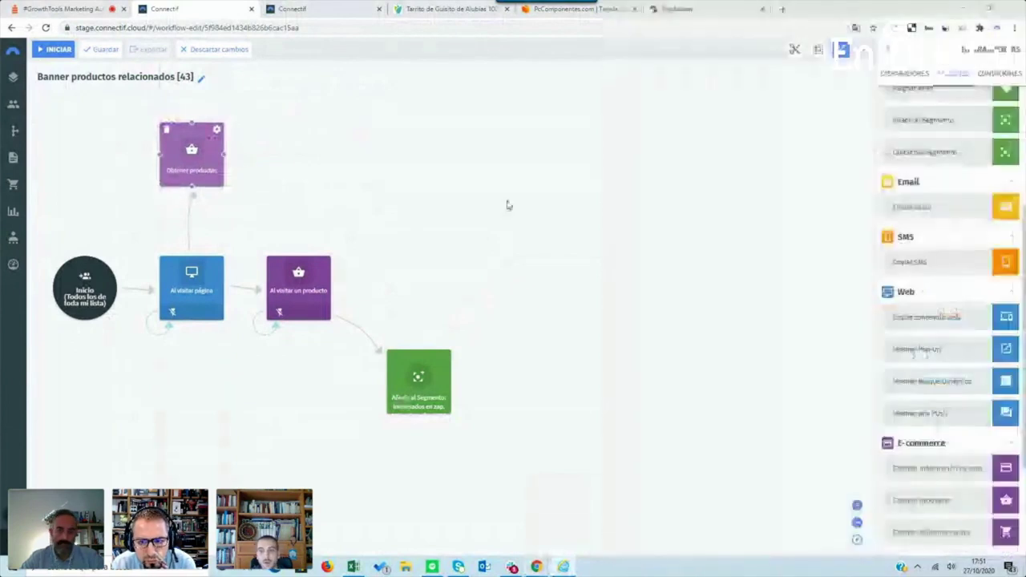
Add a Mostrar Bloque Dinámico action after Obtener productos and connect Obtener productos from Al visitar un producto instead
{"action": "left_click_drag", "start_coordinate": [937, 380], "coordinate": [271, 140]}
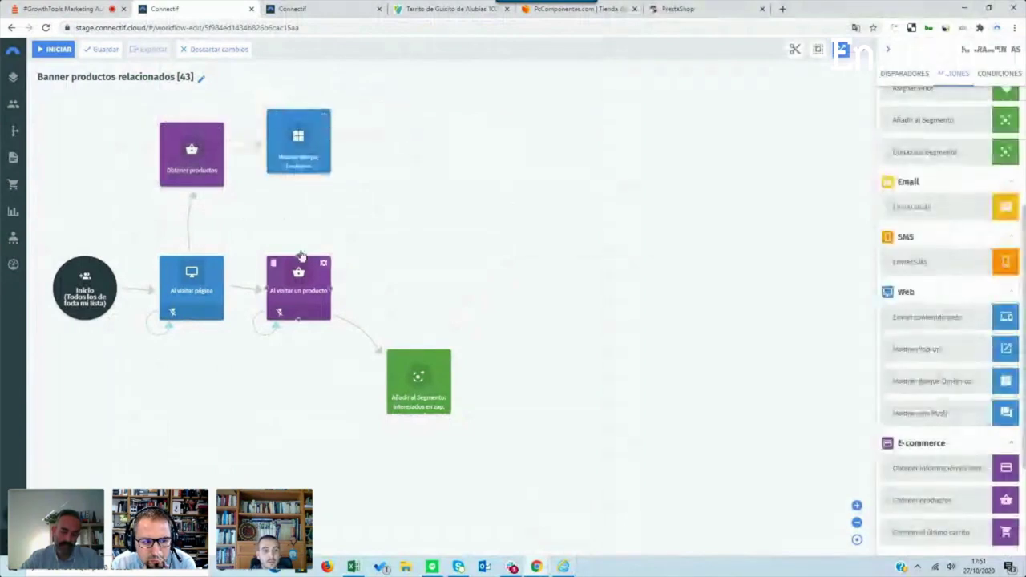
{"action": "left_click_drag", "start_coordinate": [192, 201], "coordinate": [271, 253]}
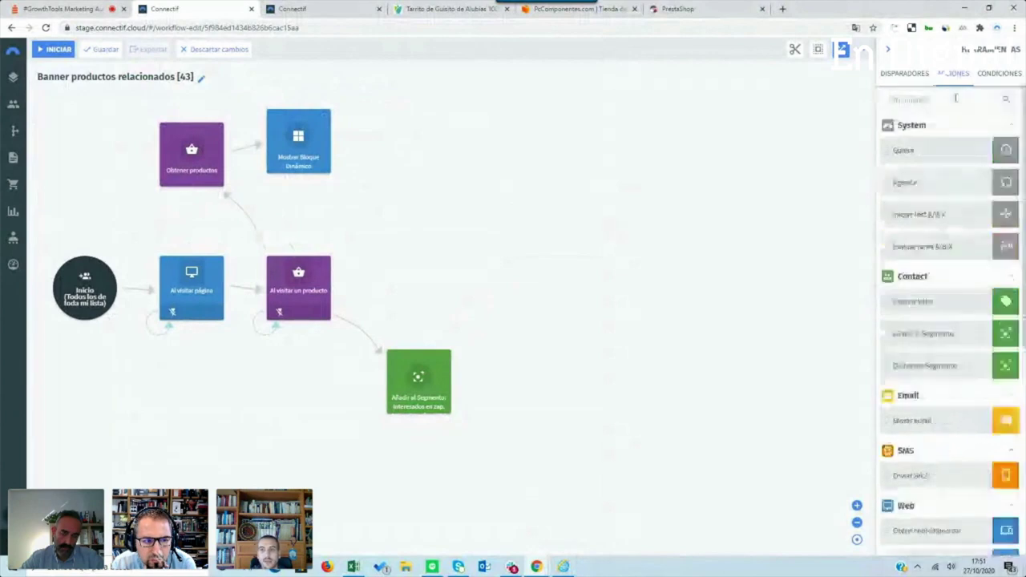
Add a Ha Comprado condition after the Al visitar un producto trigger
{"action": "scroll", "coordinate": [987, 225], "scroll_direction": "down", "scroll_amount": 2}
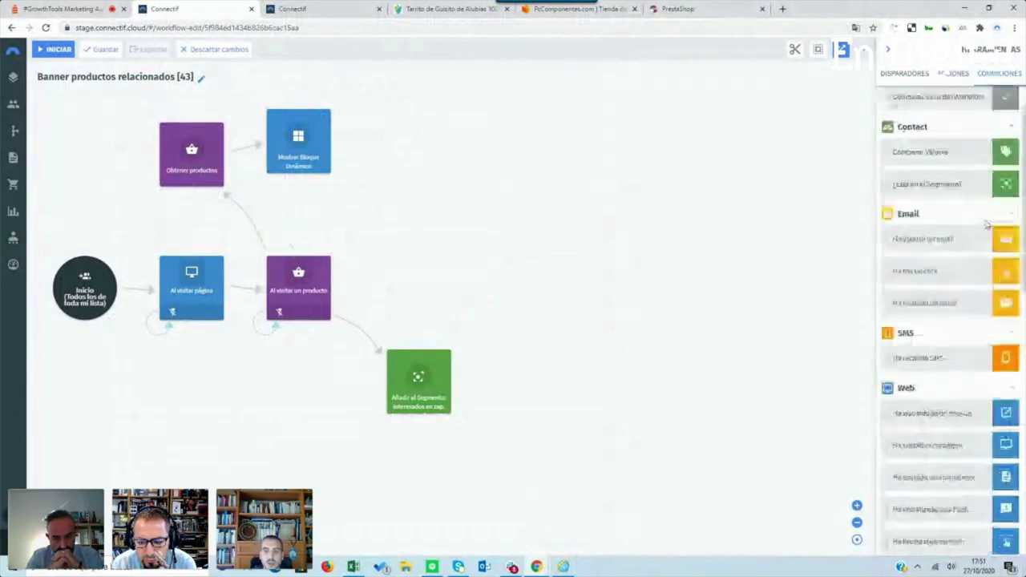
{"action": "scroll", "coordinate": [987, 224], "scroll_direction": "down", "scroll_amount": 1}
{"action": "left_click_drag", "start_coordinate": [890, 437], "coordinate": [409, 281]}
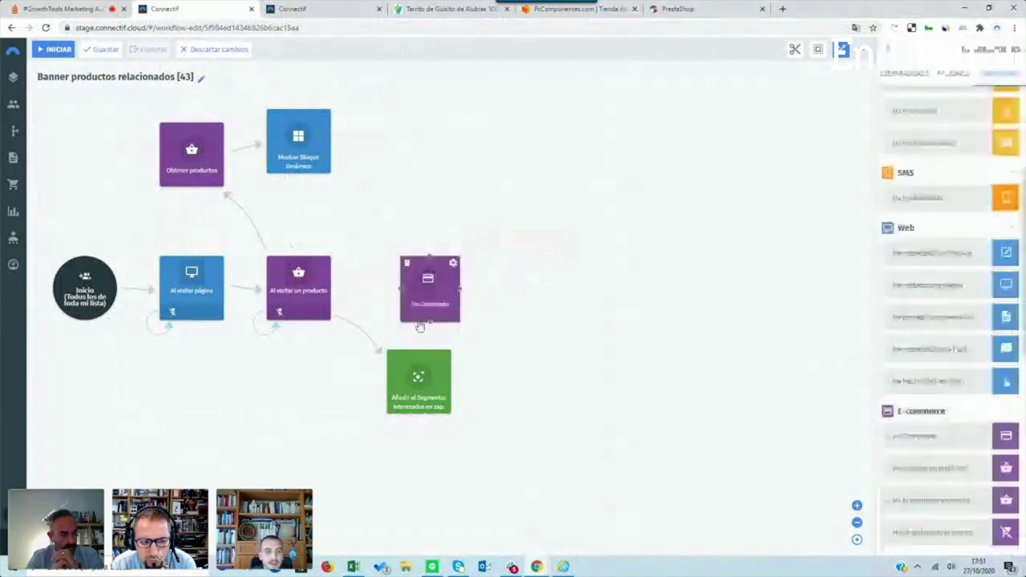
Add an Enviar SMS action on the Sí branch of Ha Comprado, followed by an Al visitar página trigger
{"action": "left_click", "coordinate": [958, 73]}
{"action": "left_click_drag", "start_coordinate": [922, 469], "coordinate": [514, 369]}
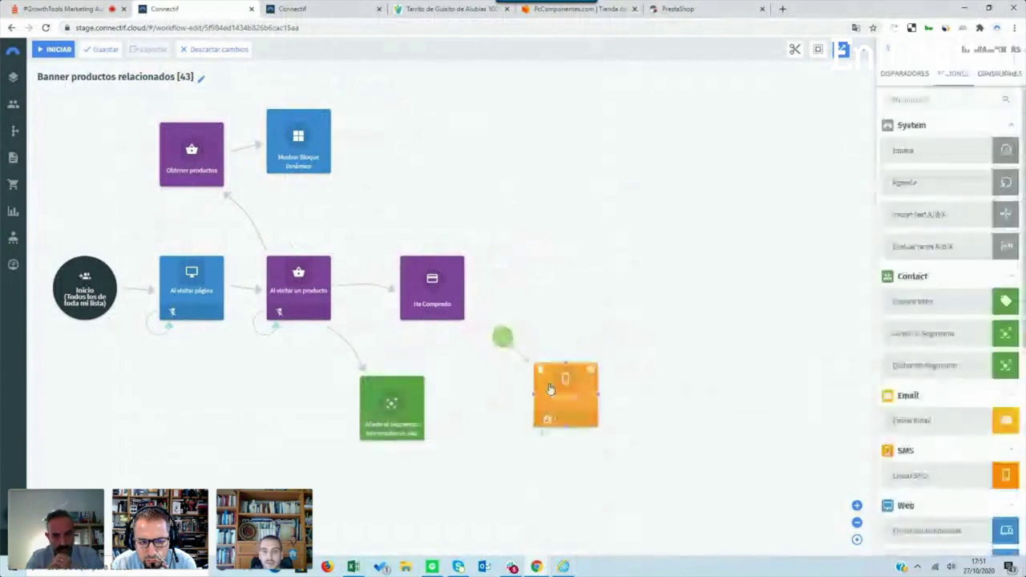
{"action": "left_click", "coordinate": [914, 73]}
{"action": "scroll", "coordinate": [914, 281], "scroll_direction": "down", "scroll_amount": 3}
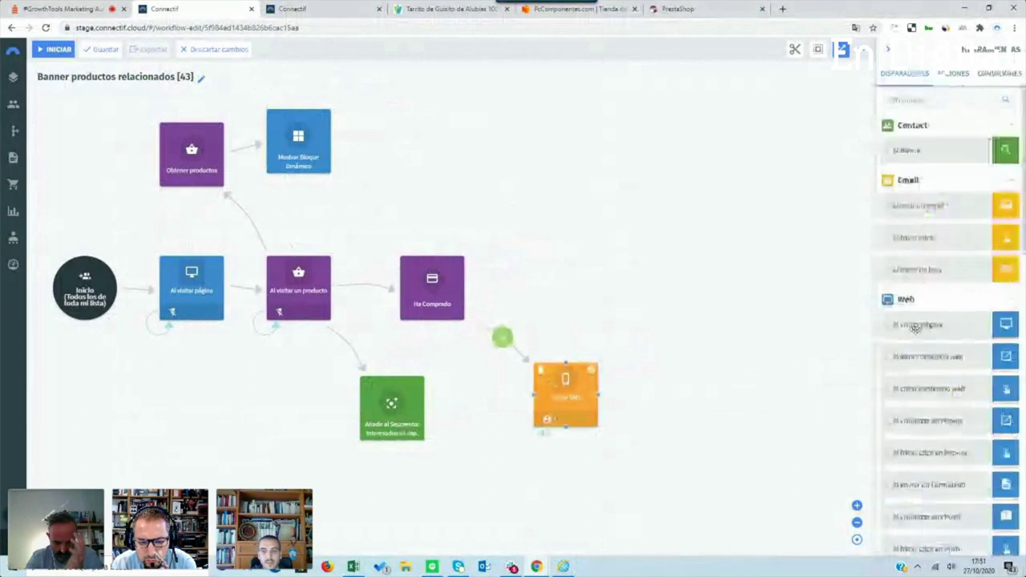
{"action": "left_click_drag", "start_coordinate": [914, 324], "coordinate": [649, 393]}
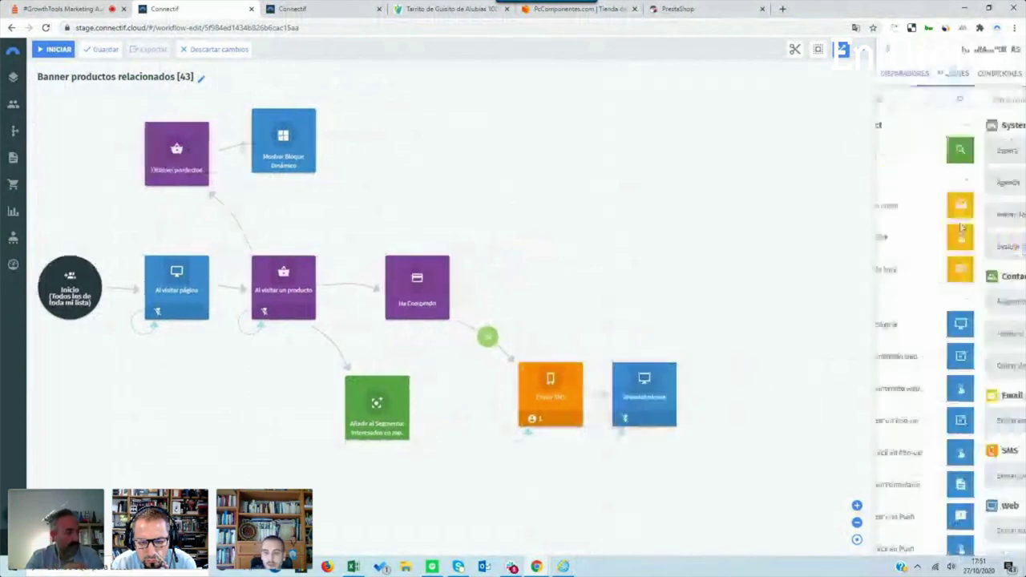
Extend the Sí branch with an Obtener productos action followed by a Mostrar Pop-up action
{"action": "scroll", "coordinate": [917, 503], "scroll_direction": "down", "scroll_amount": 1}
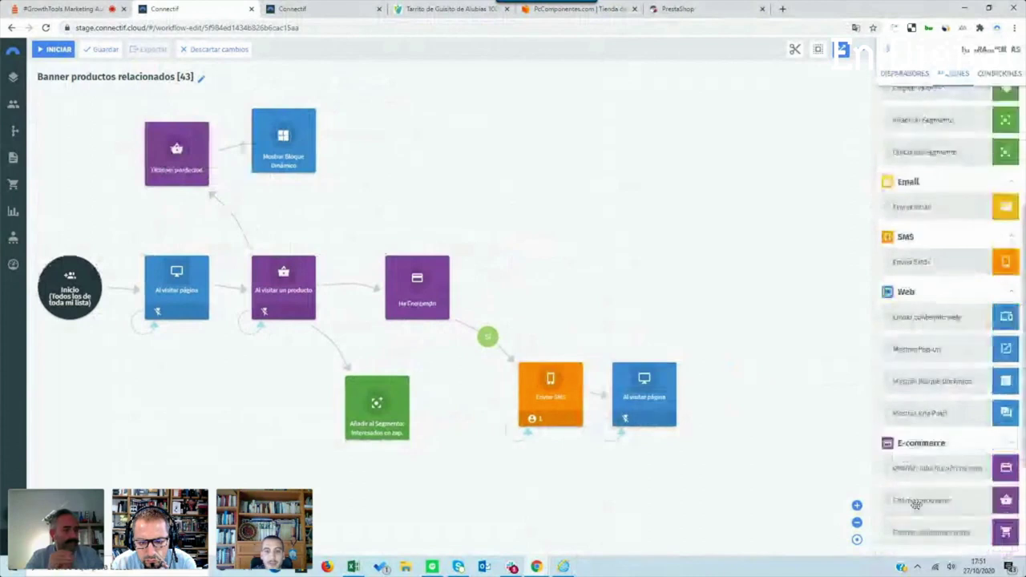
{"action": "left_click_drag", "start_coordinate": [916, 503], "coordinate": [766, 405]}
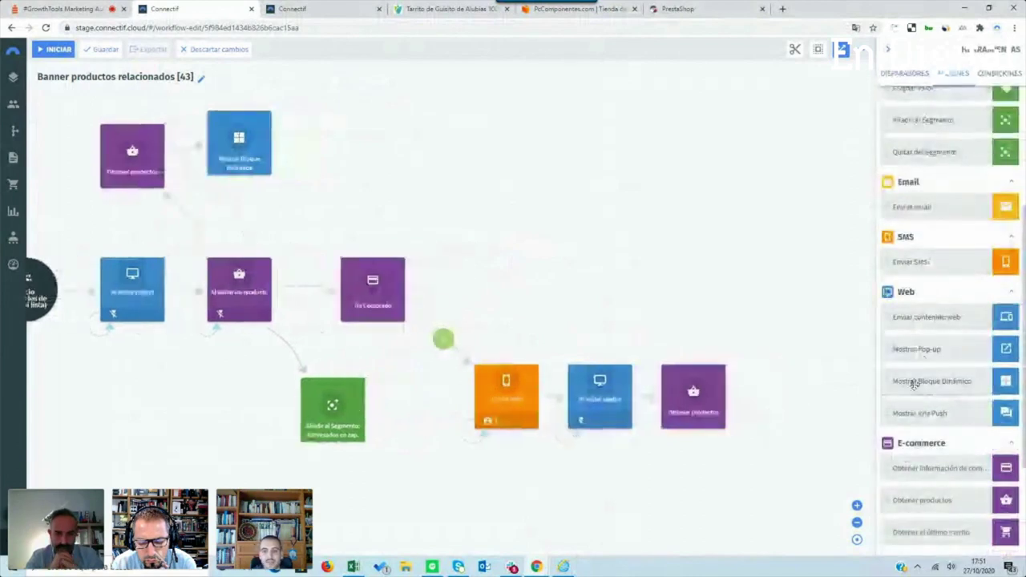
{"action": "left_click_drag", "start_coordinate": [917, 353], "coordinate": [770, 392]}
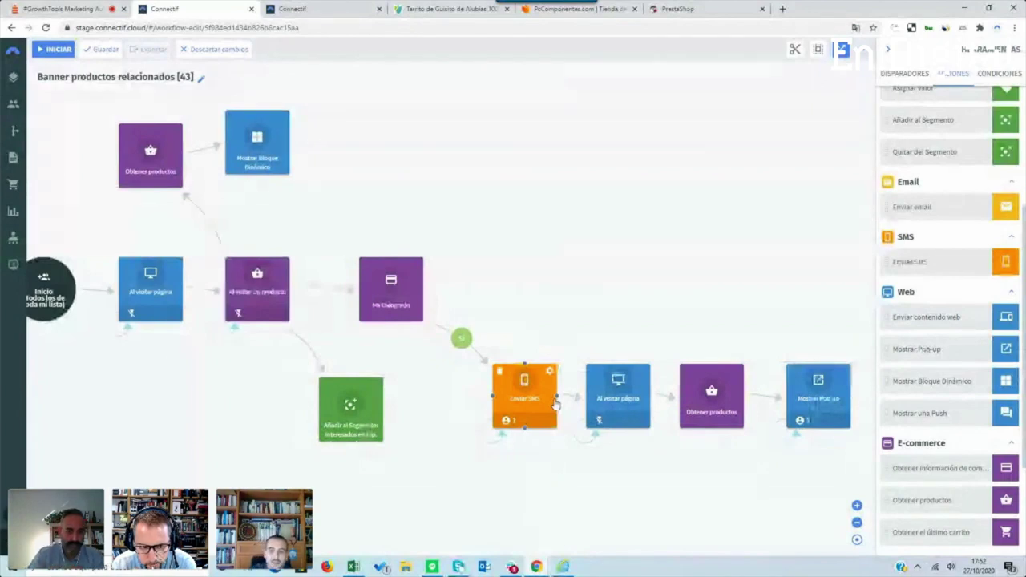
Add a one-hour Espera node on the No branch of Ha Comprado
{"action": "scroll", "coordinate": [929, 180], "scroll_direction": "up", "scroll_amount": 1}
{"action": "scroll", "coordinate": [928, 180], "scroll_direction": "up", "scroll_amount": 3}
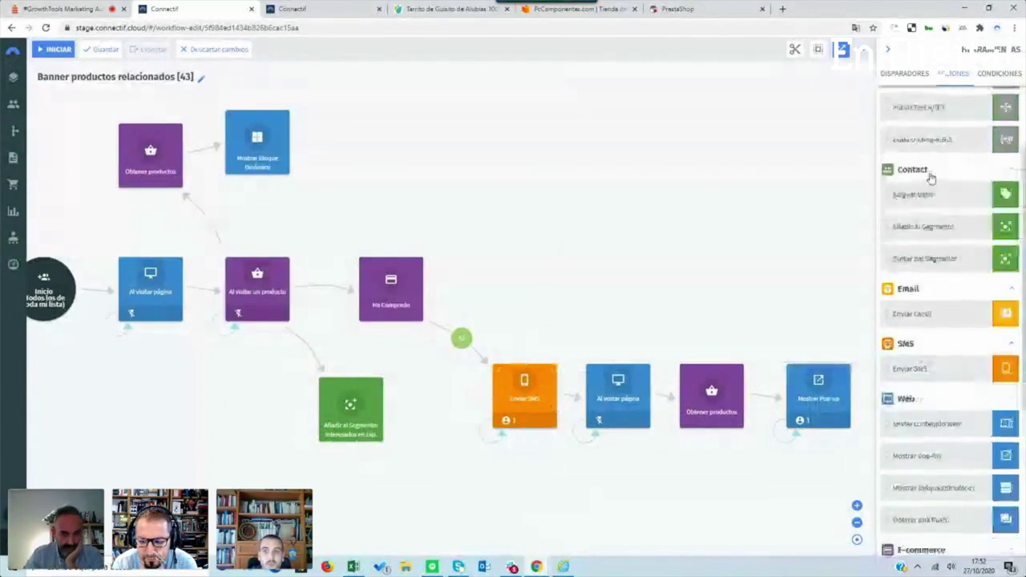
{"action": "scroll", "coordinate": [930, 177], "scroll_direction": "up", "scroll_amount": 4}
{"action": "left_click_drag", "start_coordinate": [916, 144], "coordinate": [526, 212]}
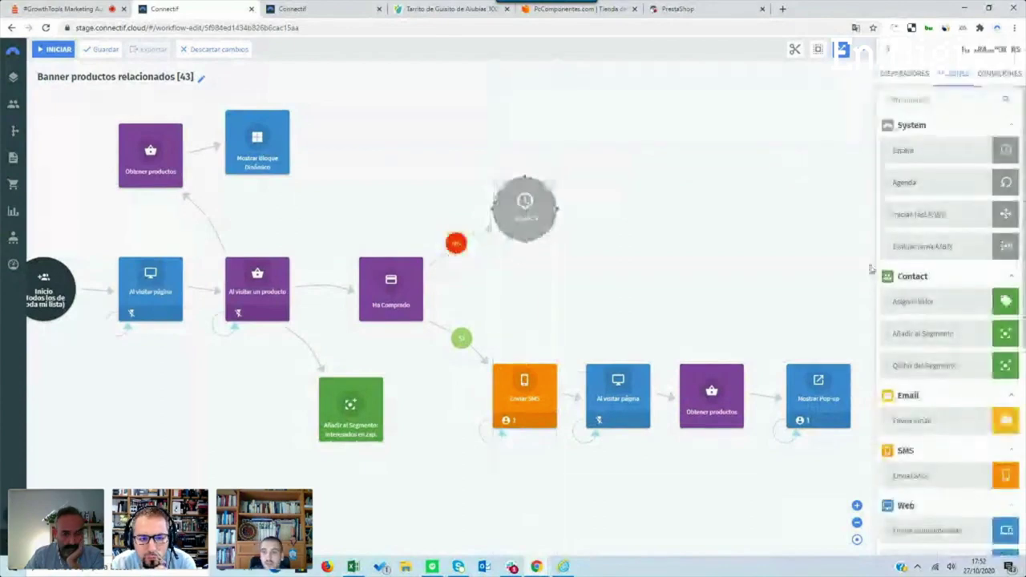
Extend the No branch with Obtener el último carrito followed by Obtener productos
{"action": "scroll", "coordinate": [923, 296], "scroll_direction": "down", "scroll_amount": 5}
{"action": "left_click_drag", "start_coordinate": [918, 465], "coordinate": [584, 204]}
{"action": "left_click_drag", "start_coordinate": [922, 446], "coordinate": [687, 199]}
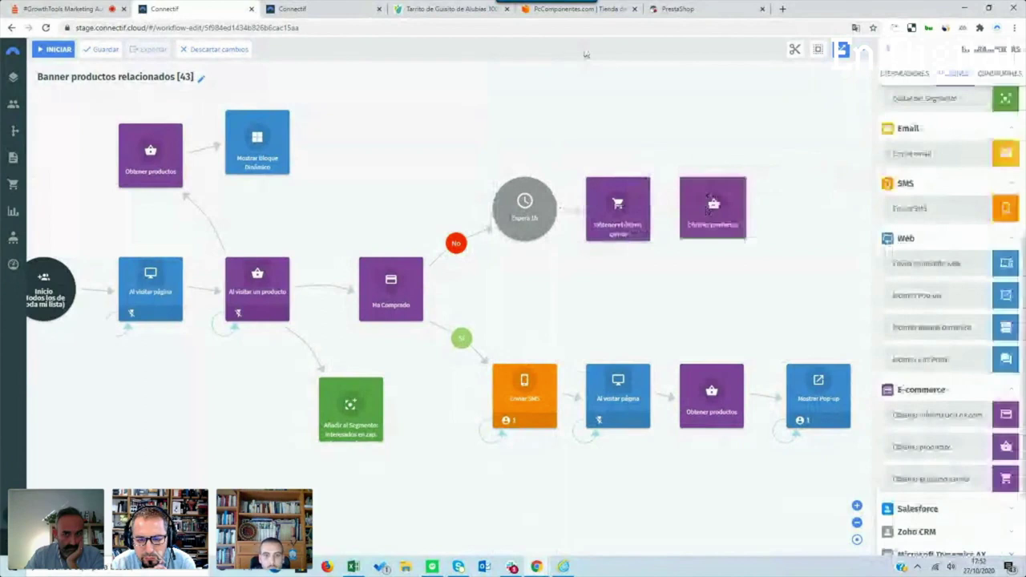
Examine the accessories and similar items on the PcComponentes Samsung Galaxy A71 page, and return to the Connectif workflow
{"action": "left_click", "coordinate": [577, 9]}
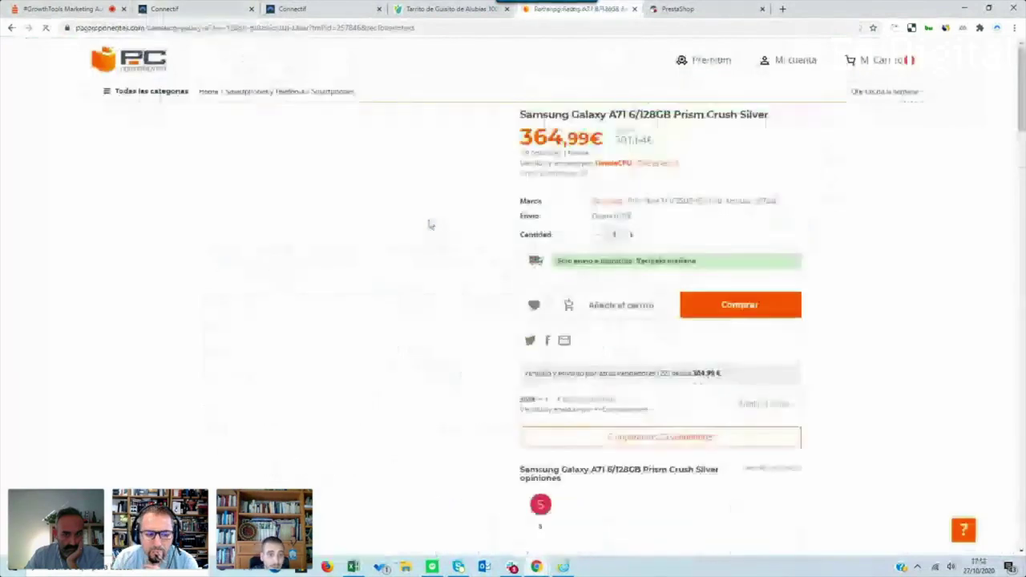
{"action": "scroll", "coordinate": [887, 258], "scroll_direction": "down", "scroll_amount": 2}
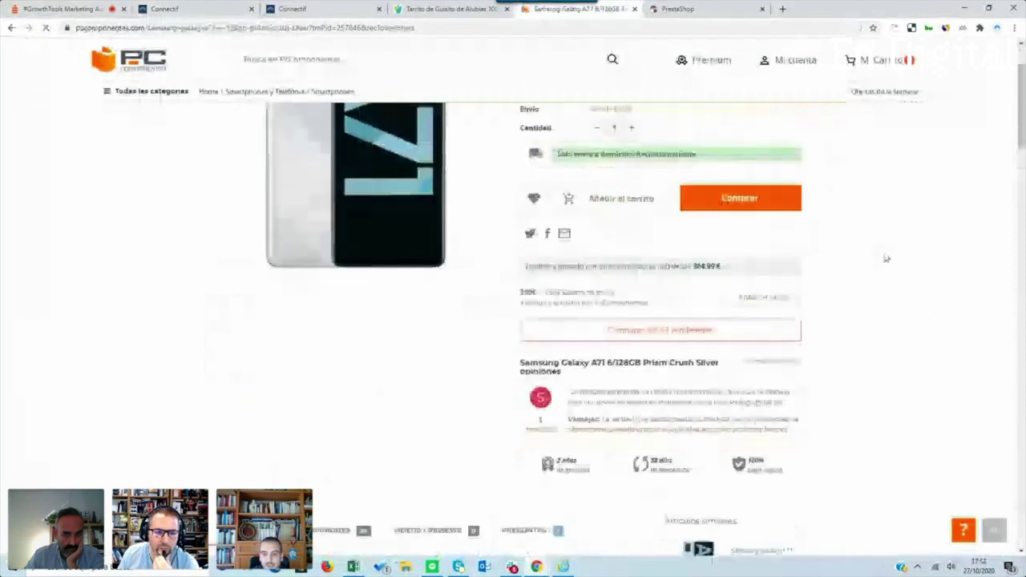
{"action": "scroll", "coordinate": [886, 258], "scroll_direction": "down", "scroll_amount": 3}
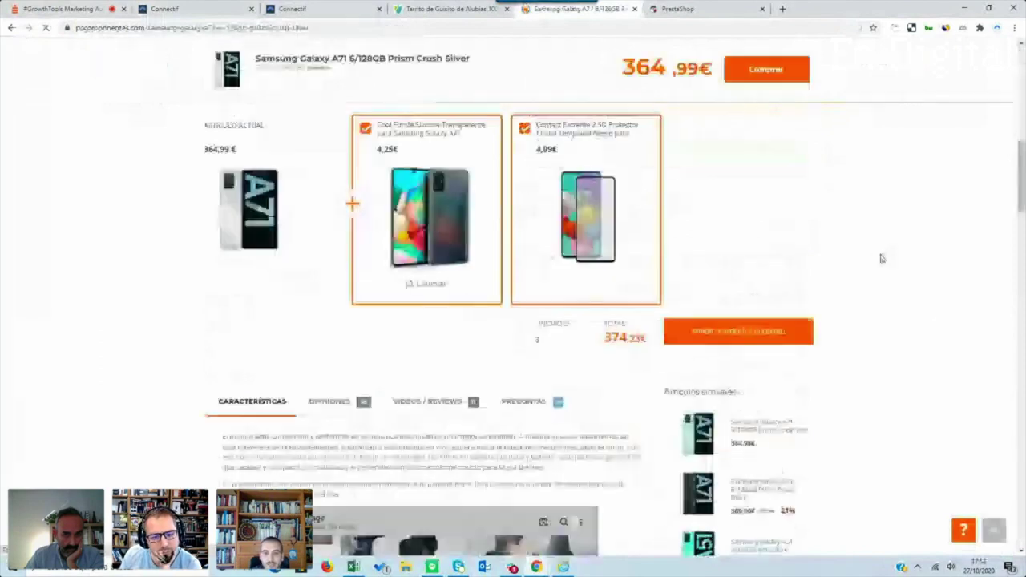
{"action": "scroll", "coordinate": [613, 253], "scroll_direction": "down", "scroll_amount": 3}
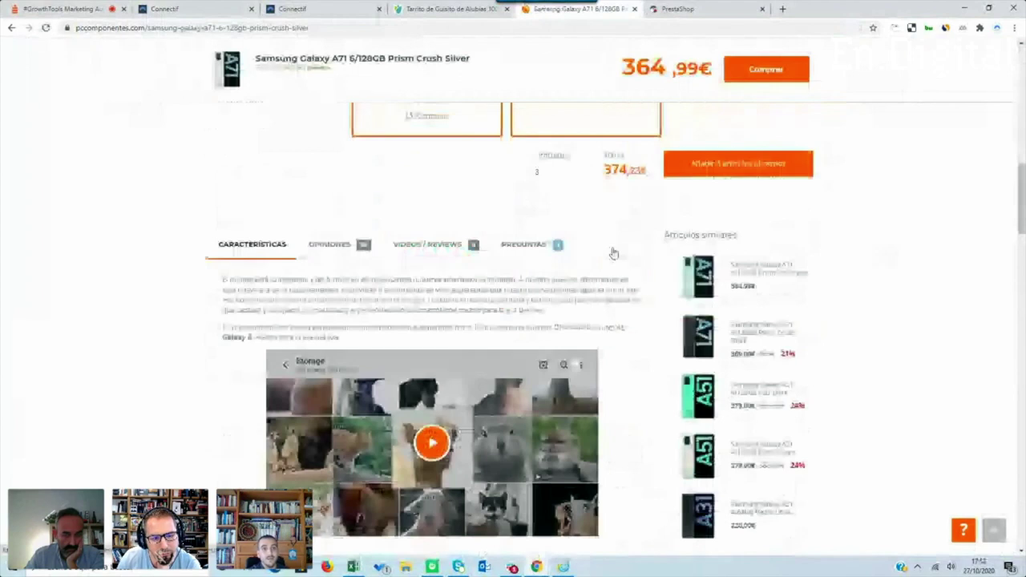
{"action": "key", "text": "ctrl+2"}
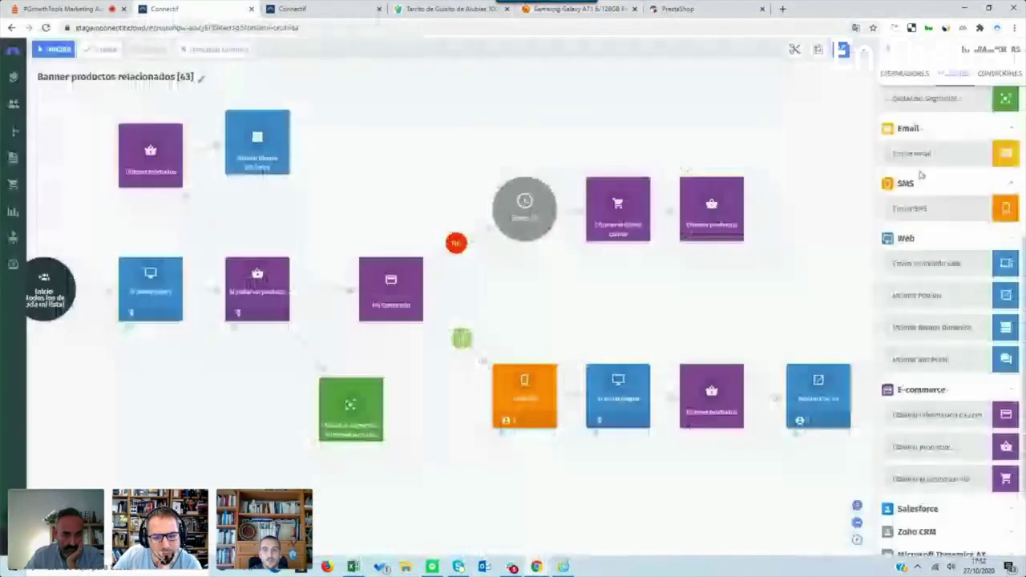
Add an Enviar email action at the end of the No branch and check the related products in the sample email
{"action": "left_click_drag", "start_coordinate": [921, 169], "coordinate": [823, 211]}
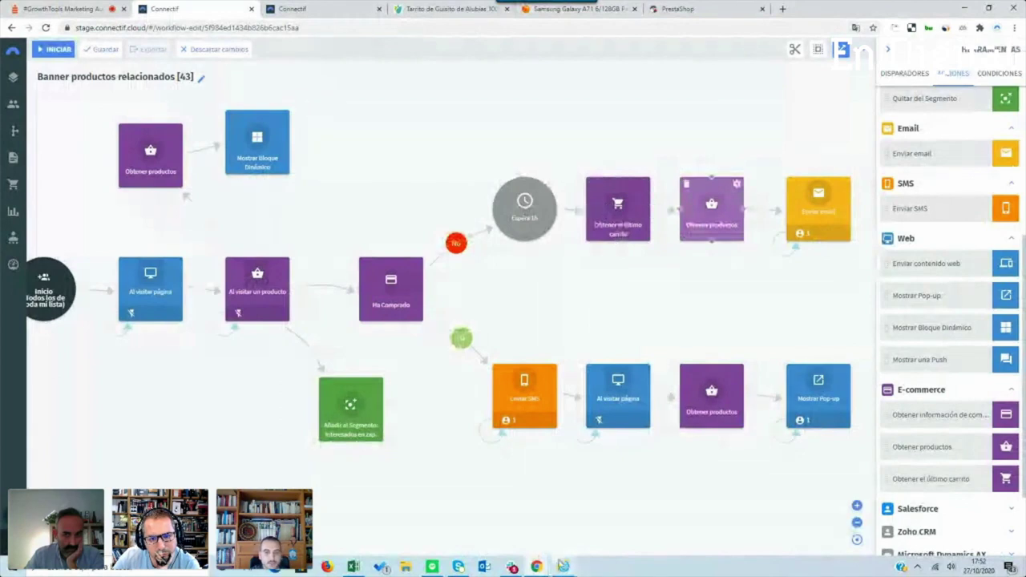
{"action": "key", "text": "alt+Tab"}
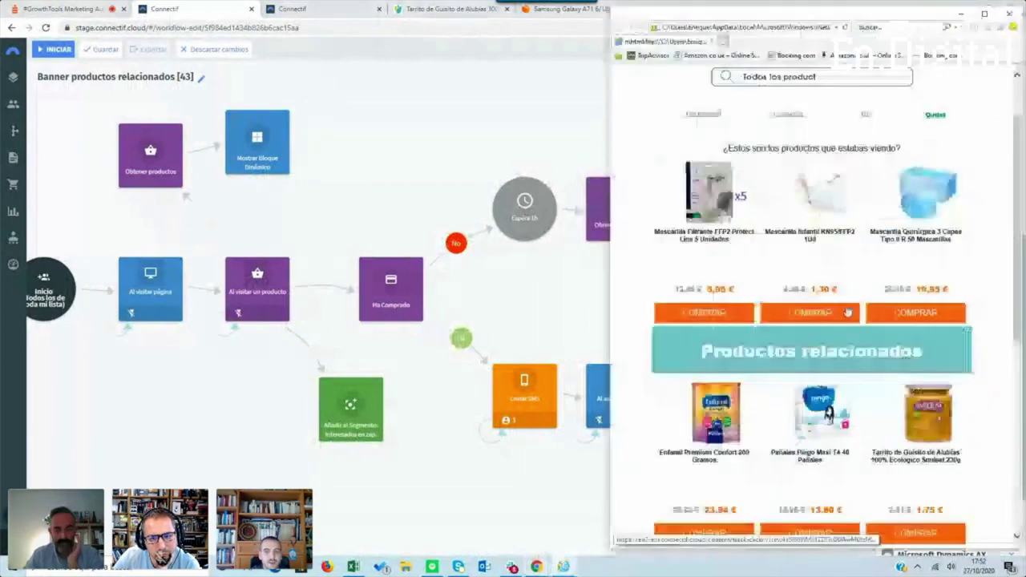
{"action": "scroll", "coordinate": [813, 224], "scroll_direction": "down", "scroll_amount": 3}
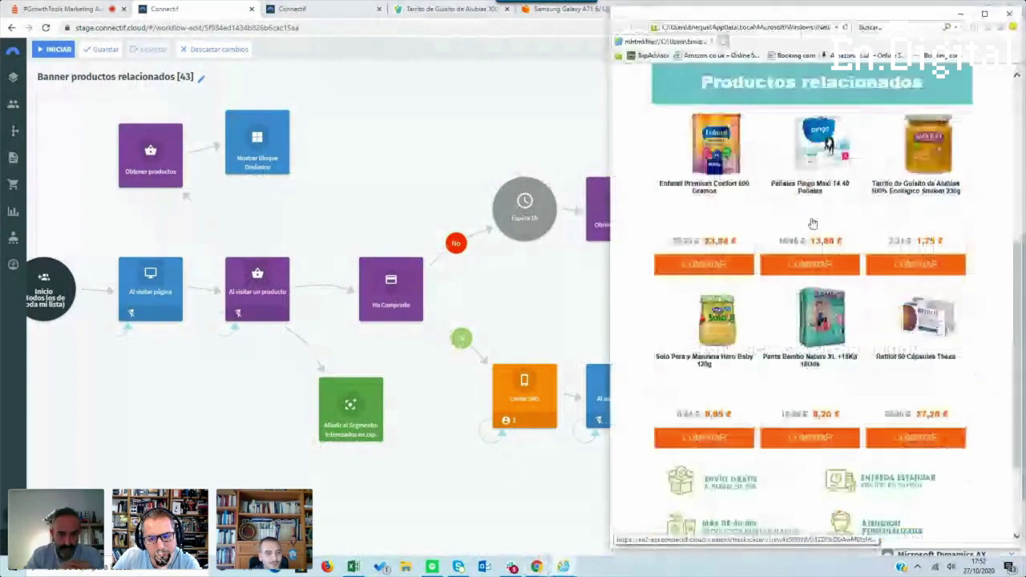
{"action": "key", "text": "alt+Tab"}
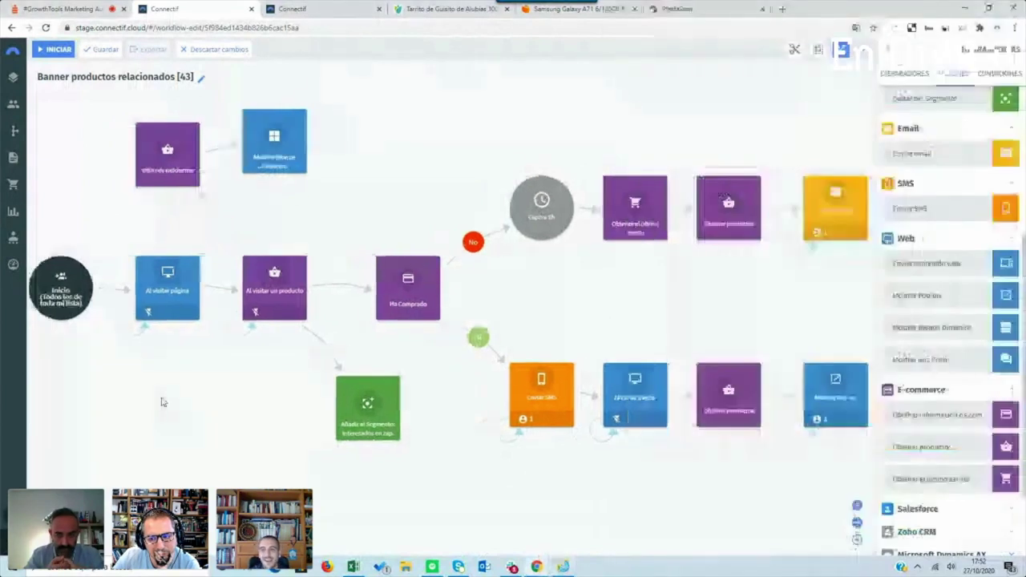
Add a Comparar Valores condition below the Al visitar página trigger and draw an outgoing connection from it
{"action": "left_click", "coordinate": [998, 76]}
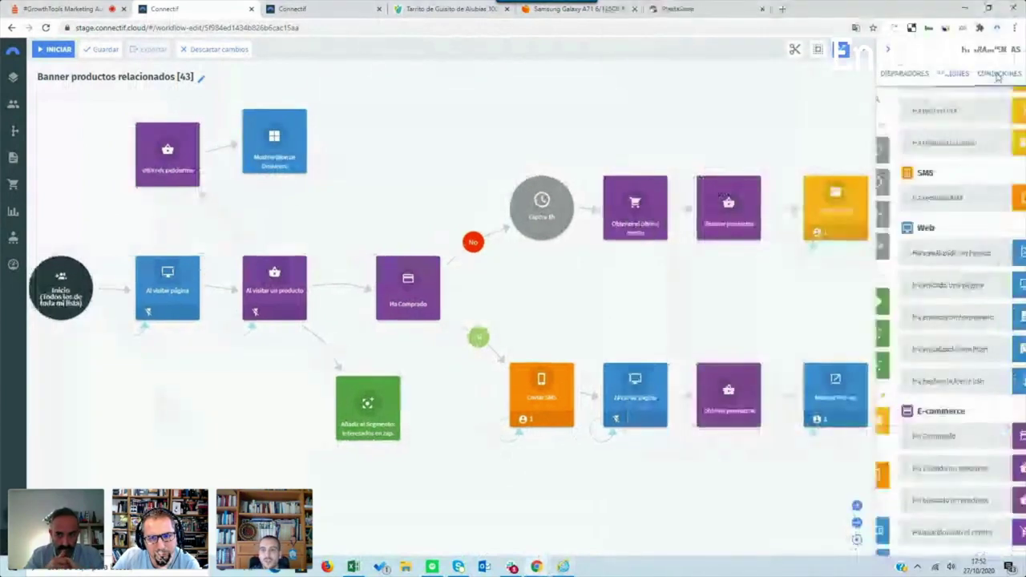
{"action": "left_click_drag", "start_coordinate": [918, 205], "coordinate": [132, 417]}
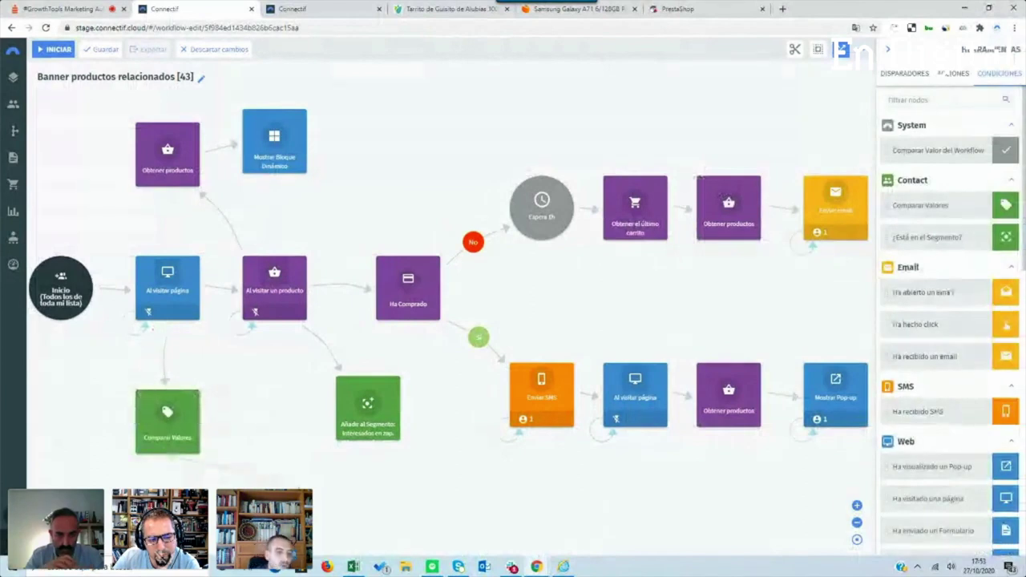
{"action": "left_click_drag", "start_coordinate": [169, 454], "coordinate": [276, 486]}
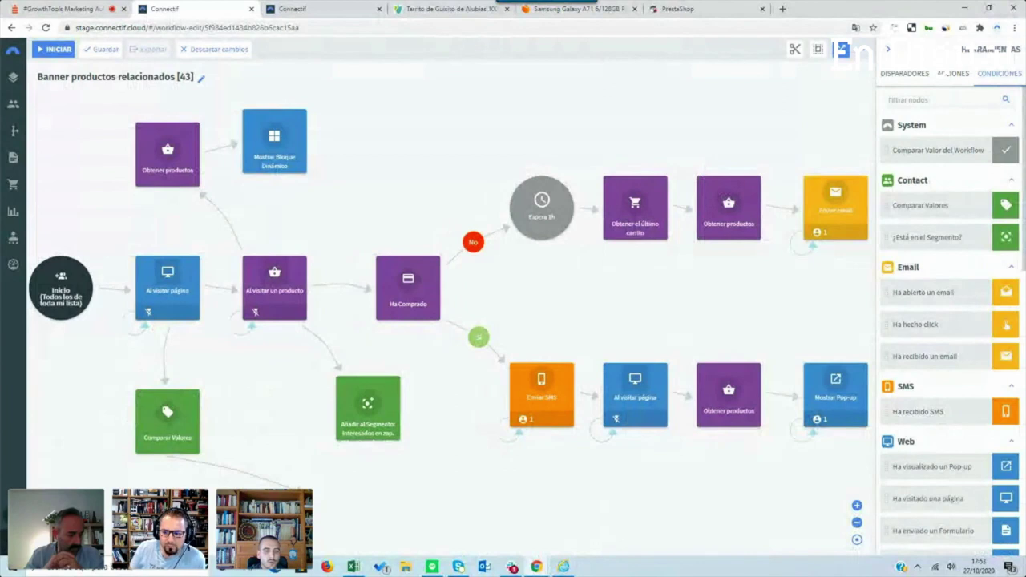
Add a Mostrar Pop-up action to the Sí branch of the Comparar Valores condition
{"action": "left_click", "coordinate": [163, 313]}
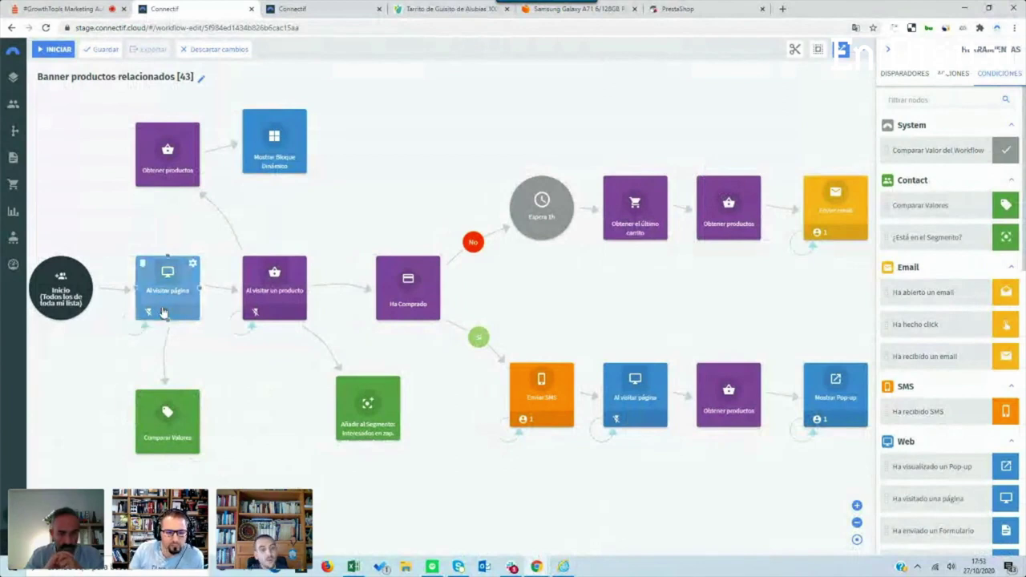
{"action": "left_click", "coordinate": [161, 431]}
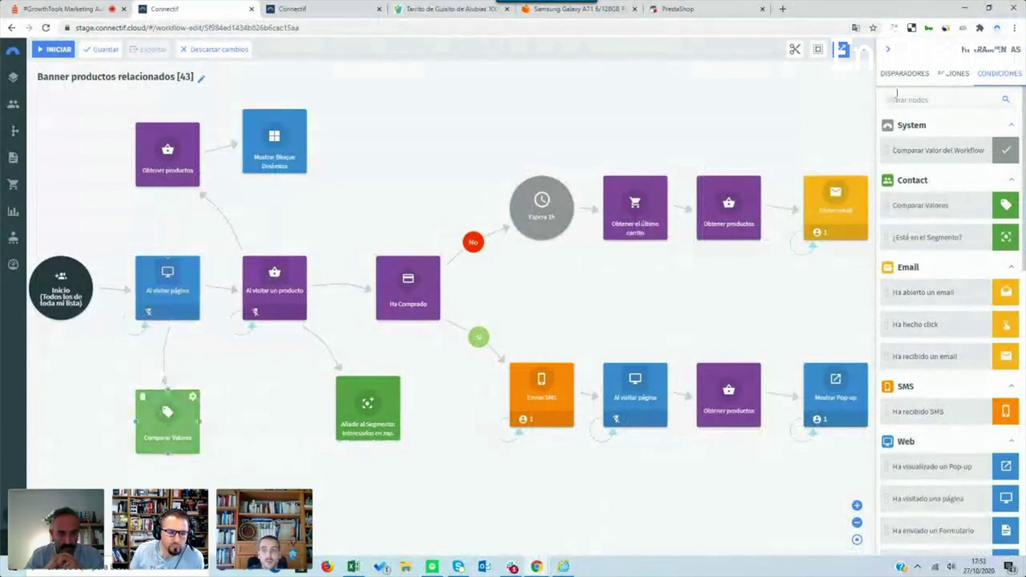
{"action": "left_click", "coordinate": [951, 73]}
{"action": "scroll", "coordinate": [927, 277], "scroll_direction": "down", "scroll_amount": 2}
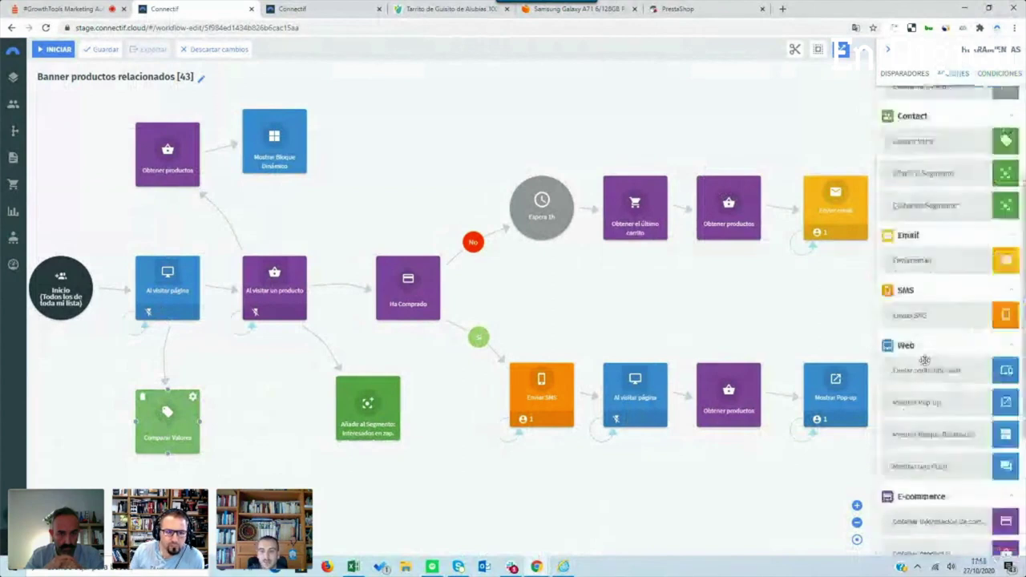
{"action": "left_click_drag", "start_coordinate": [922, 401], "coordinate": [288, 485]}
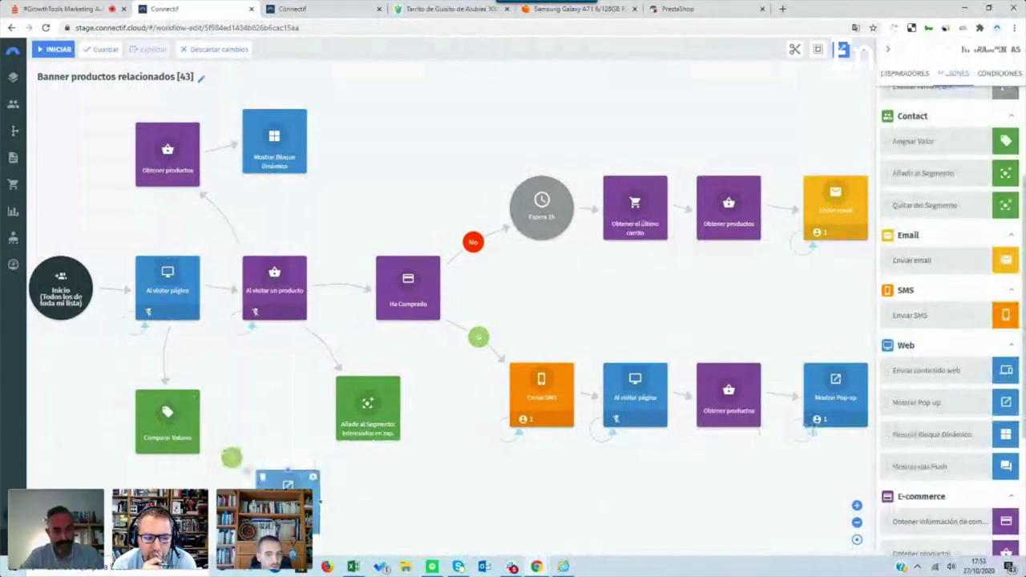
Replace the incoming connection of the Obtener productos node above with one from the Al visitar página trigger
{"action": "left_click", "coordinate": [206, 198]}
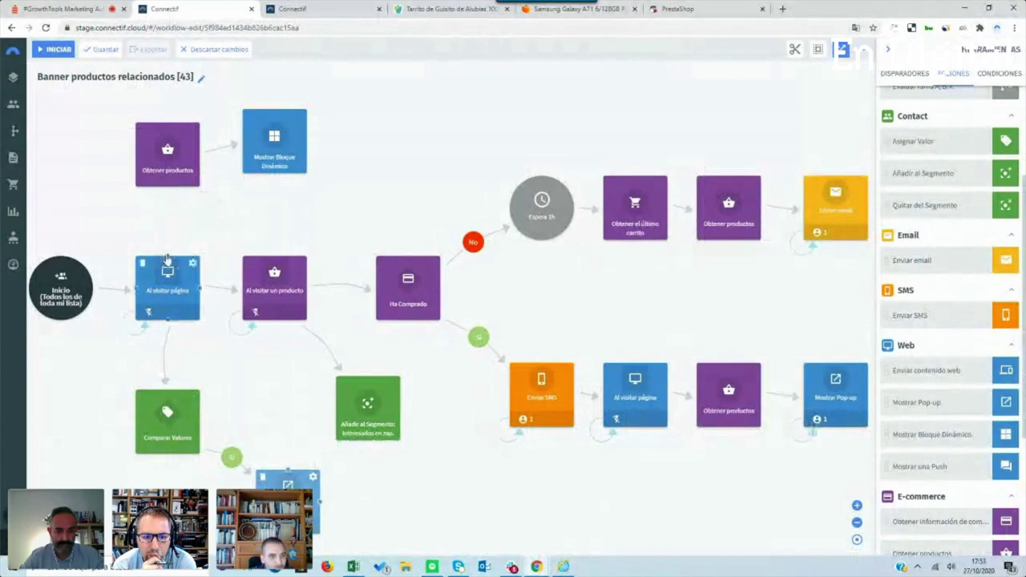
{"action": "left_click_drag", "start_coordinate": [169, 258], "coordinate": [168, 160]}
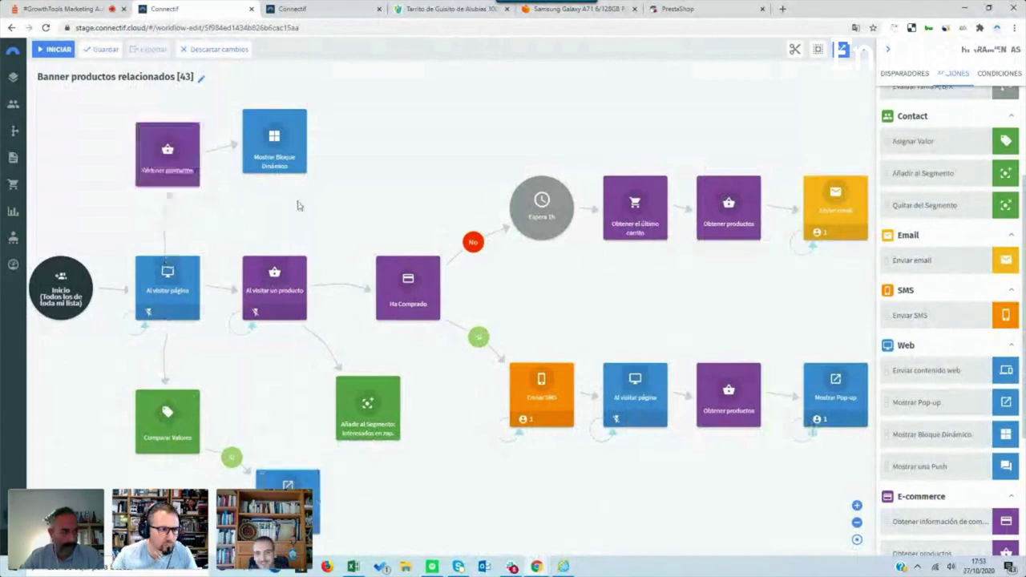
{"action": "left_click", "coordinate": [857, 523]}
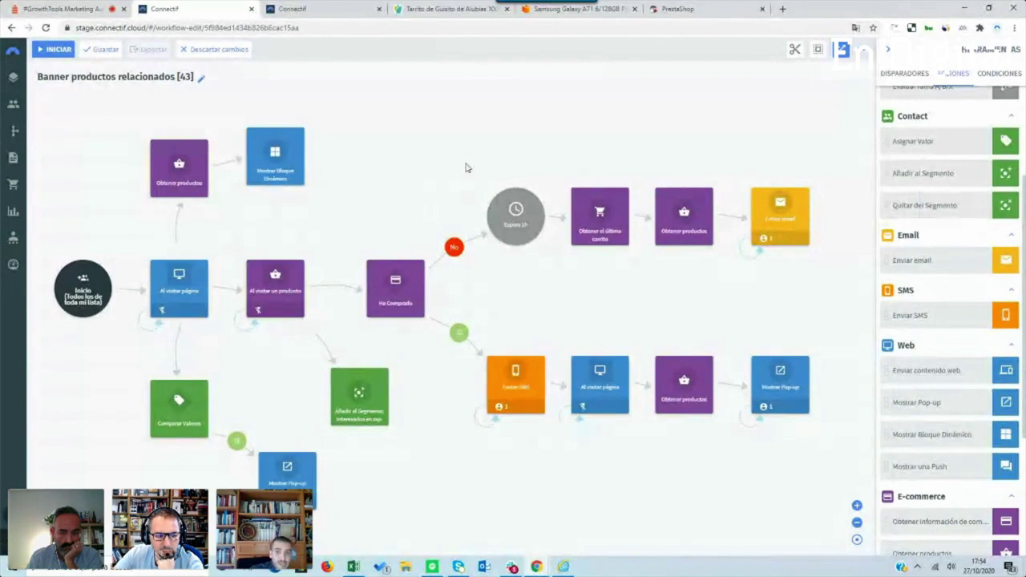
Compare the Mi workflow A/B/X test diagram with the Banner productos relacionados [43] workflow
{"action": "left_click", "coordinate": [293, 9]}
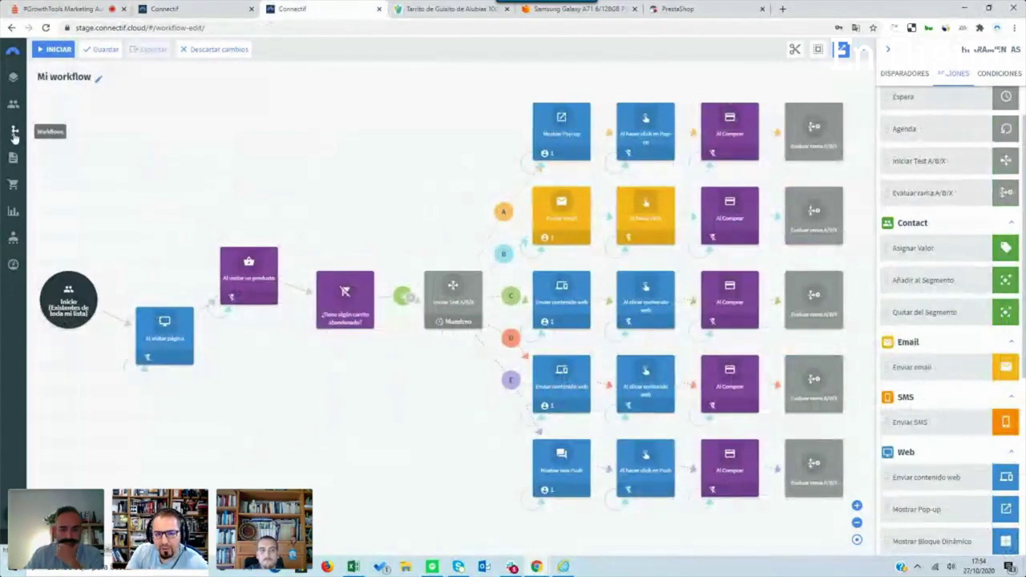
{"action": "left_click", "coordinate": [205, 8]}
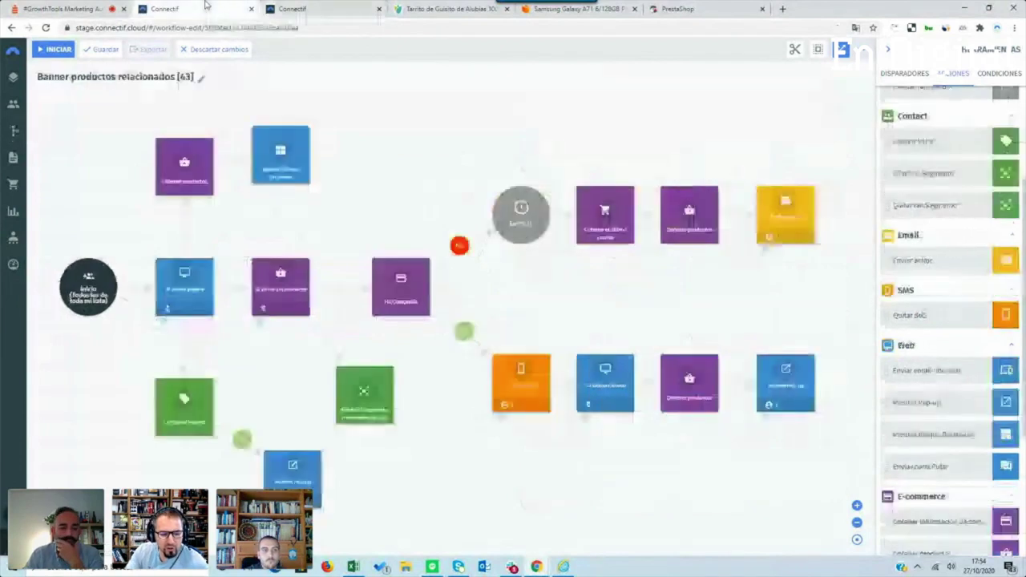
{"action": "left_click", "coordinate": [293, 8]}
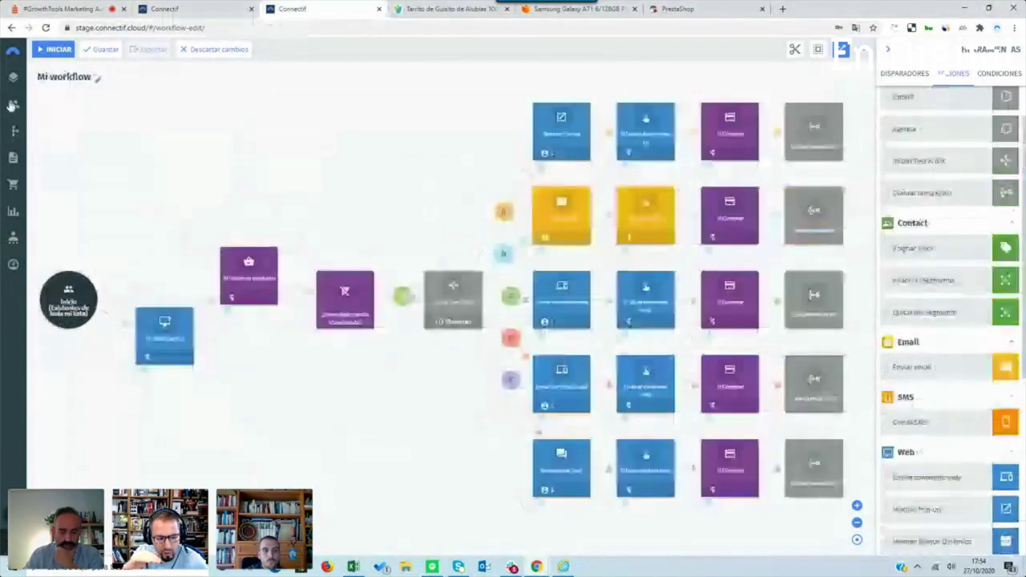
{"action": "left_click", "coordinate": [478, 317]}
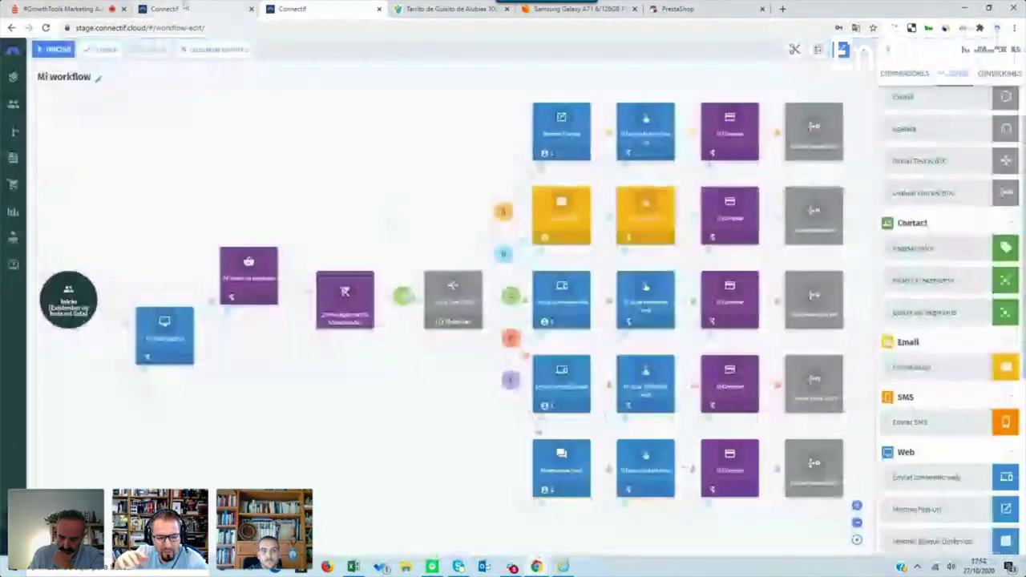
{"action": "left_click", "coordinate": [184, 7]}
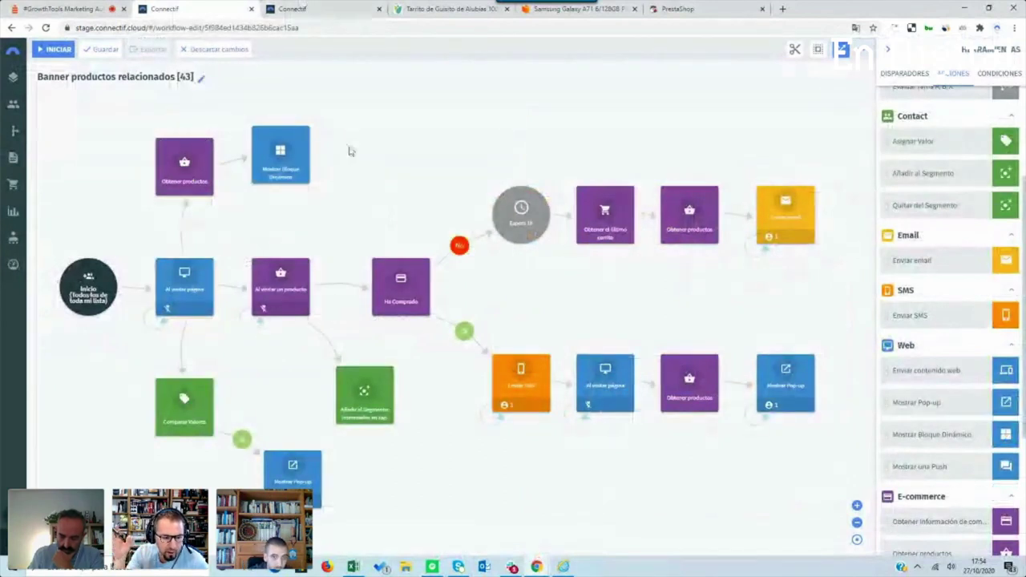
Duplicate the browser tab of Mi workflow and open the workflow list in the copy
{"action": "left_click", "coordinate": [336, 6]}
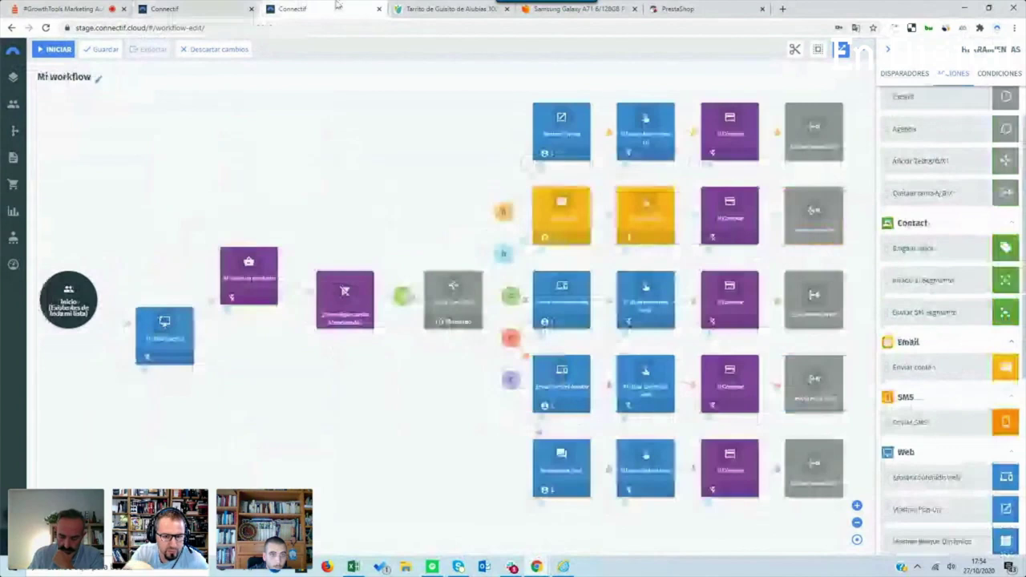
{"action": "right_click", "coordinate": [337, 6]}
{"action": "left_click", "coordinate": [365, 67]}
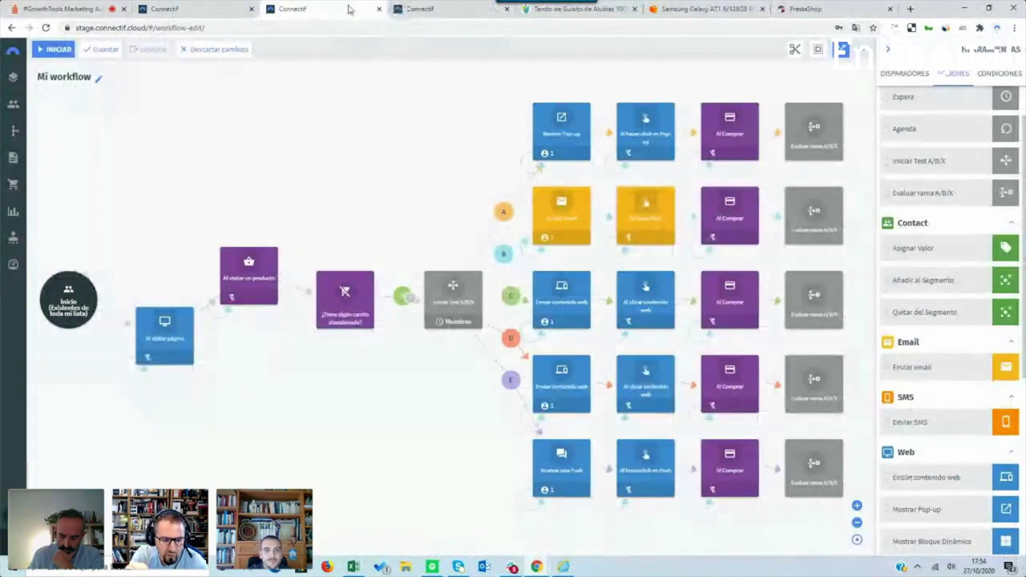
{"action": "left_click", "coordinate": [420, 11]}
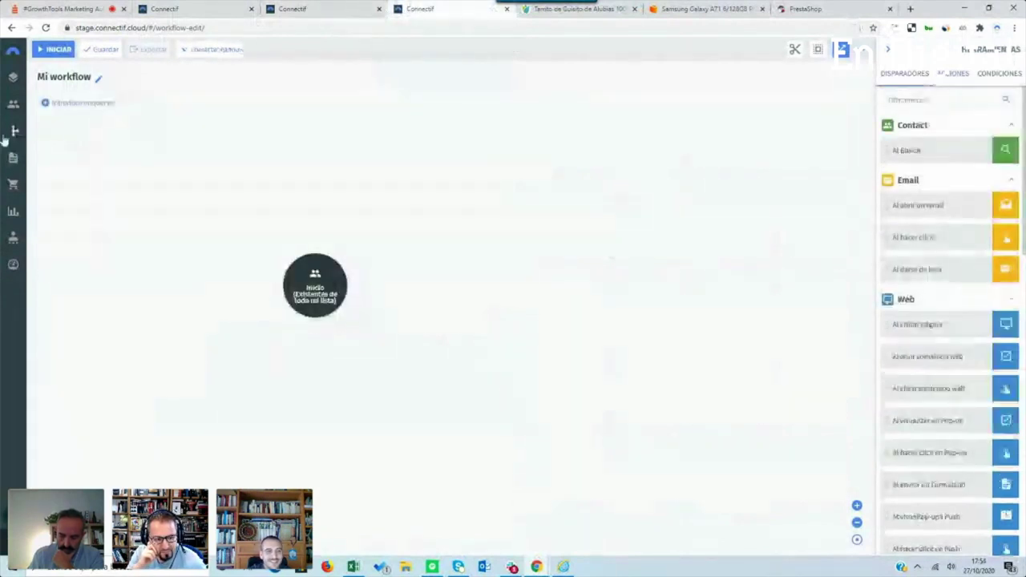
{"action": "left_click", "coordinate": [13, 130]}
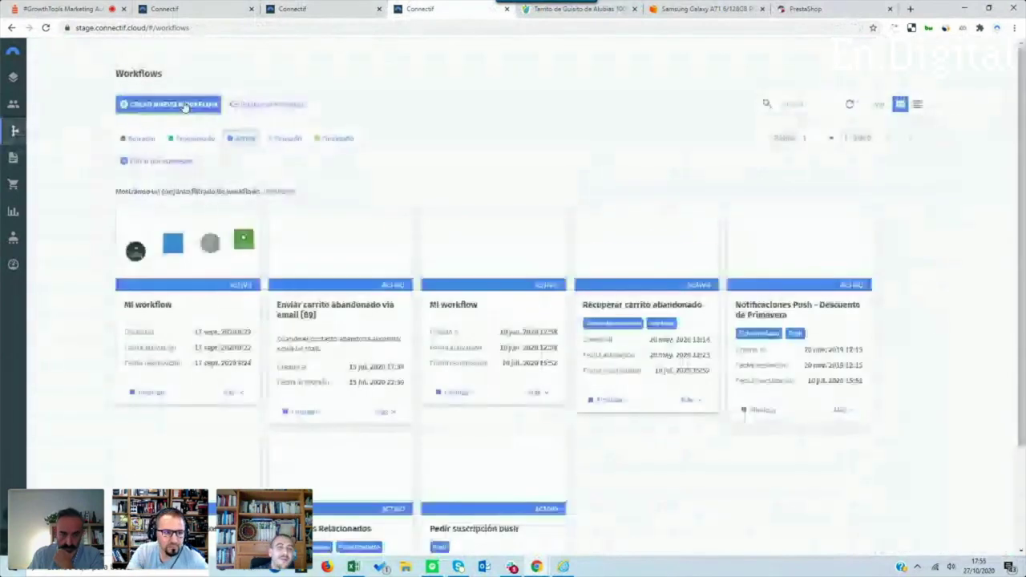
Look through the active workflows, view their execution priority order, and return to the workflow list
{"action": "left_click", "coordinate": [349, 8]}
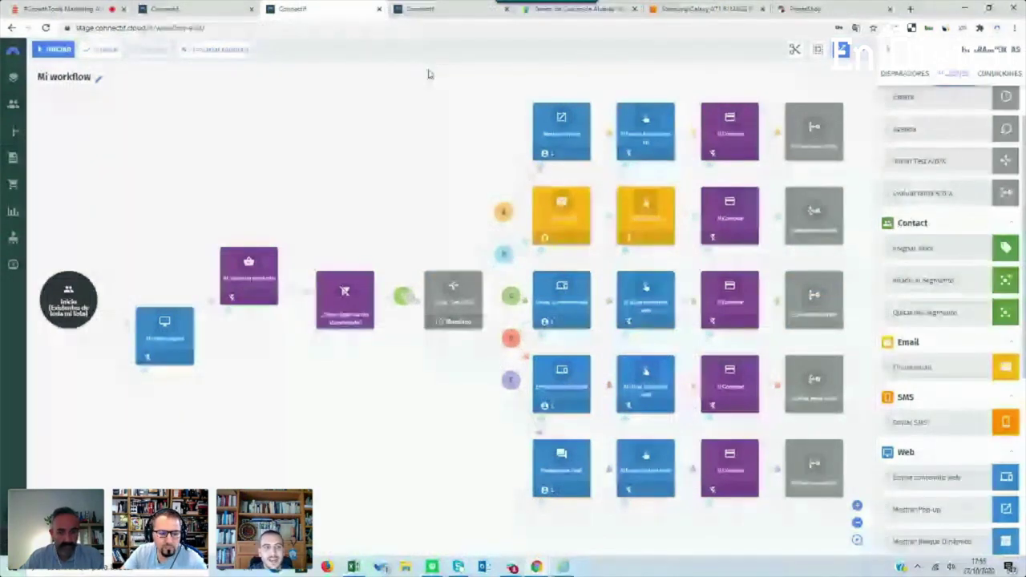
{"action": "key", "text": "ctrl+Tab"}
{"action": "left_click_drag", "start_coordinate": [114, 73], "coordinate": [168, 85]}
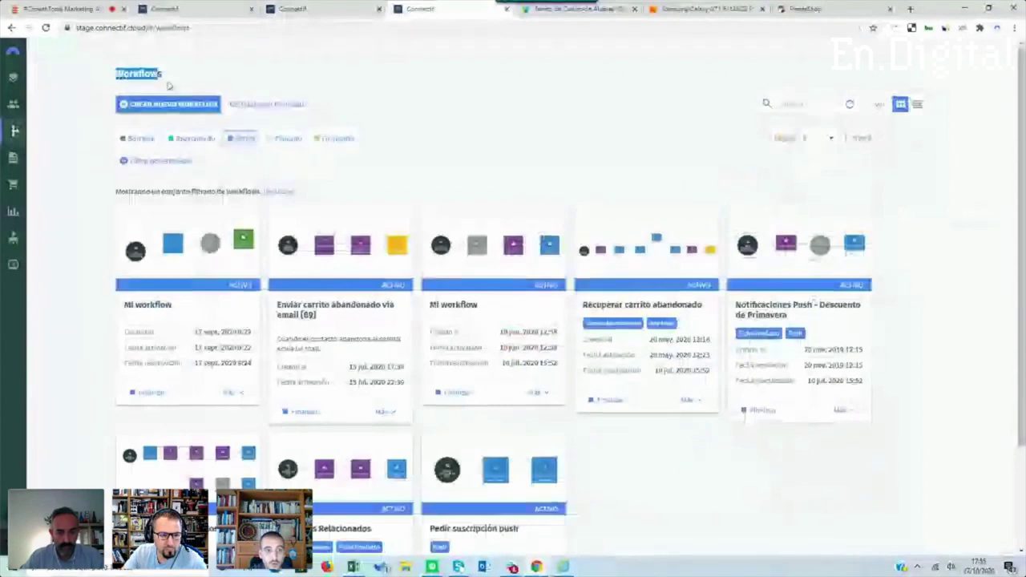
{"action": "scroll", "coordinate": [168, 85], "scroll_direction": "down", "scroll_amount": 1}
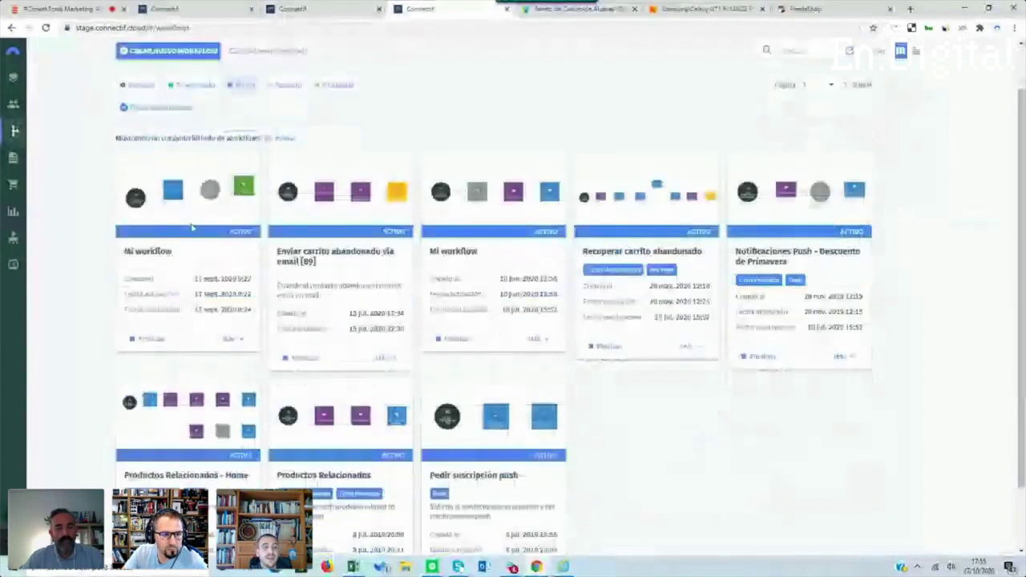
{"action": "left_click", "coordinate": [252, 48]}
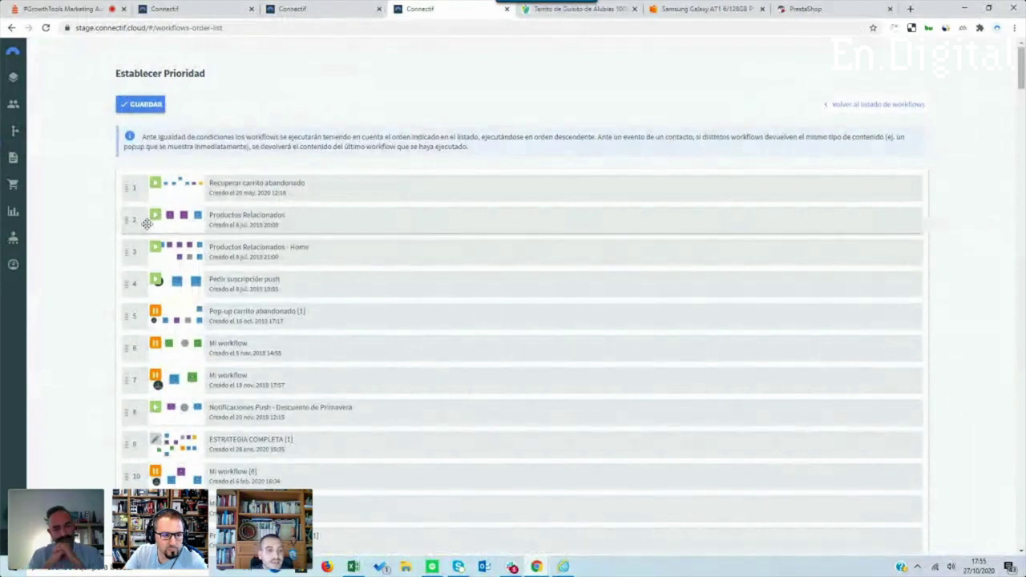
{"action": "left_click", "coordinate": [839, 106]}
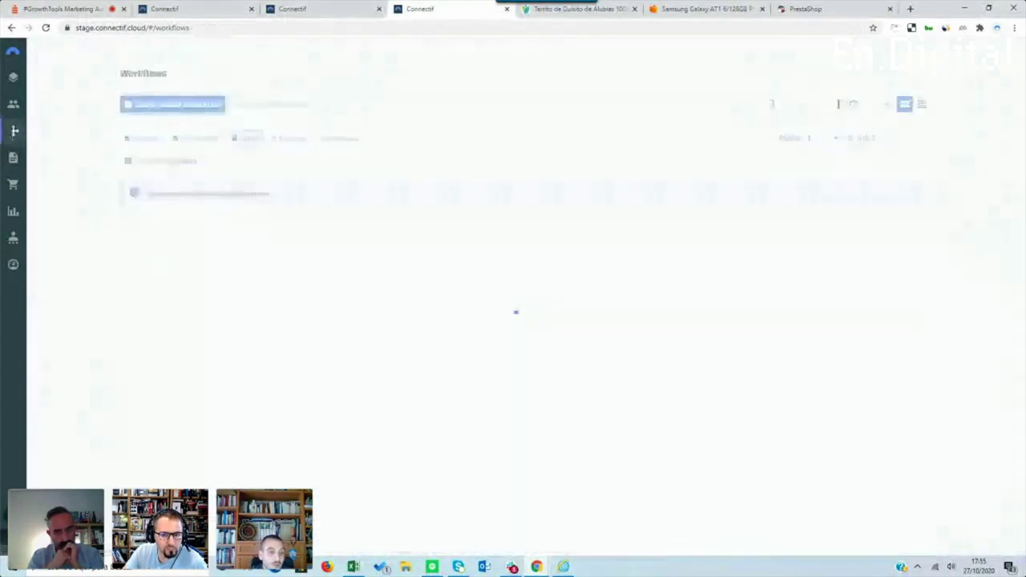
Filter the workflow list by Borrador, Programado, Finalizado and Activo, and open the active Recuperar carrito abandonado workflow for editing
{"action": "left_click", "coordinate": [144, 138]}
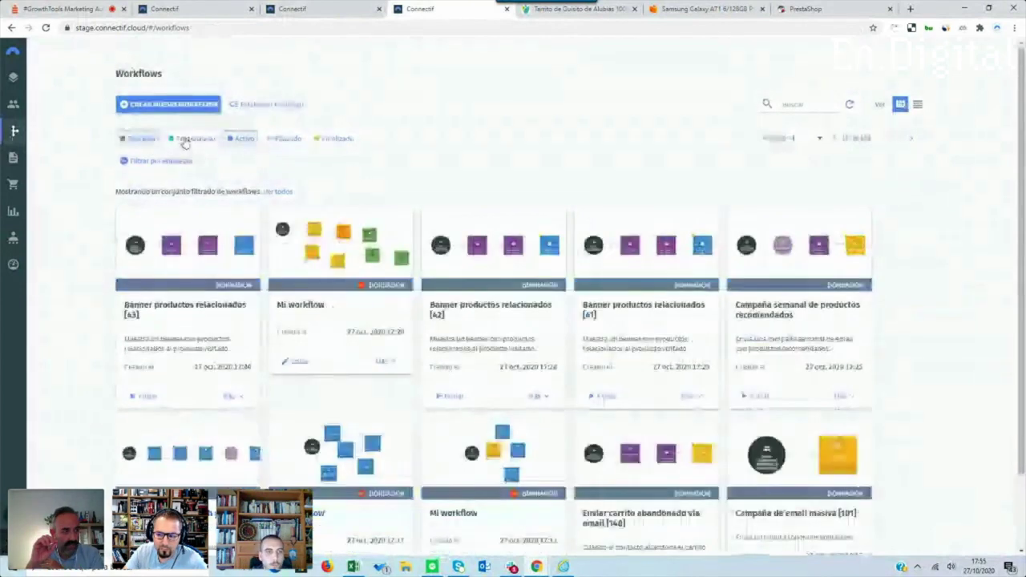
{"action": "left_click", "coordinate": [186, 139]}
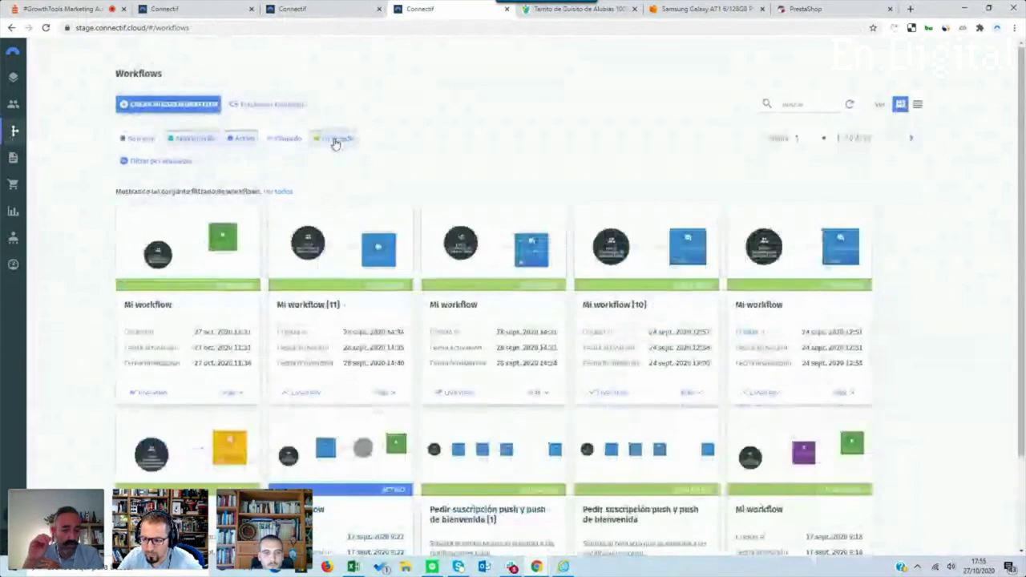
{"action": "scroll", "coordinate": [316, 232], "scroll_direction": "down", "scroll_amount": 2}
{"action": "scroll", "coordinate": [316, 231], "scroll_direction": "up", "scroll_amount": 2}
{"action": "left_click", "coordinate": [231, 139]}
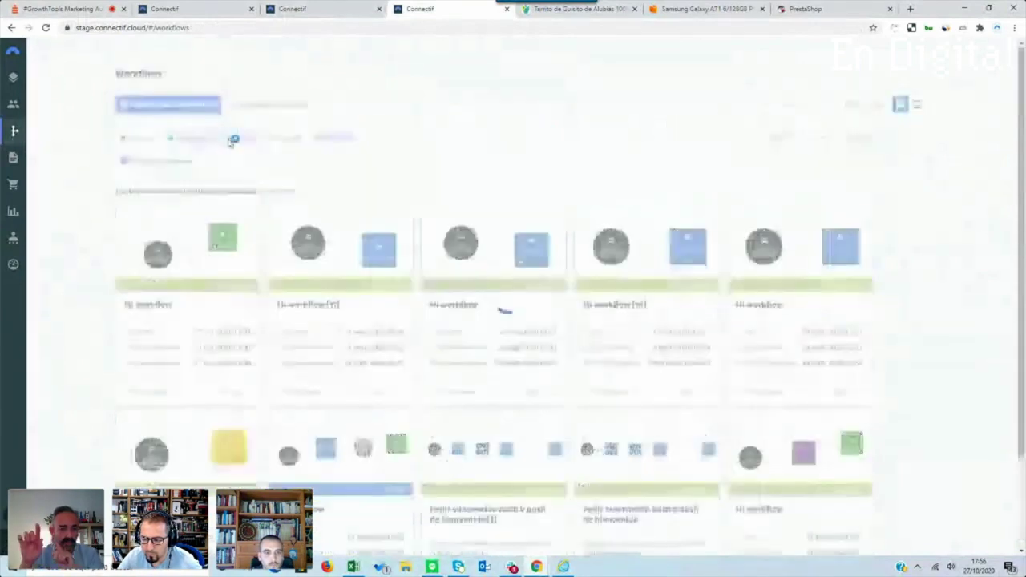
{"action": "left_click", "coordinate": [694, 401]}
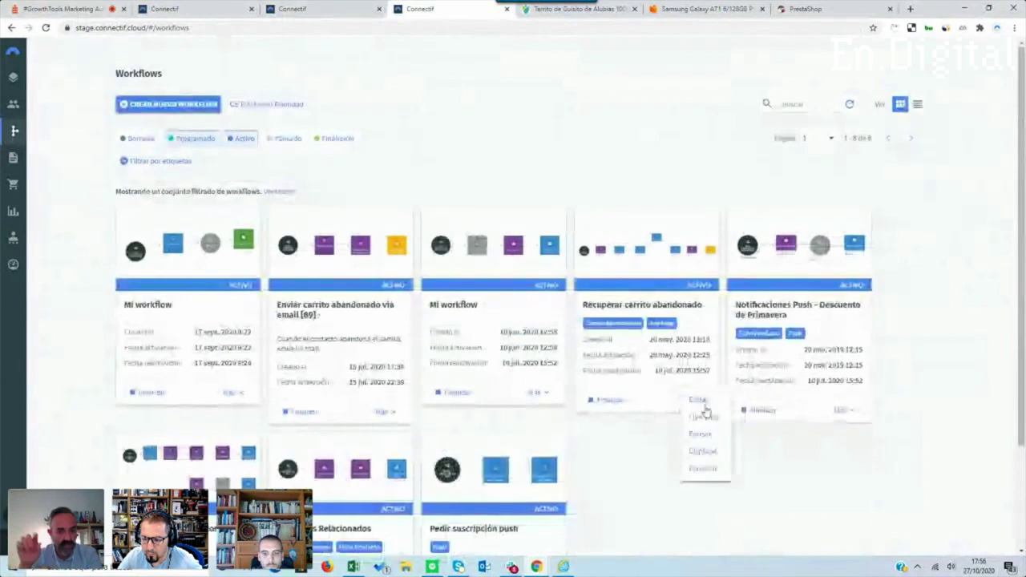
{"action": "left_click", "coordinate": [702, 406]}
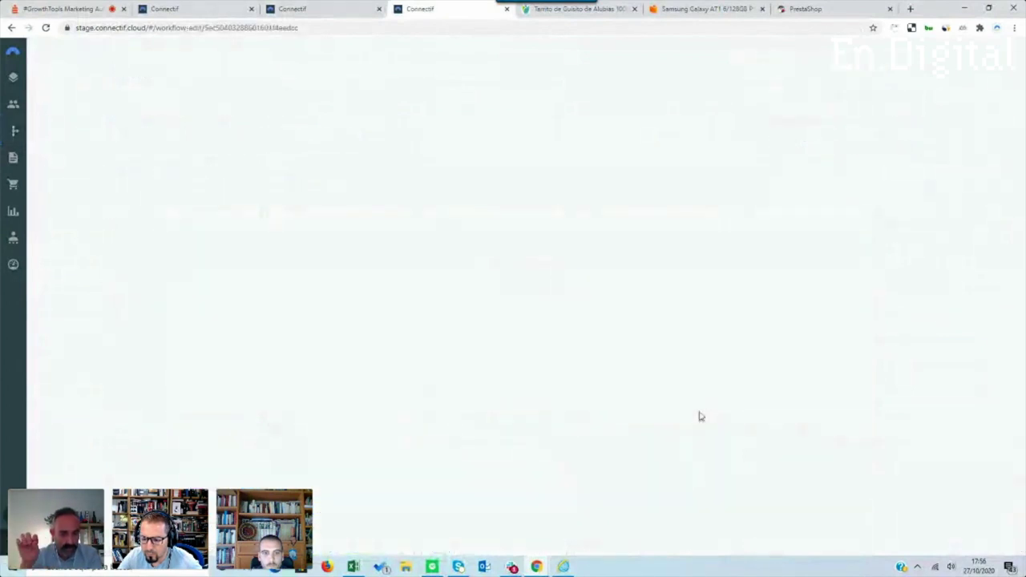
Open the limits of the Al visitar página trigger in Banner productos relacionados [43] and turn off Desactivar tras dispararse
{"action": "left_click", "coordinate": [305, 8]}
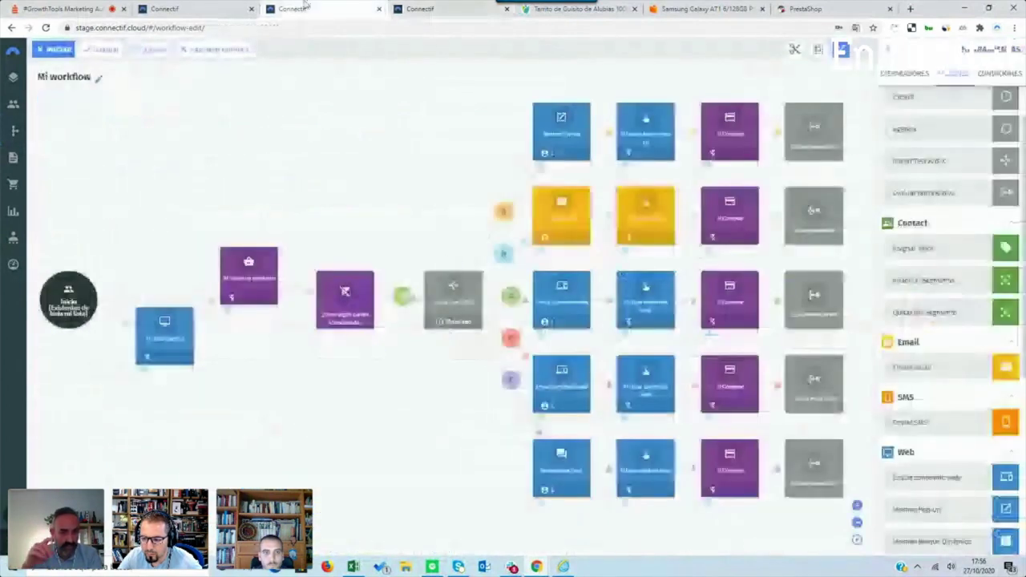
{"action": "left_click", "coordinate": [233, 8]}
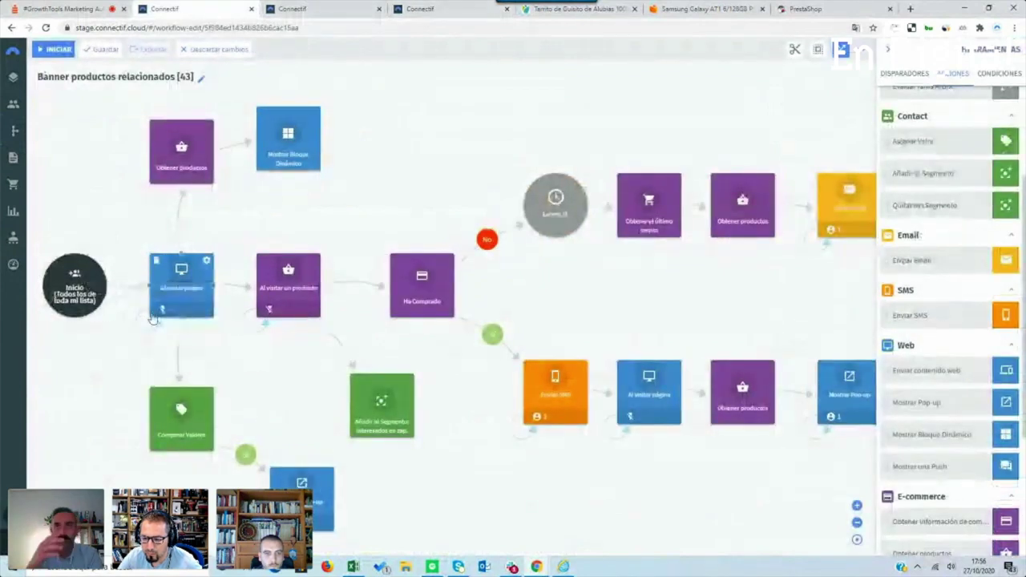
{"action": "double_click", "coordinate": [180, 294]}
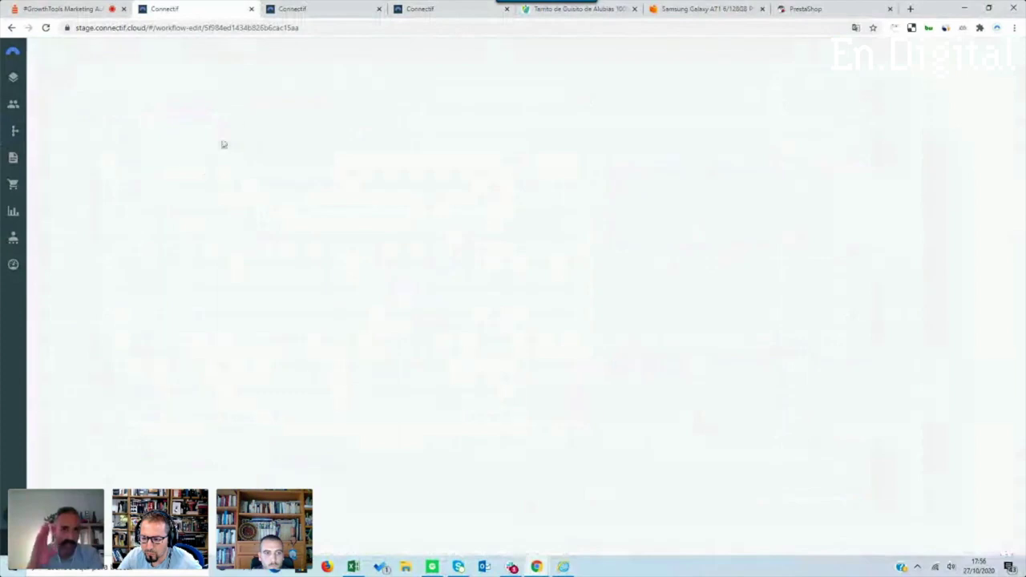
{"action": "double_click", "coordinate": [215, 120]}
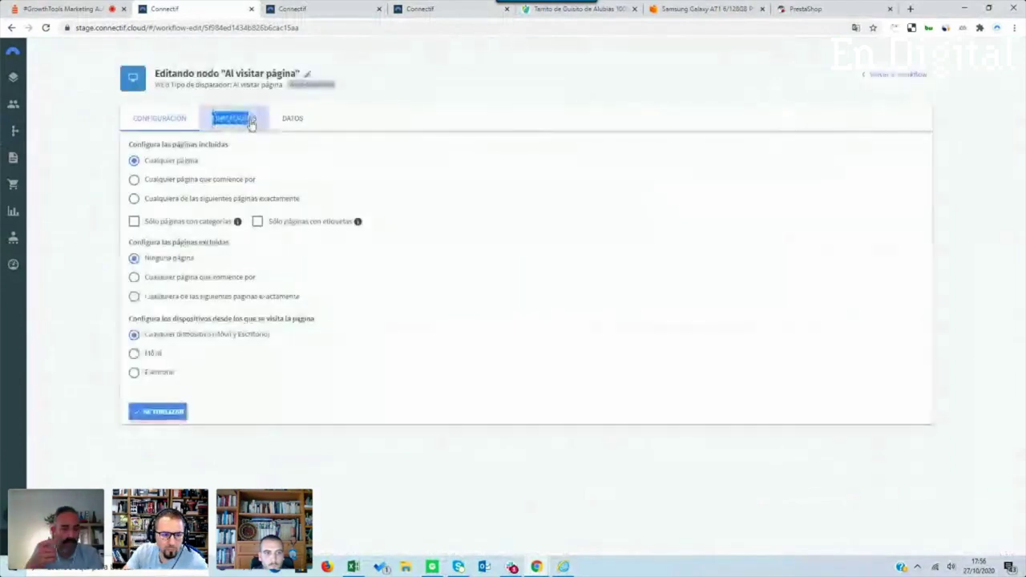
{"action": "left_click", "coordinate": [672, 257]}
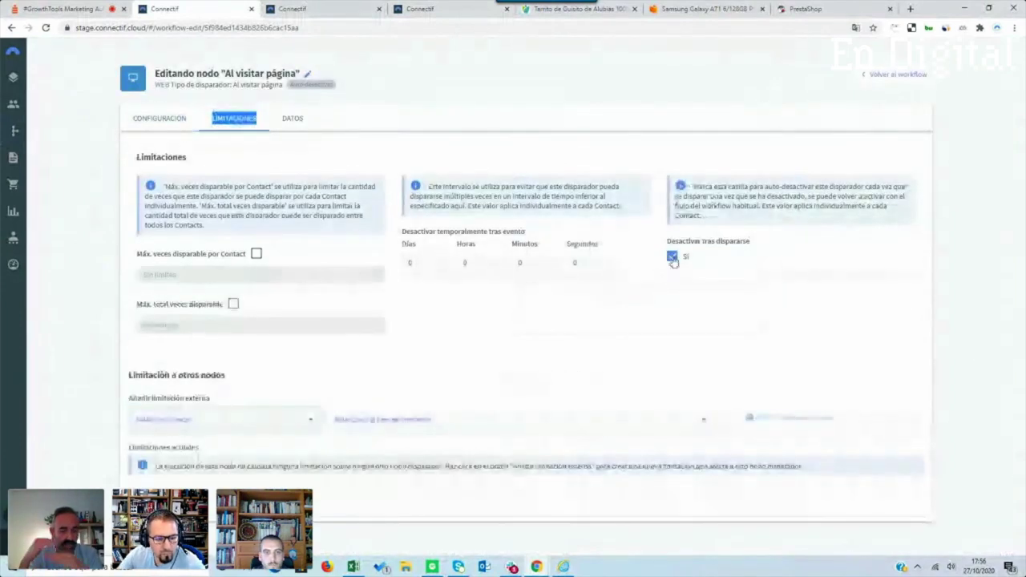
{"action": "left_click", "coordinate": [298, 85]}
Set the trigger's temporary deactivation to 3 days, its maximum firings per contact to 4 and its total maximum to 2500
{"action": "left_click", "coordinate": [416, 264]}
{"action": "type", "text": "10"}
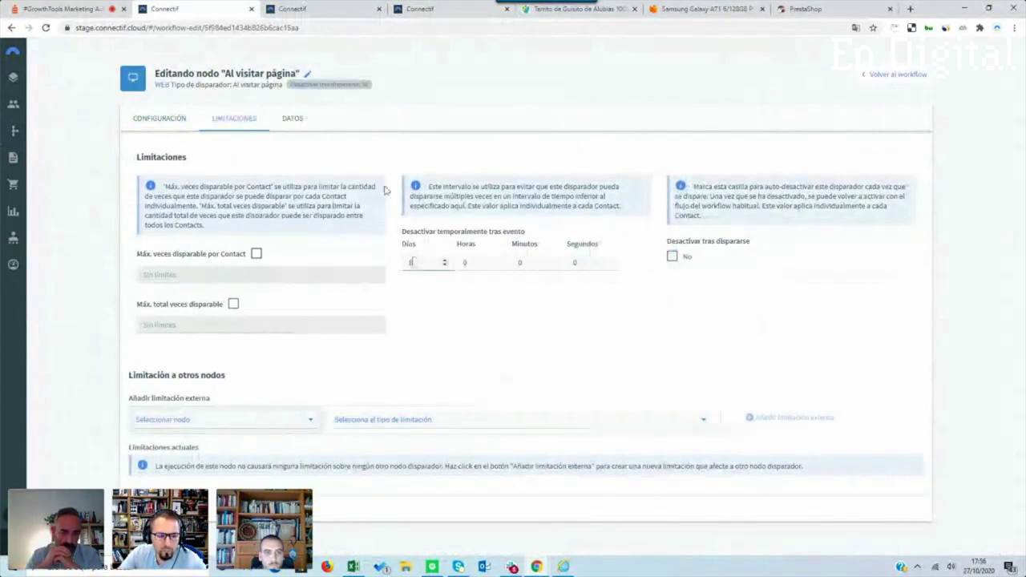
{"action": "left_click", "coordinate": [256, 254]}
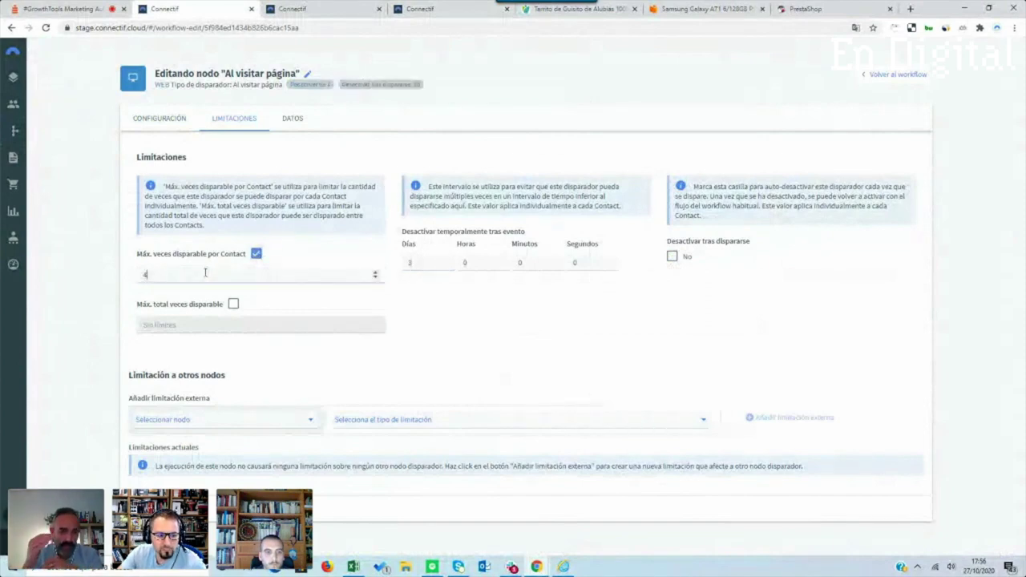
{"action": "left_click", "coordinate": [234, 304]}
{"action": "type", "text": "2500"}
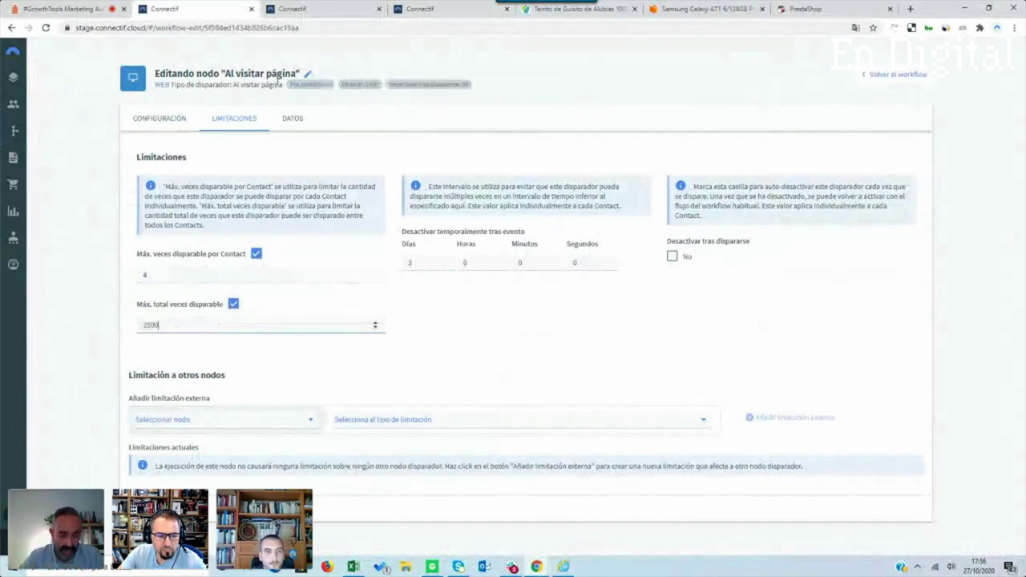
{"action": "left_click_drag", "start_coordinate": [230, 74], "coordinate": [293, 74]}
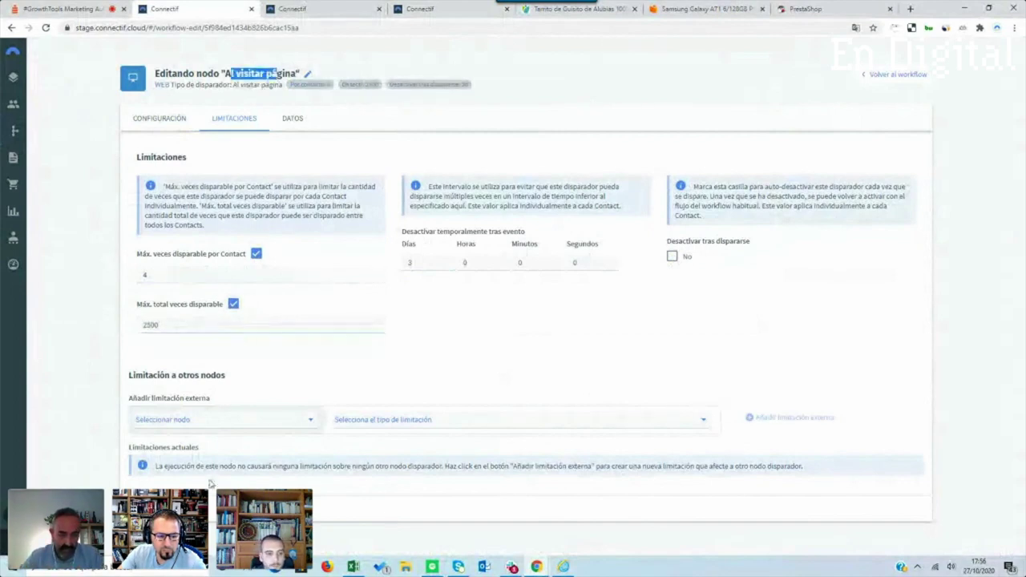
Leave the Al visitar página trigger, view the limits of the Al visitar un producto trigger and return to the workflow
{"action": "key", "text": "Escape"}
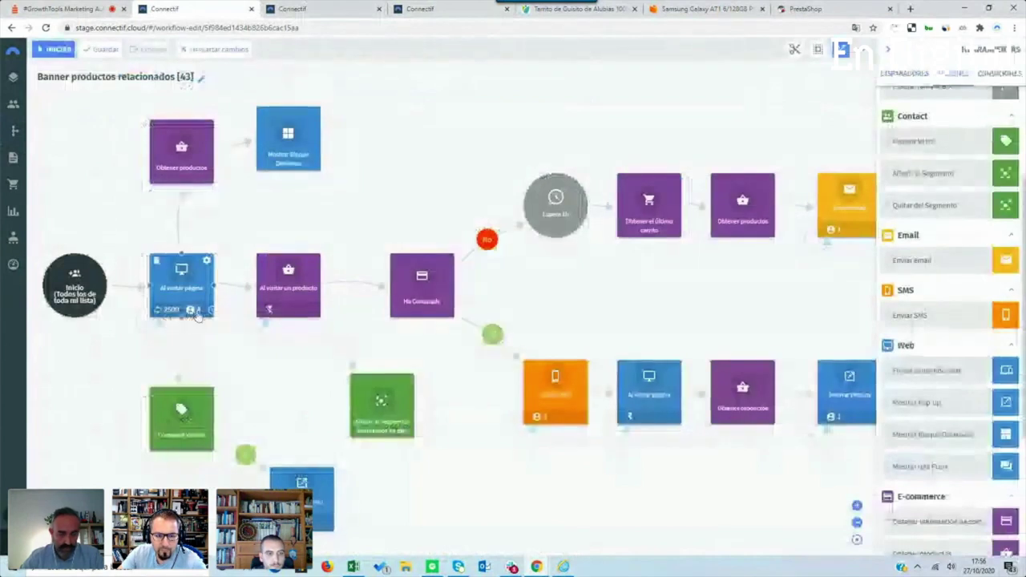
{"action": "left_click", "coordinate": [260, 261]}
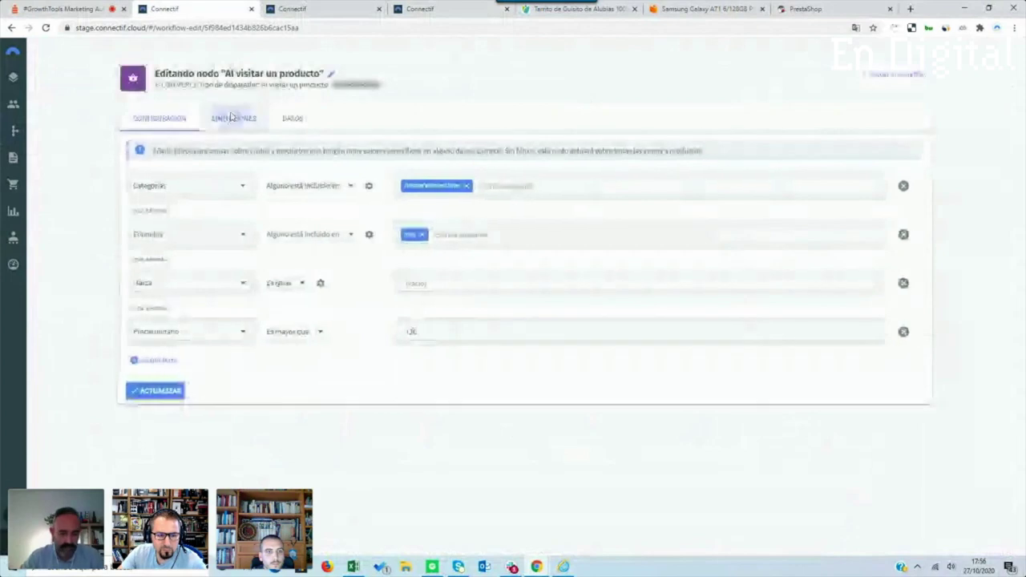
{"action": "left_click", "coordinate": [231, 117]}
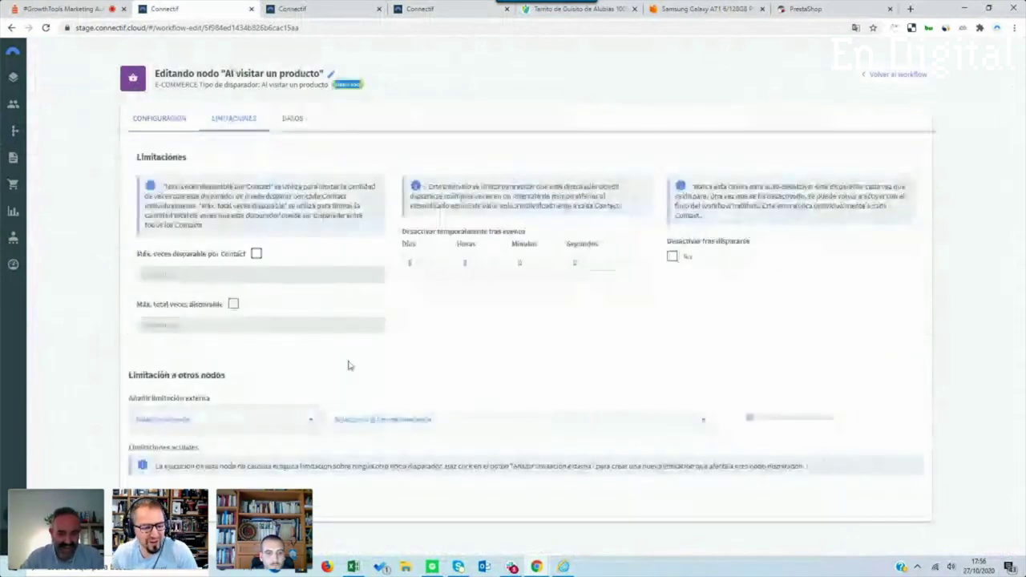
{"action": "key", "text": "Escape"}
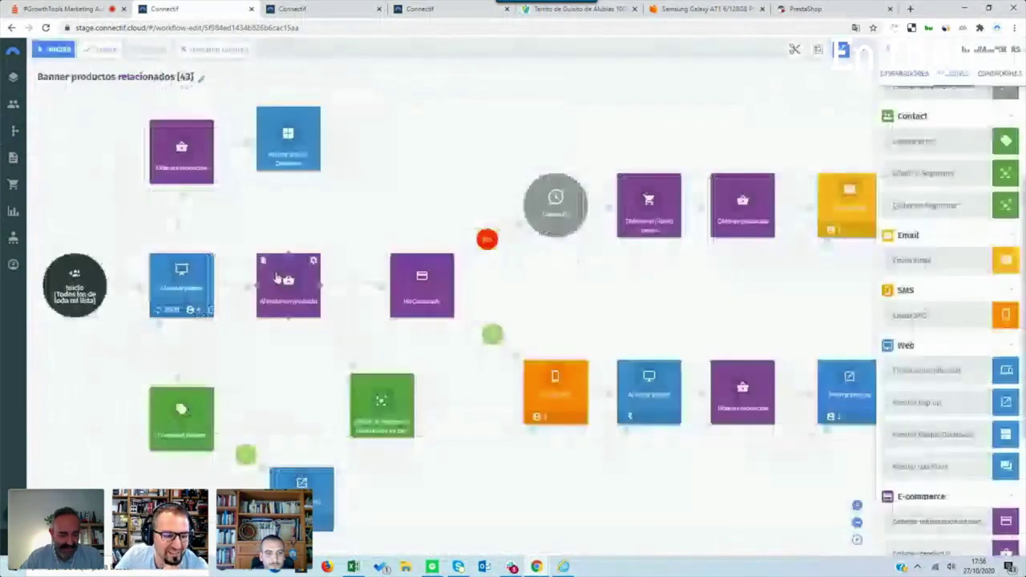
Open the Mostrar Pop-up action on the Comparar Valores branch, preview its Carrito visita anterior content and return to the content list
{"action": "left_click", "coordinate": [301, 482]}
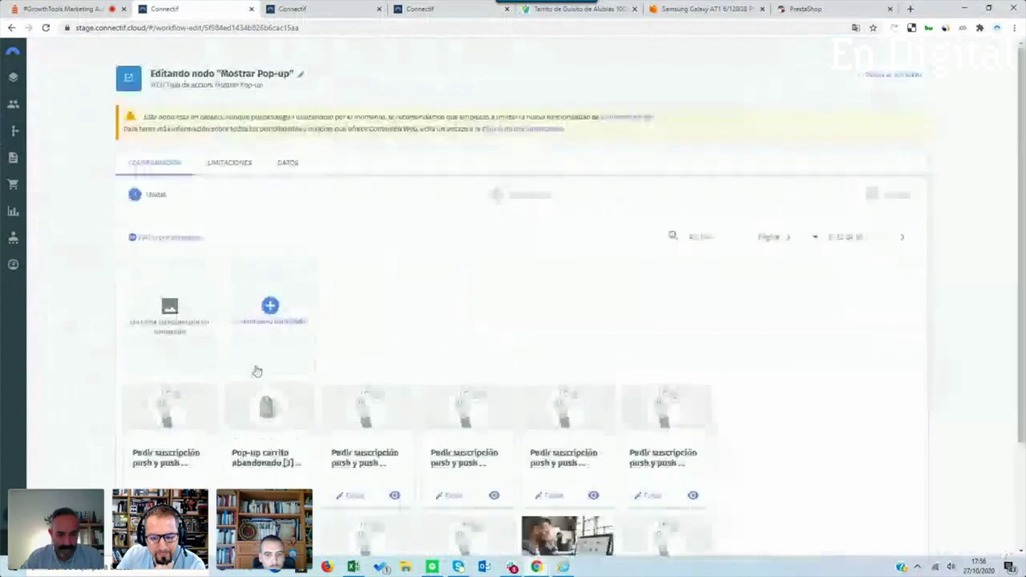
{"action": "scroll", "coordinate": [591, 495], "scroll_direction": "down", "scroll_amount": 2}
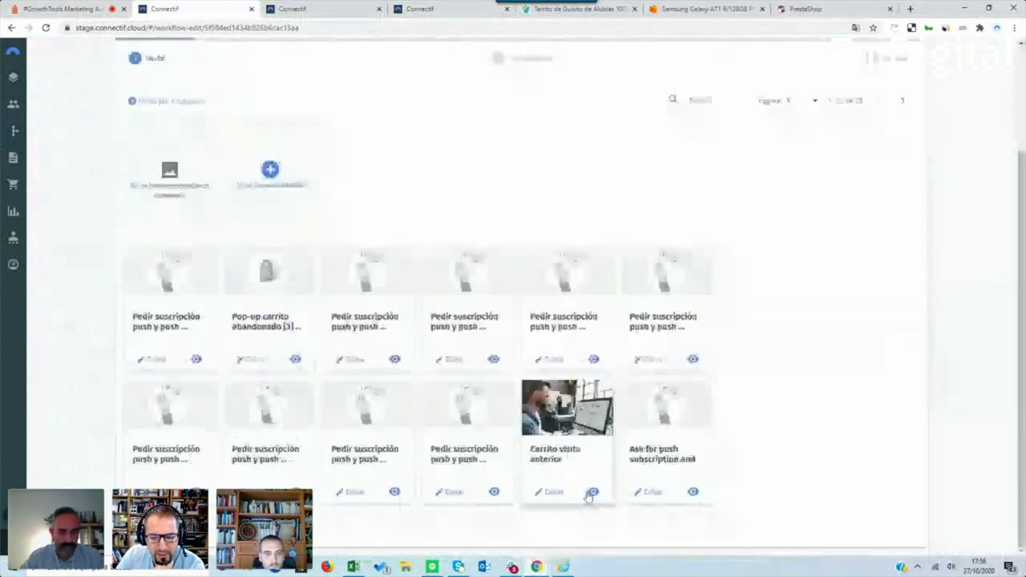
{"action": "left_click", "coordinate": [592, 492]}
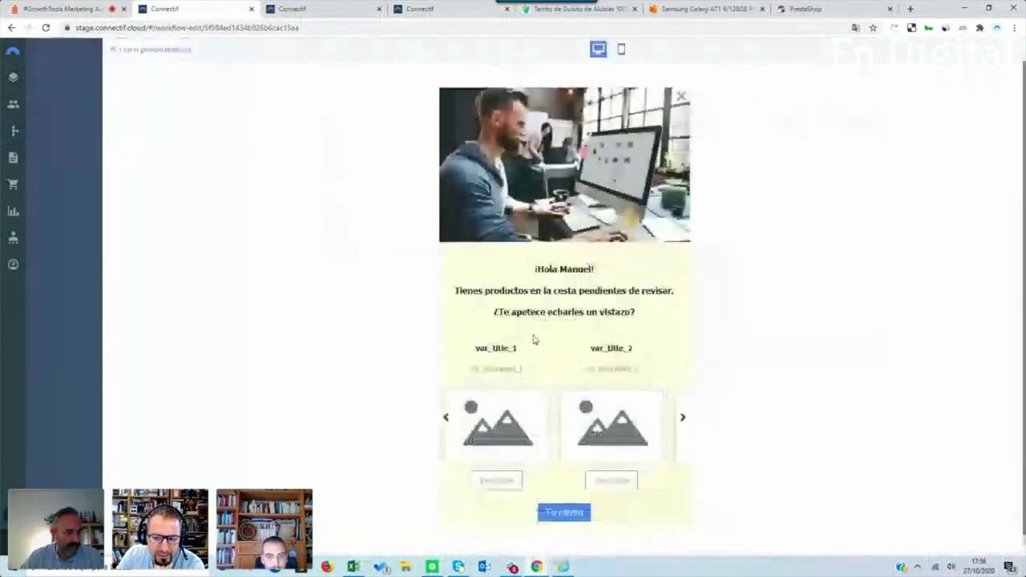
{"action": "left_click", "coordinate": [161, 50]}
Create a new pop-up content, apply the Recomendaciones cross-sell template and replace it with the Anuncio v.1 template
{"action": "left_click", "coordinate": [271, 178]}
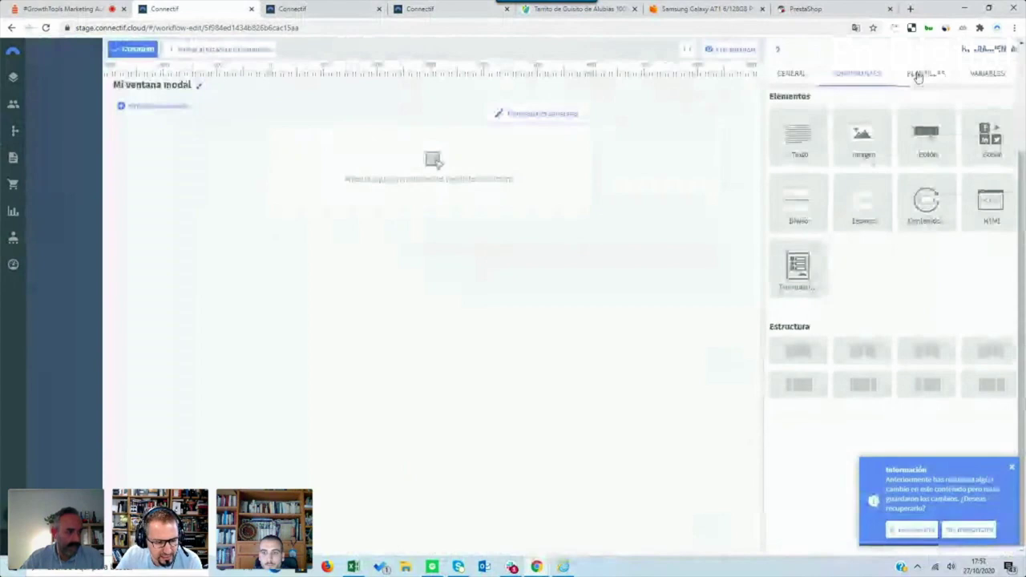
{"action": "left_click", "coordinate": [919, 75]}
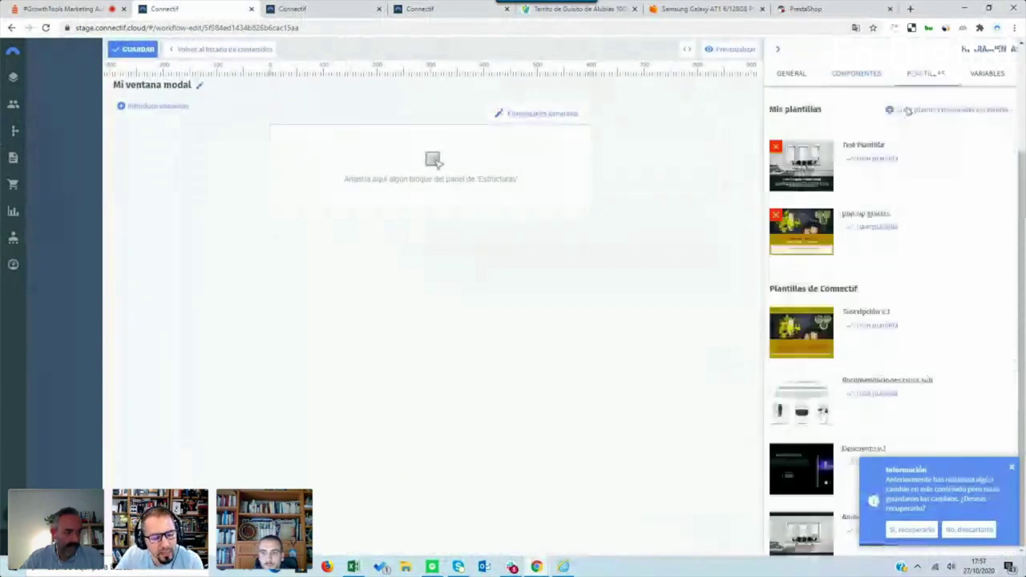
{"action": "scroll", "coordinate": [873, 365], "scroll_direction": "down", "scroll_amount": 1}
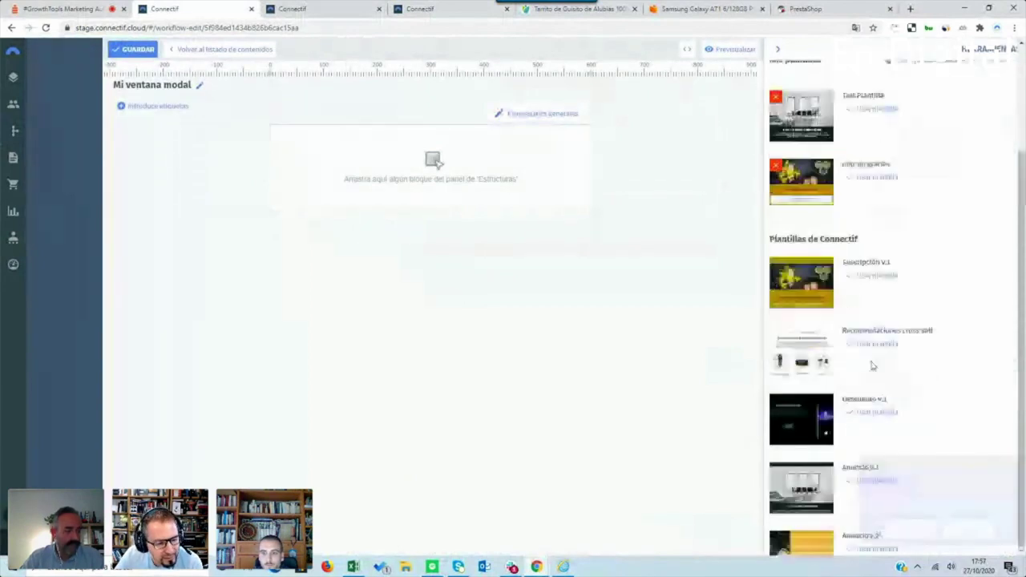
{"action": "left_click", "coordinate": [873, 345]}
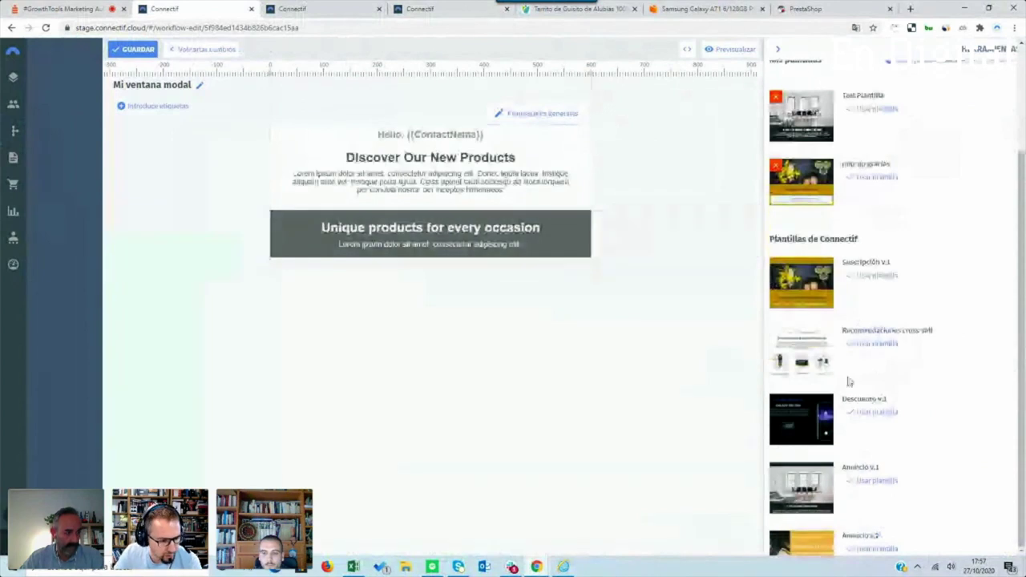
{"action": "left_click", "coordinate": [868, 483]}
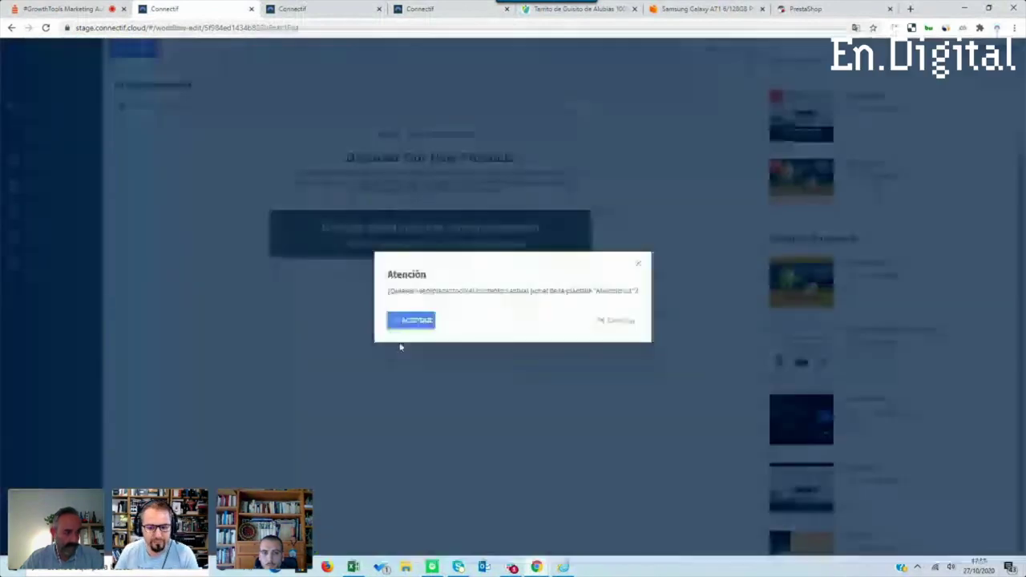
{"action": "left_click", "coordinate": [412, 322]}
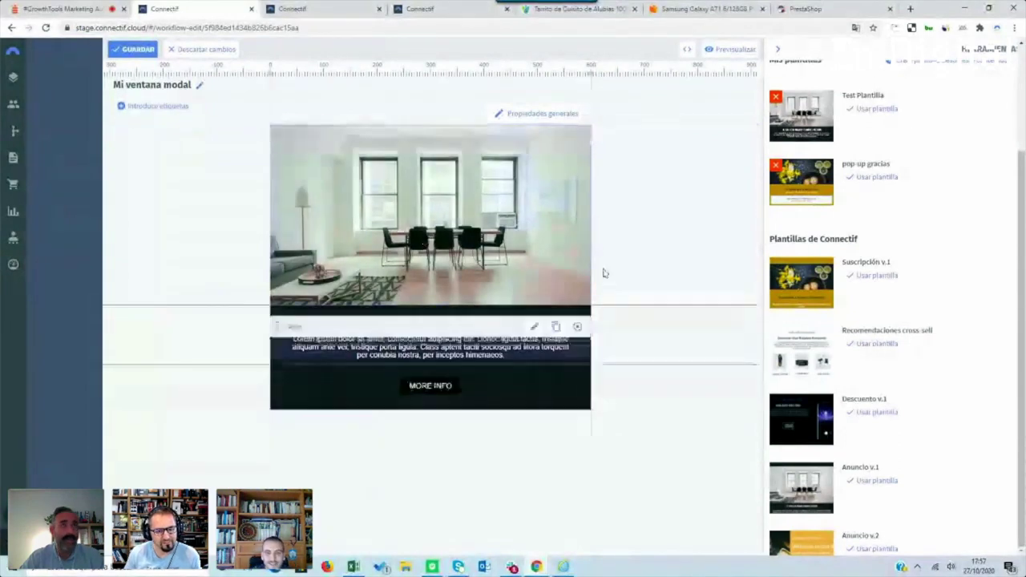
Insert a dynamic content element between the pop-up's image and its A TAILOR MADE DINING ROOM heading
{"action": "left_click", "coordinate": [603, 270]}
{"action": "left_click", "coordinate": [857, 74]}
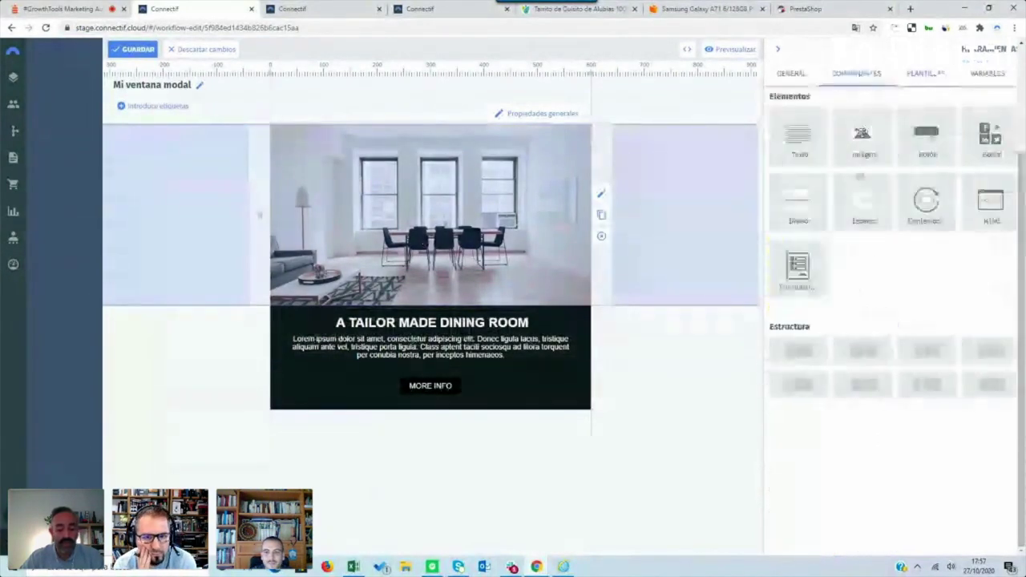
{"action": "left_click_drag", "start_coordinate": [927, 201], "coordinate": [388, 277]}
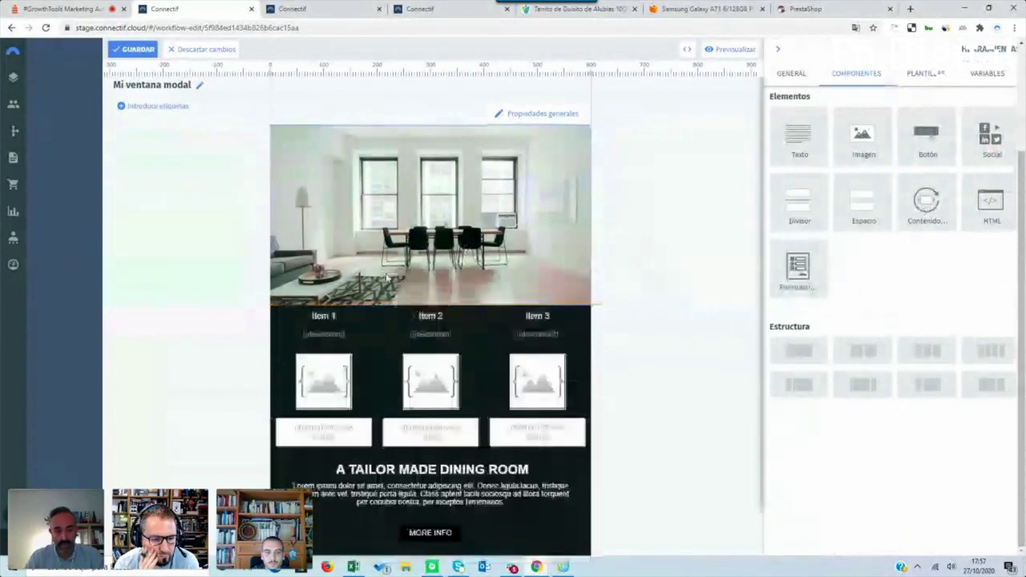
Insert a form element above the MORE INFO button and assign it the TEst- embebido form
{"action": "left_click_drag", "start_coordinate": [797, 268], "coordinate": [435, 465]}
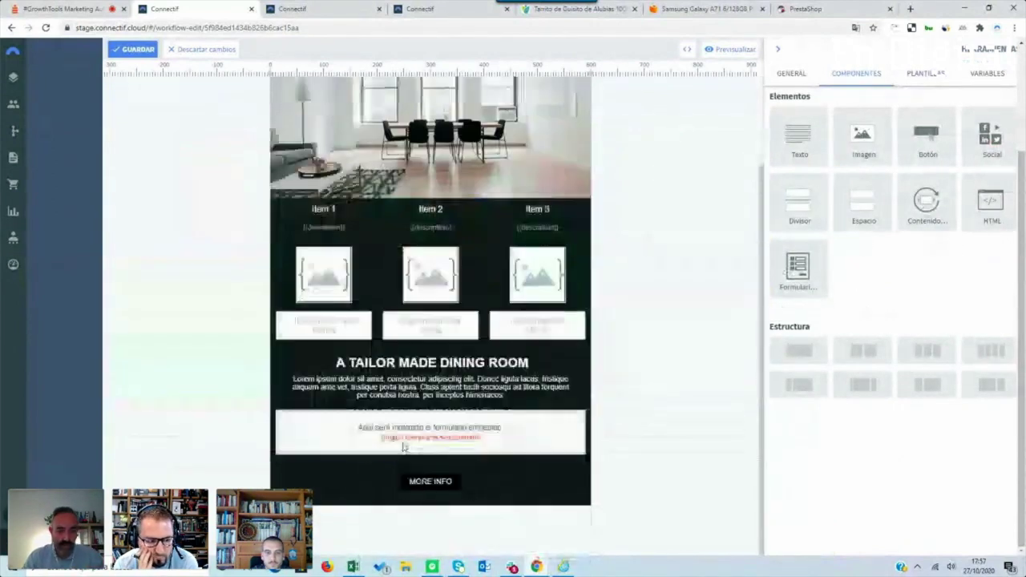
{"action": "left_click", "coordinate": [446, 439]}
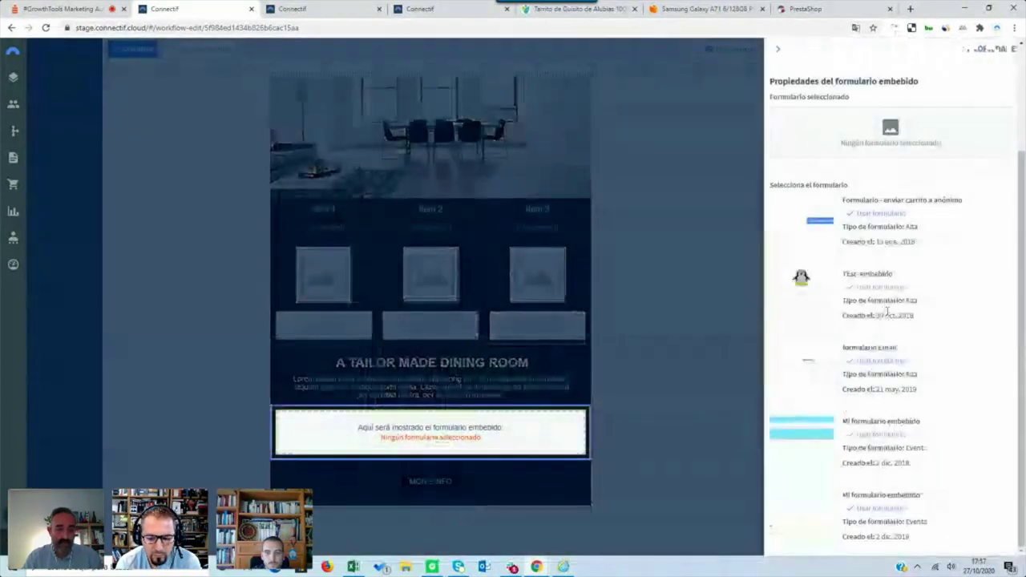
{"action": "left_click", "coordinate": [883, 288]}
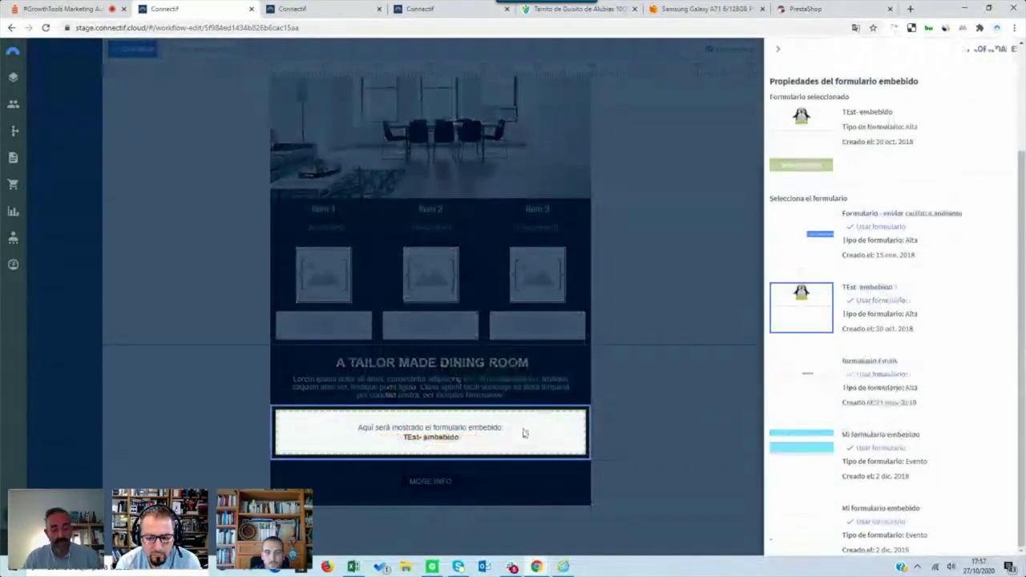
{"action": "left_click", "coordinate": [703, 430]}
Set the dynamic content's type to Carrusel and its template to Producto con marca
{"action": "scroll", "coordinate": [476, 363], "scroll_direction": "up", "scroll_amount": 2}
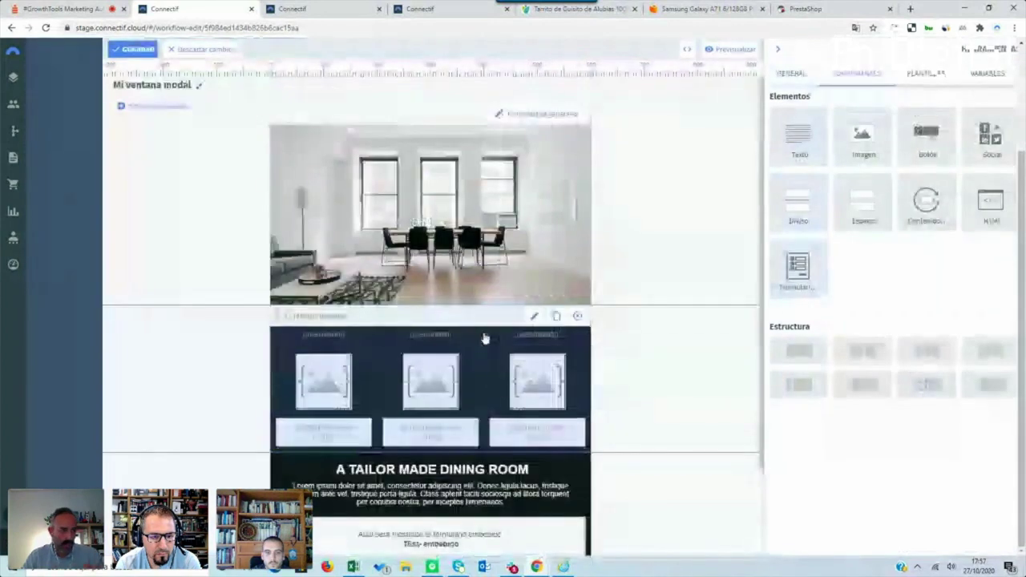
{"action": "left_click", "coordinate": [497, 390]}
{"action": "left_click", "coordinate": [814, 157]}
{"action": "left_click", "coordinate": [803, 174]}
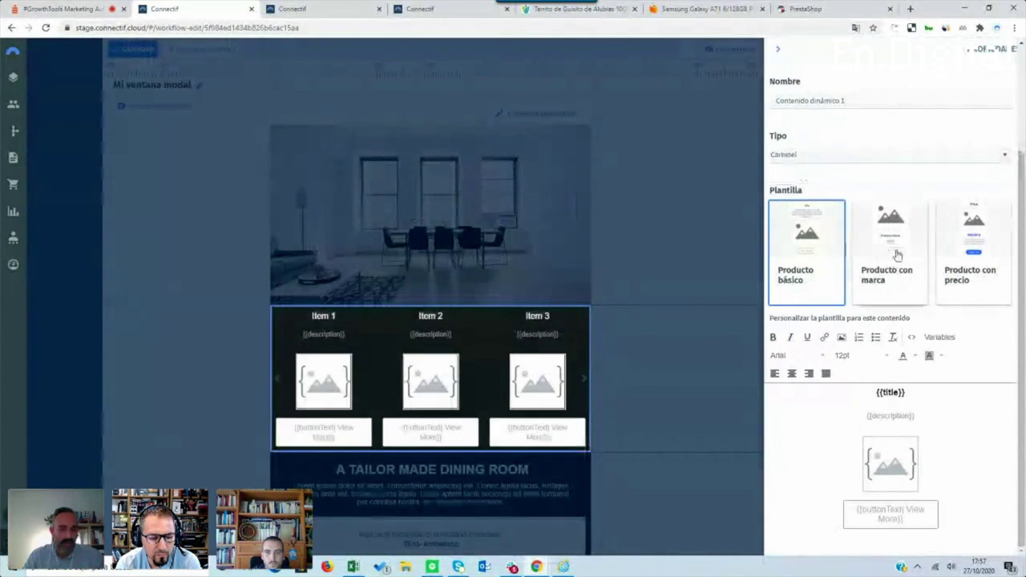
{"action": "left_click", "coordinate": [893, 257]}
{"action": "scroll", "coordinate": [867, 333], "scroll_direction": "down", "scroll_amount": 1}
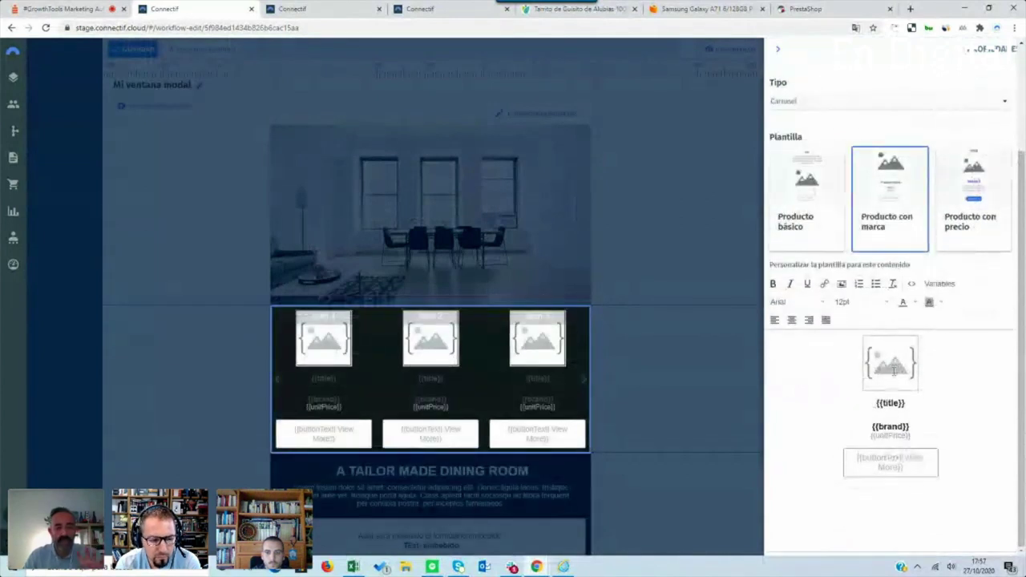
View the HTML code of the dynamic content template, discard the pop-up content's changes and return to the workflow
{"action": "left_click", "coordinate": [911, 284]}
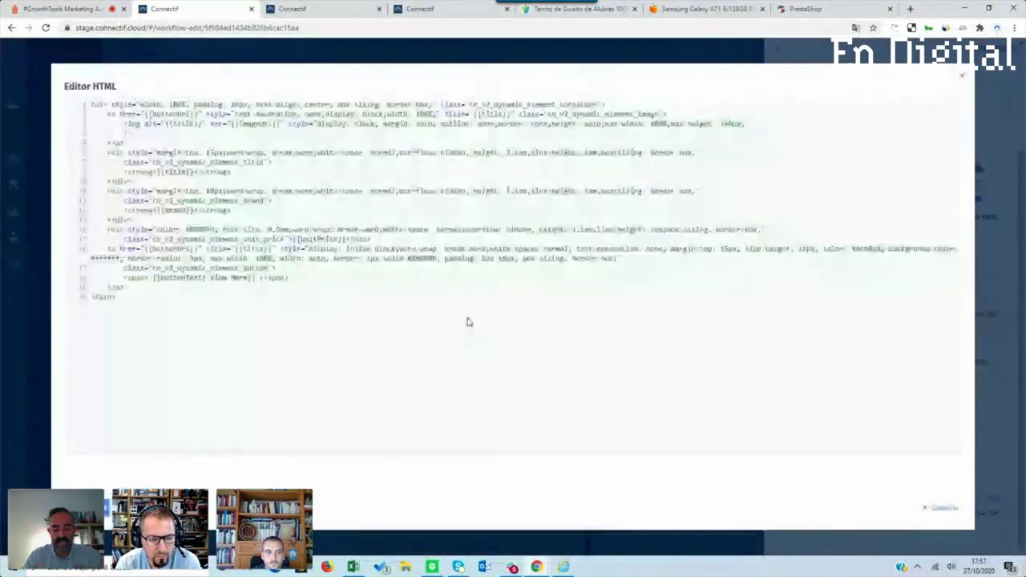
{"action": "left_click", "coordinate": [964, 81]}
{"action": "left_click", "coordinate": [640, 398]}
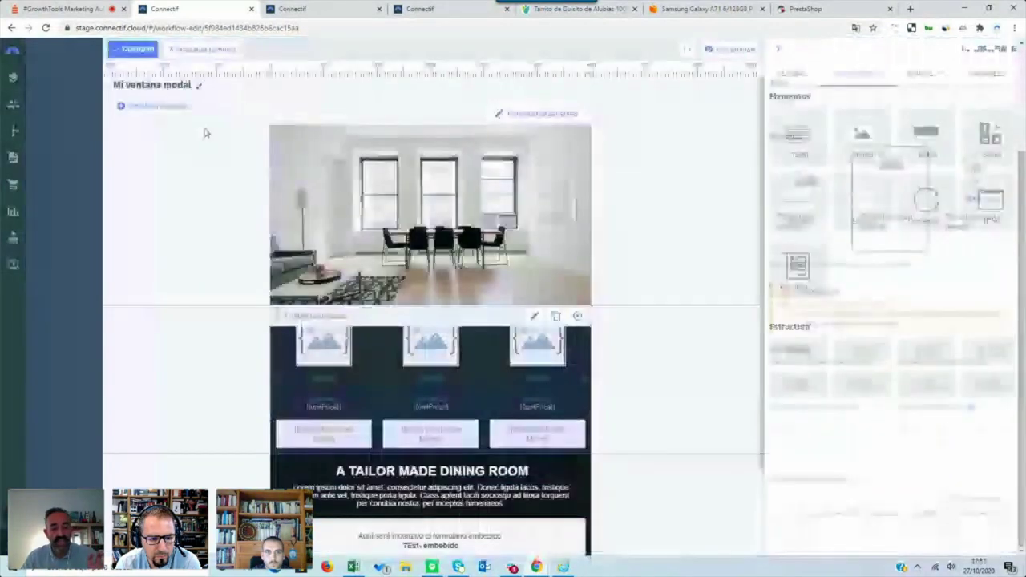
{"action": "left_click", "coordinate": [199, 50]}
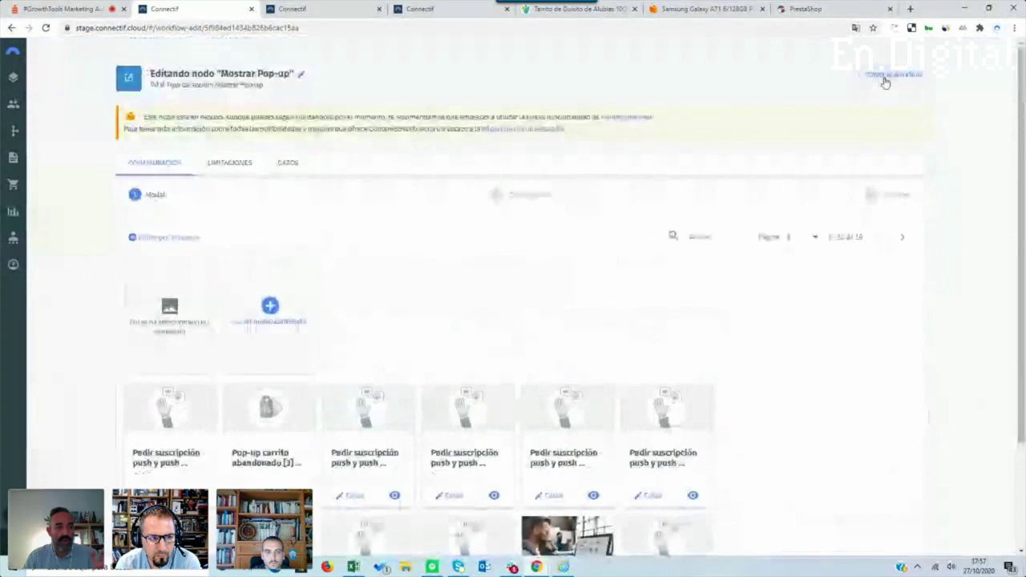
{"action": "left_click", "coordinate": [885, 81]}
Add an Asignar Valor action above Ha Comprado, linked to its Sí outcome
{"action": "left_click_drag", "start_coordinate": [288, 164], "coordinate": [289, 172]}
{"action": "left_click_drag", "start_coordinate": [435, 174], "coordinate": [426, 176]}
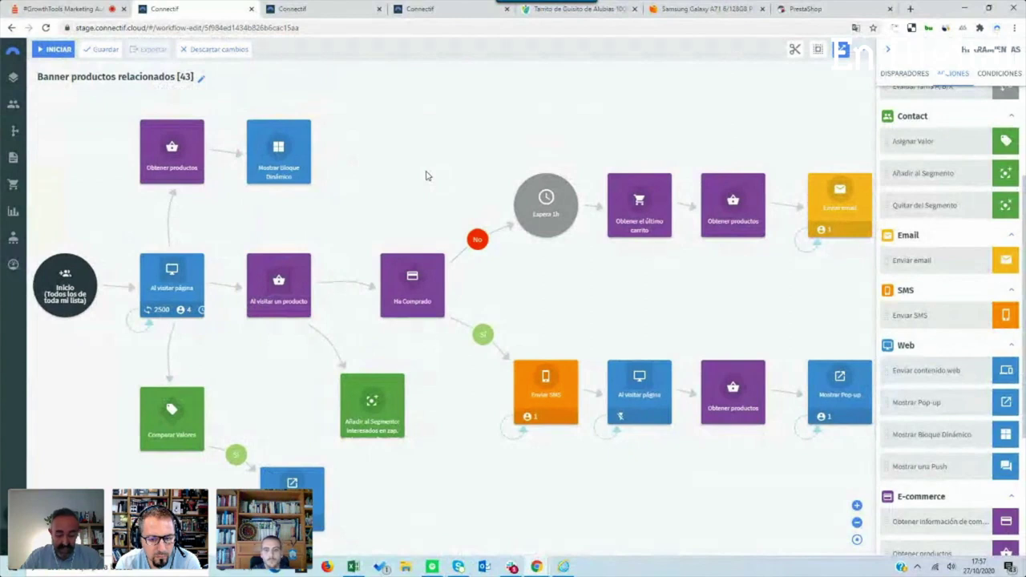
{"action": "left_click_drag", "start_coordinate": [930, 142], "coordinate": [408, 147]}
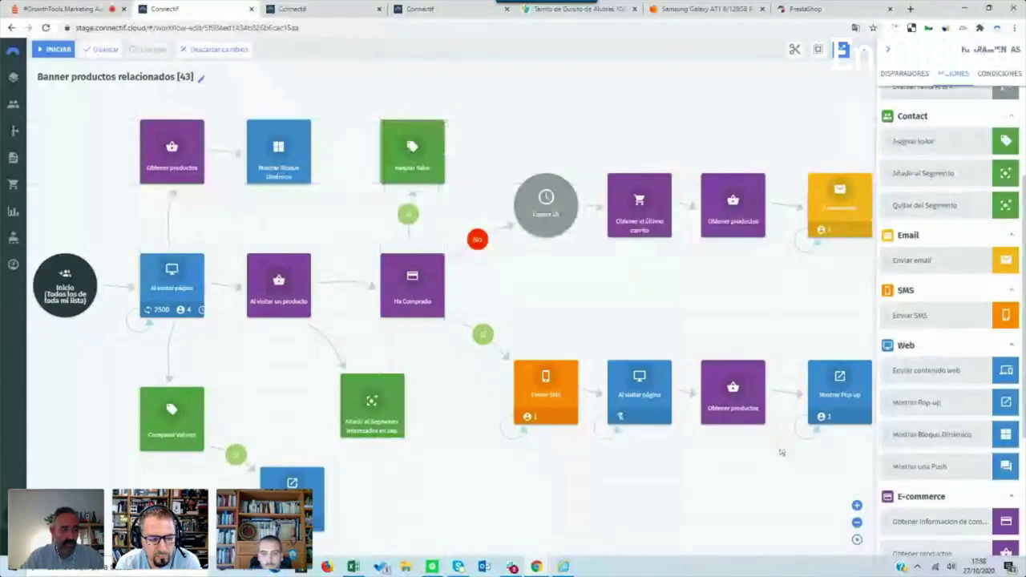
{"action": "left_click", "coordinate": [857, 523]}
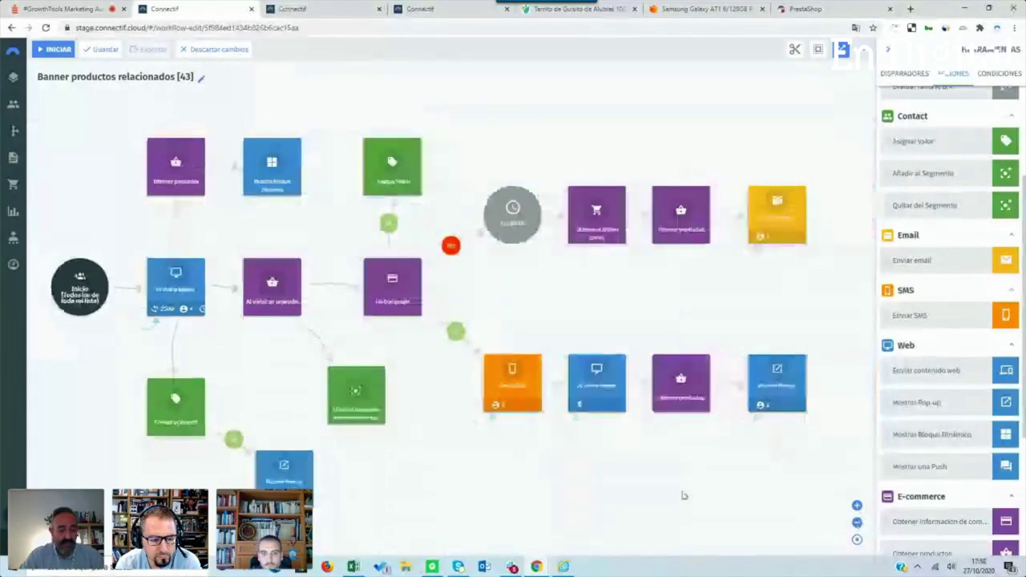
{"action": "left_click_drag", "start_coordinate": [683, 496], "coordinate": [688, 495]}
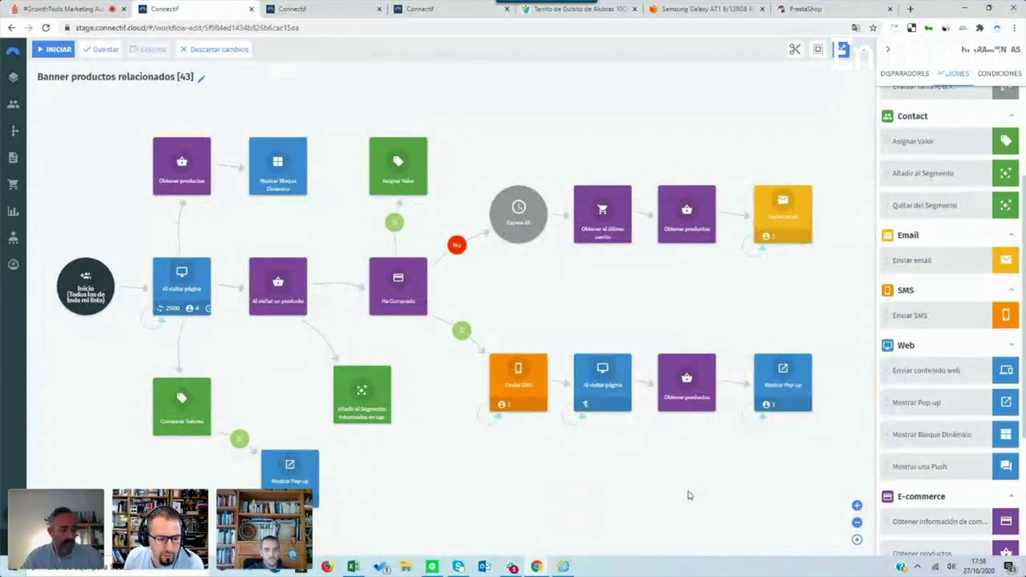
{"action": "left_click", "coordinate": [856, 508]}
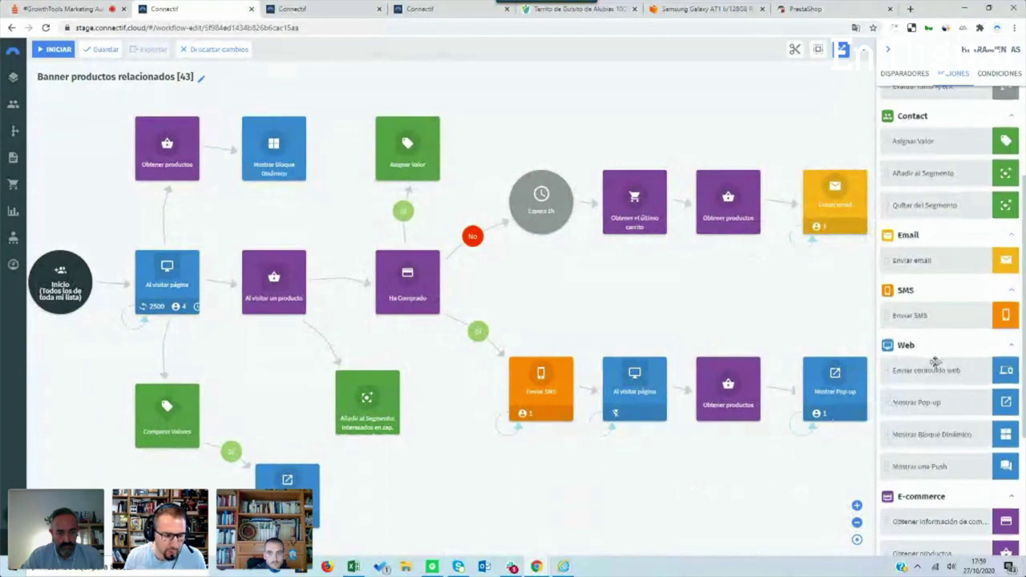
Open the active Recuperar carrito abandonado workflow and show the statistics of Al abandonar el carrito, Mostrar Pop-up and the email action
{"action": "scroll", "coordinate": [935, 360], "scroll_direction": "up", "scroll_amount": 3}
{"action": "left_click", "coordinate": [397, 7]}
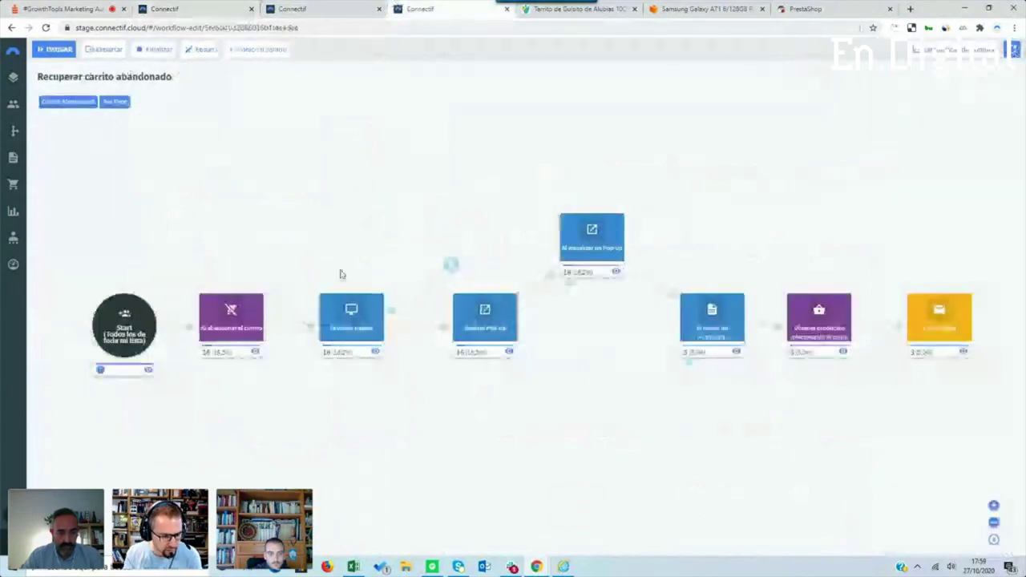
{"action": "mouse_move", "coordinate": [252, 355]}
{"action": "left_click", "coordinate": [508, 353]}
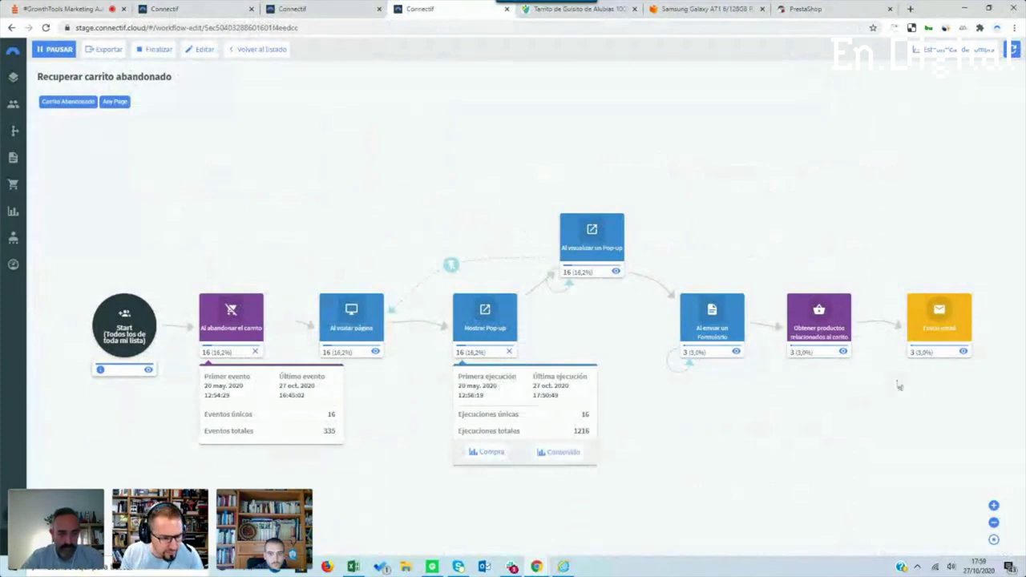
{"action": "left_click", "coordinate": [963, 351]}
{"action": "left_click_drag", "start_coordinate": [769, 469], "coordinate": [724, 406]}
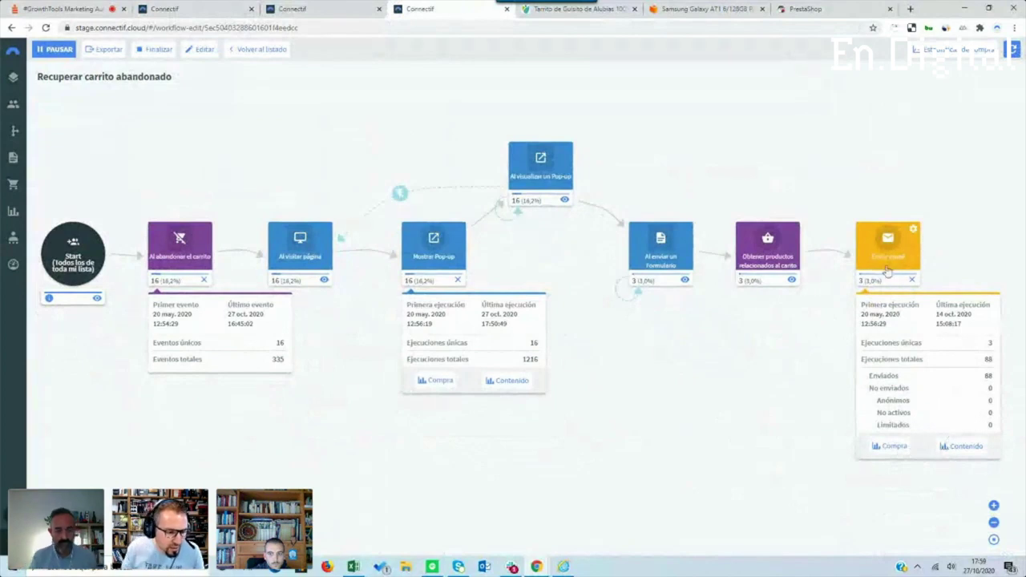
View the purchase statistics attributed to the Mostrar Pop-up action and return to the workflow
{"action": "left_click", "coordinate": [436, 380]}
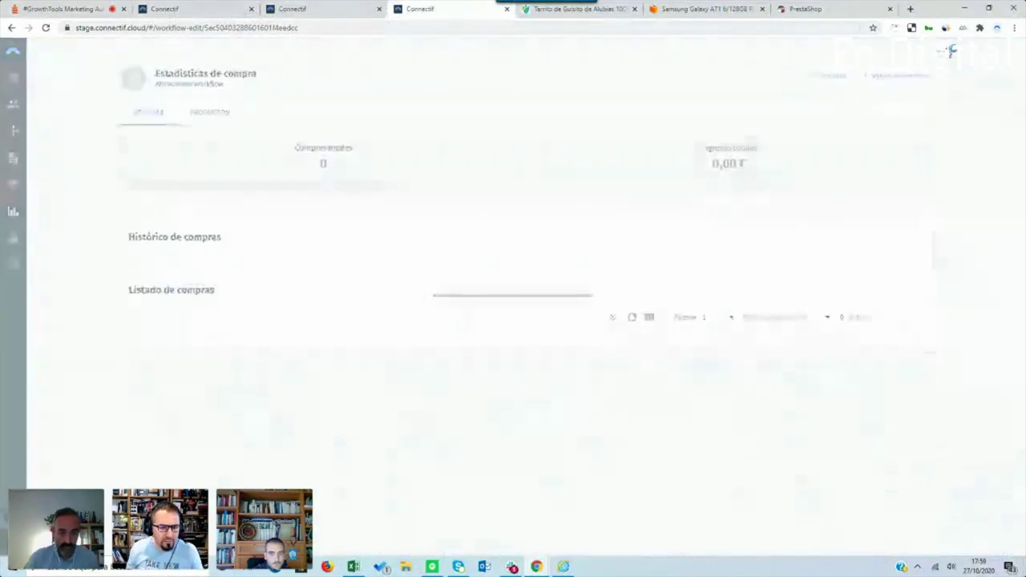
{"action": "scroll", "coordinate": [401, 241], "scroll_direction": "down", "scroll_amount": 1}
{"action": "scroll", "coordinate": [403, 243], "scroll_direction": "up", "scroll_amount": 1}
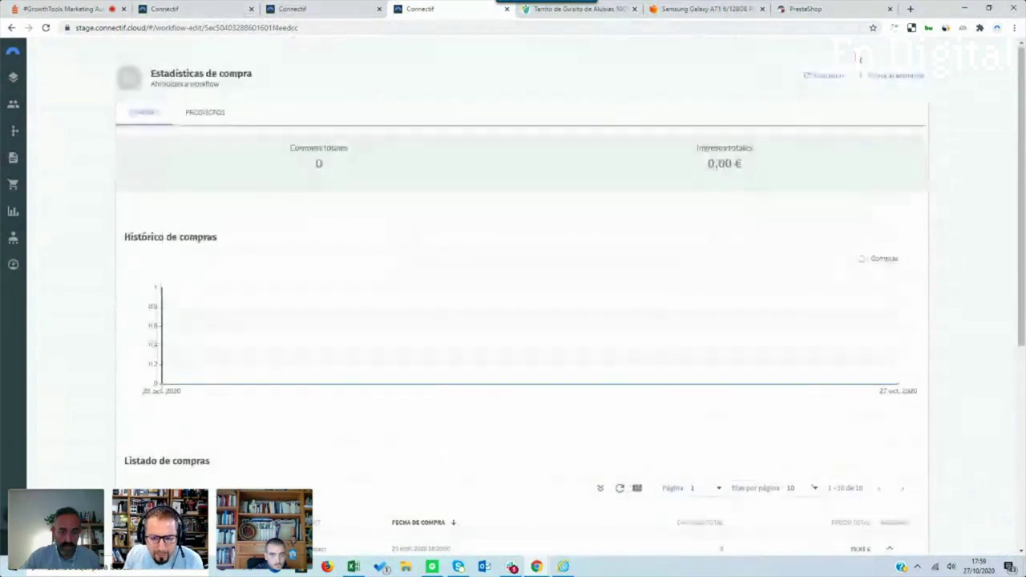
{"action": "left_click", "coordinate": [884, 80]}
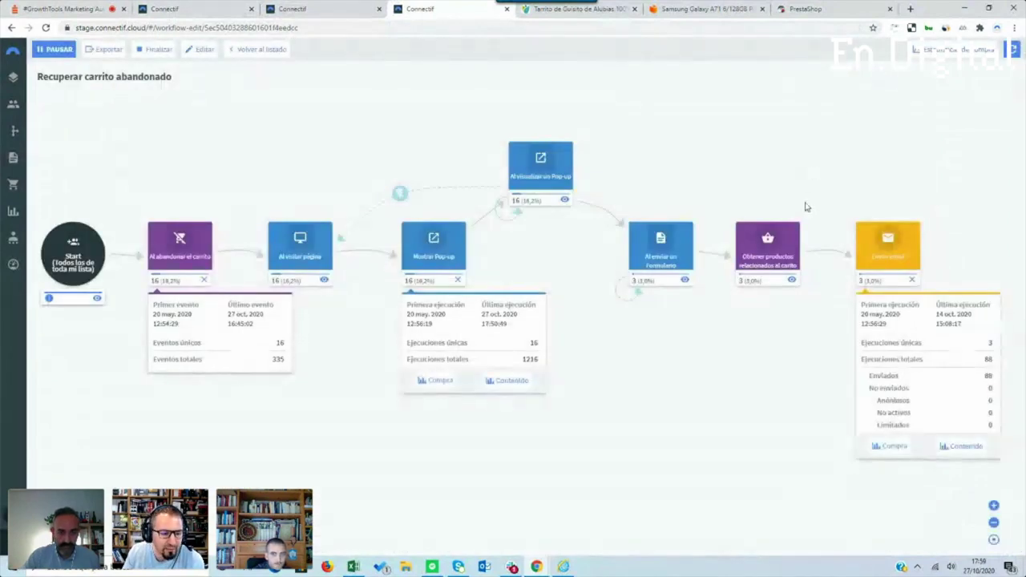
View the purchase statistics attributed to the email action of Recuperar carrito abandonado and return to the workflow
{"action": "left_click", "coordinate": [897, 451]}
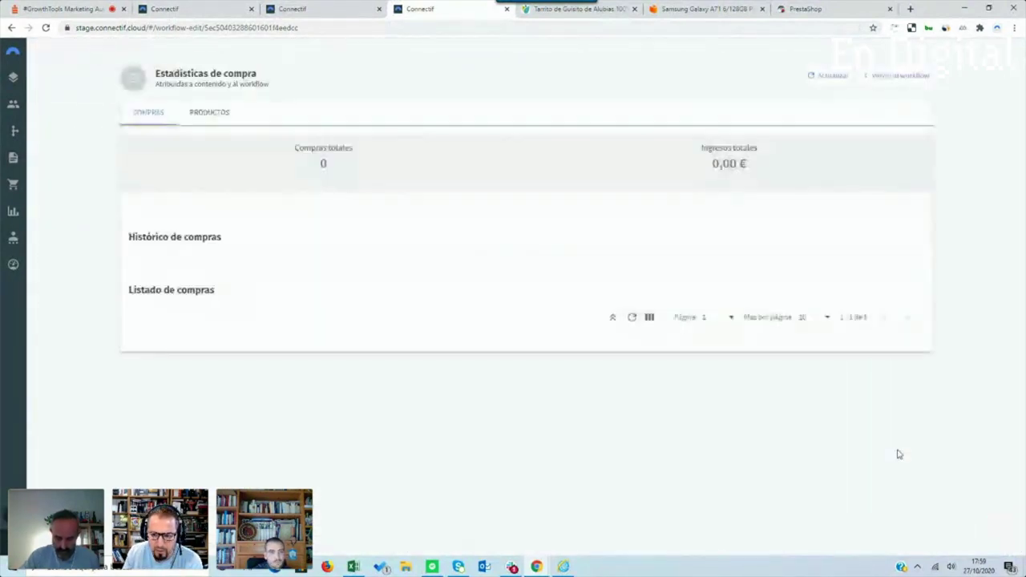
{"action": "left_click", "coordinate": [886, 80]}
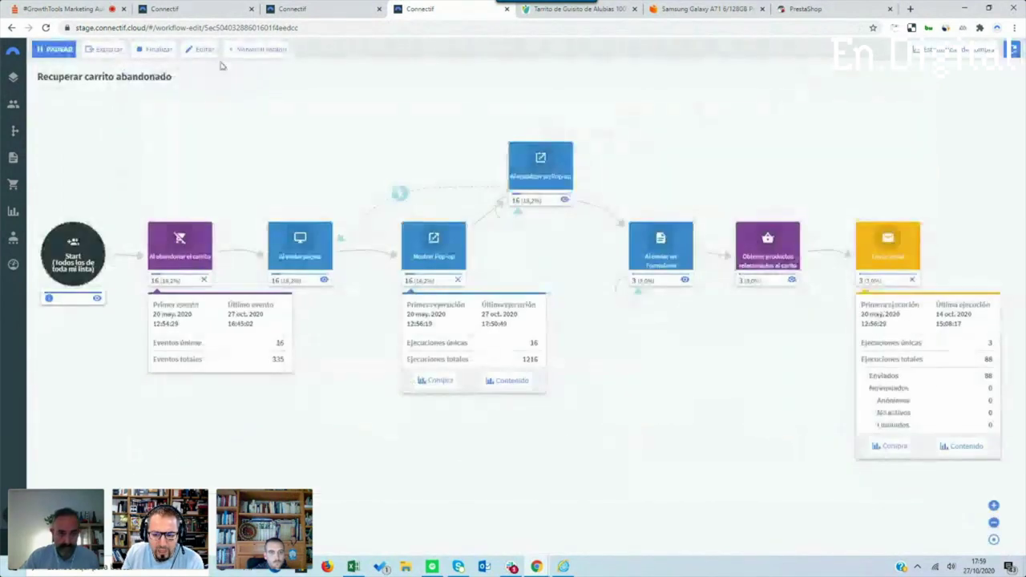
Review the A/B/X test in Mi workflow and the Banner productos relacionados [43] workflow, and return to Recuperar carrito abandonado
{"action": "left_click", "coordinate": [291, 8]}
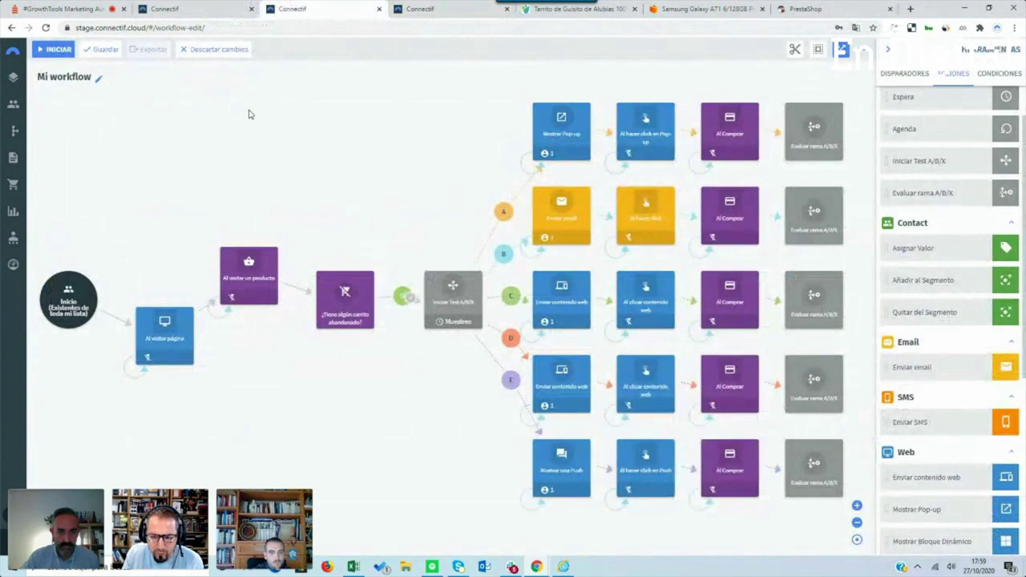
{"action": "left_click", "coordinate": [214, 8]}
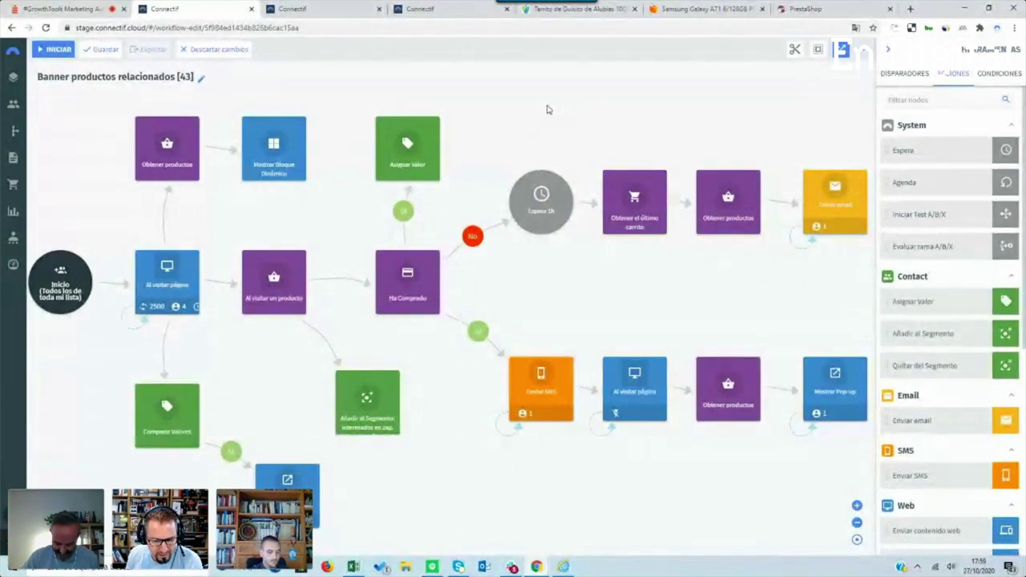
{"action": "key", "text": "ctrl+Tab"}
{"action": "key", "text": "ctrl+Tab"}
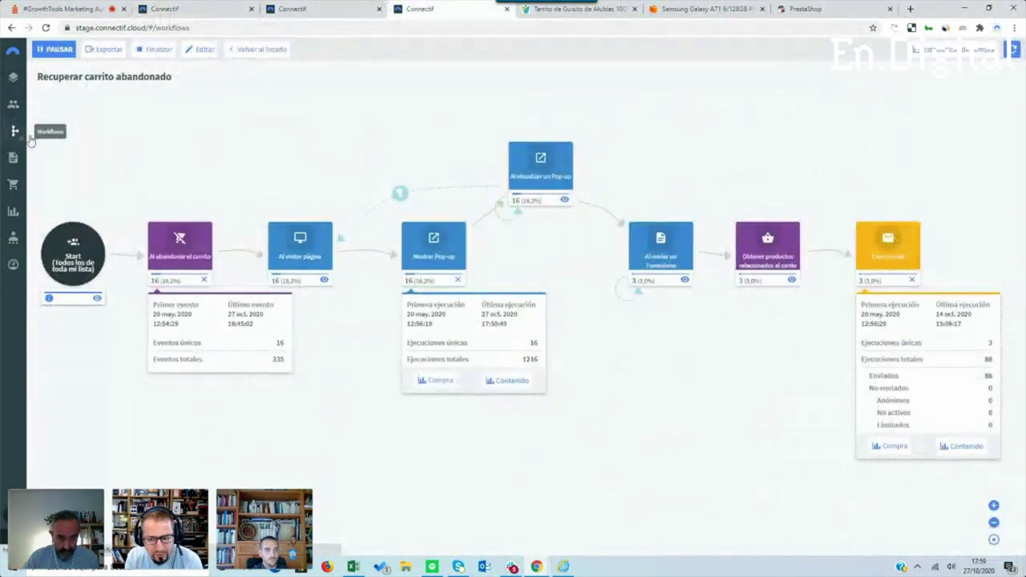
Create a new workflow from the Campaña de email masiva template, keeping the name Campaña de email masiva [102]
{"action": "left_click", "coordinate": [14, 131]}
{"action": "left_click", "coordinate": [162, 111]}
{"action": "left_click_drag", "start_coordinate": [522, 215], "coordinate": [578, 215]}
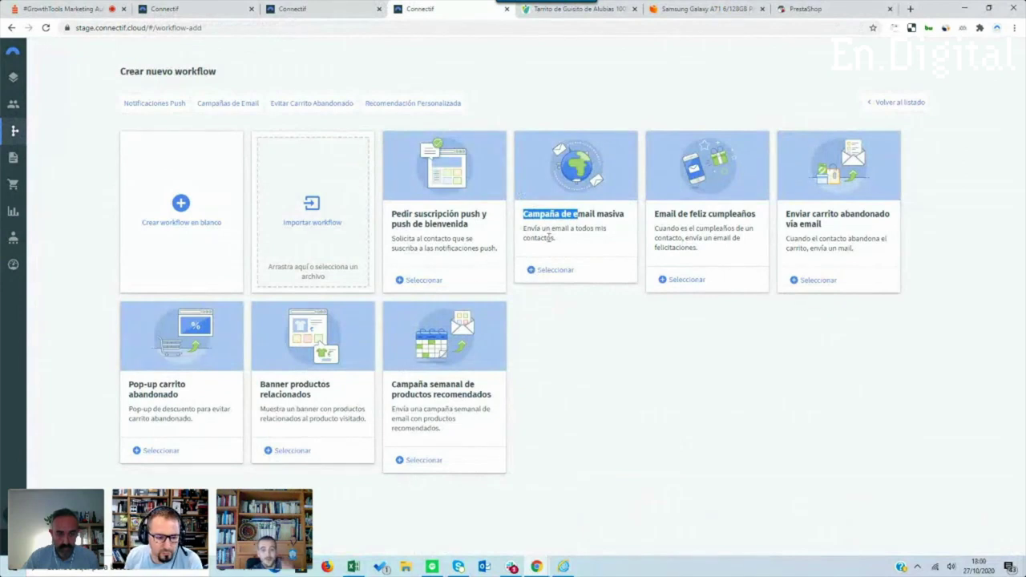
{"action": "left_click", "coordinate": [549, 269]}
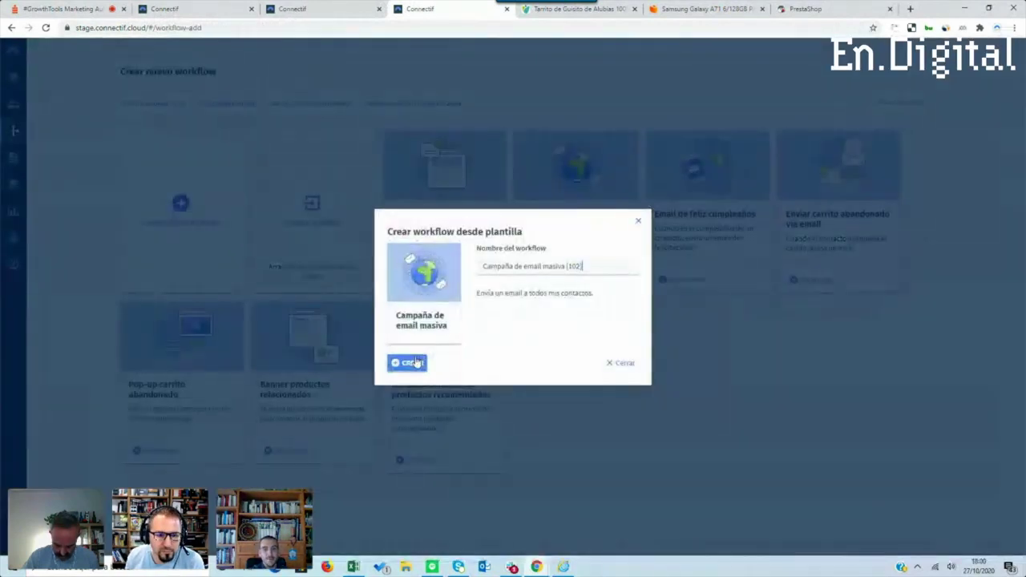
{"action": "left_click", "coordinate": [414, 362]}
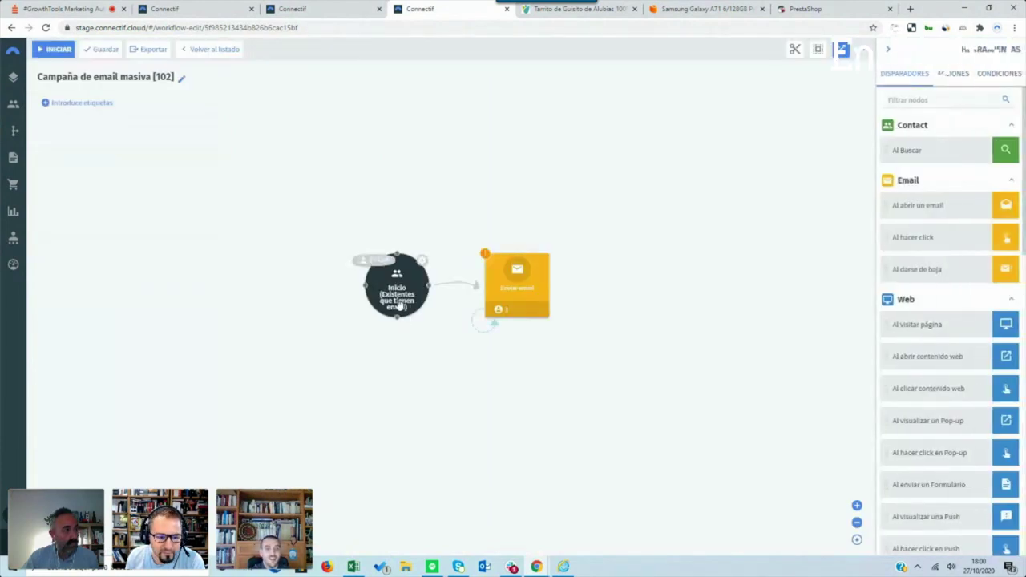
Try the Contactos sin email and segment restrictions on the Inicio node, and update it to run for Toda mi lista
{"action": "left_click_drag", "start_coordinate": [398, 303], "coordinate": [305, 303]}
{"action": "double_click", "coordinate": [316, 287]}
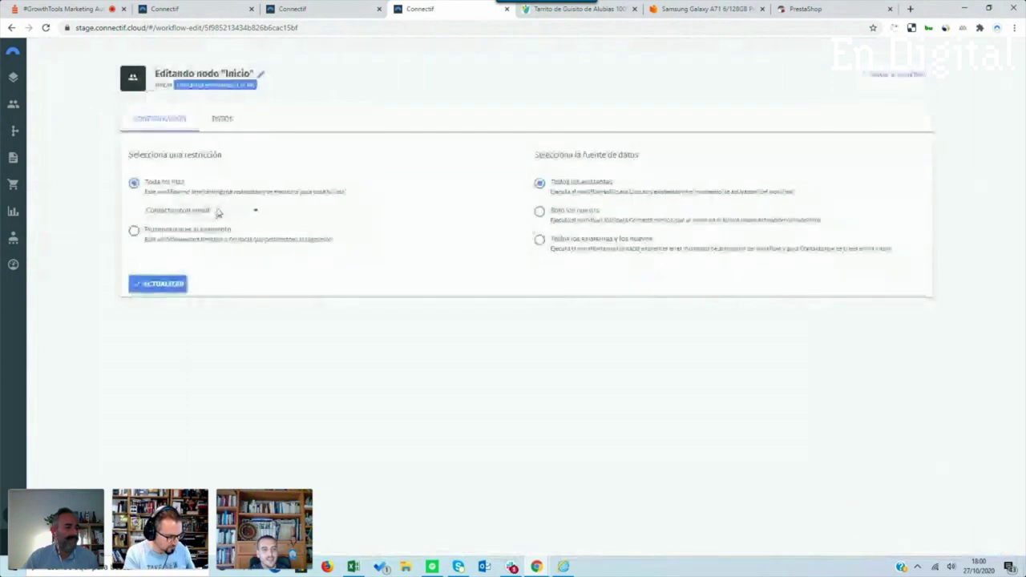
{"action": "left_click", "coordinate": [216, 211]}
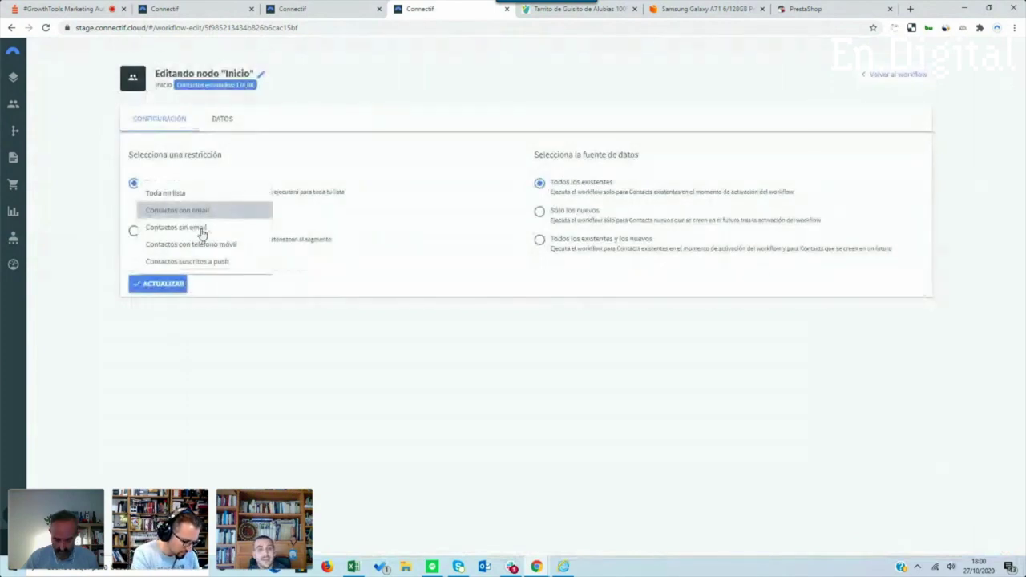
{"action": "left_click", "coordinate": [201, 228]}
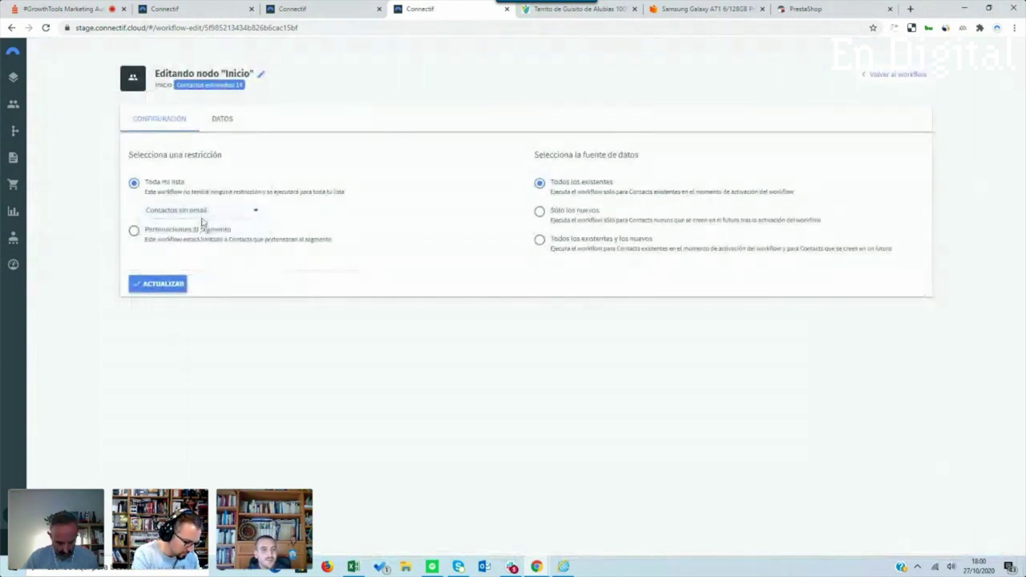
{"action": "left_click", "coordinate": [197, 231]}
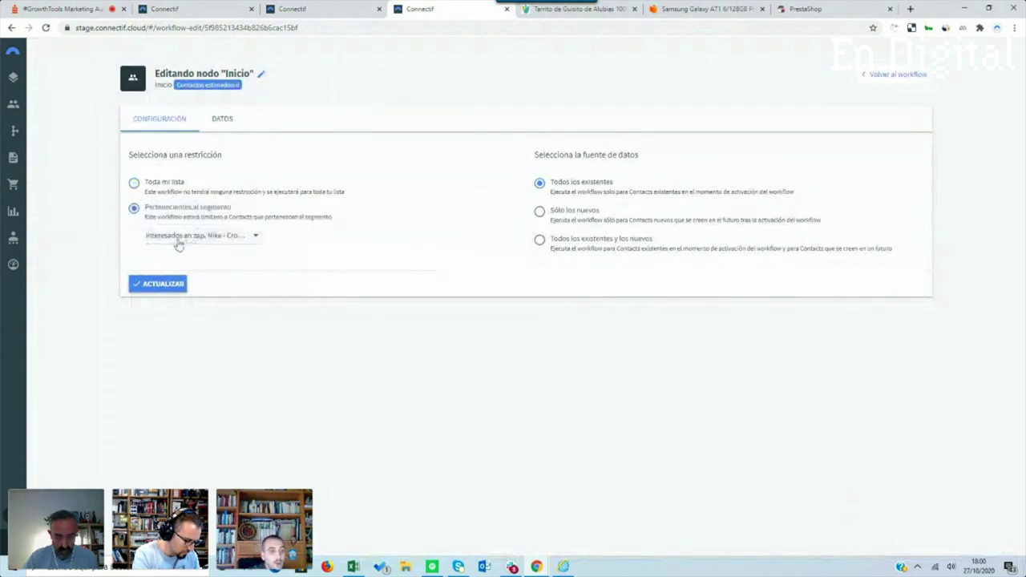
{"action": "left_click", "coordinate": [206, 237]}
{"action": "left_click", "coordinate": [183, 198]}
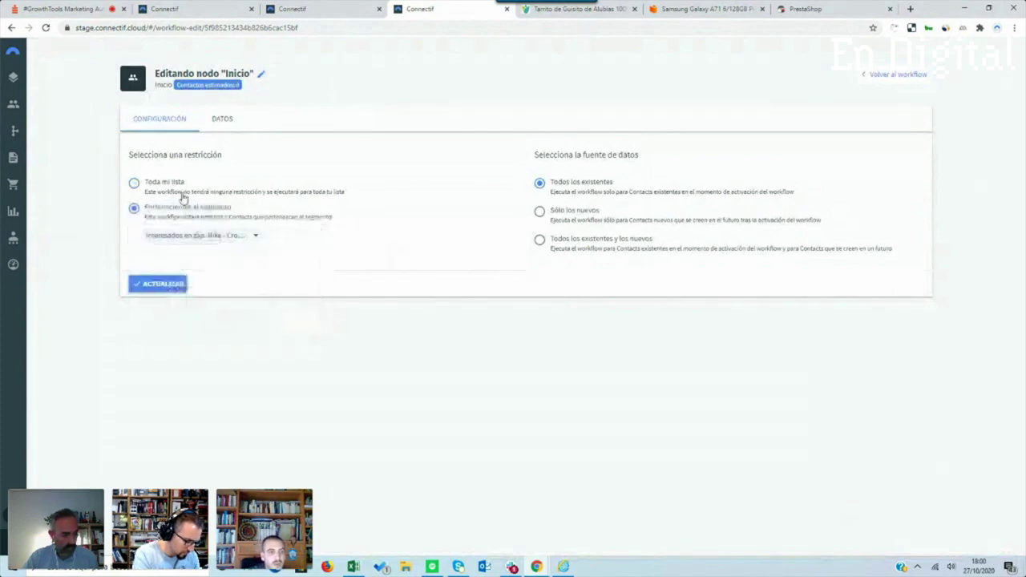
{"action": "left_click", "coordinate": [148, 285]}
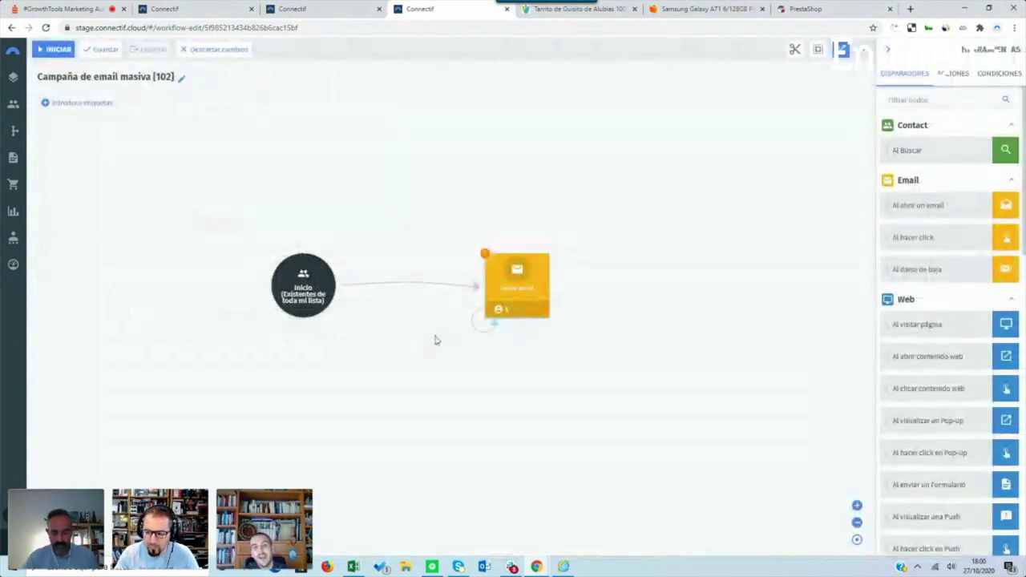
Reposition the Inicio and Enviar email nodes and add a Ha abierto un email condition after Enviar email
{"action": "left_click_drag", "start_coordinate": [489, 298], "coordinate": [504, 298]}
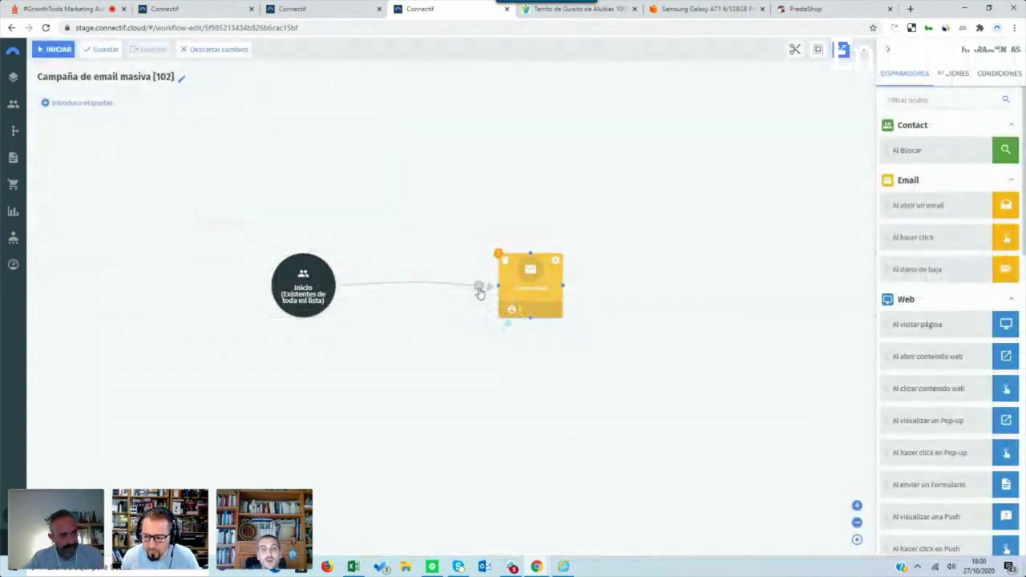
{"action": "left_click_drag", "start_coordinate": [424, 311], "coordinate": [259, 299]}
{"action": "left_click_drag", "start_coordinate": [334, 300], "coordinate": [397, 294]}
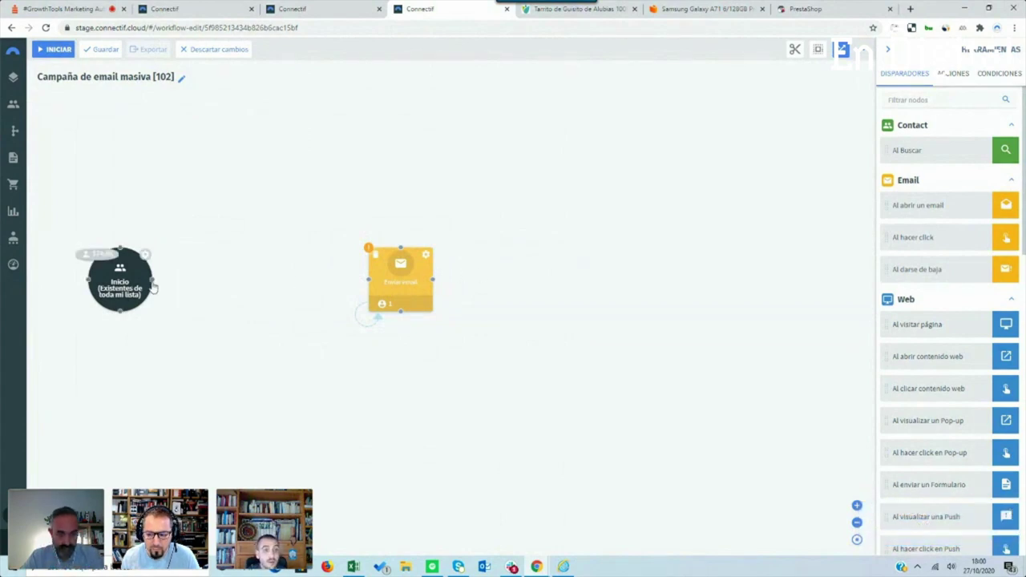
{"action": "mouse_move", "coordinate": [153, 287]}
{"action": "left_mouse_down"}
{"action": "mouse_move", "coordinate": [368, 279]}
{"action": "mouse_move", "coordinate": [321, 281]}
{"action": "left_mouse_up"}
{"action": "left_click", "coordinate": [998, 72]}
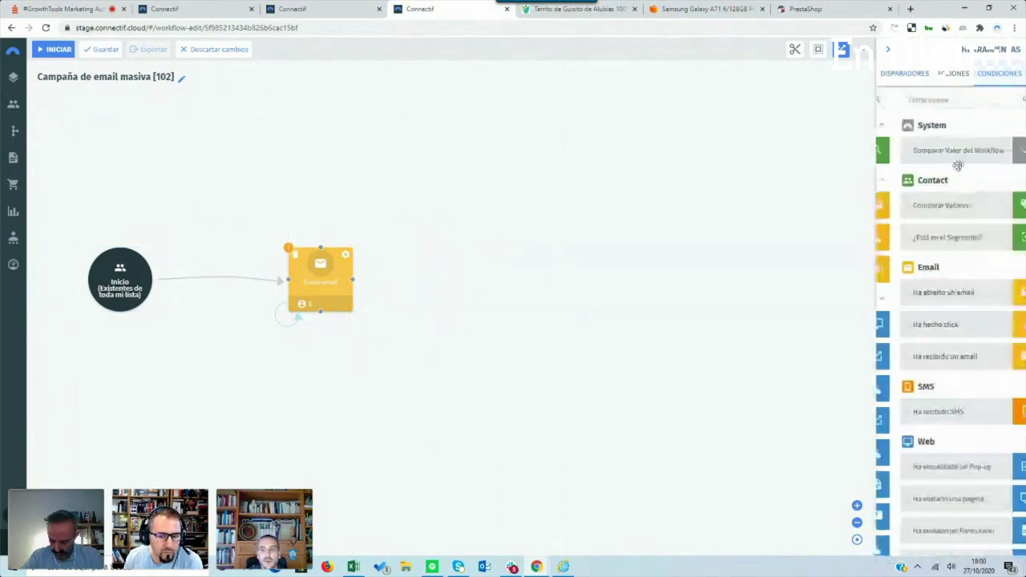
{"action": "left_click_drag", "start_coordinate": [918, 292], "coordinate": [439, 279]}
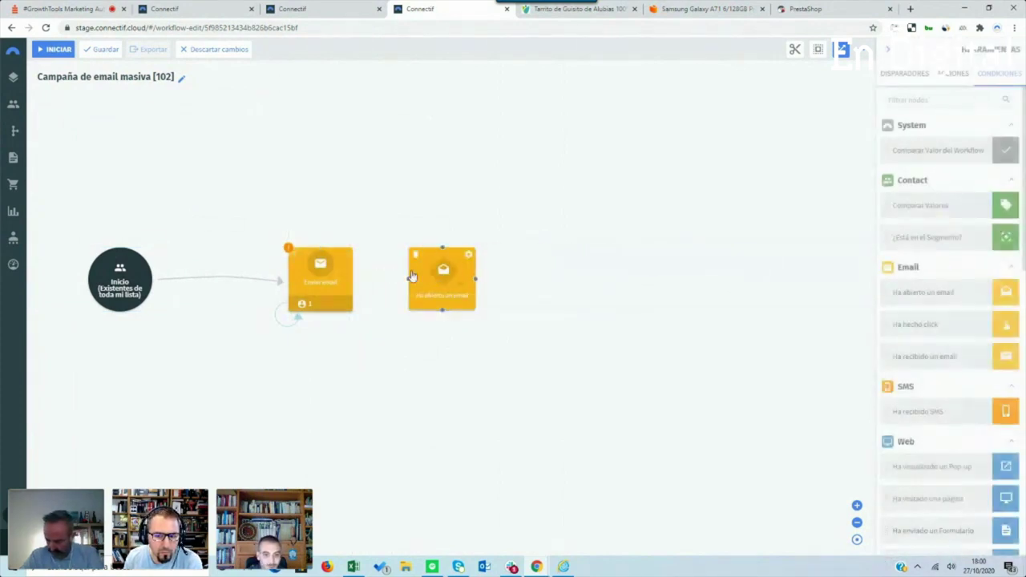
Link the condition's Sí outcome to an Añadir al Segmento action and to a 1h Espera followed by Enviar email
{"action": "left_click", "coordinate": [953, 73]}
{"action": "left_click_drag", "start_coordinate": [937, 337], "coordinate": [575, 215]}
{"action": "left_click_drag", "start_coordinate": [914, 151], "coordinate": [539, 275]}
{"action": "left_click_drag", "start_coordinate": [922, 421], "coordinate": [664, 276]}
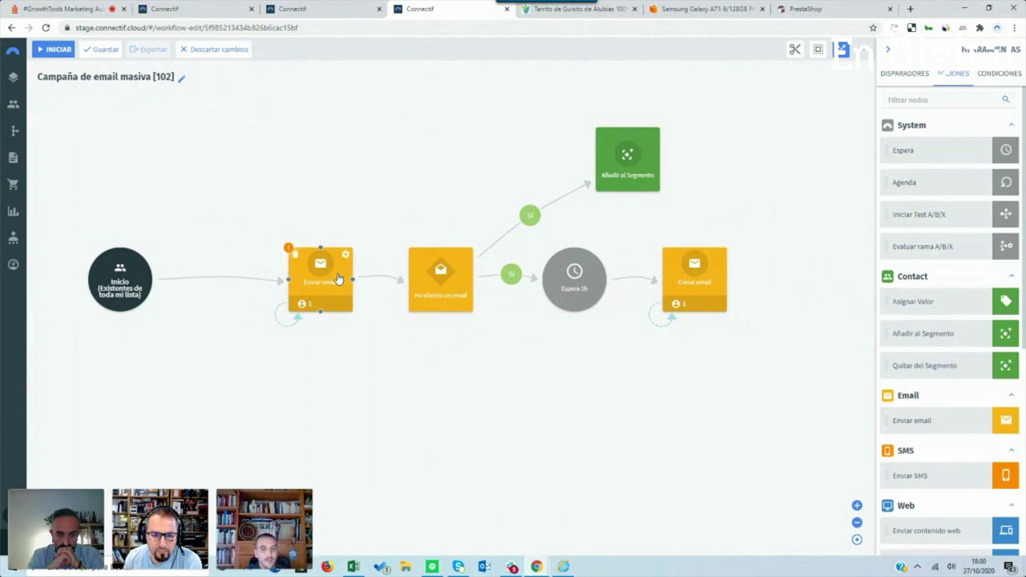
Link the condition's No outcome to an Al visitar página trigger, followed by Obtener productos and Mostrar Pop-up
{"action": "left_click", "coordinate": [906, 73]}
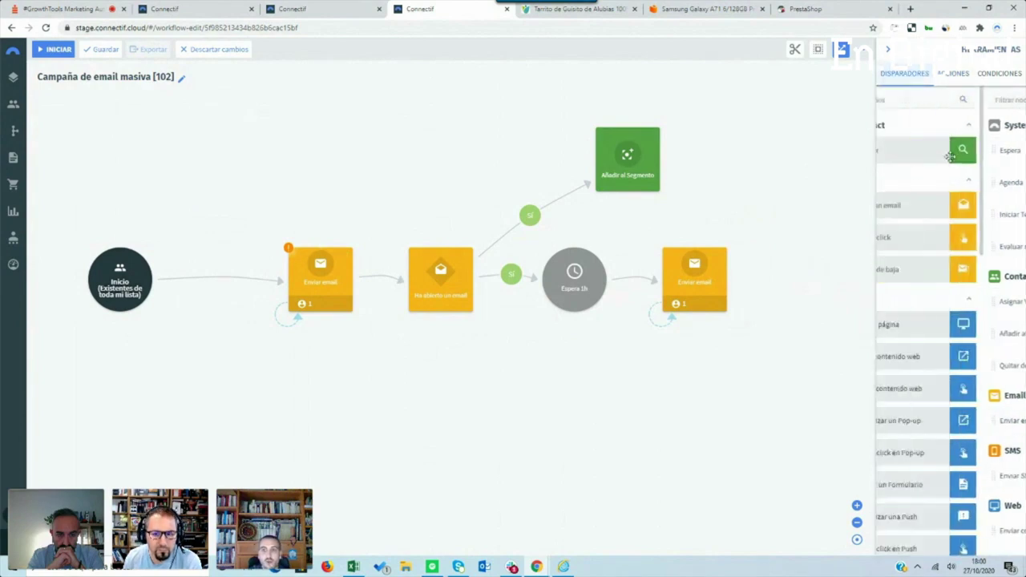
{"action": "left_click_drag", "start_coordinate": [916, 330], "coordinate": [439, 404]}
{"action": "left_click", "coordinate": [430, 341]}
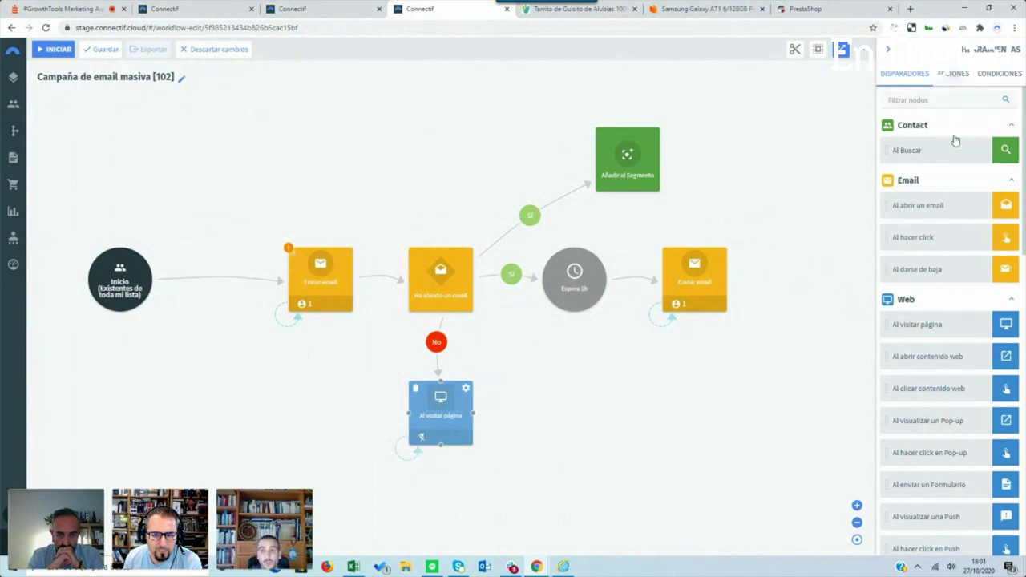
{"action": "scroll", "coordinate": [953, 313], "scroll_direction": "down", "scroll_amount": 3}
{"action": "left_click_drag", "start_coordinate": [920, 444], "coordinate": [549, 412]}
{"action": "left_click_drag", "start_coordinate": [882, 305], "coordinate": [665, 407]}
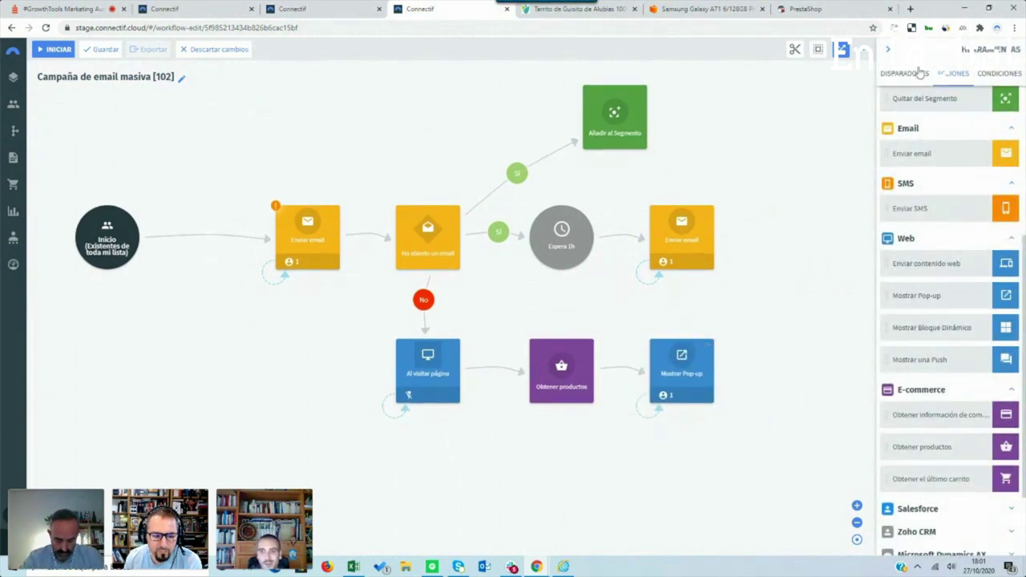
Add a Ha Comprado condition below Mostrar Pop-up and link its Sí outcome to a Mostrar una Push action
{"action": "left_click", "coordinate": [994, 74]}
{"action": "scroll", "coordinate": [931, 411], "scroll_direction": "down", "scroll_amount": 2}
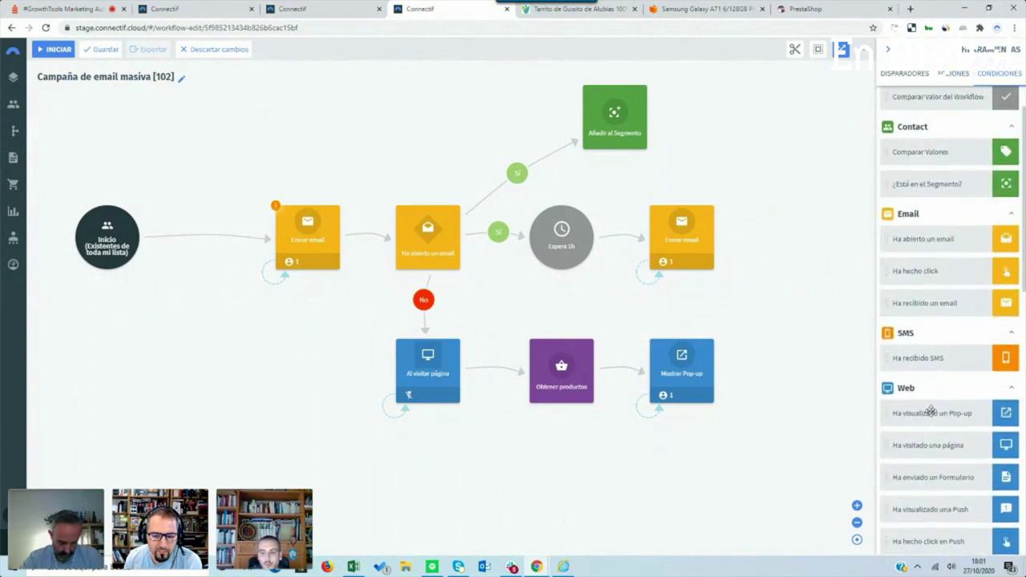
{"action": "scroll", "coordinate": [931, 411], "scroll_direction": "down", "scroll_amount": 2}
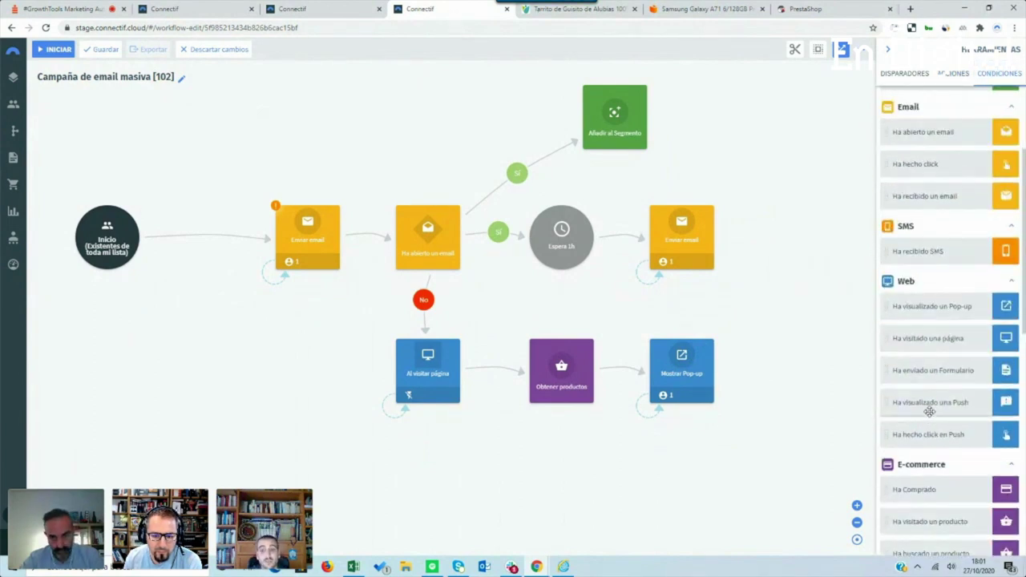
{"action": "scroll", "coordinate": [930, 411], "scroll_direction": "down", "scroll_amount": 2}
{"action": "left_click_drag", "start_coordinate": [932, 386], "coordinate": [641, 482]}
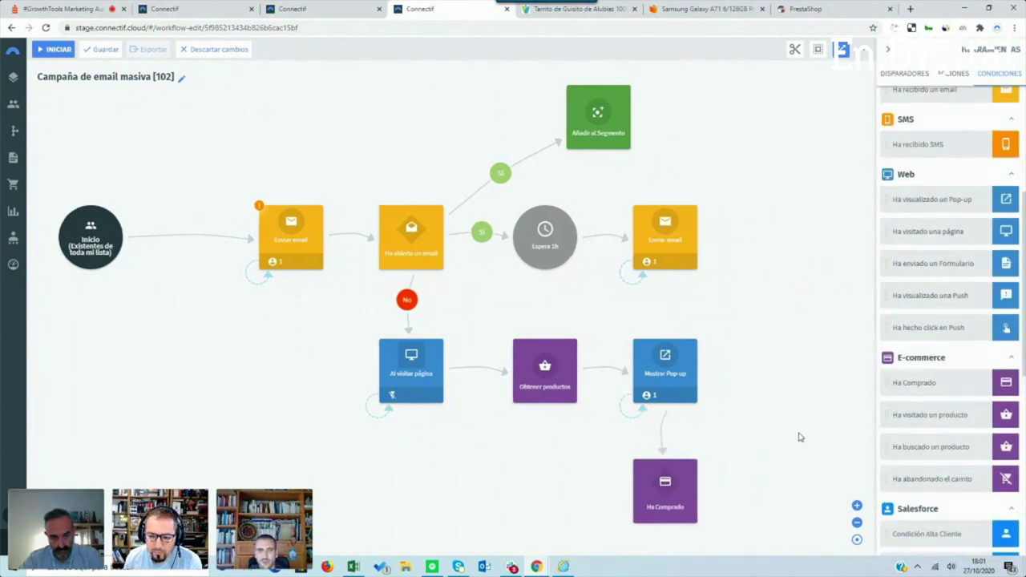
{"action": "left_click", "coordinate": [951, 72]}
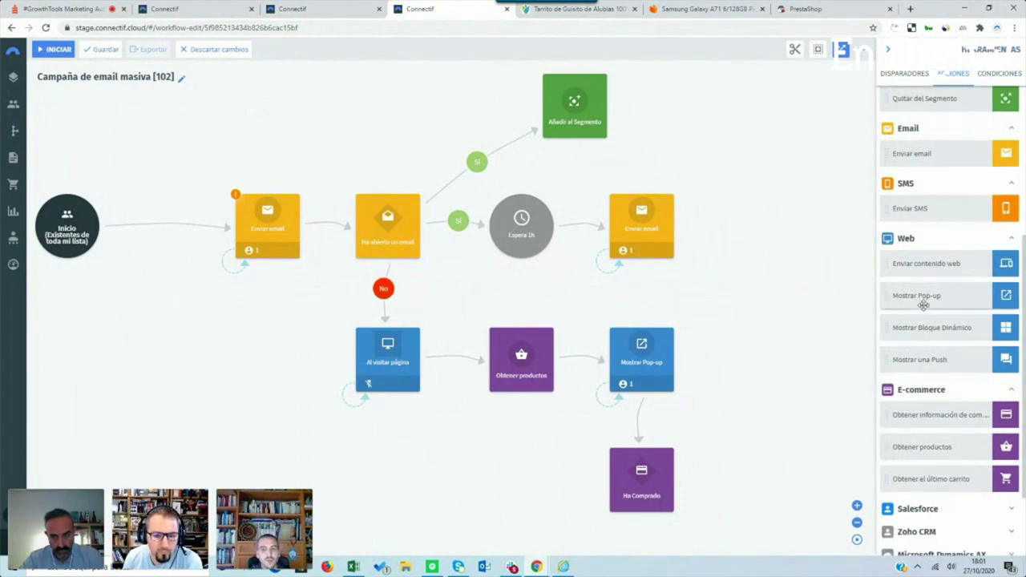
{"action": "left_click_drag", "start_coordinate": [922, 360], "coordinate": [721, 479]}
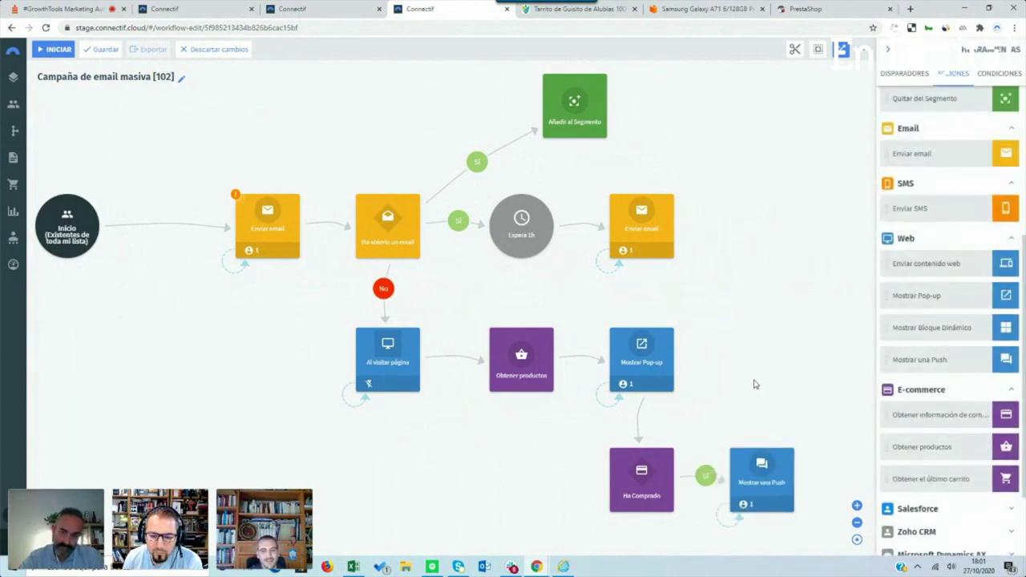
{"action": "left_click", "coordinate": [277, 232]}
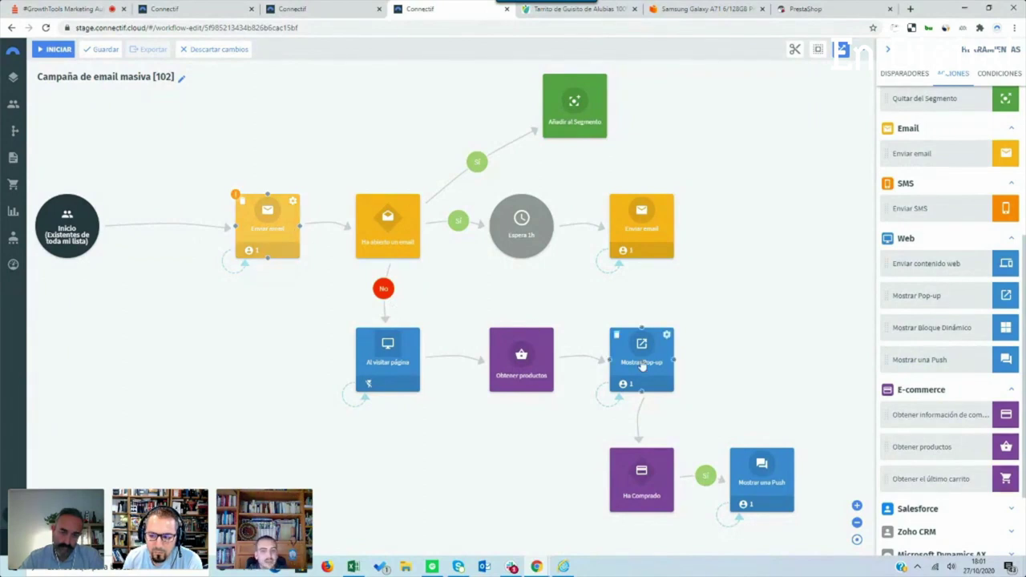
{"action": "left_click", "coordinate": [611, 362]}
{"action": "left_click", "coordinate": [784, 497]}
{"action": "left_click", "coordinate": [441, 471]}
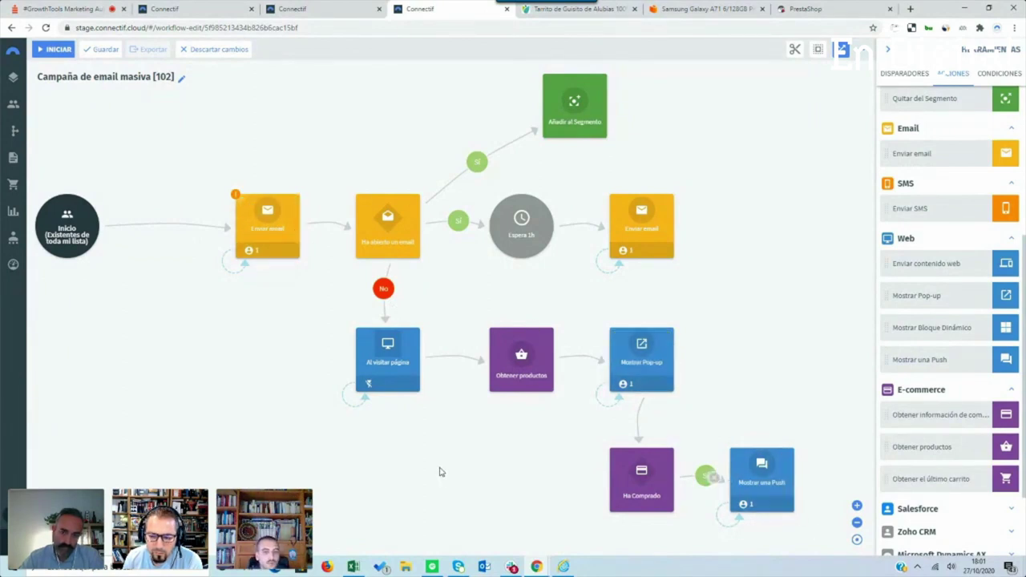
{"action": "left_click_drag", "start_coordinate": [442, 474], "coordinate": [446, 481]}
Delete all the nodes that follow the first Enviar email action in the workflow
{"action": "left_click_drag", "start_coordinate": [826, 97], "coordinate": [355, 530]}
{"action": "key", "text": "Delete"}
{"action": "left_click_drag", "start_coordinate": [222, 382], "coordinate": [484, 425]}
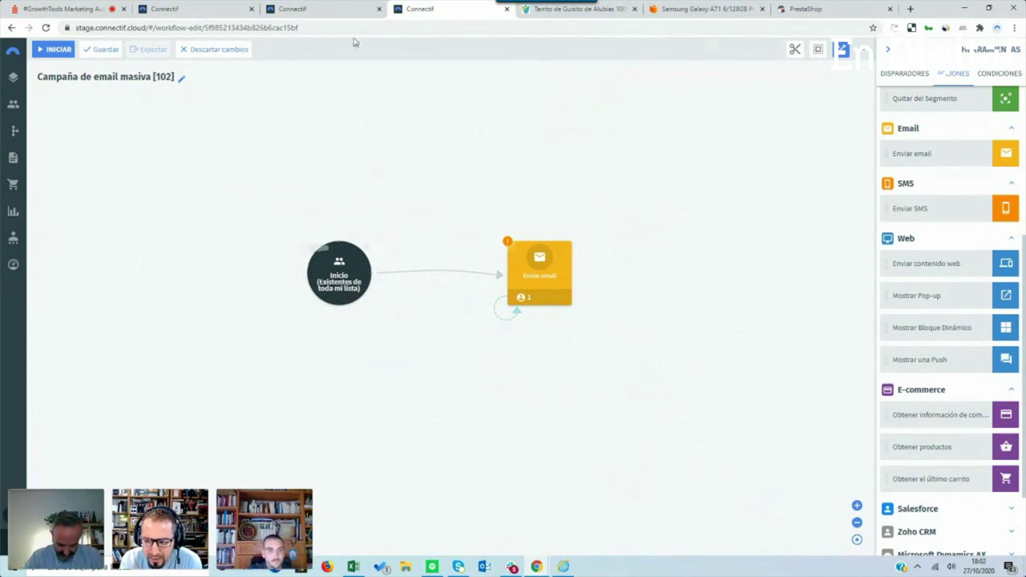
Open the Connectif dashboard, examine the plan's activity and email usage for the period, and return to Campaña de email masiva [102]
{"action": "left_click", "coordinate": [336, 8]}
{"action": "left_click", "coordinate": [241, 6]}
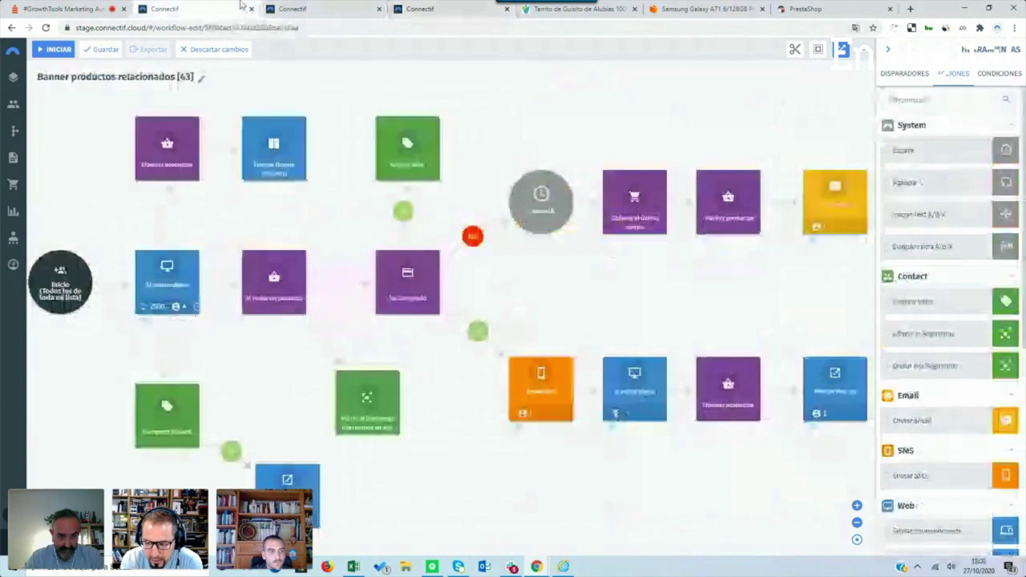
{"action": "left_click", "coordinate": [293, 8]}
{"action": "left_click", "coordinate": [66, 87]}
{"action": "left_click", "coordinate": [429, 314]}
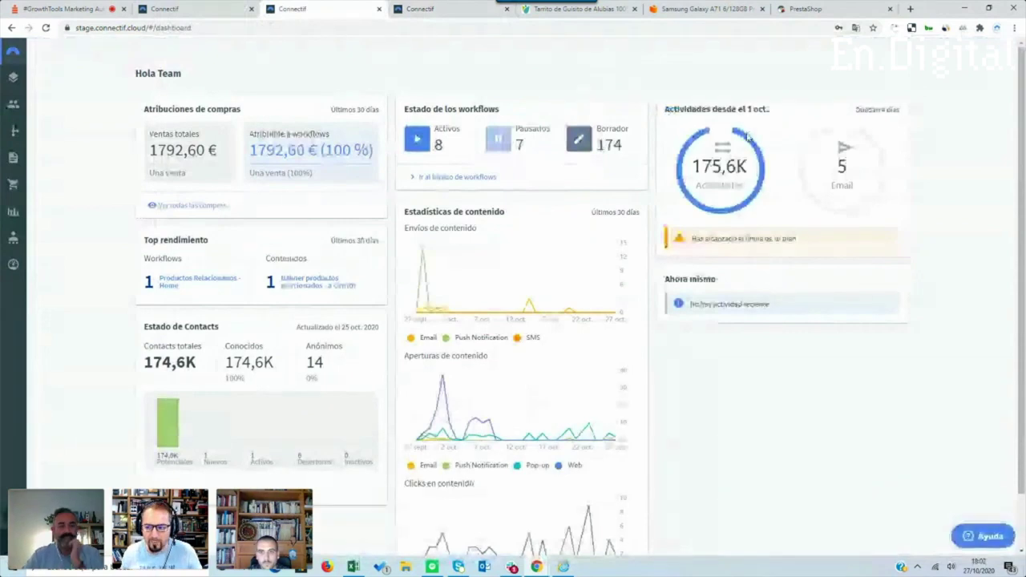
{"action": "mouse_move", "coordinate": [814, 141]}
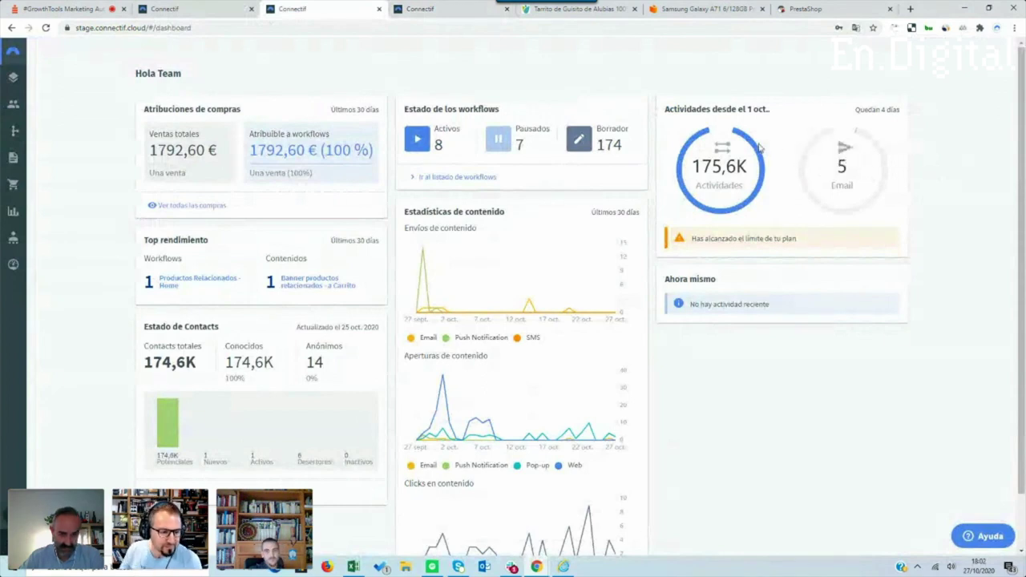
{"action": "left_click_drag", "start_coordinate": [771, 109], "coordinate": [743, 107]}
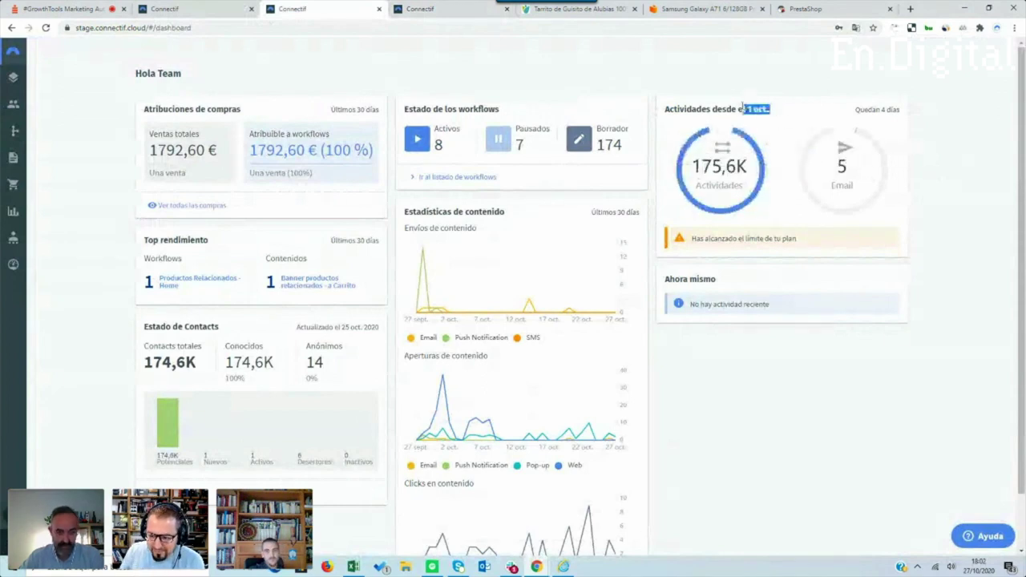
{"action": "left_click", "coordinate": [415, 7]}
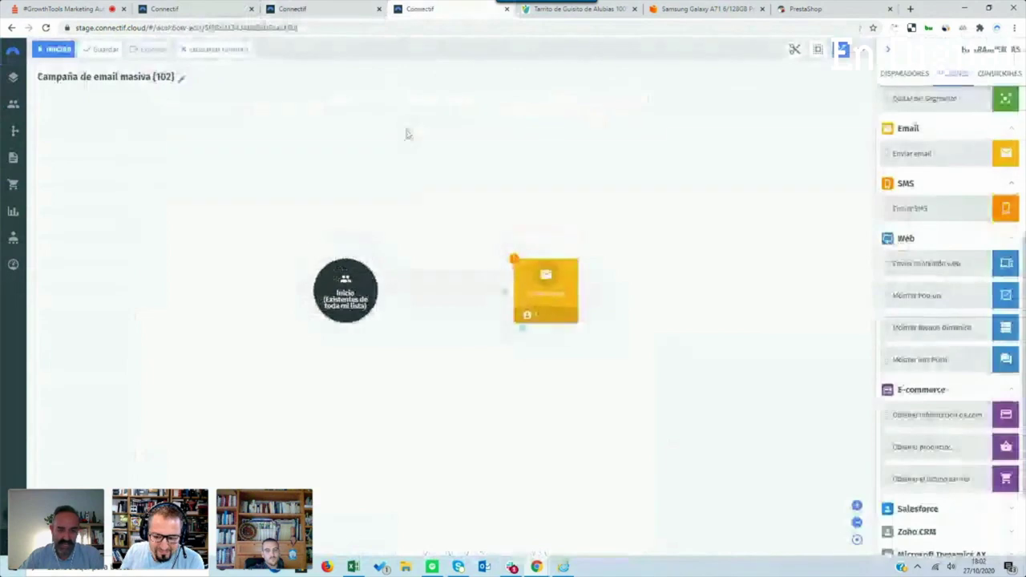
Review the dashboard briefly and examine the node structure of the Banner productos relacionados [43] workflow
{"action": "left_click", "coordinate": [312, 8]}
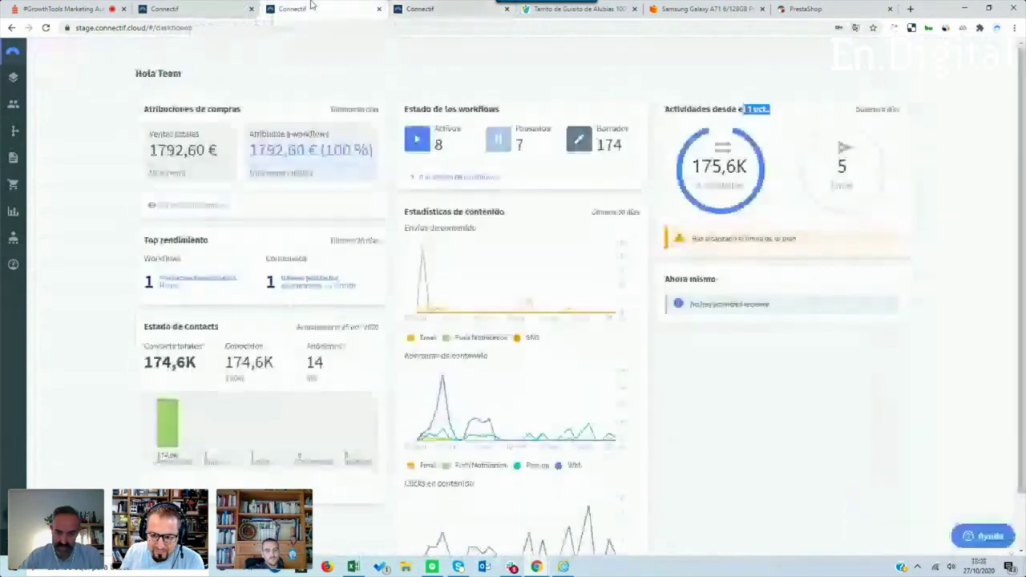
{"action": "left_click", "coordinate": [405, 7]}
{"action": "left_click", "coordinate": [207, 7]}
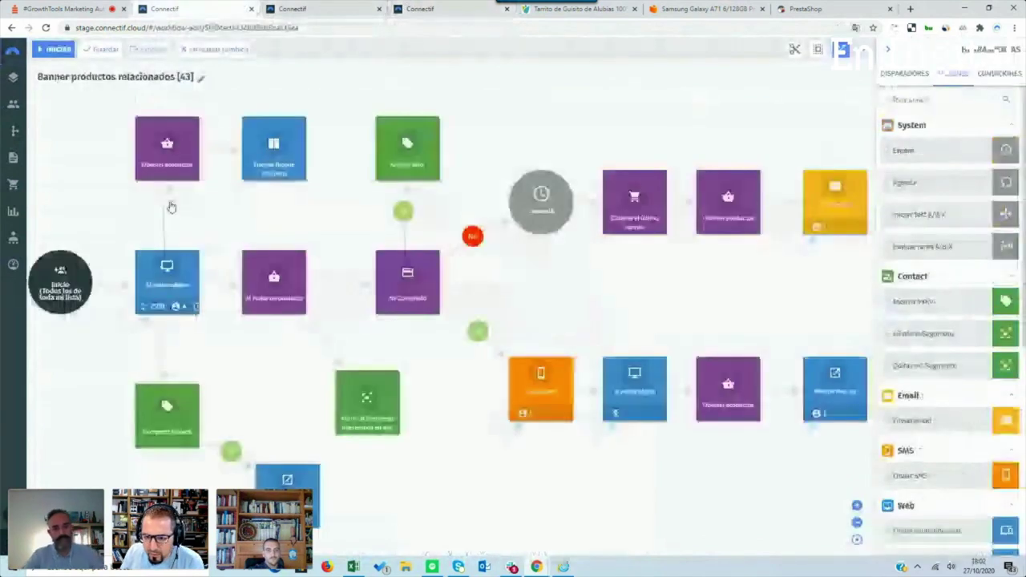
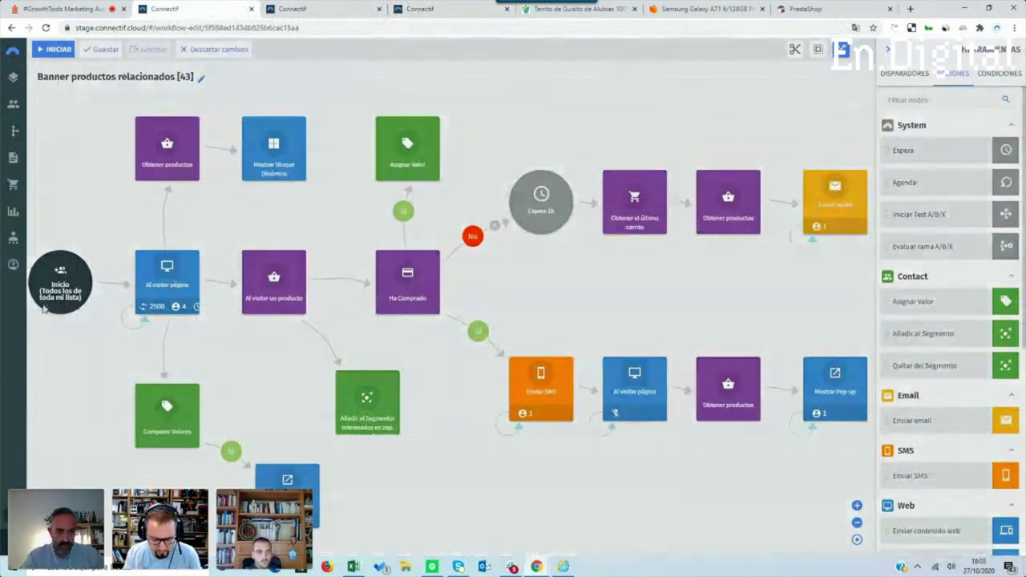
{"action": "mouse_move", "coordinate": [40, 88]}
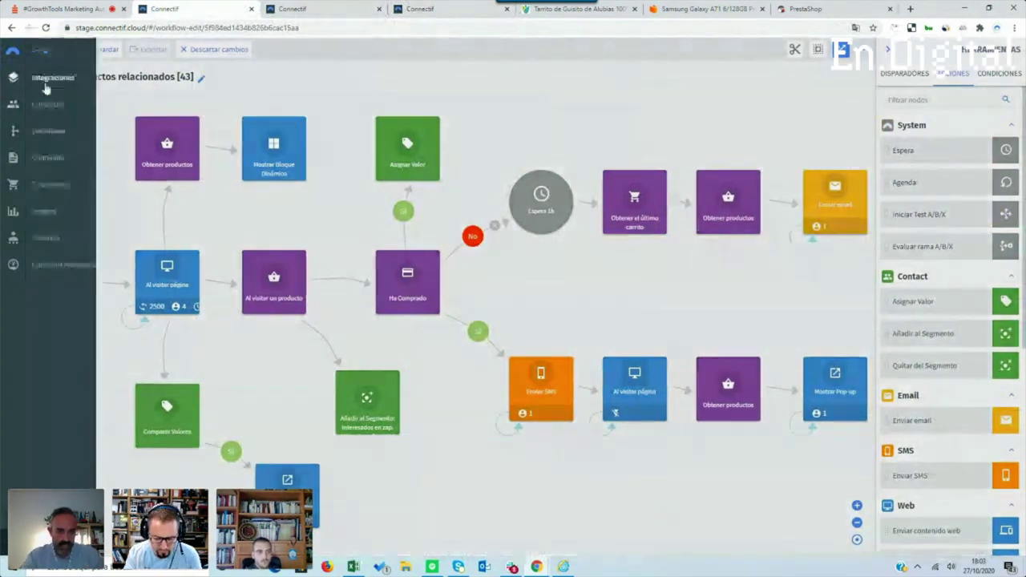
{"action": "mouse_move", "coordinate": [45, 132]}
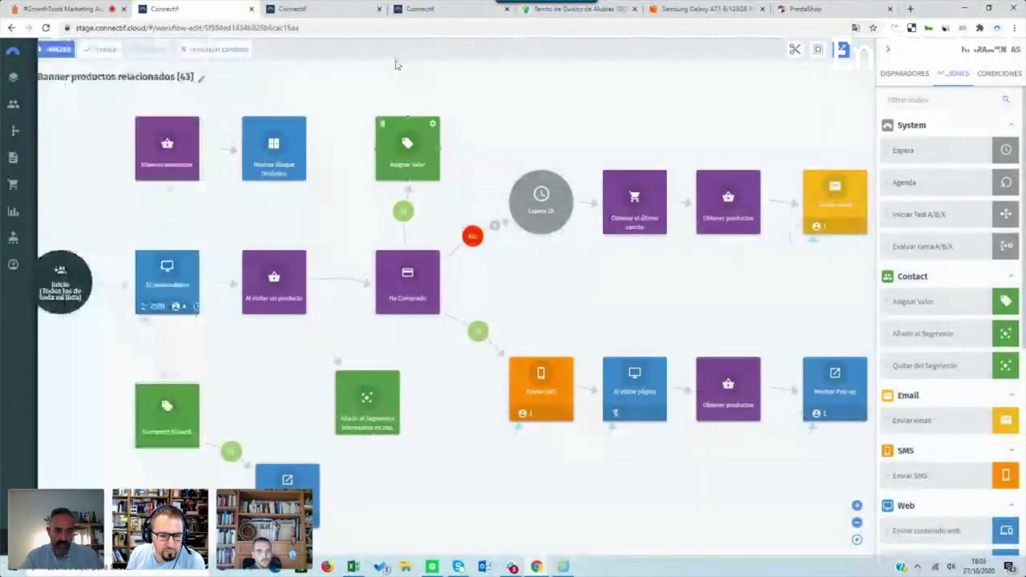
Leave the Campaña de email masiva (102) workflow, discarding its unsaved changes, and browse the Integraciones list
{"action": "left_click", "coordinate": [409, 7]}
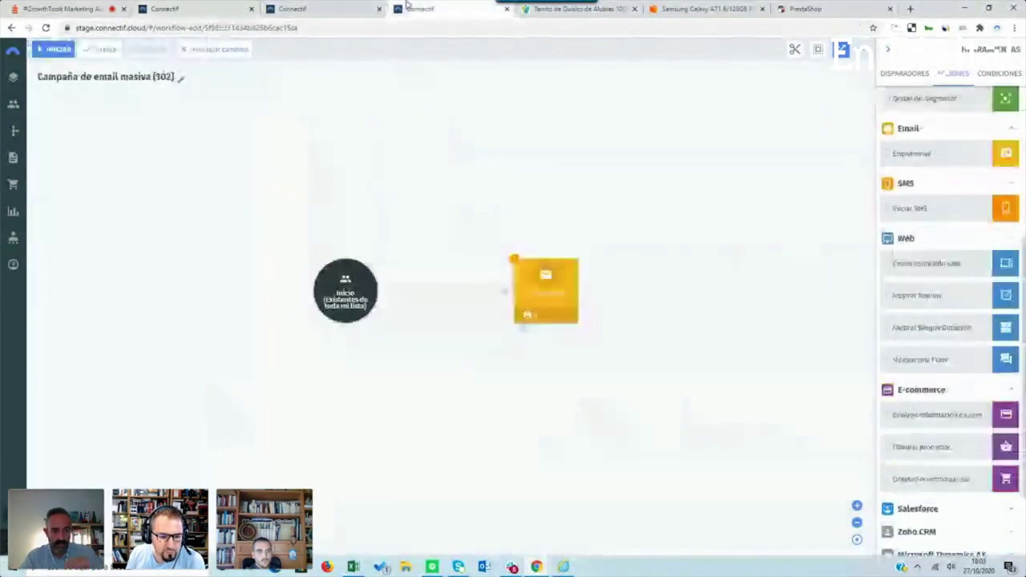
{"action": "left_click", "coordinate": [12, 77]}
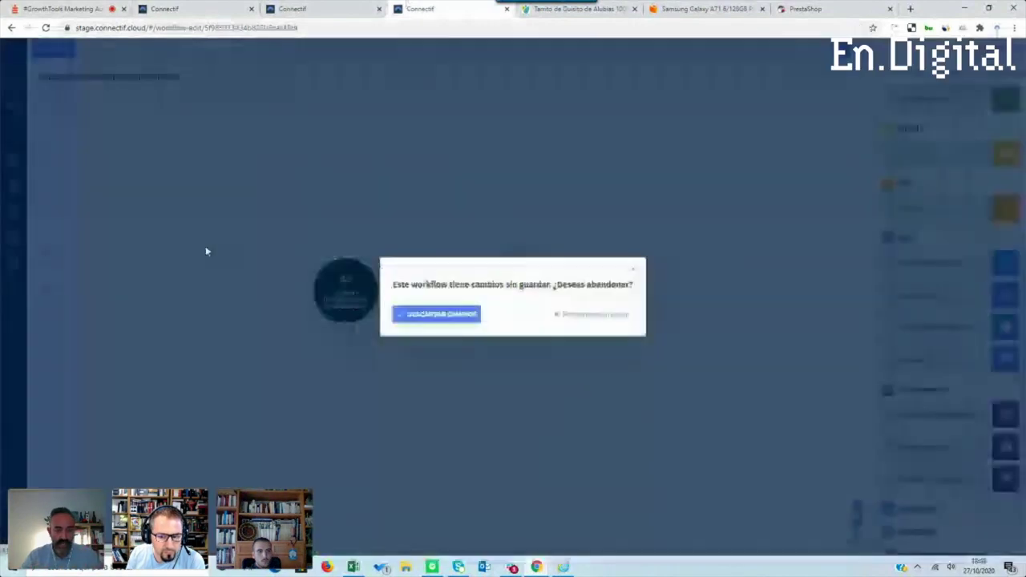
{"action": "left_click", "coordinate": [437, 316]}
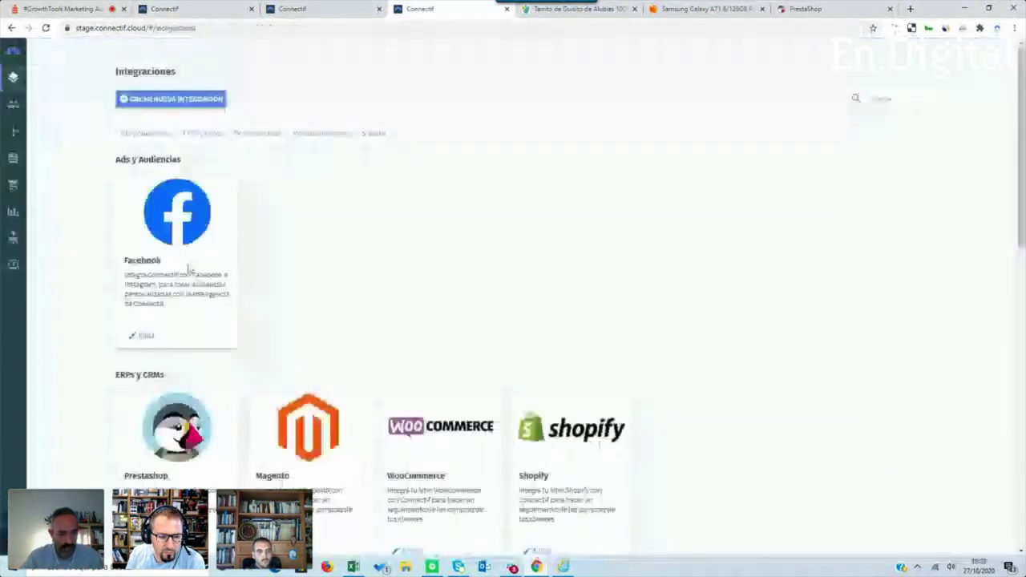
{"action": "scroll", "coordinate": [189, 269], "scroll_direction": "down", "scroll_amount": 2}
{"action": "scroll", "coordinate": [112, 271], "scroll_direction": "down", "scroll_amount": 2}
Open a new custom integration, examine its data sending and receiving sections, and return to the integrations list
{"action": "double_click", "coordinate": [117, 270]}
{"action": "left_click", "coordinate": [177, 355]}
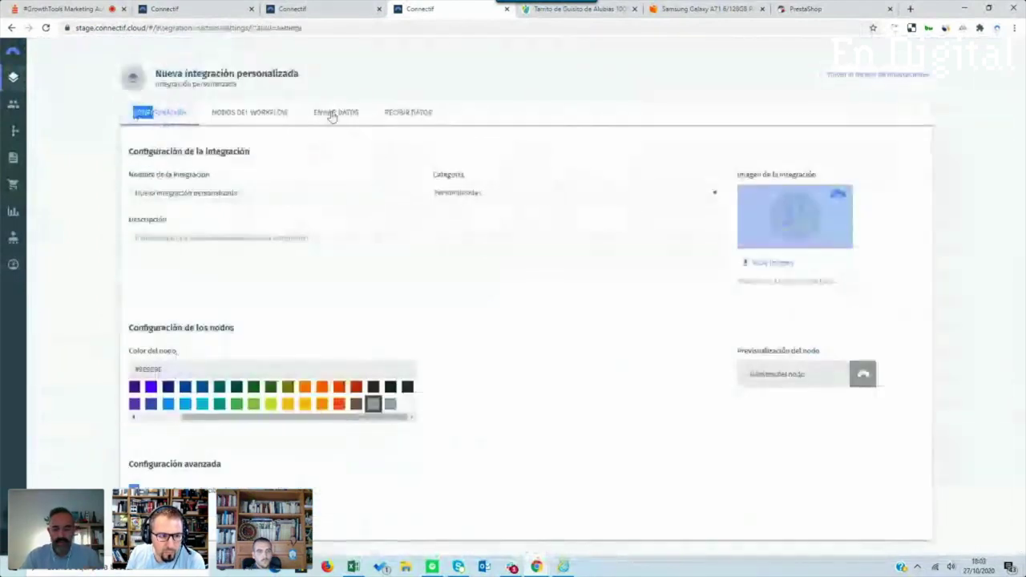
{"action": "left_click", "coordinate": [330, 112]}
{"action": "left_click", "coordinate": [403, 113]}
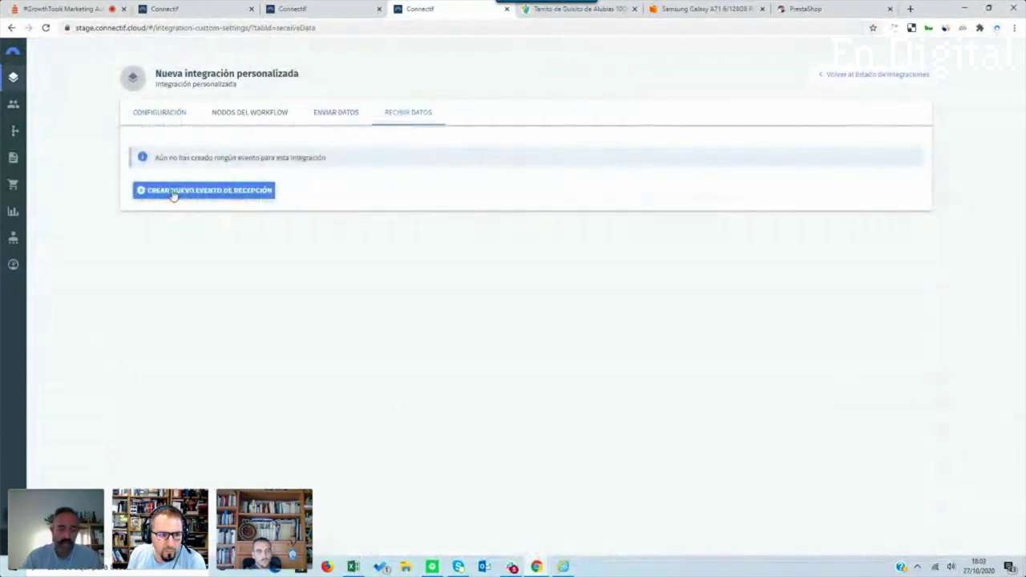
{"action": "left_click", "coordinate": [318, 117]}
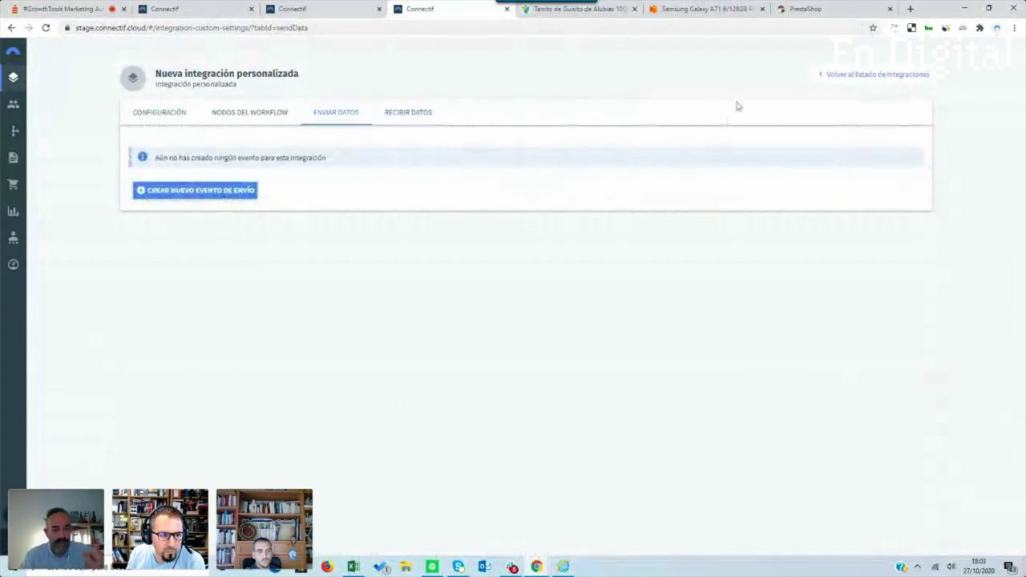
{"action": "left_click", "coordinate": [826, 75]}
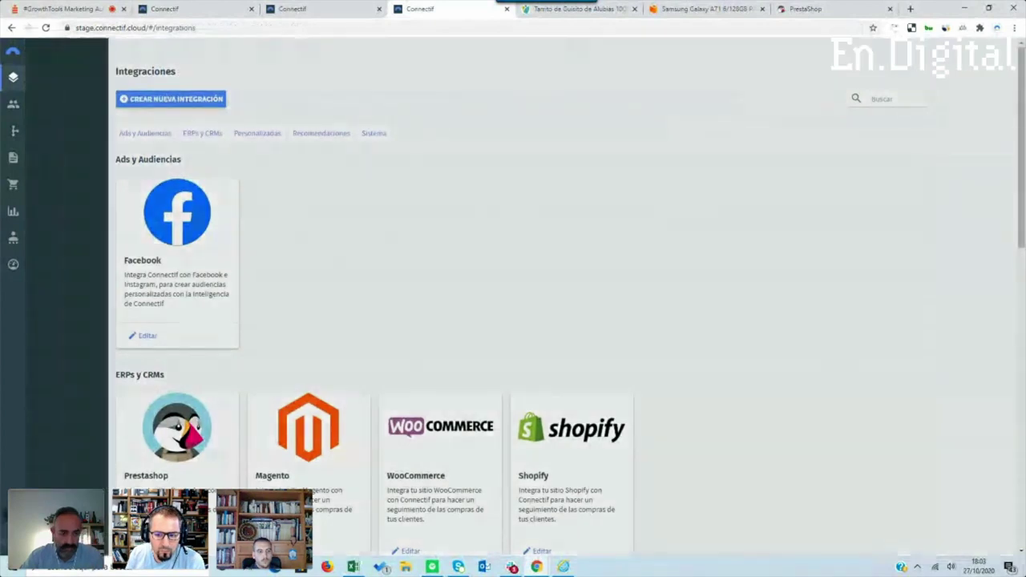
Cancel exiting the application, view the Connectif dashboard, and return to the Integraciones list
{"action": "left_click", "coordinate": [13, 263]}
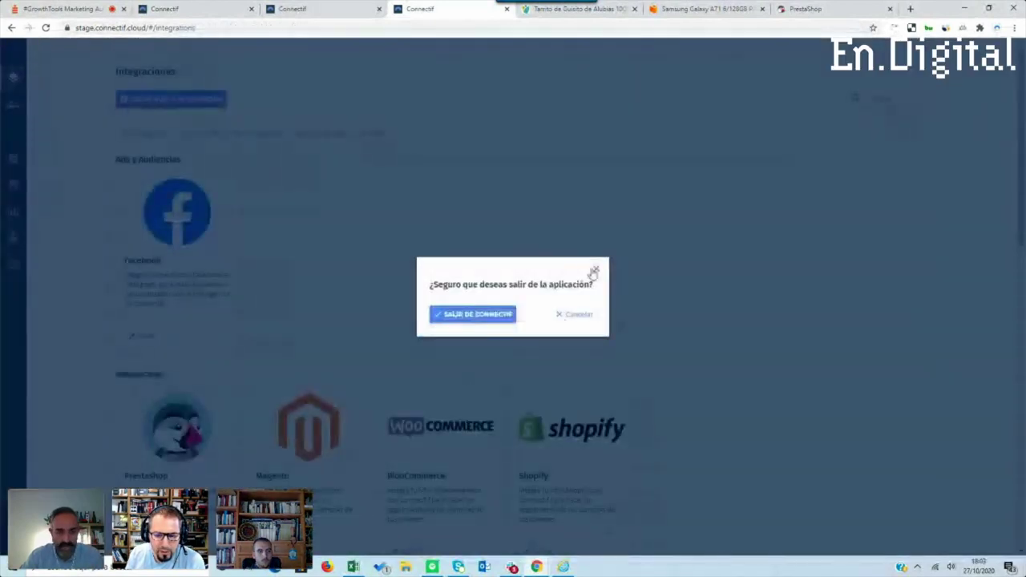
{"action": "left_click", "coordinate": [575, 317]}
{"action": "left_click", "coordinate": [16, 61]}
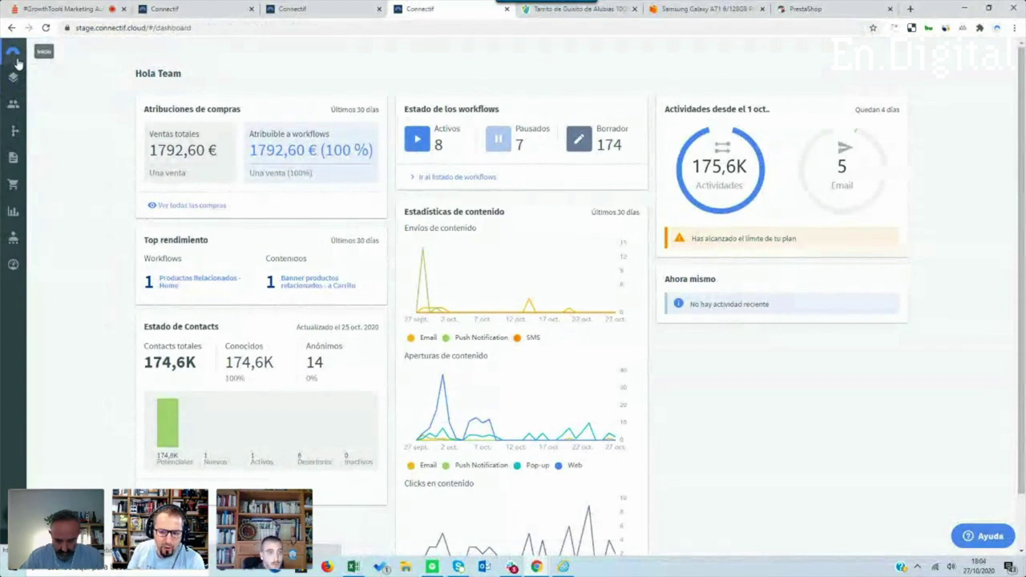
{"action": "left_click", "coordinate": [13, 77]}
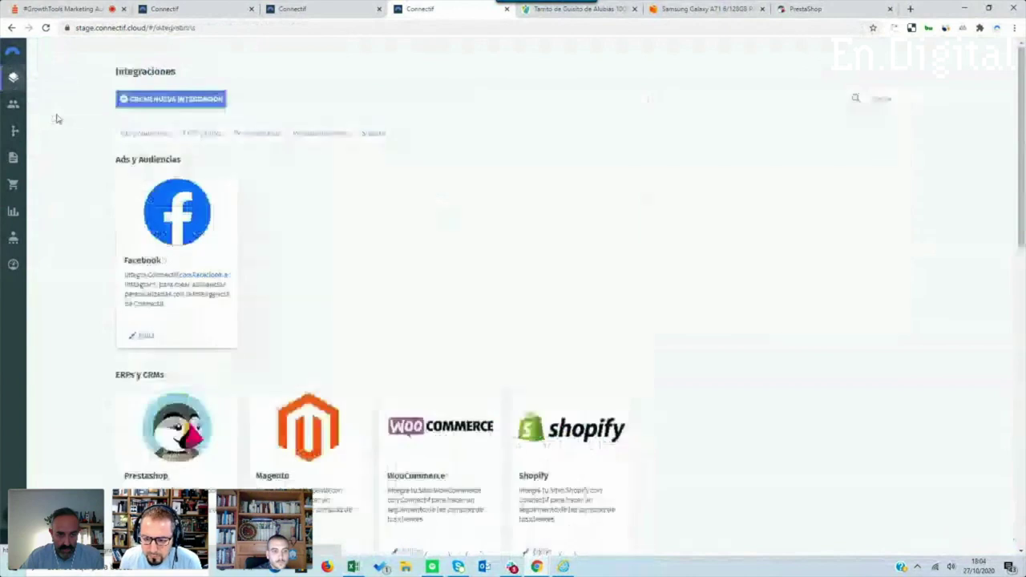
Open the Salesforce custom integration and look through its data reception events, including "Alta Cliente" and "Quejas"
{"action": "scroll", "coordinate": [69, 150], "scroll_direction": "down", "scroll_amount": 2}
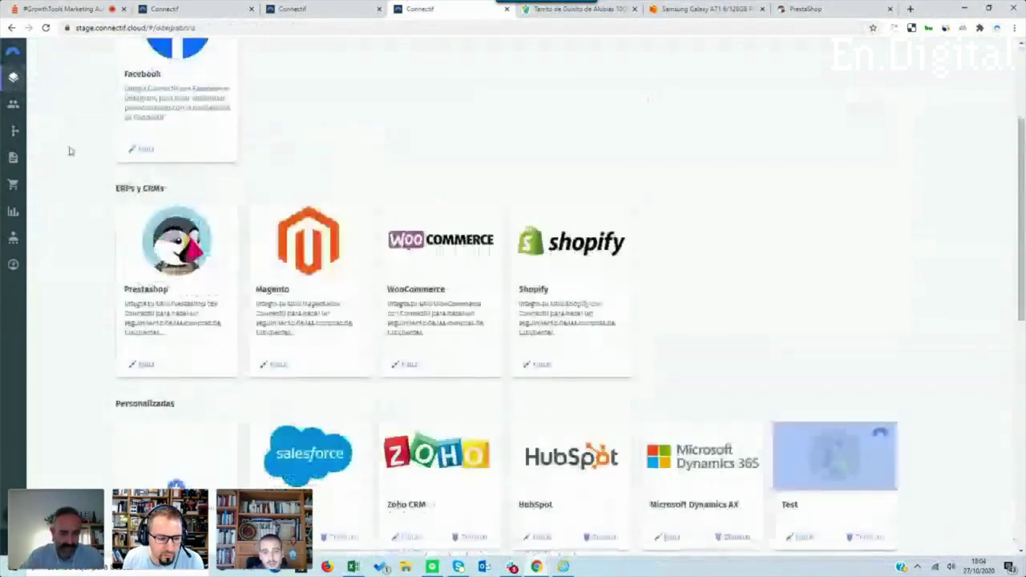
{"action": "scroll", "coordinate": [69, 151], "scroll_direction": "down", "scroll_amount": 2}
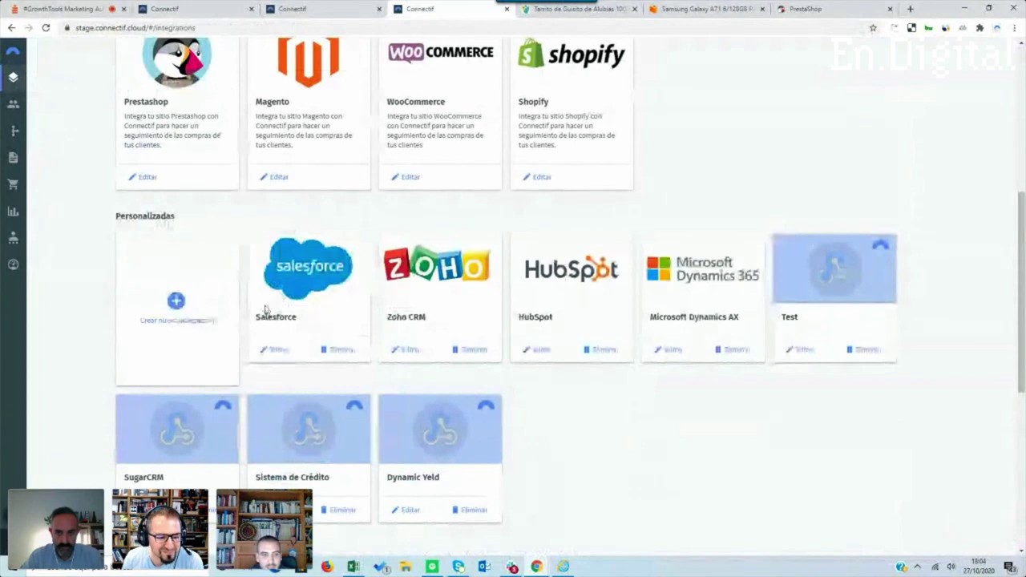
{"action": "left_click", "coordinate": [278, 350]}
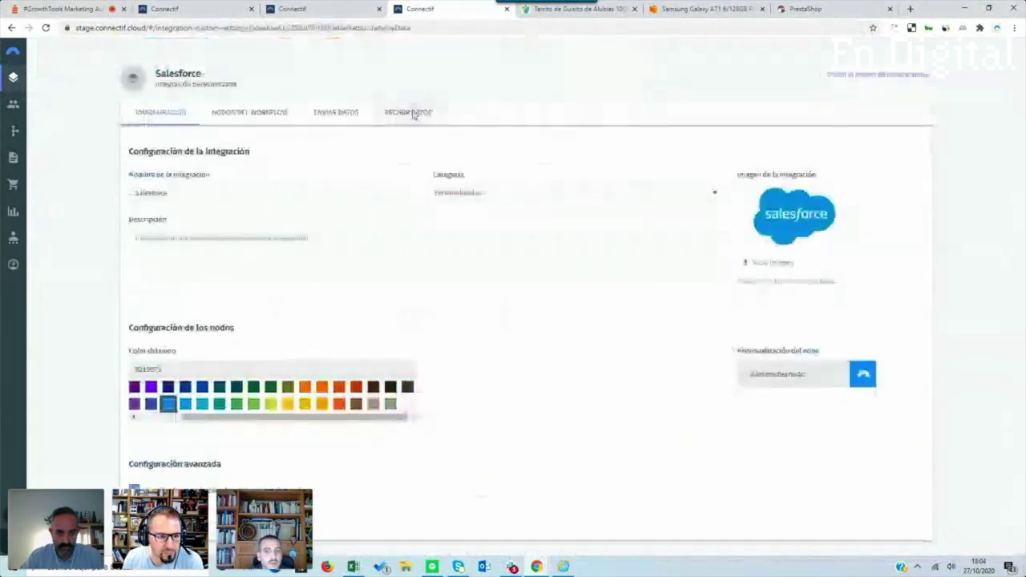
{"action": "left_click", "coordinate": [408, 112]}
{"action": "left_click_drag", "start_coordinate": [356, 214], "coordinate": [385, 241]}
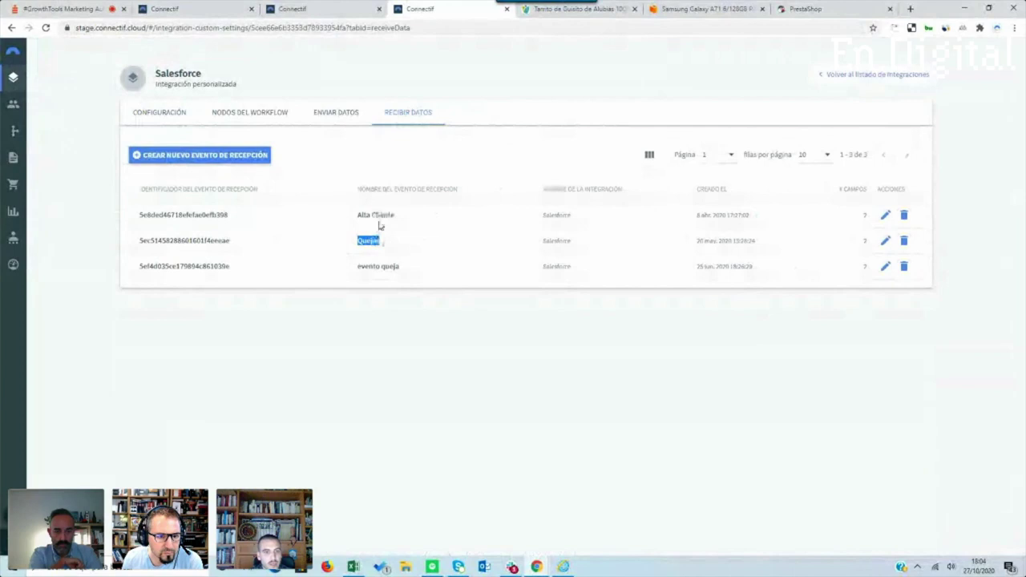
{"action": "left_click_drag", "start_coordinate": [358, 214], "coordinate": [396, 214]}
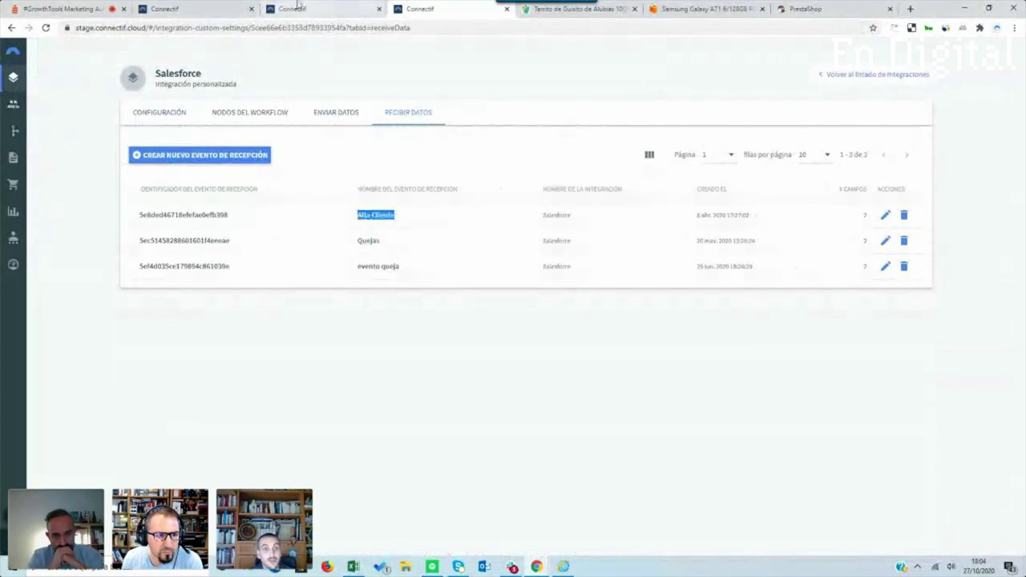
Clear every node except the start node from the "Banner productos relacionados [43]" workflow
{"action": "left_click", "coordinate": [206, 4]}
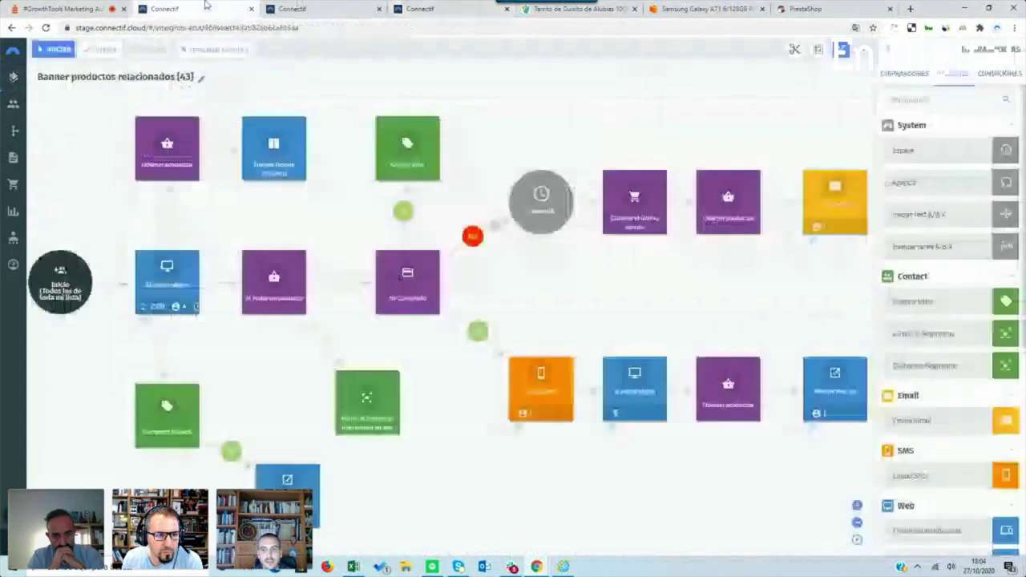
{"action": "left_click_drag", "start_coordinate": [336, 113], "coordinate": [859, 552]}
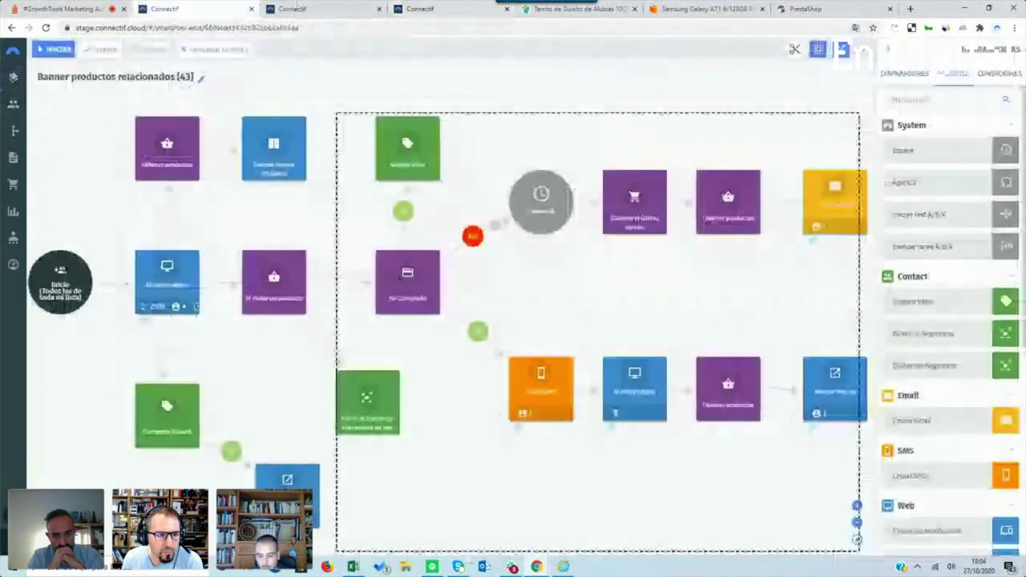
{"action": "left_click", "coordinate": [286, 460]}
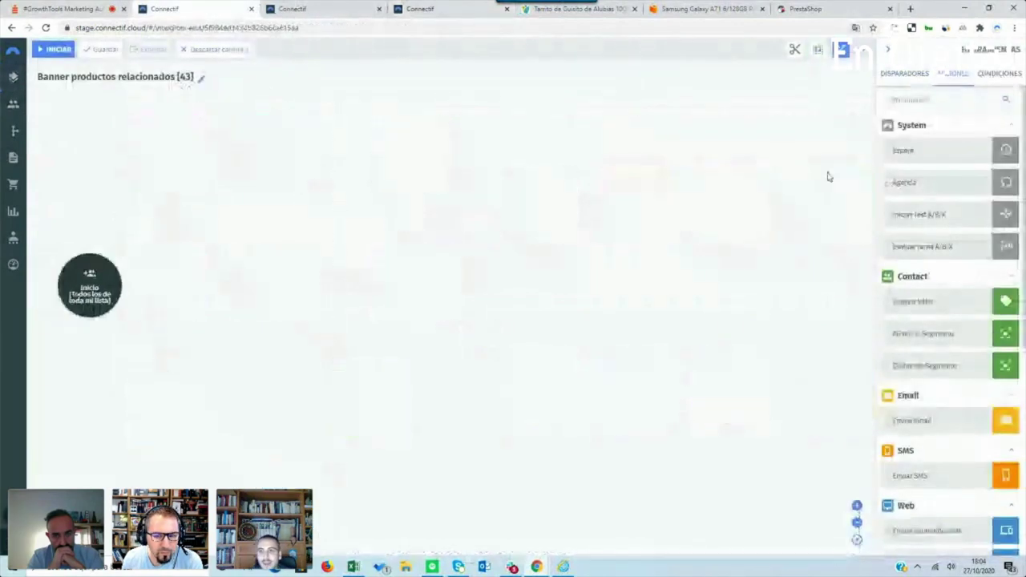
Add Salesforce's scissors-icon "Al Quejarse" trigger to the workflow, connected to the start node
{"action": "scroll", "coordinate": [934, 311], "scroll_direction": "down", "scroll_amount": 5}
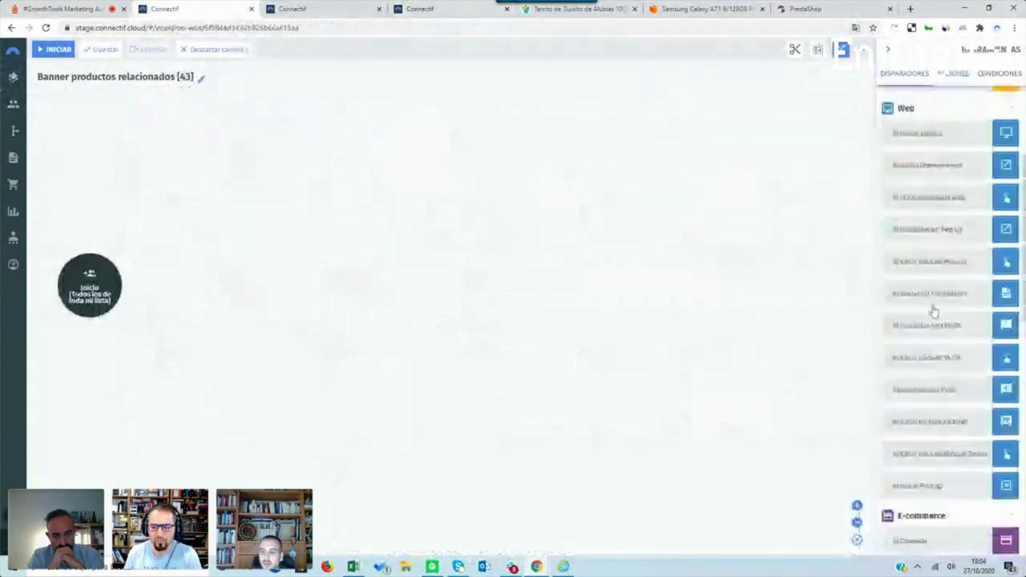
{"action": "scroll", "coordinate": [934, 311], "scroll_direction": "down", "scroll_amount": 5}
{"action": "scroll", "coordinate": [932, 310], "scroll_direction": "down", "scroll_amount": 1}
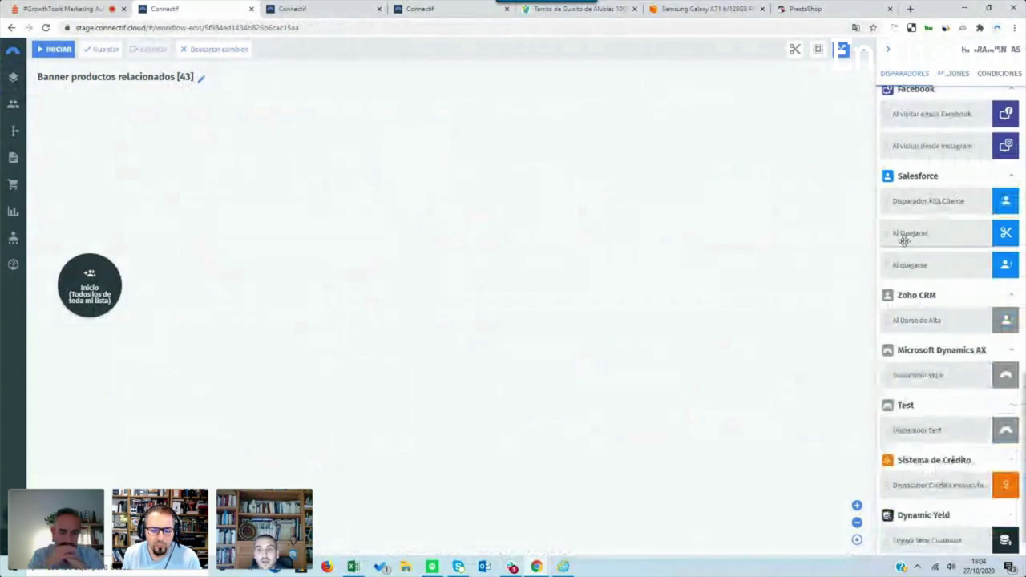
{"action": "left_click_drag", "start_coordinate": [762, 219], "coordinate": [241, 176]}
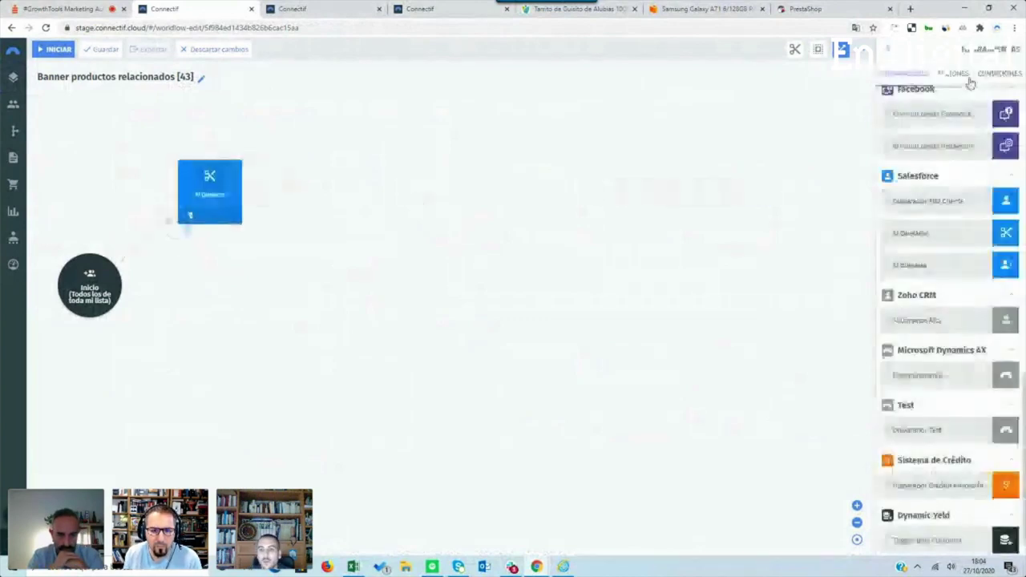
Add an "Añadir al Segmento" action and an "Enviar email" action as two branches after the "Al Quejarse" trigger
{"action": "left_click", "coordinate": [968, 79]}
{"action": "left_click_drag", "start_coordinate": [921, 332], "coordinate": [336, 105]}
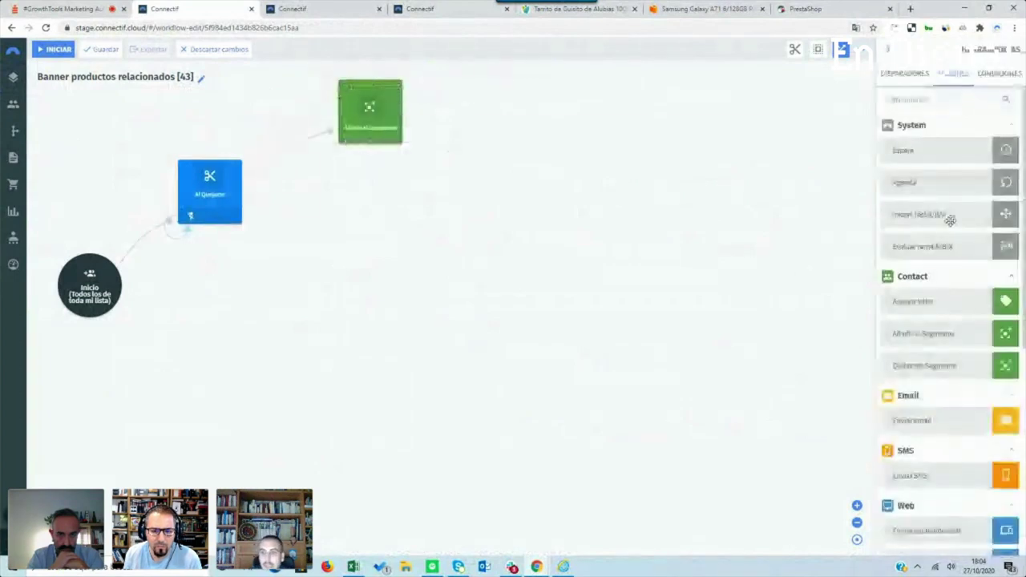
{"action": "left_click_drag", "start_coordinate": [956, 410], "coordinate": [366, 288]}
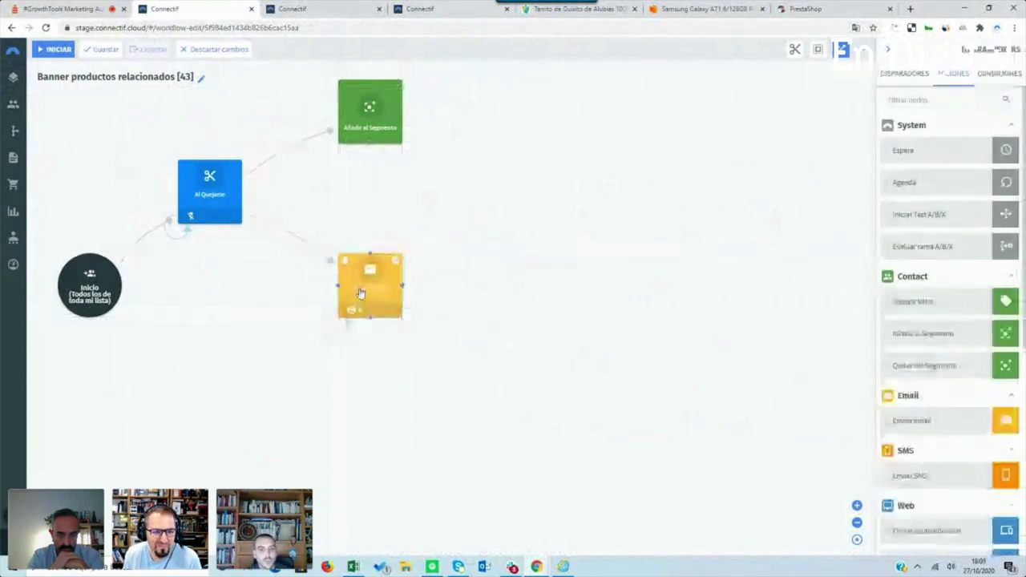
Extend the email branch with an "Al visitar página" trigger followed by a "Mostrar Pop-up" action
{"action": "left_click", "coordinate": [906, 77]}
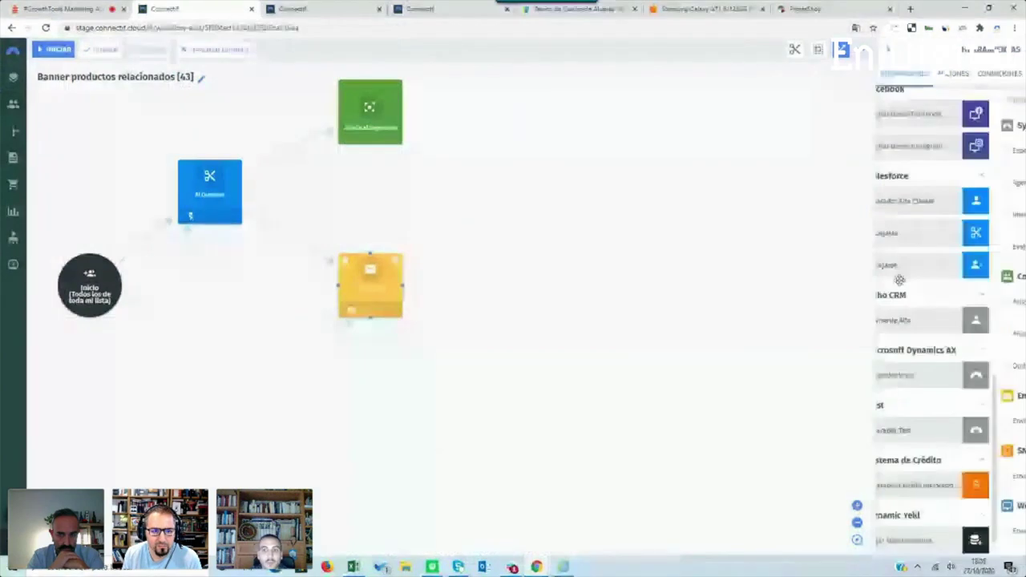
{"action": "left_click_drag", "start_coordinate": [900, 279], "coordinate": [502, 300]}
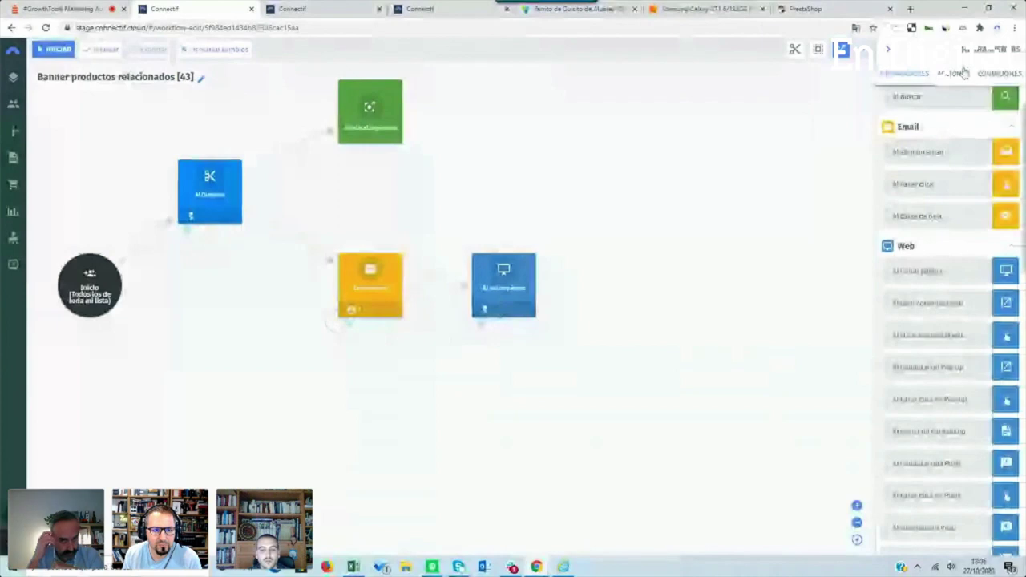
{"action": "scroll", "coordinate": [920, 329], "scroll_direction": "down", "scroll_amount": 3}
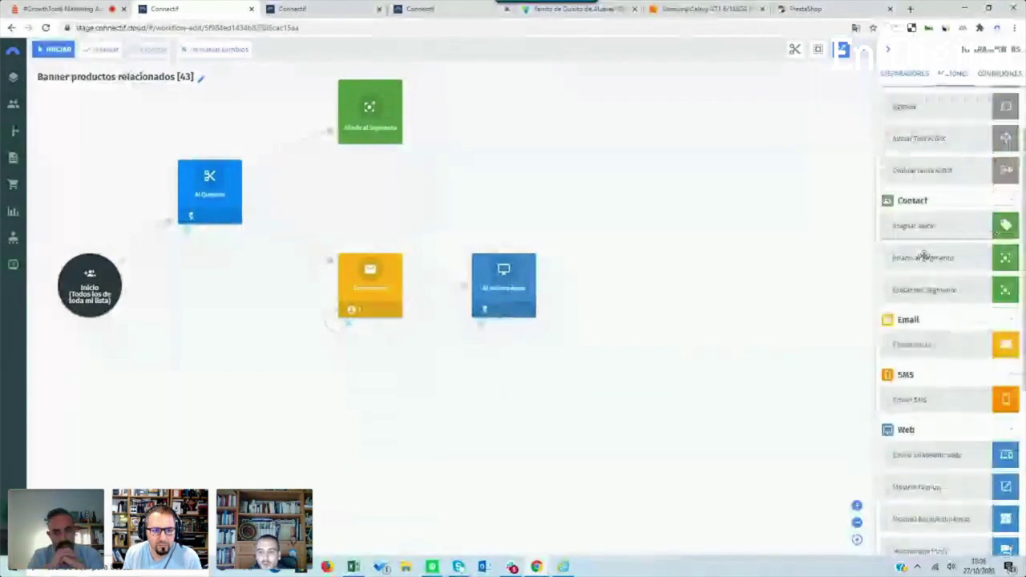
{"action": "left_click_drag", "start_coordinate": [917, 444], "coordinate": [595, 282]}
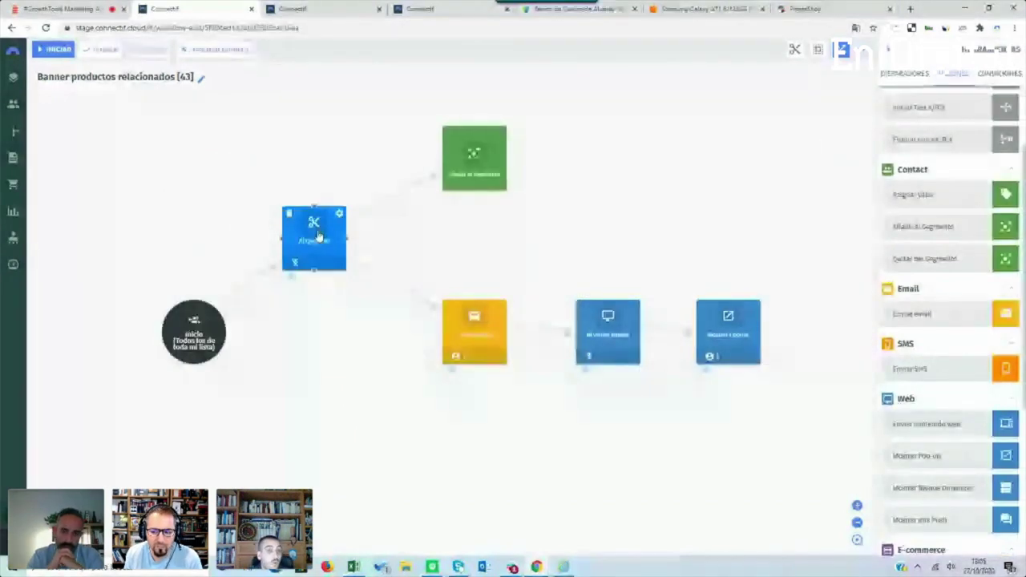
Look through the full list of available integrations, then view the account dashboard
{"action": "left_click", "coordinate": [420, 9]}
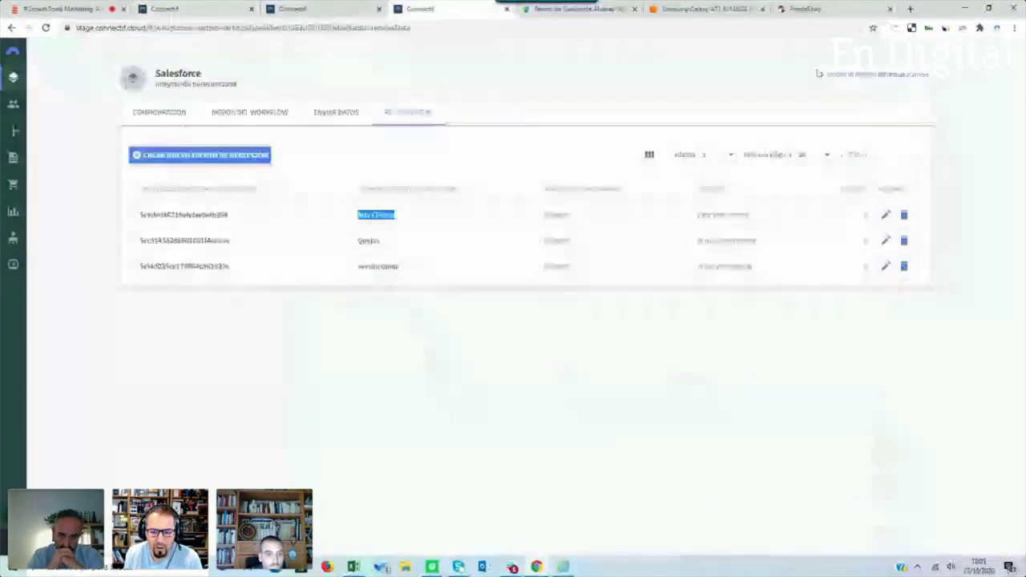
{"action": "left_click", "coordinate": [819, 74]}
{"action": "scroll", "coordinate": [353, 261], "scroll_direction": "down", "scroll_amount": 7}
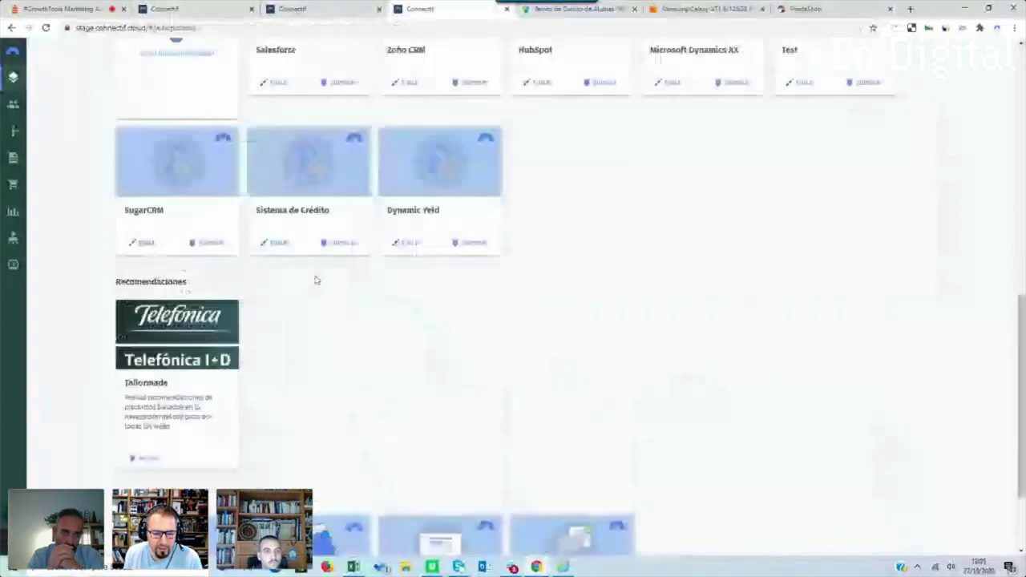
{"action": "scroll", "coordinate": [315, 279], "scroll_direction": "up", "scroll_amount": 8}
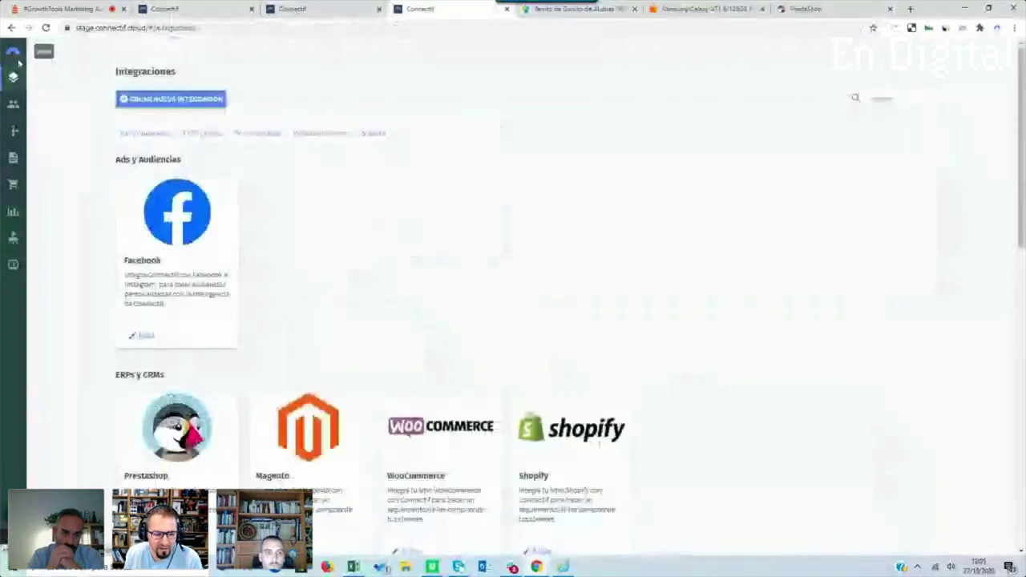
{"action": "left_click", "coordinate": [13, 50]}
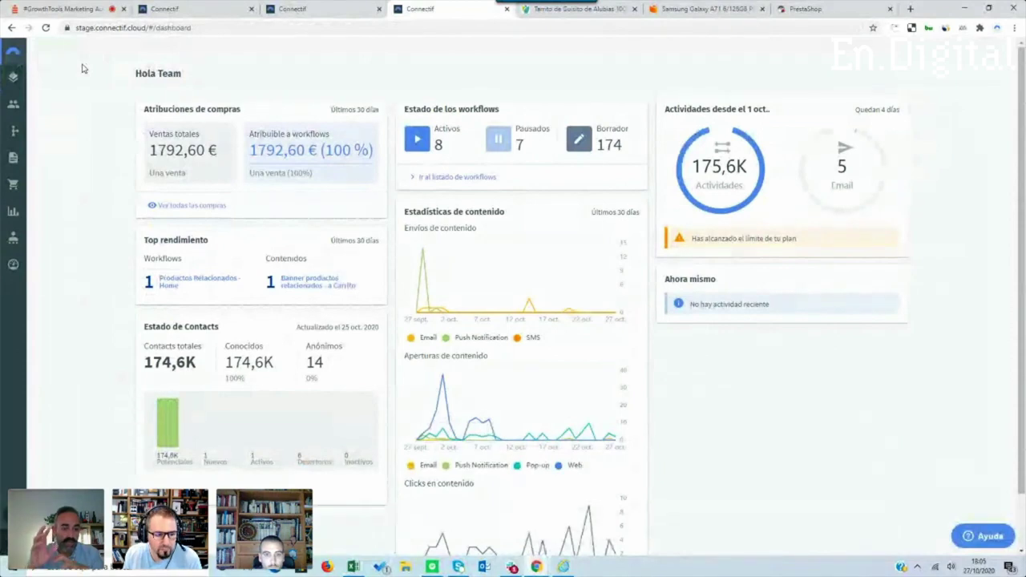
Close the extra Connectif tab and discard the changes to the "Banner productos relacionados [43]" workflow, returning to the workflow list
{"action": "left_click", "coordinate": [179, 7]}
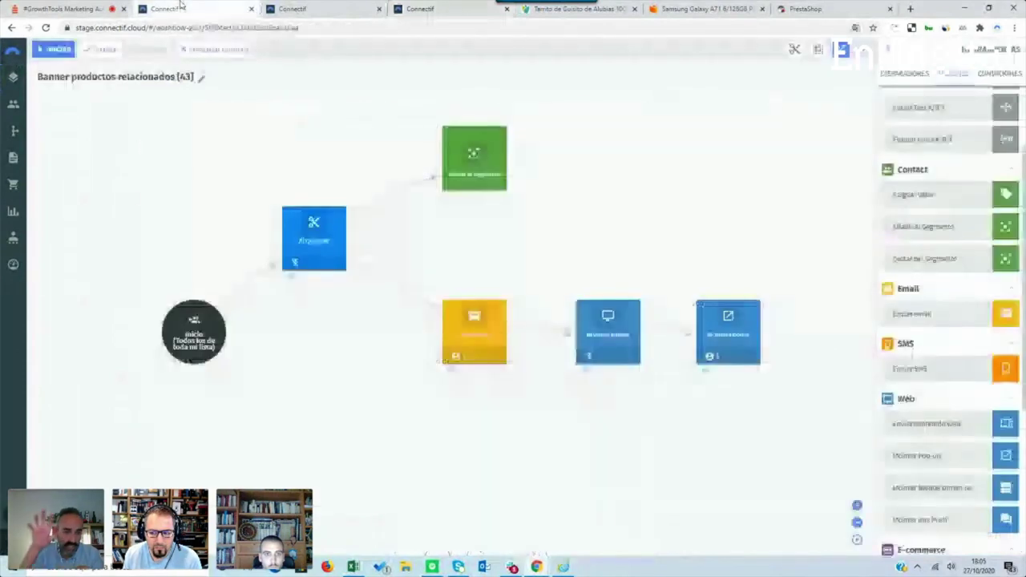
{"action": "left_click", "coordinate": [262, 8]}
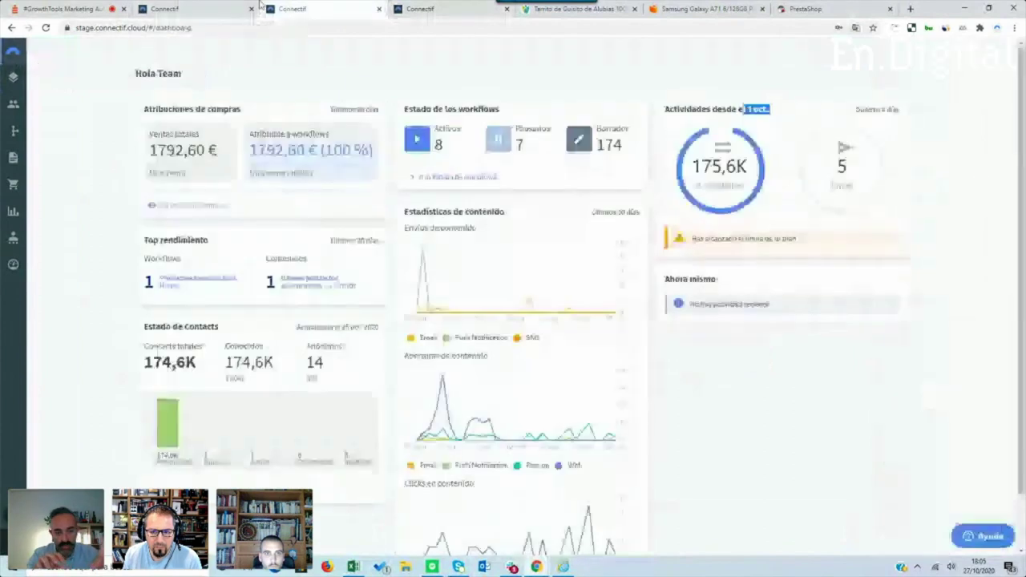
{"action": "left_click", "coordinate": [241, 9]}
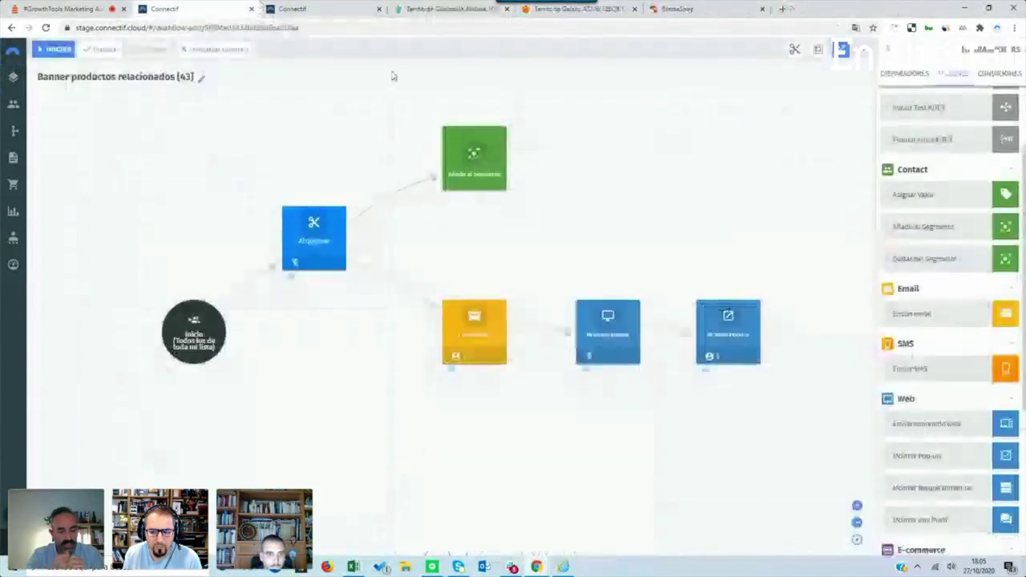
{"action": "left_click", "coordinate": [216, 49]}
{"action": "left_click", "coordinate": [411, 314]}
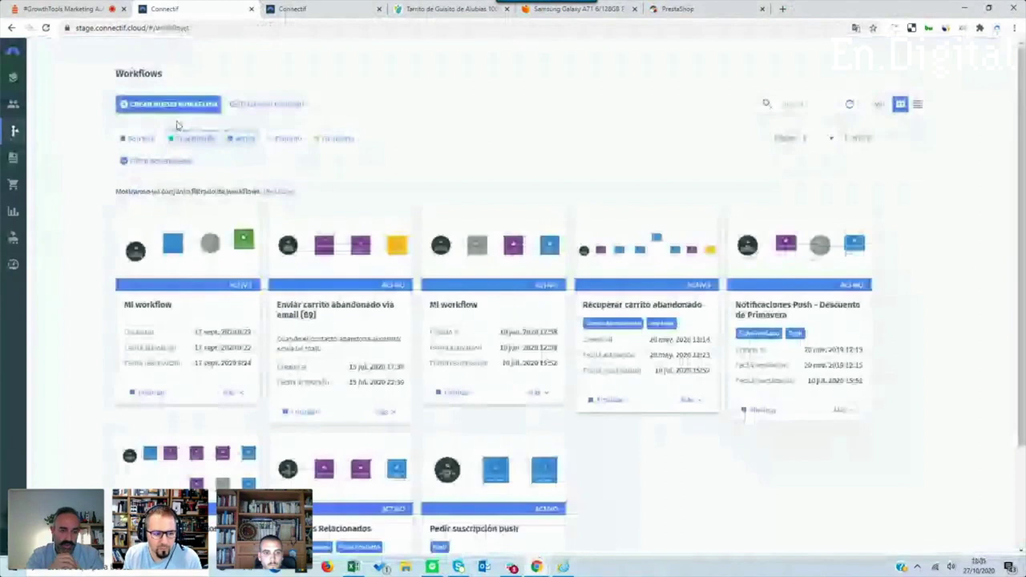
Create a new workflow from the "Enviar carrito abandonado vía email" template, keeping its suggested name
{"action": "left_click", "coordinate": [175, 105]}
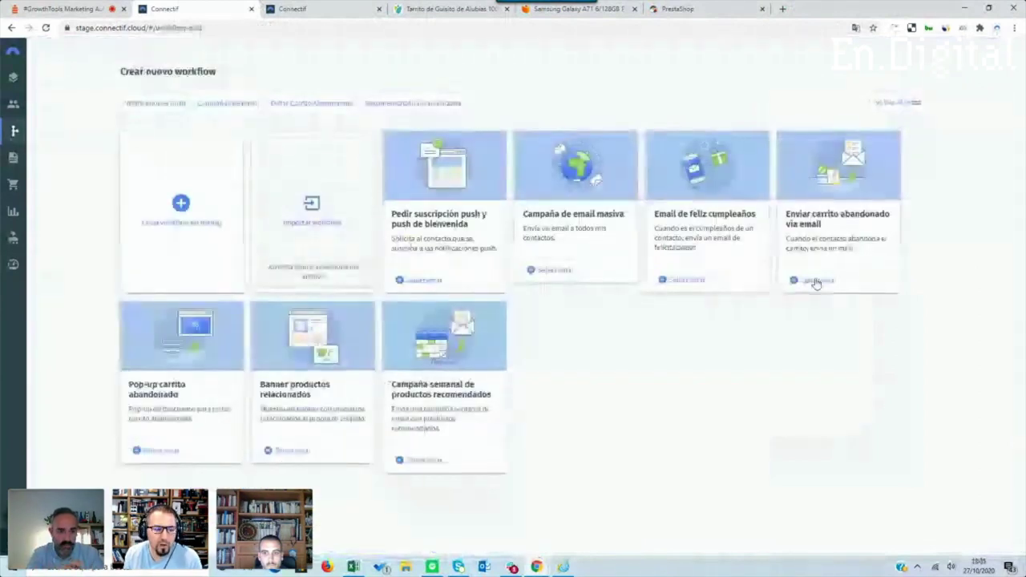
{"action": "left_click", "coordinate": [809, 282]}
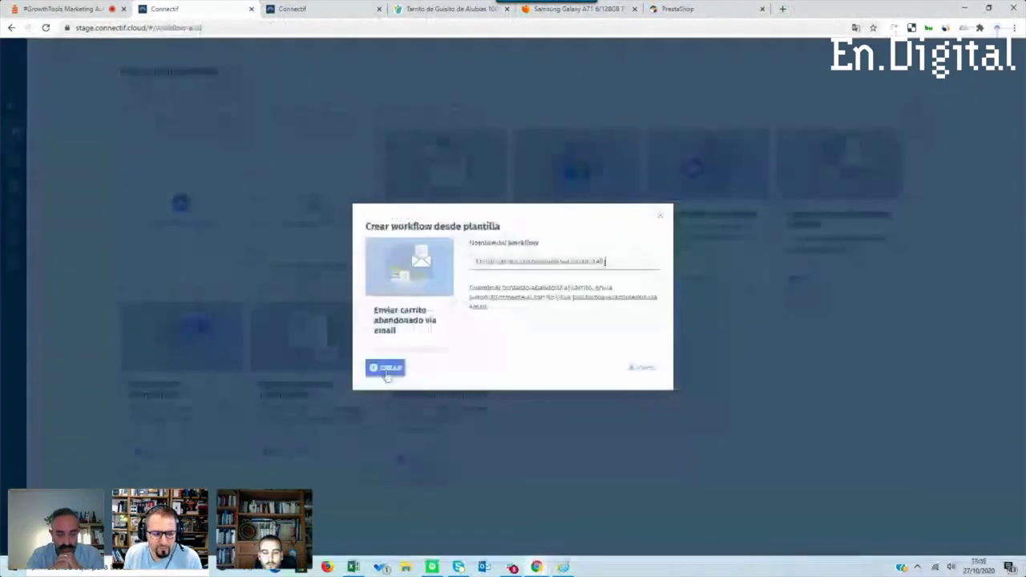
{"action": "left_click", "coordinate": [386, 370]}
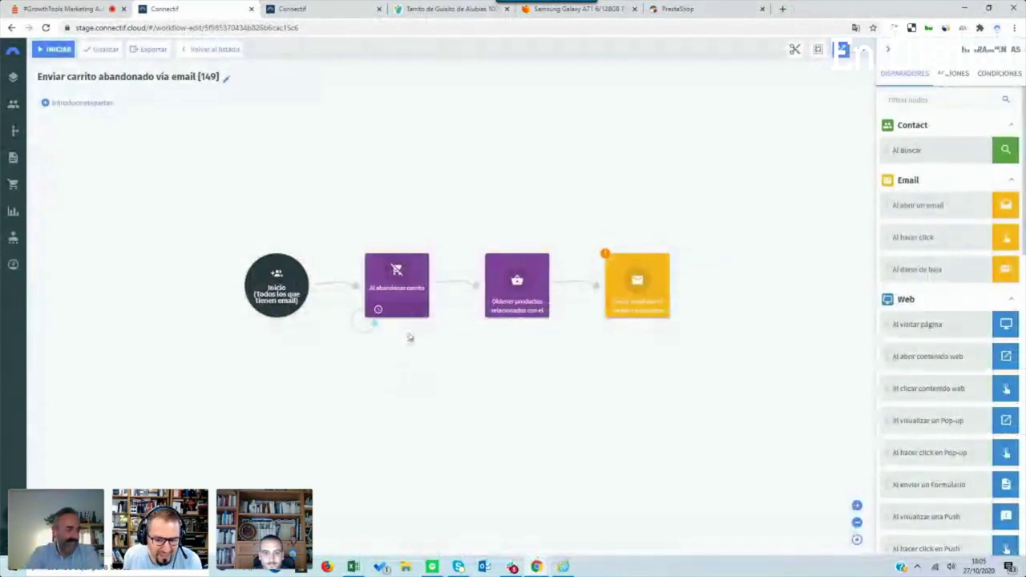
Open the email content of the workflow's email node in the editor and review its cart and related-product blocks
{"action": "left_click", "coordinate": [637, 292]}
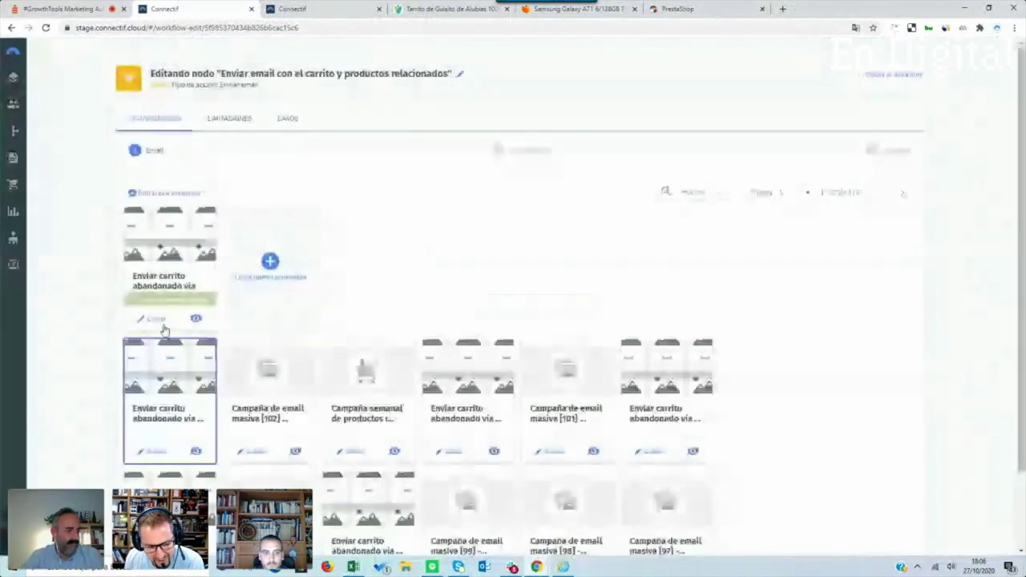
{"action": "left_click", "coordinate": [162, 326]}
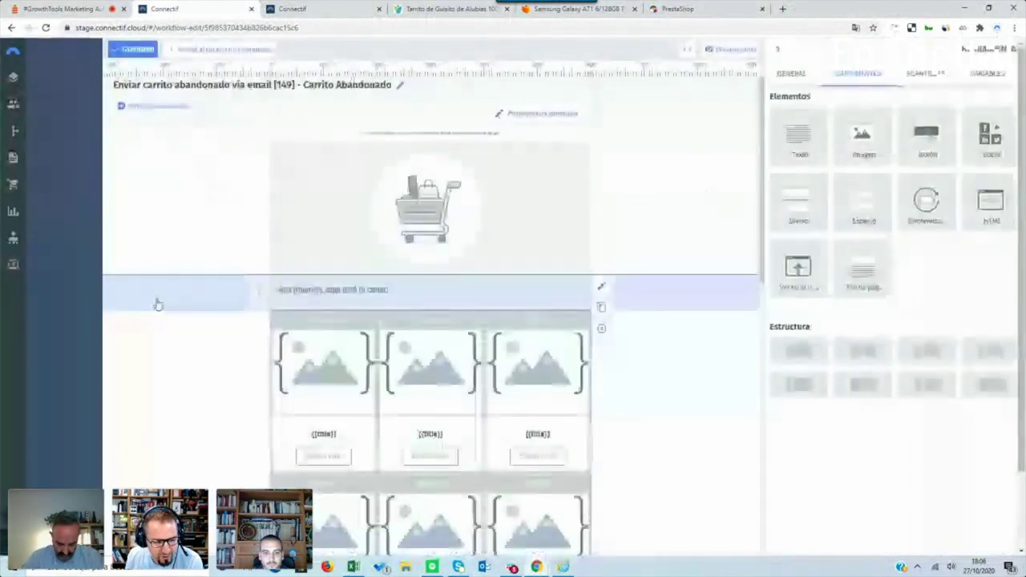
{"action": "scroll", "coordinate": [297, 367], "scroll_direction": "down", "scroll_amount": 3}
{"action": "scroll", "coordinate": [226, 339], "scroll_direction": "down", "scroll_amount": 2}
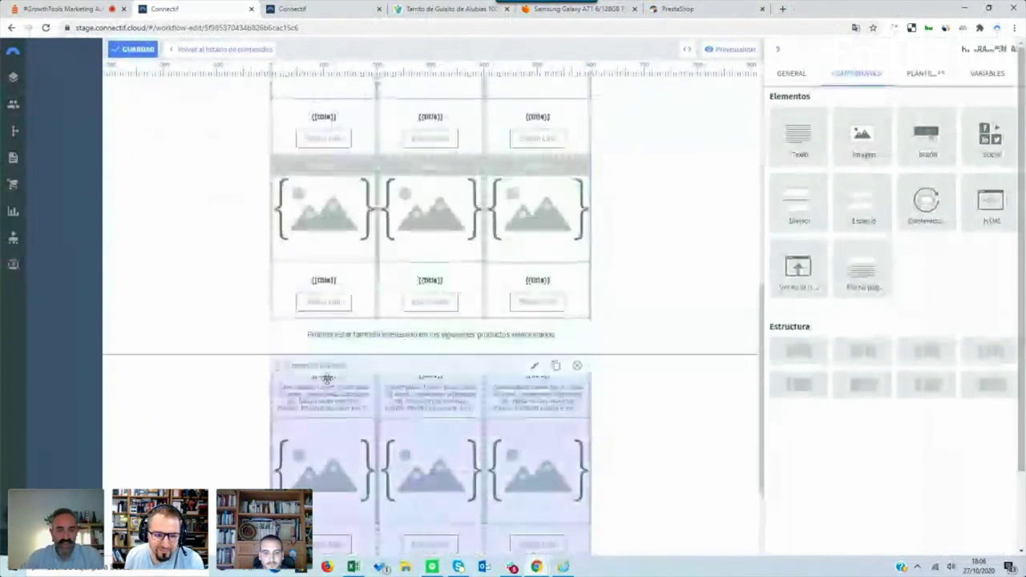
{"action": "scroll", "coordinate": [320, 409], "scroll_direction": "down", "scroll_amount": 3}
{"action": "scroll", "coordinate": [218, 313], "scroll_direction": "up", "scroll_amount": 4}
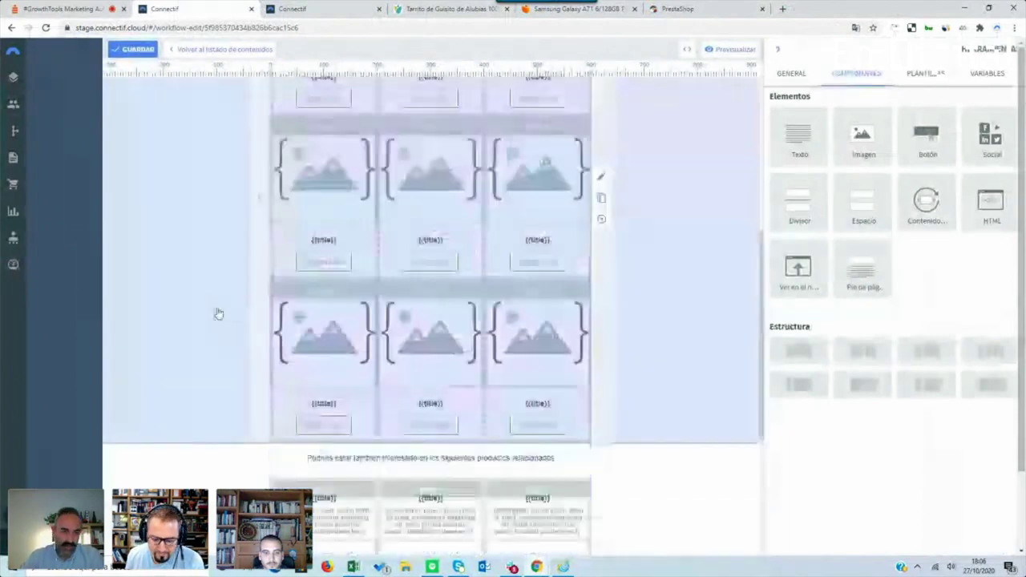
{"action": "scroll", "coordinate": [343, 236], "scroll_direction": "up", "scroll_amount": 5}
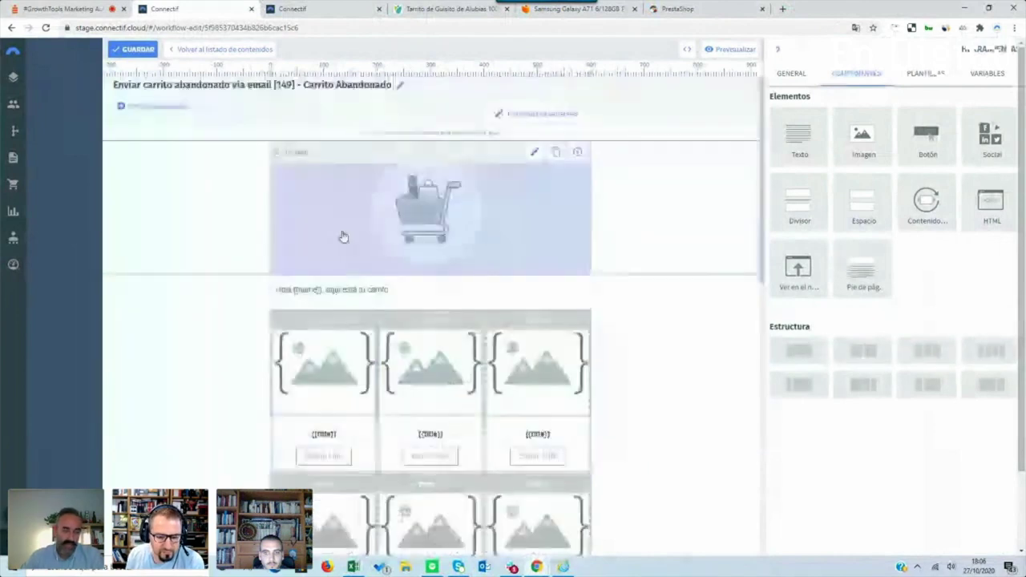
Replace the email content with Connectif's "Servicios de consultoría" template and look through the resulting layout
{"action": "left_click", "coordinate": [906, 85]}
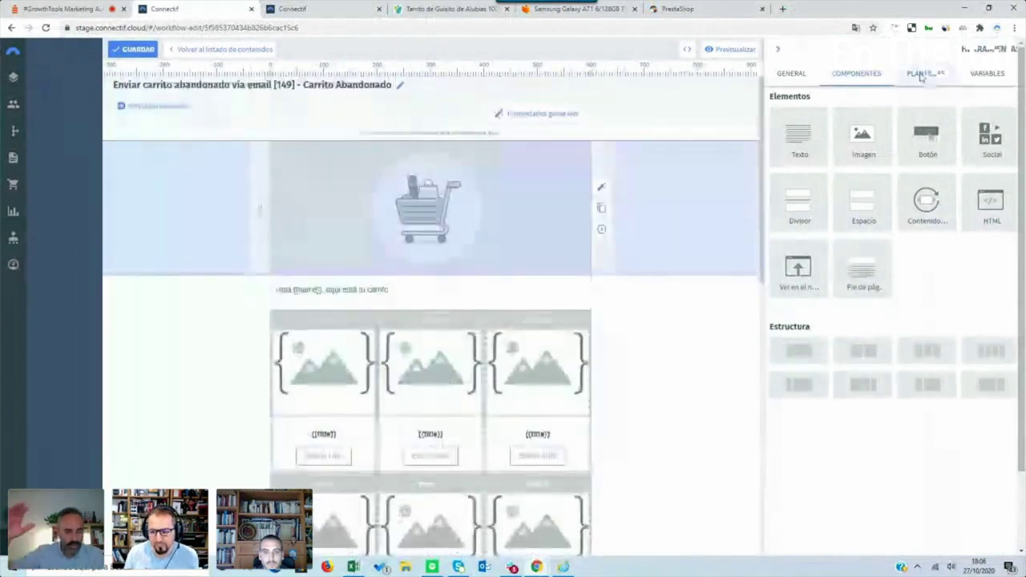
{"action": "scroll", "coordinate": [894, 246], "scroll_direction": "down", "scroll_amount": 3}
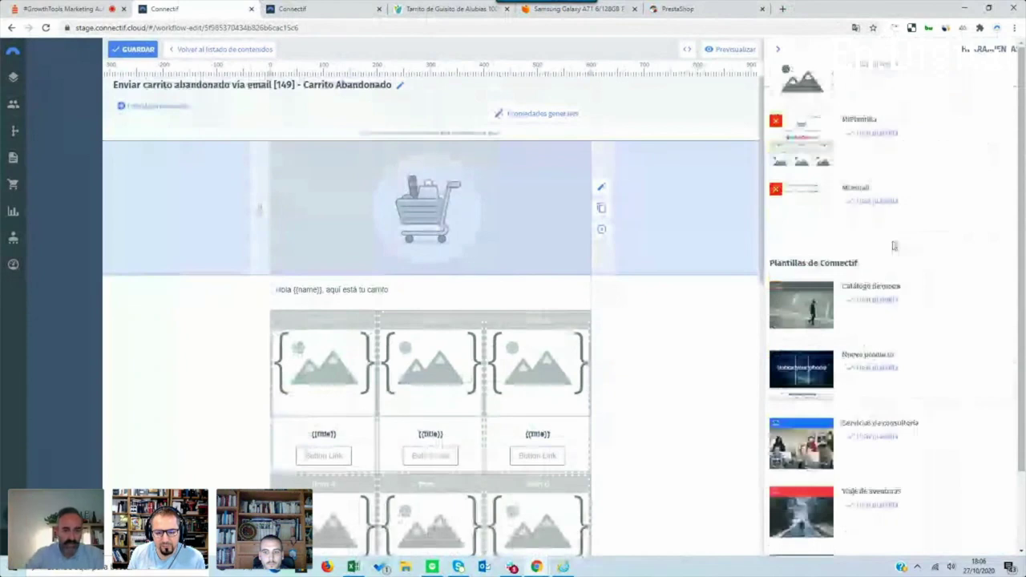
{"action": "scroll", "coordinate": [891, 260], "scroll_direction": "down", "scroll_amount": 2}
{"action": "left_click", "coordinate": [802, 309]}
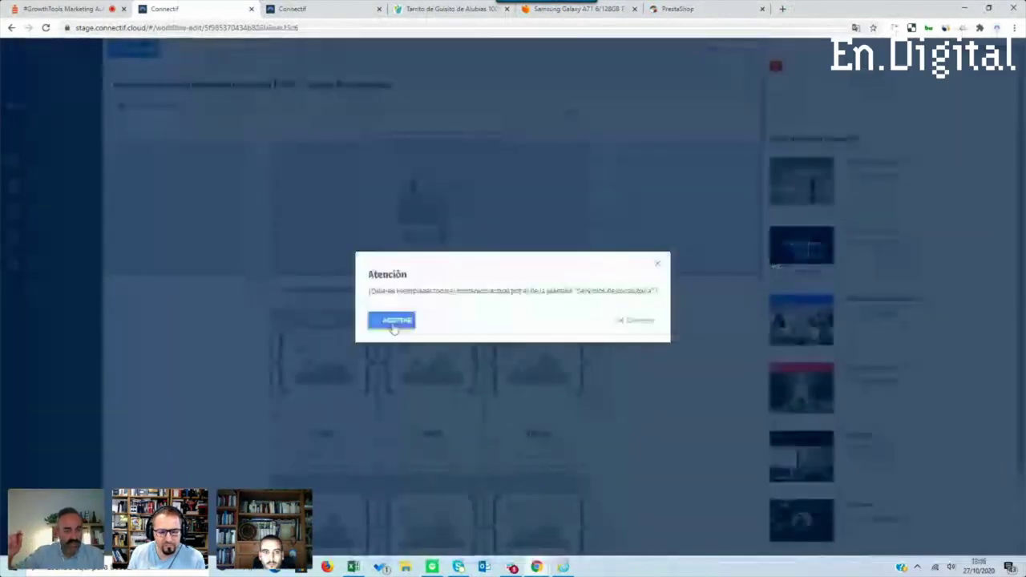
{"action": "left_click", "coordinate": [393, 322]}
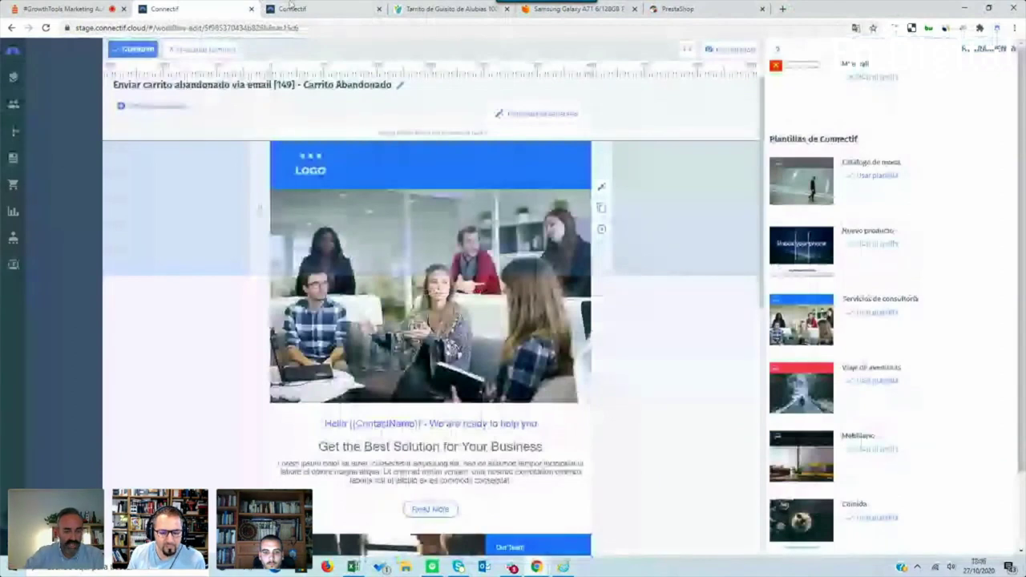
{"action": "scroll", "coordinate": [374, 389], "scroll_direction": "down", "scroll_amount": 5}
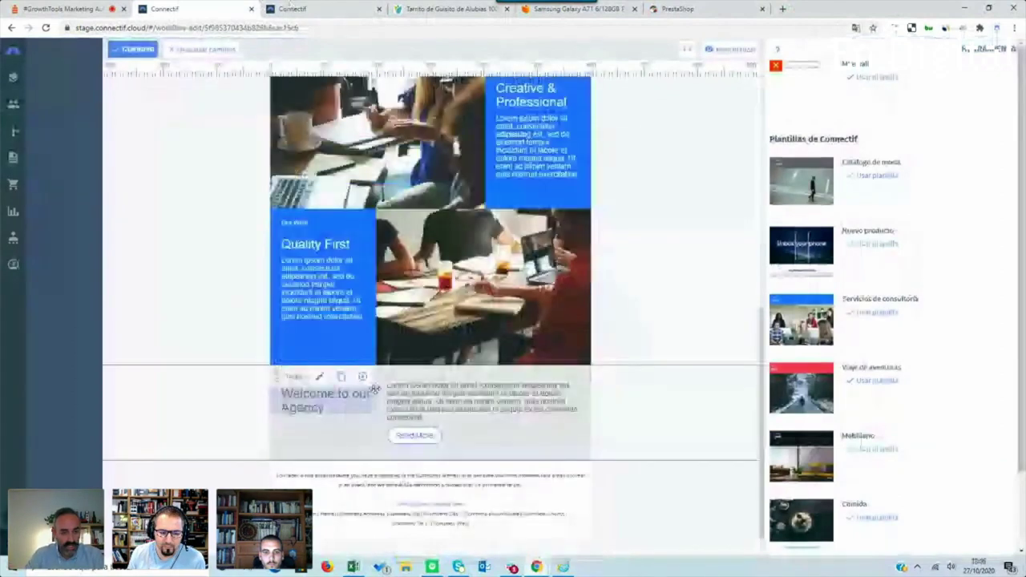
{"action": "scroll", "coordinate": [367, 458], "scroll_direction": "down", "scroll_amount": 1}
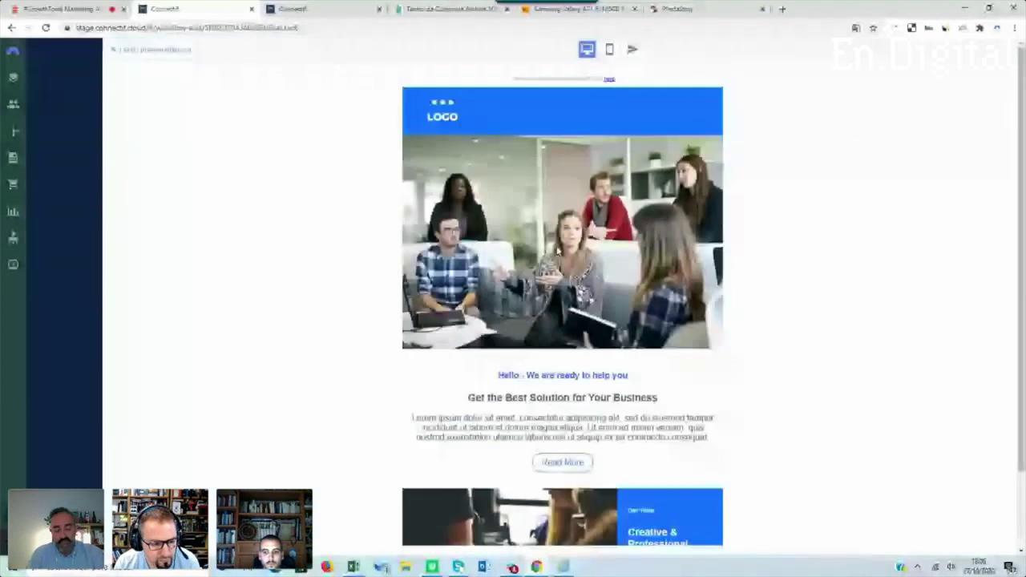
Preview the email in its mobile version down to the footer, and return to the workflow canvas
{"action": "left_click", "coordinate": [609, 49]}
{"action": "scroll", "coordinate": [586, 200], "scroll_direction": "down", "scroll_amount": 10}
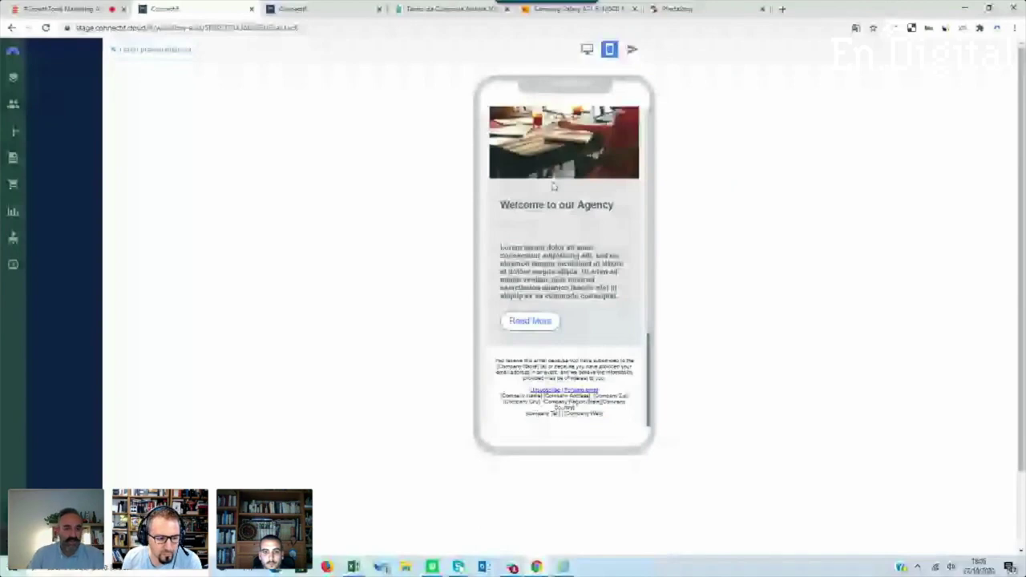
{"action": "left_click", "coordinate": [125, 52]}
{"action": "left_click", "coordinate": [904, 77]}
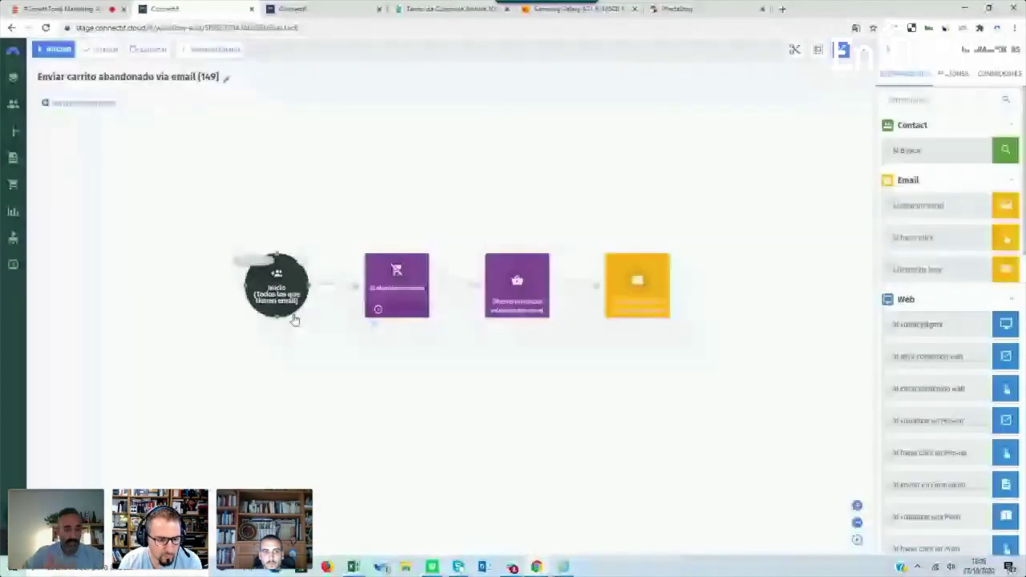
Try out scheduling the workflow with a start date of 27/11/2020 and a programmed end date, and close the scheduler without applying it
{"action": "left_click", "coordinate": [294, 318]}
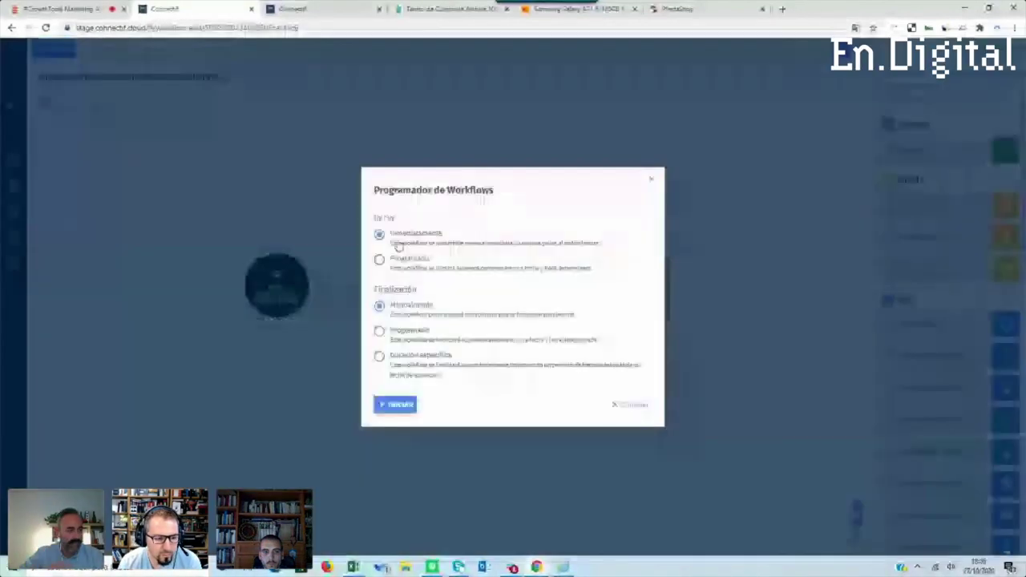
{"action": "left_click", "coordinate": [401, 258]}
{"action": "left_click", "coordinate": [448, 279]}
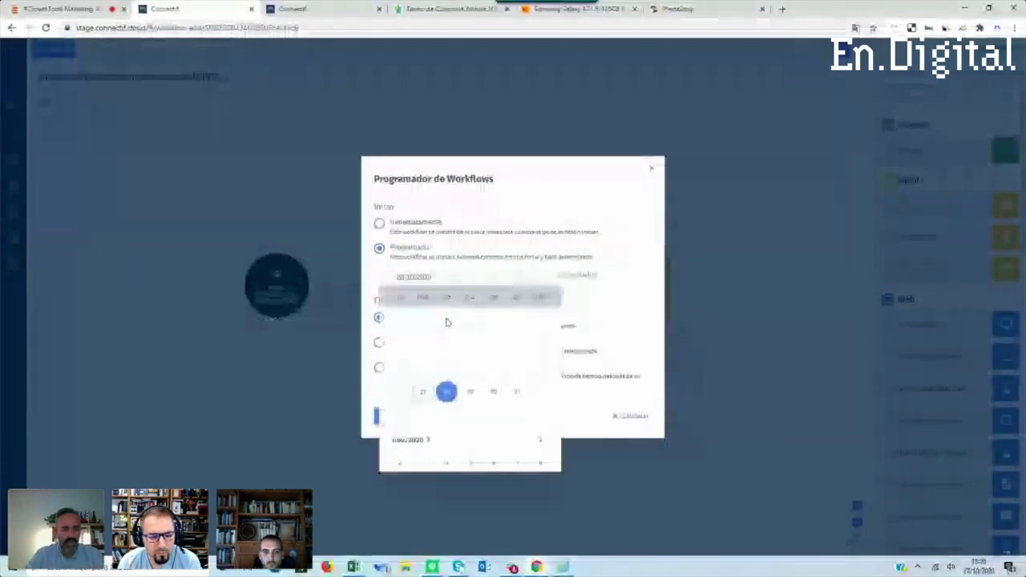
{"action": "left_click", "coordinate": [494, 355]}
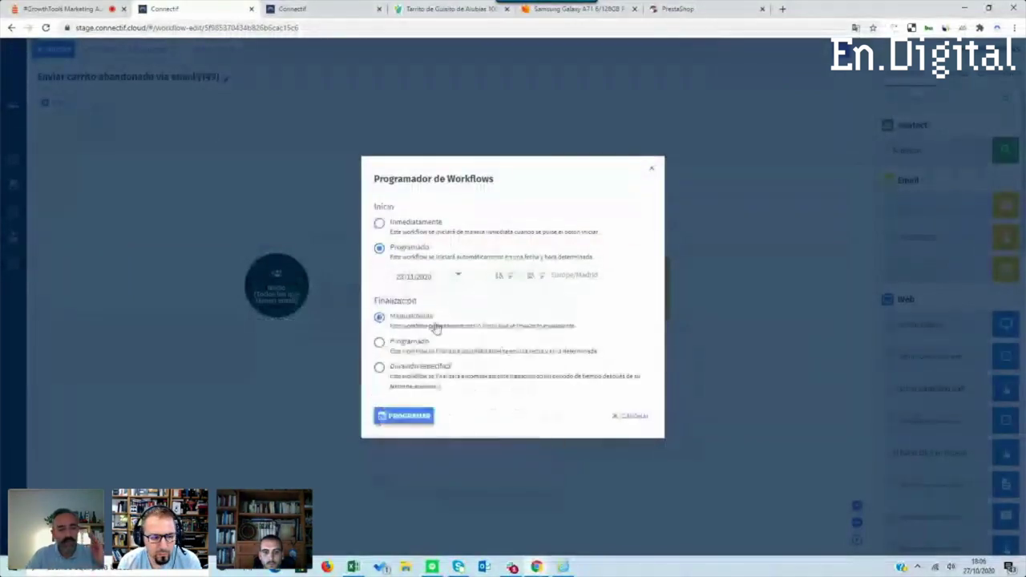
{"action": "left_click", "coordinate": [416, 349]}
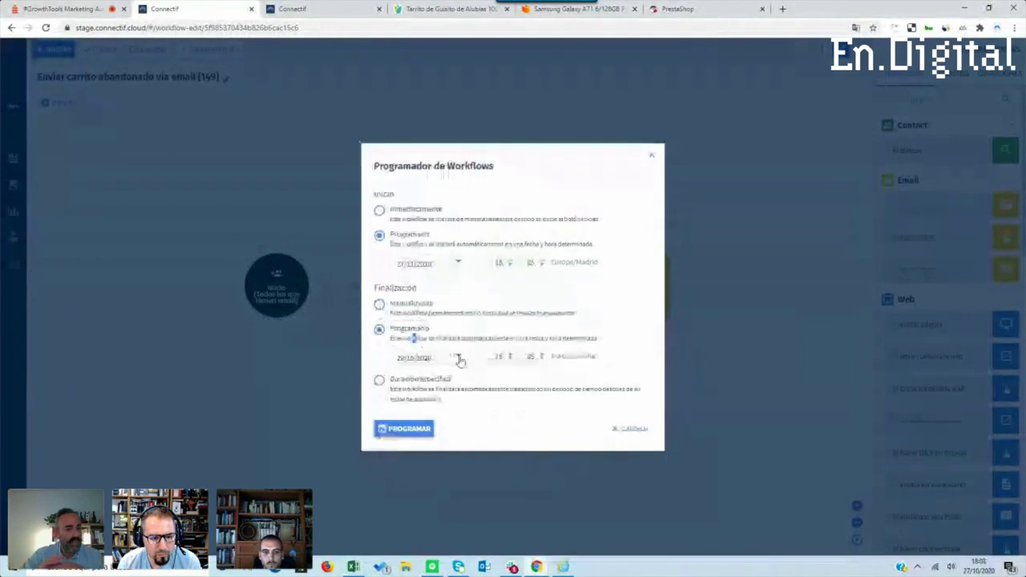
{"action": "left_click", "coordinate": [457, 358]}
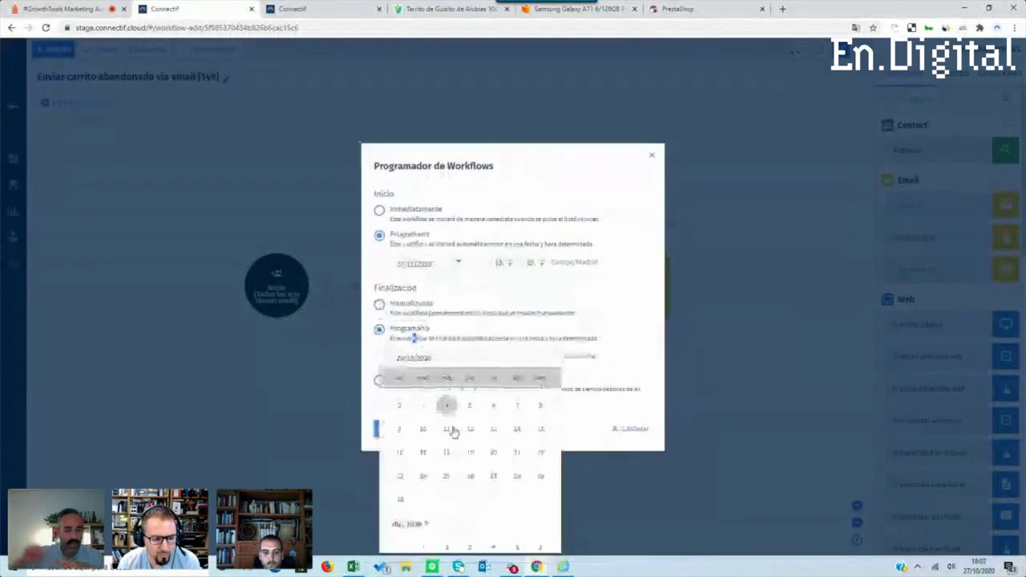
{"action": "left_click", "coordinate": [454, 430]}
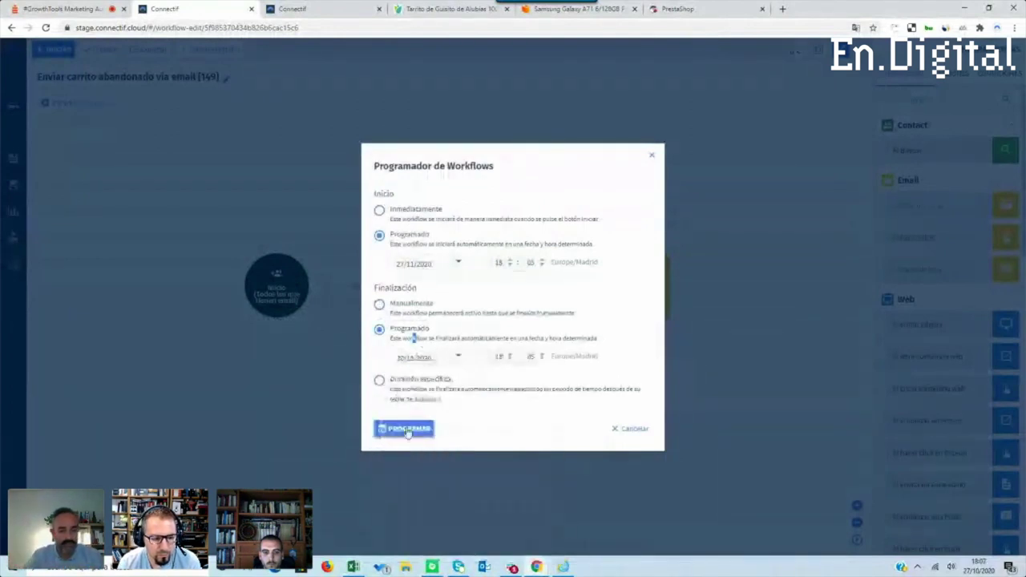
{"action": "left_click", "coordinate": [652, 155]}
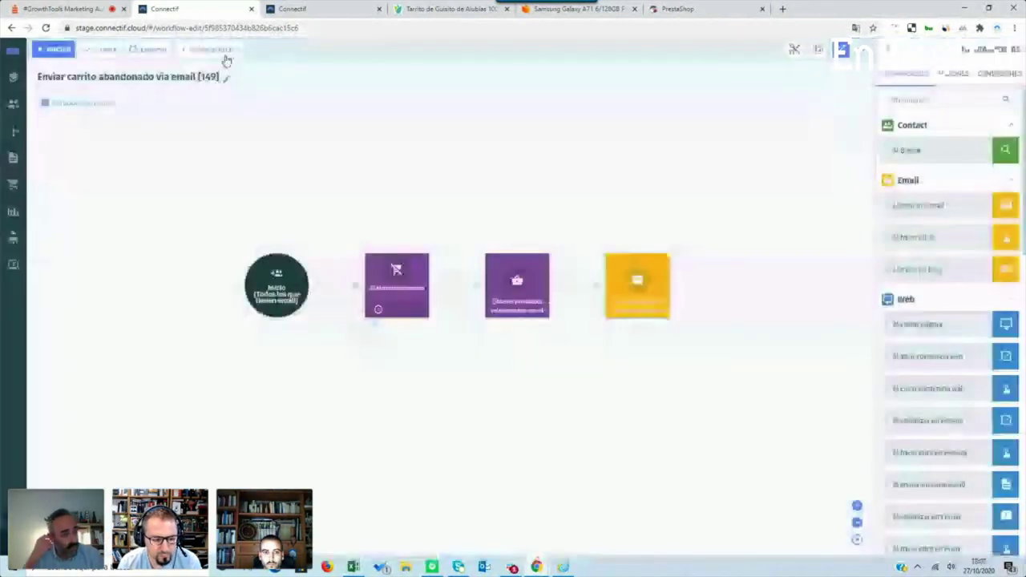
Leave the abandoned-cart workflow and create a new blank workflow from the workflow list
{"action": "left_click", "coordinate": [226, 57]}
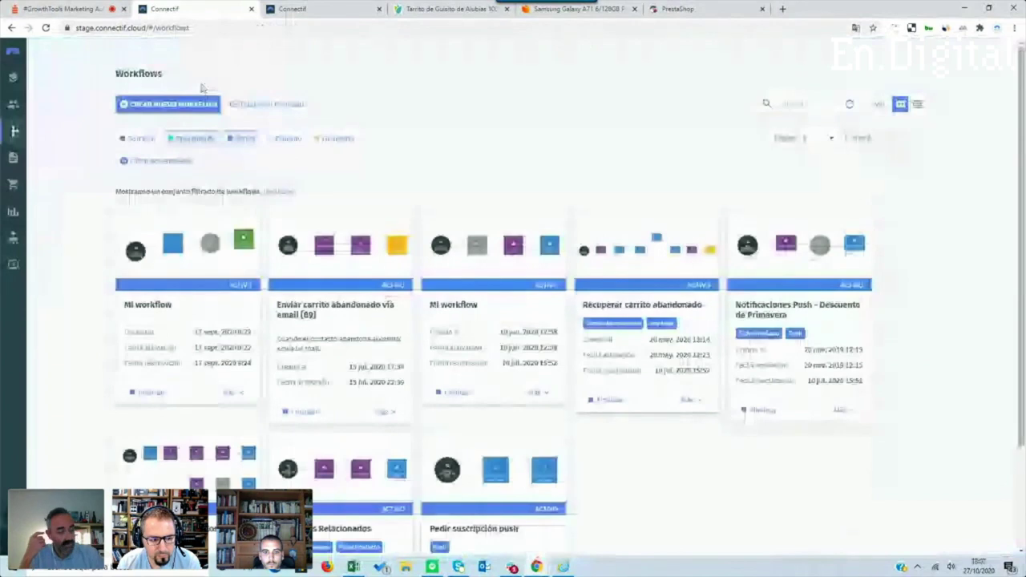
{"action": "left_click", "coordinate": [197, 103]}
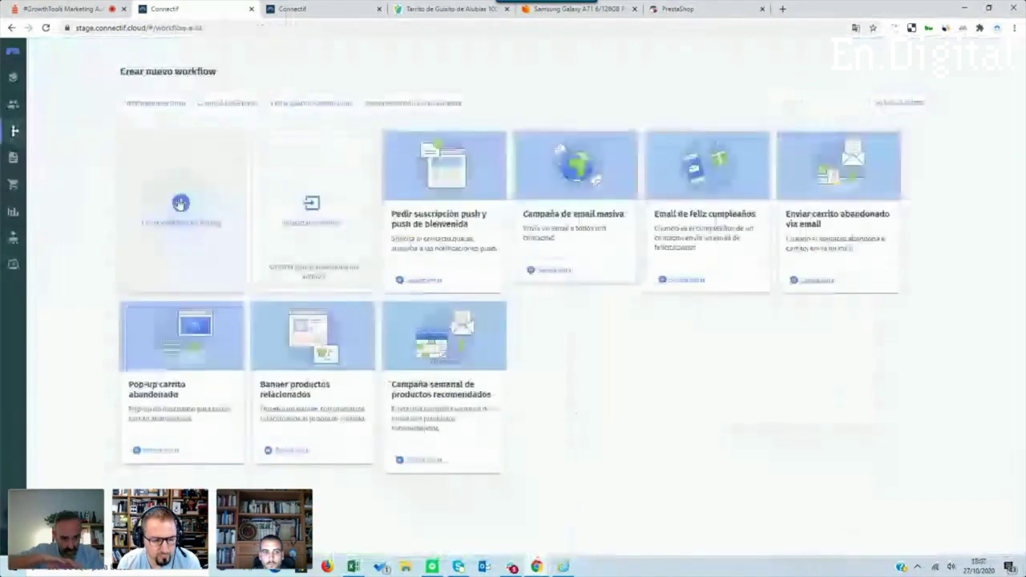
{"action": "left_click", "coordinate": [180, 203]}
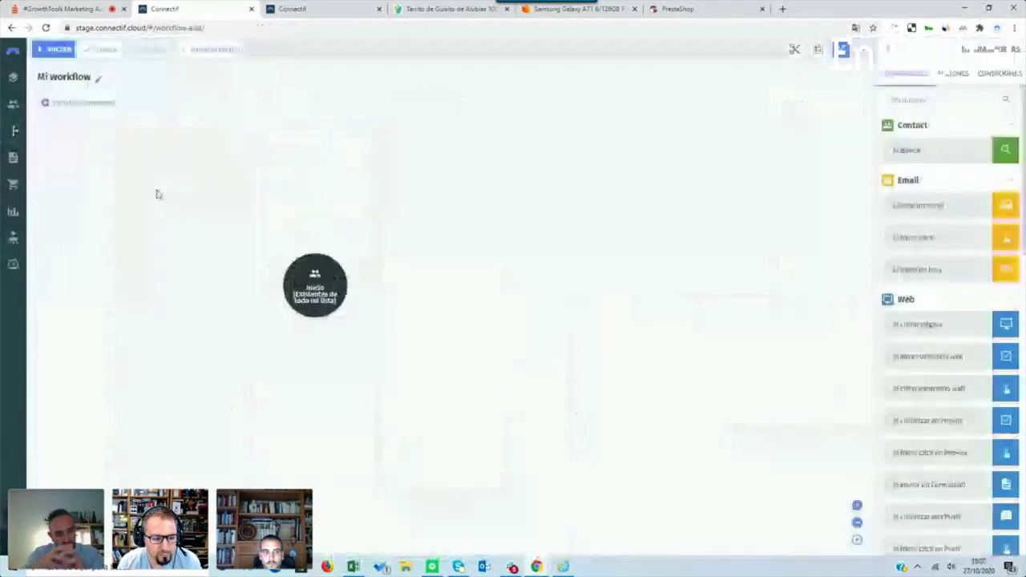
Switch to the browser tab with the Connectif dashboard and open the second contact's record from the contact list
{"action": "key", "text": "ctrl+Tab"}
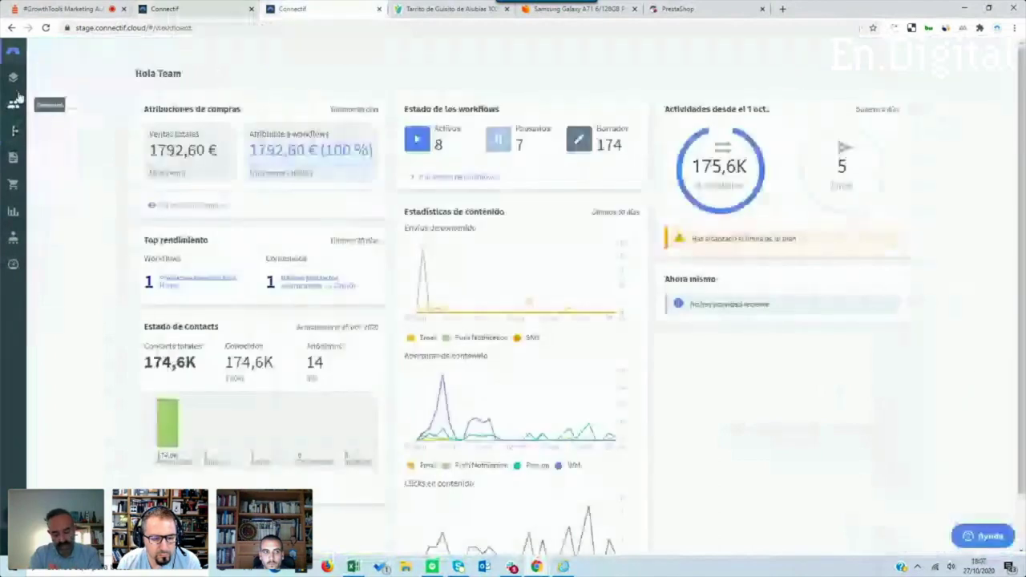
{"action": "left_click", "coordinate": [16, 102]}
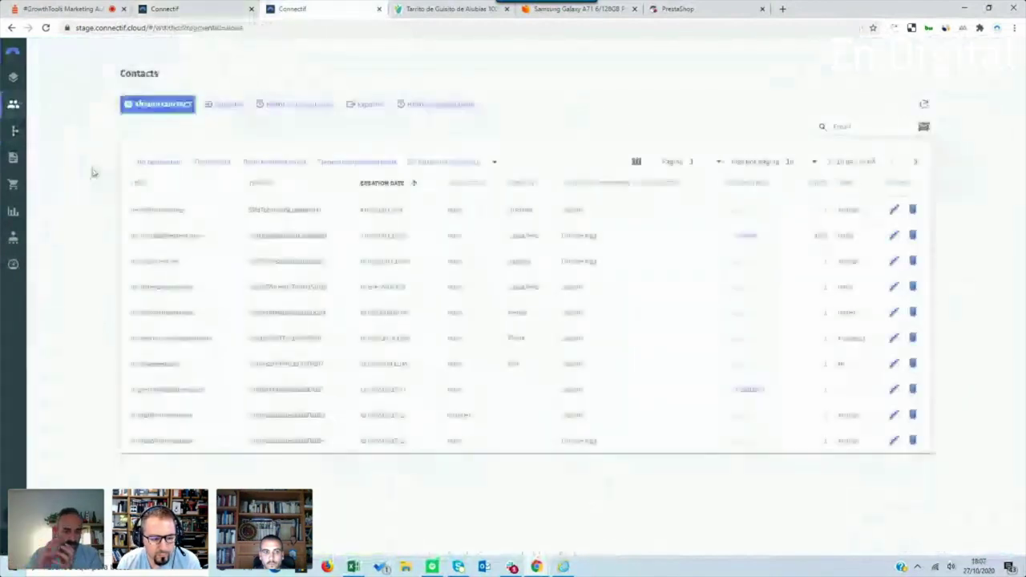
{"action": "double_click", "coordinate": [132, 235]}
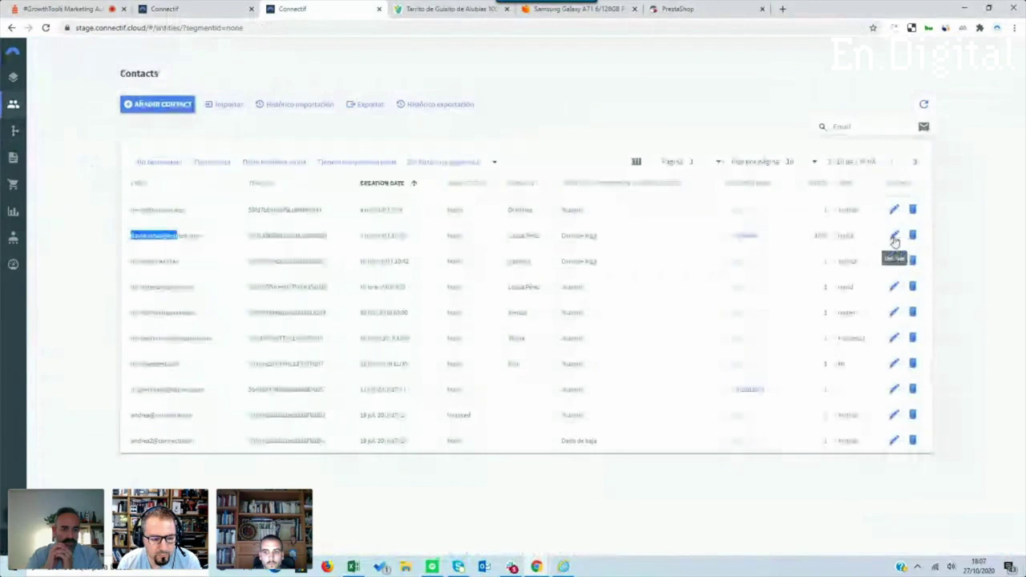
{"action": "left_click", "coordinate": [661, 237]}
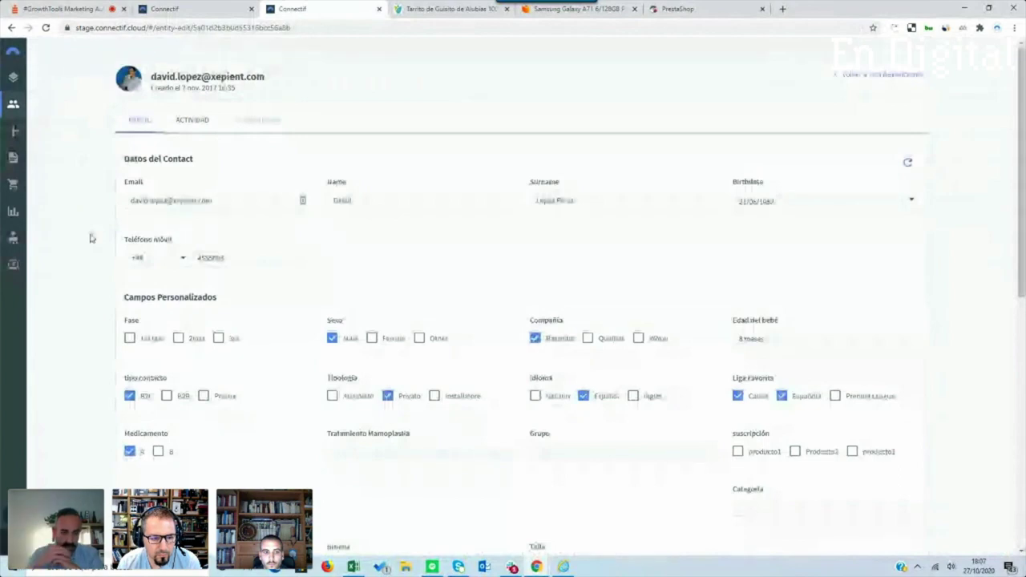
Review the contact's profile, including custom fields, system index, e-commerce status, channel subscriptions and segments
{"action": "scroll", "coordinate": [91, 238], "scroll_direction": "down", "scroll_amount": 2}
{"action": "double_click", "coordinate": [424, 356]}
{"action": "left_click_drag", "start_coordinate": [130, 356], "coordinate": [233, 358]}
{"action": "left_click", "coordinate": [233, 357]}
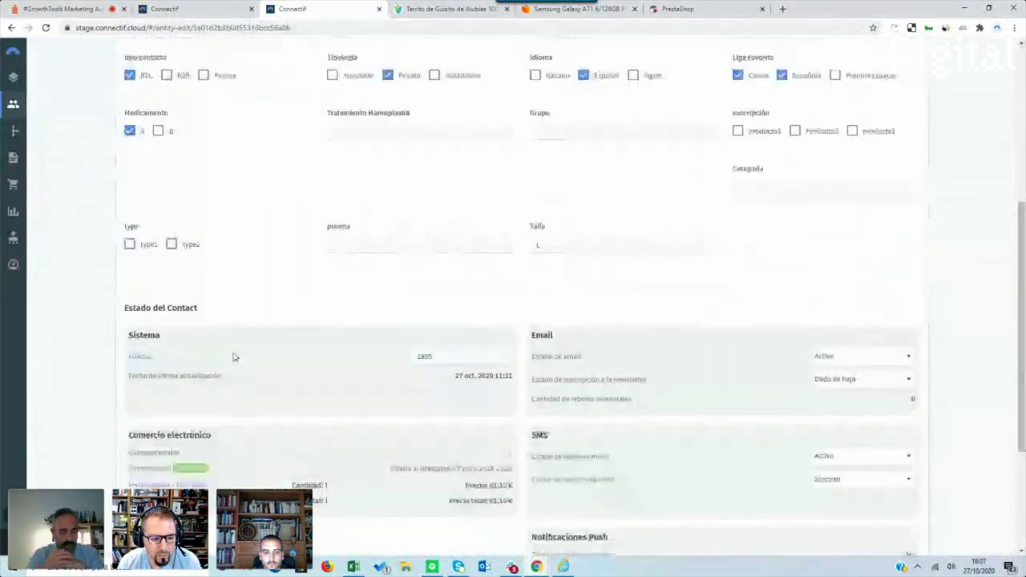
{"action": "scroll", "coordinate": [233, 358], "scroll_direction": "down", "scroll_amount": 3}
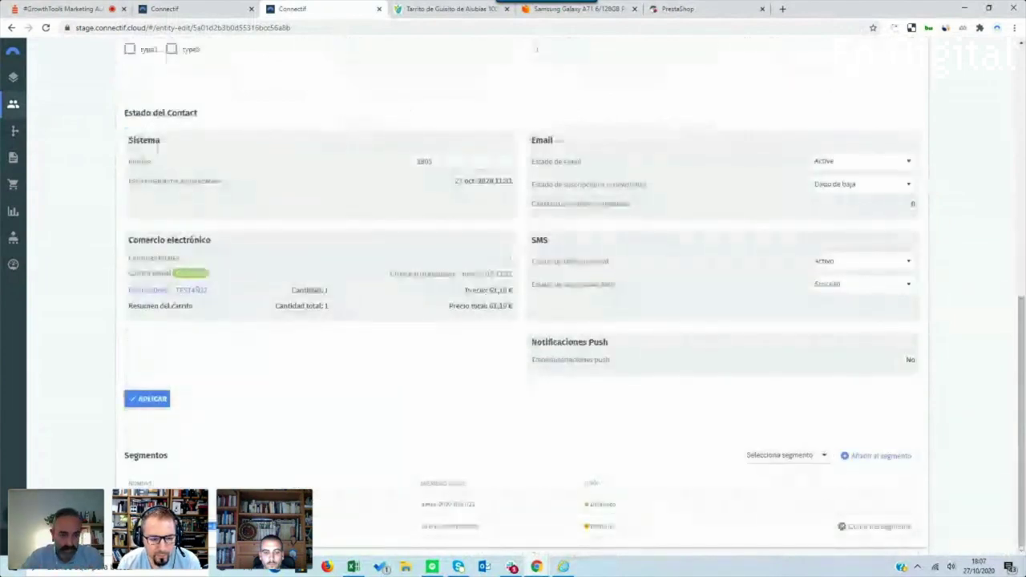
{"action": "scroll", "coordinate": [102, 472], "scroll_direction": "up", "scroll_amount": 3}
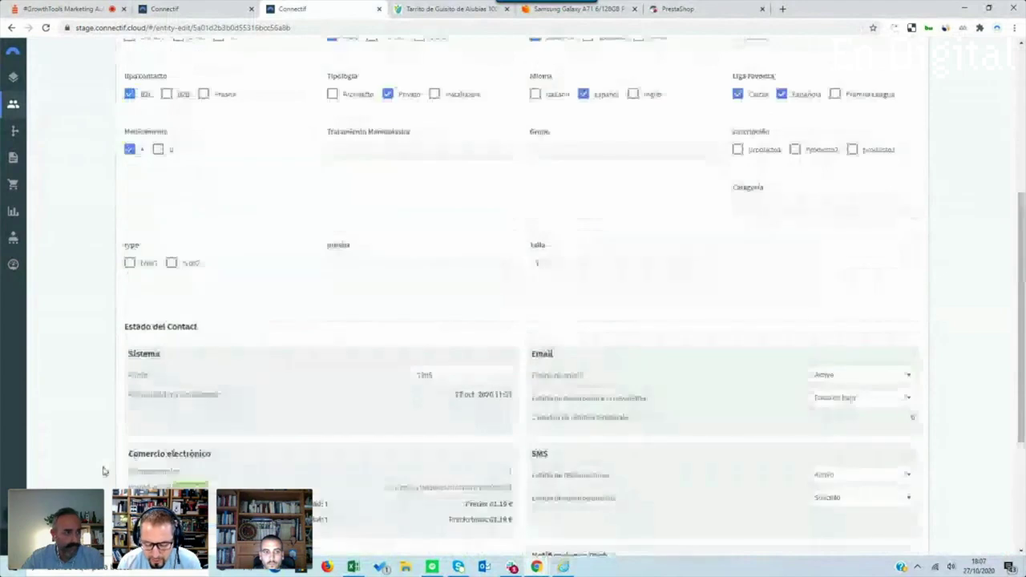
{"action": "scroll", "coordinate": [202, 129], "scroll_direction": "up", "scroll_amount": 4}
Examine the contact's activity history, from segment changes and purchases back to the "Entity Merged" entry
{"action": "left_click", "coordinate": [200, 128]}
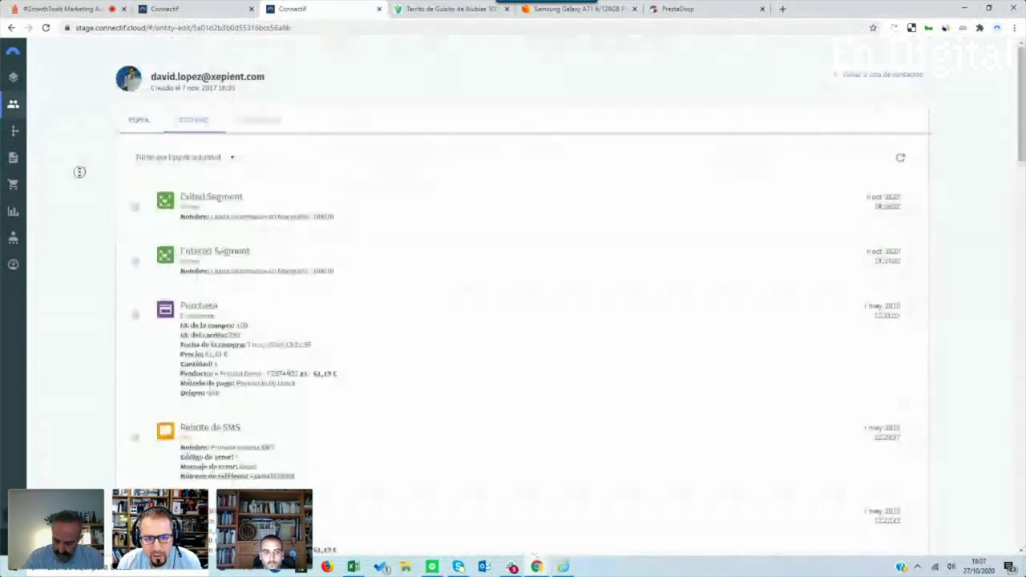
{"action": "scroll", "coordinate": [78, 178], "scroll_direction": "down", "scroll_amount": 1}
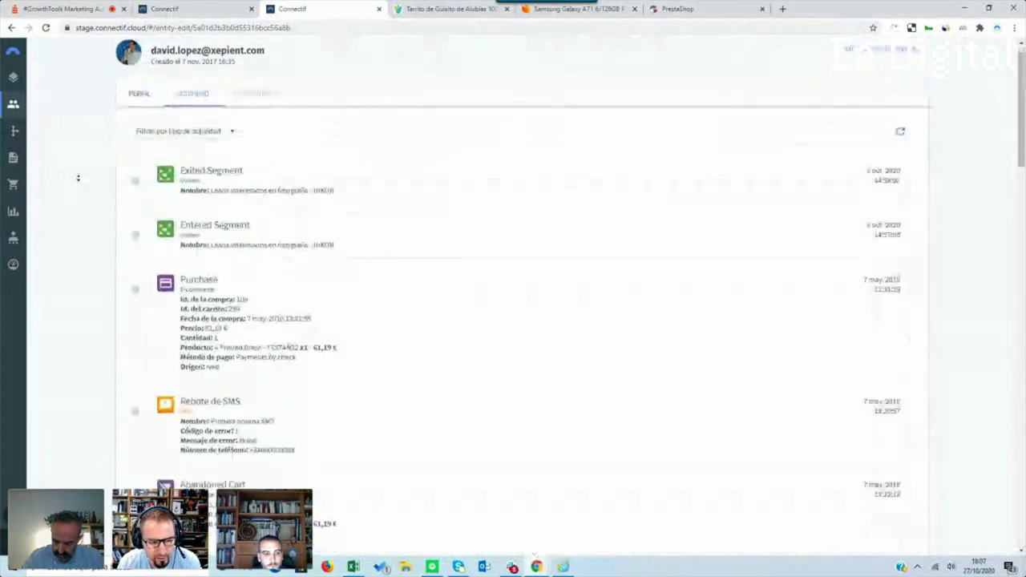
{"action": "scroll", "coordinate": [78, 178], "scroll_direction": "down", "scroll_amount": 1}
{"action": "scroll", "coordinate": [78, 178], "scroll_direction": "down", "scroll_amount": 1}
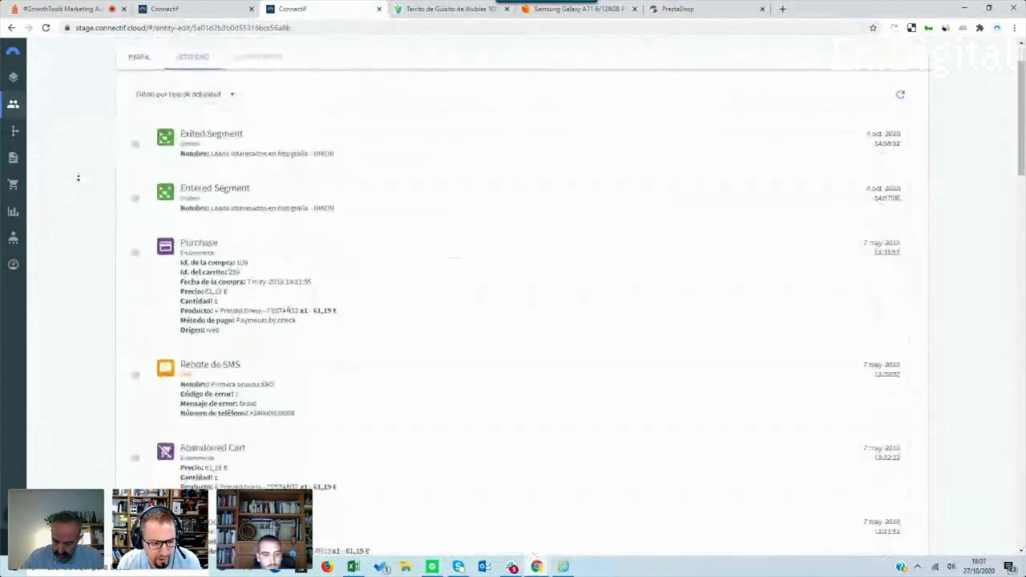
{"action": "scroll", "coordinate": [78, 178], "scroll_direction": "down", "scroll_amount": 1}
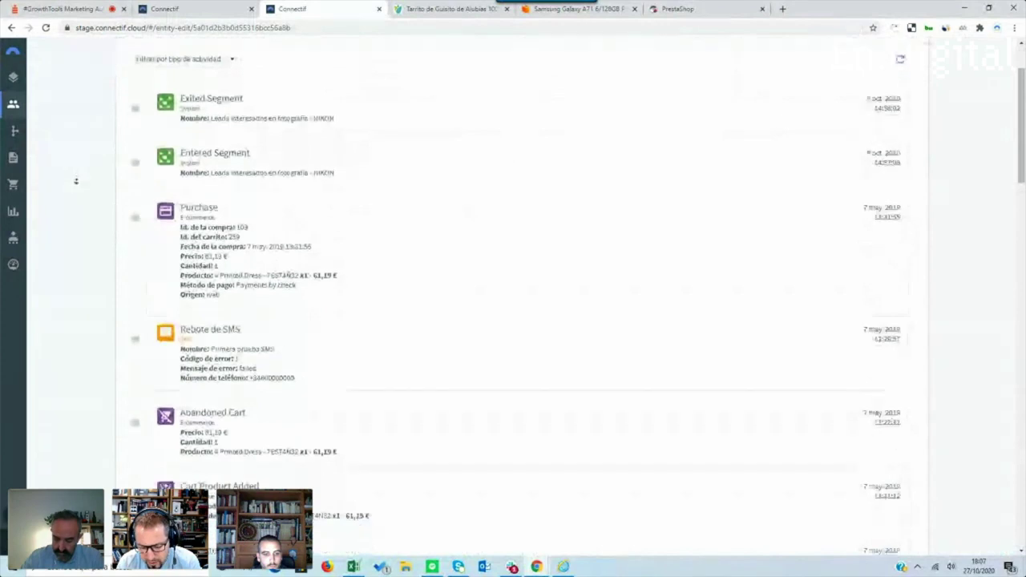
{"action": "scroll", "coordinate": [76, 181], "scroll_direction": "down", "scroll_amount": 1}
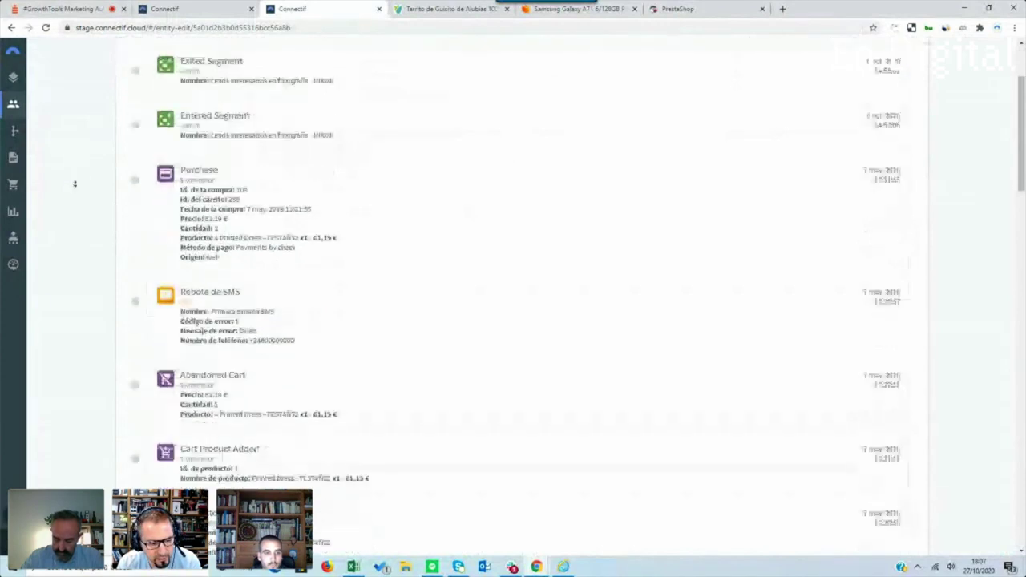
{"action": "scroll", "coordinate": [75, 184], "scroll_direction": "down", "scroll_amount": 2}
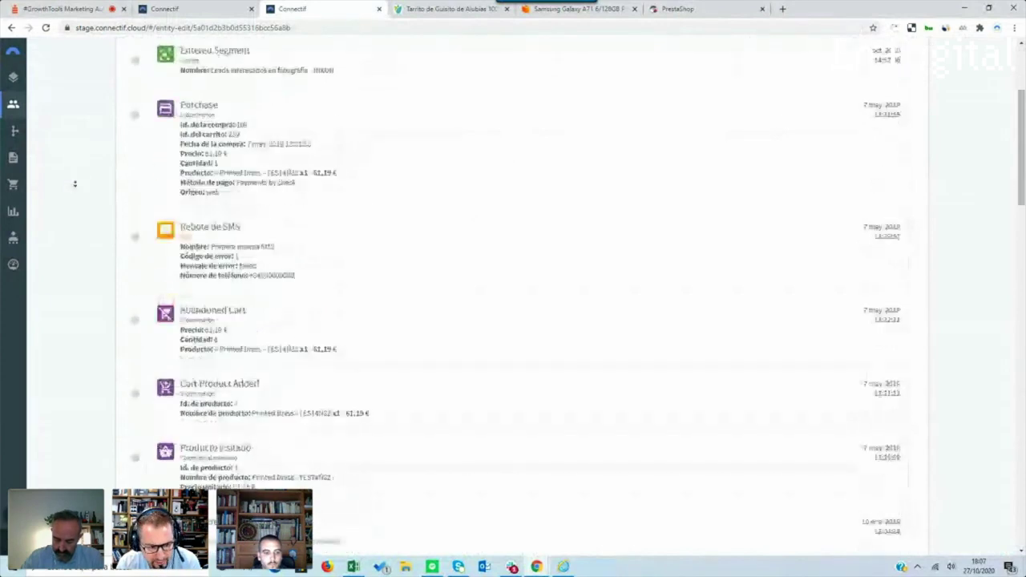
{"action": "scroll", "coordinate": [74, 183], "scroll_direction": "down", "scroll_amount": 2}
{"action": "scroll", "coordinate": [75, 184], "scroll_direction": "down", "scroll_amount": 2}
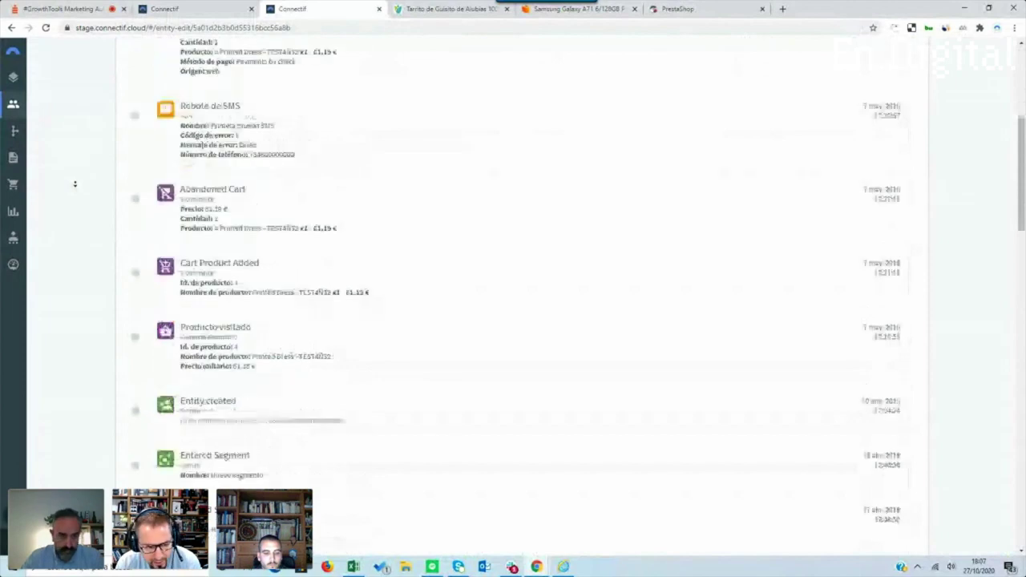
{"action": "scroll", "coordinate": [75, 184], "scroll_direction": "down", "scroll_amount": 2}
{"action": "scroll", "coordinate": [75, 184], "scroll_direction": "down", "scroll_amount": 2}
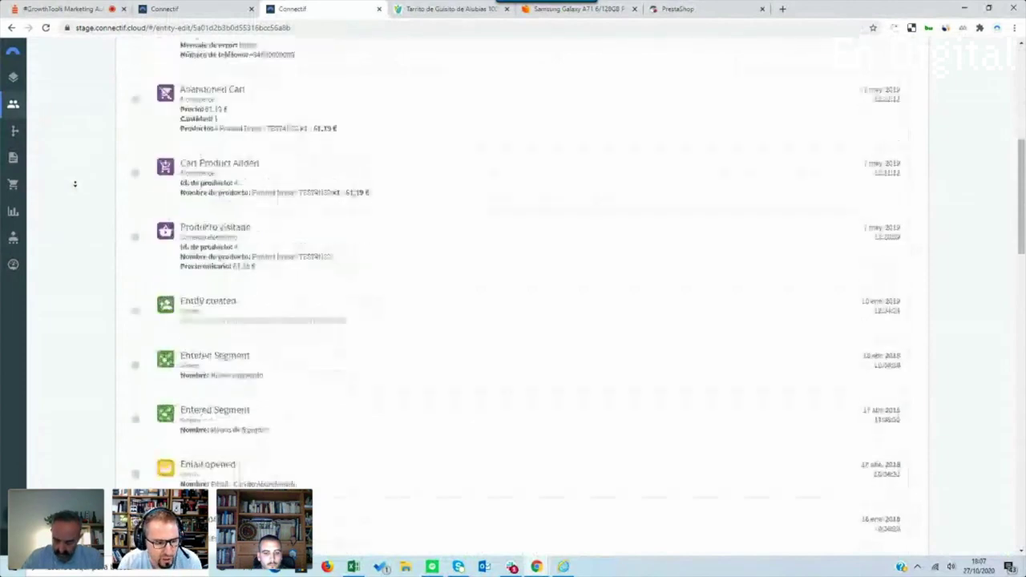
{"action": "scroll", "coordinate": [75, 183], "scroll_direction": "down", "scroll_amount": 2}
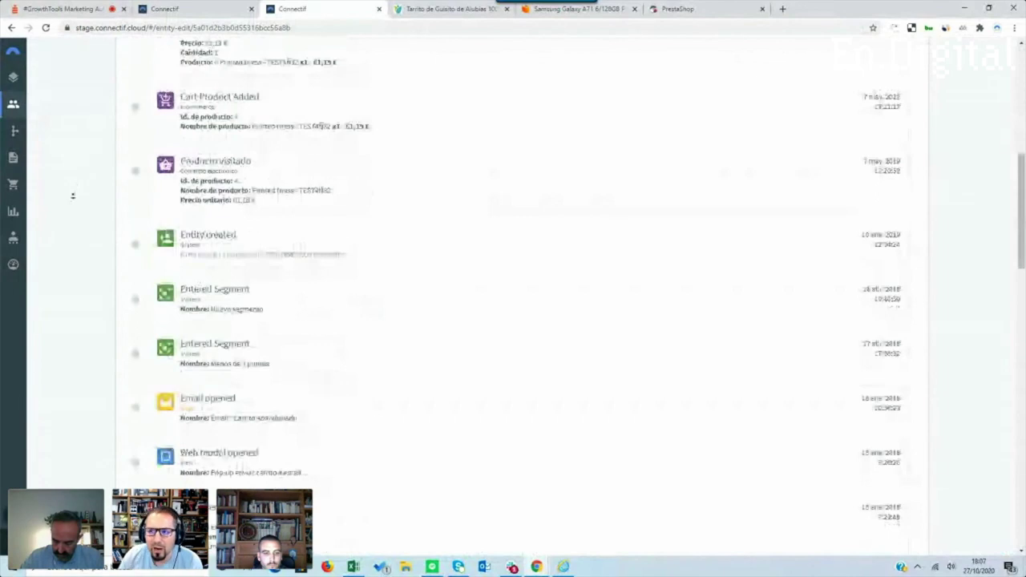
{"action": "scroll", "coordinate": [68, 208], "scroll_direction": "down", "scroll_amount": 8}
{"action": "scroll", "coordinate": [176, 121], "scroll_direction": "down", "scroll_amount": 5}
Highlight the "Entity Merged" date and compare its Anónimo, Conocido and Resultante columns
{"action": "left_click_drag", "start_coordinate": [863, 81], "coordinate": [903, 86]}
{"action": "left_click_drag", "start_coordinate": [178, 120], "coordinate": [205, 194]}
{"action": "left_click_drag", "start_coordinate": [428, 106], "coordinate": [550, 131]}
{"action": "left_click_drag", "start_coordinate": [671, 110], "coordinate": [714, 112]}
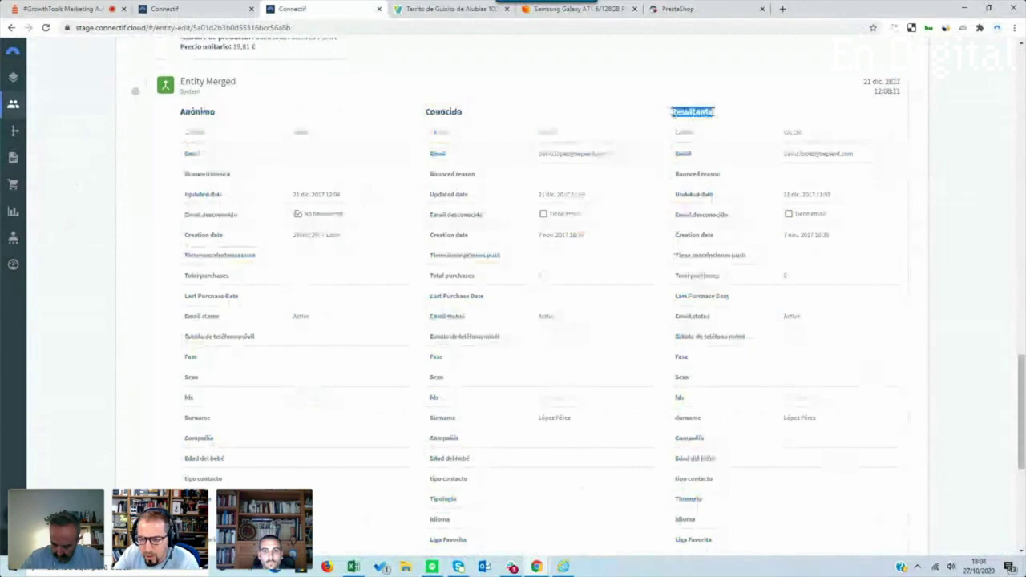
Examine the contact's oldest activity entries below "Entity Merged", return to the contact's profile and go back to the dashboard
{"action": "scroll", "coordinate": [244, 209], "scroll_direction": "down", "scroll_amount": 4}
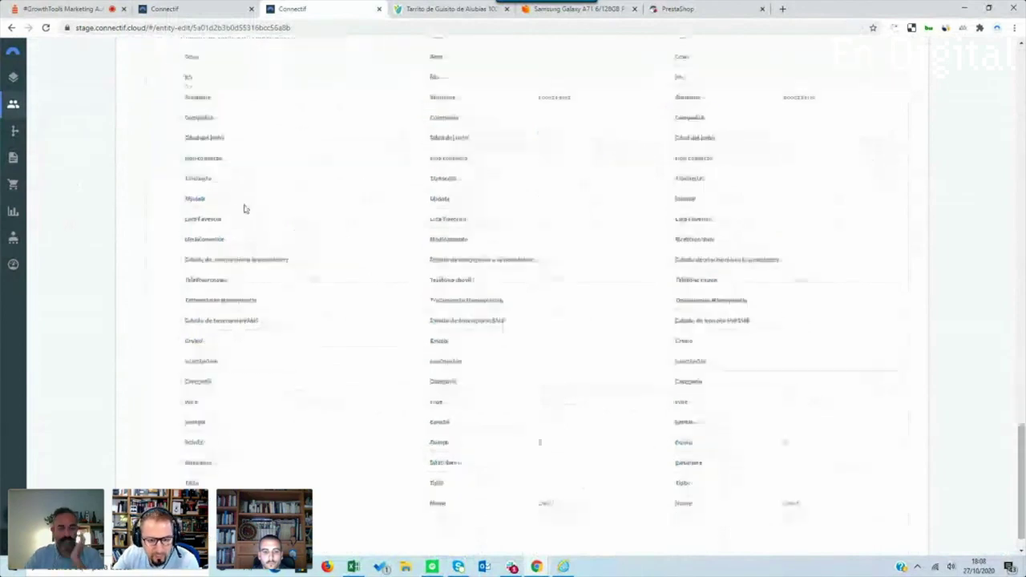
{"action": "scroll", "coordinate": [244, 209], "scroll_direction": "down", "scroll_amount": 1}
{"action": "scroll", "coordinate": [513, 265], "scroll_direction": "down", "scroll_amount": 5}
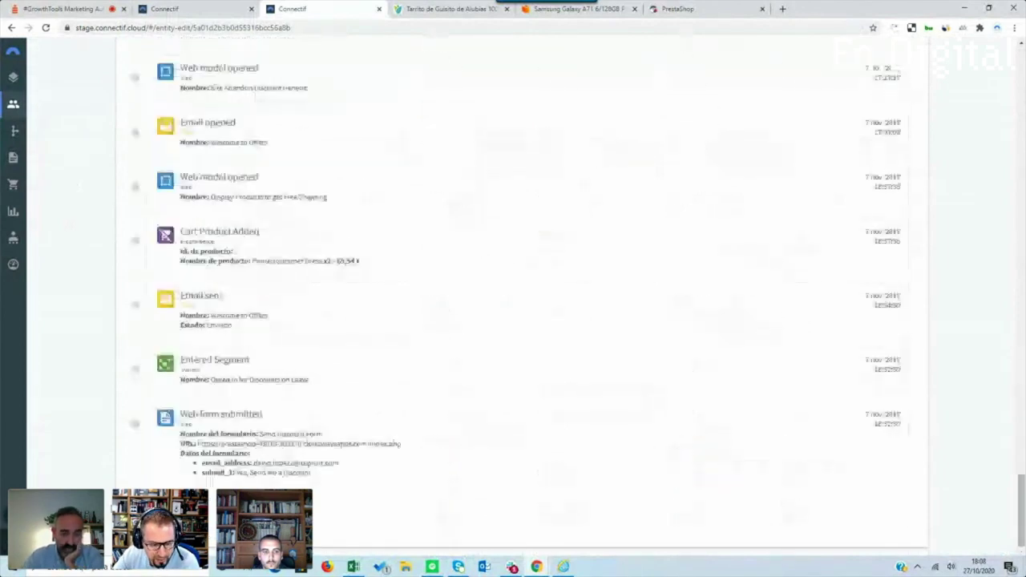
{"action": "scroll", "coordinate": [187, 353], "scroll_direction": "up", "scroll_amount": 4}
{"action": "scroll", "coordinate": [187, 352], "scroll_direction": "up", "scroll_amount": 5}
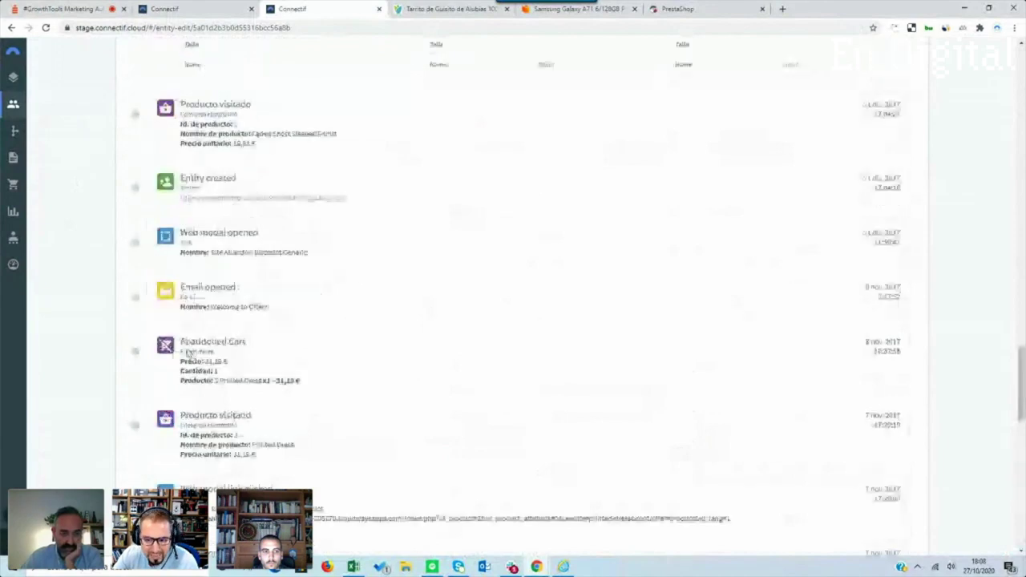
{"action": "scroll", "coordinate": [187, 352], "scroll_direction": "up", "scroll_amount": 5}
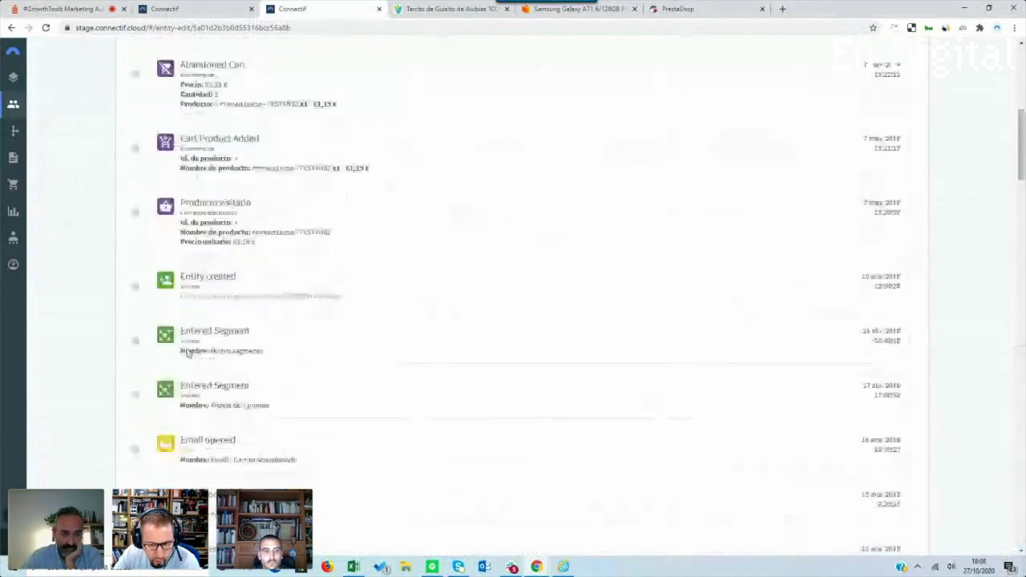
{"action": "scroll", "coordinate": [186, 353], "scroll_direction": "up", "scroll_amount": 10}
{"action": "left_click", "coordinate": [138, 120]}
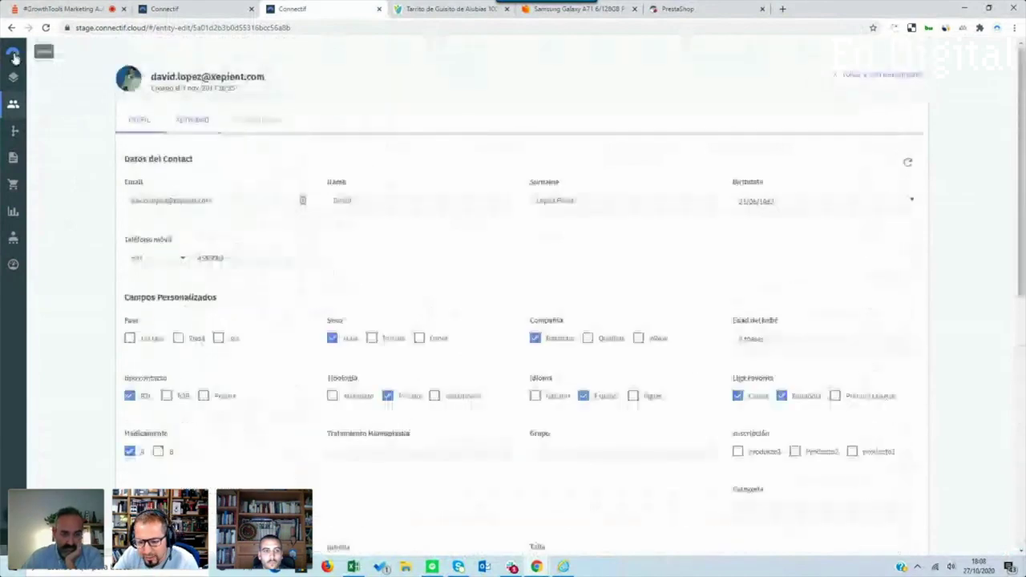
{"action": "left_click", "coordinate": [14, 57]}
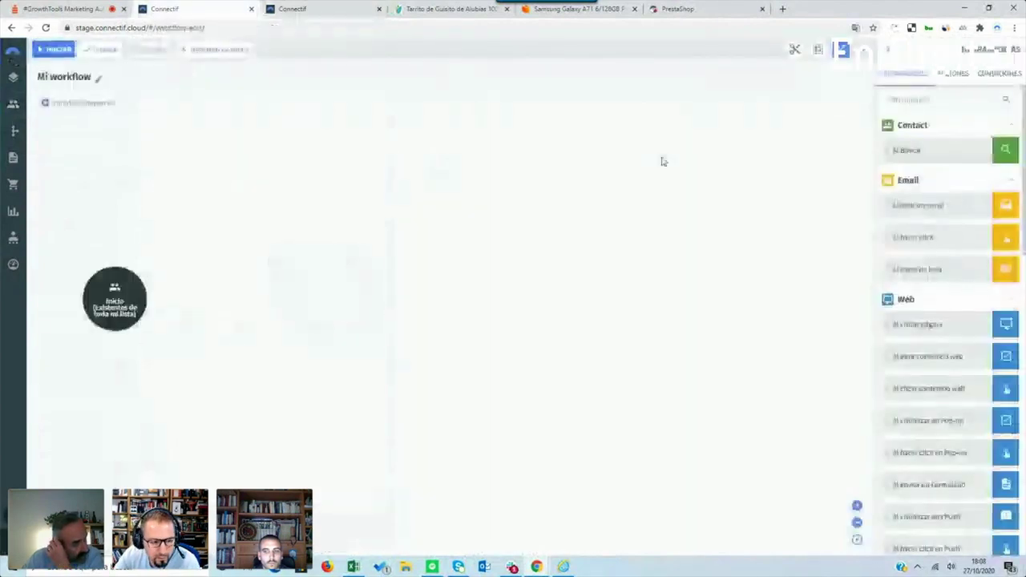
Add a "¿Está en el Segmento?" condition after the start node, followed by an "Al abandonar el carrito" trigger
{"action": "left_click", "coordinate": [998, 73]}
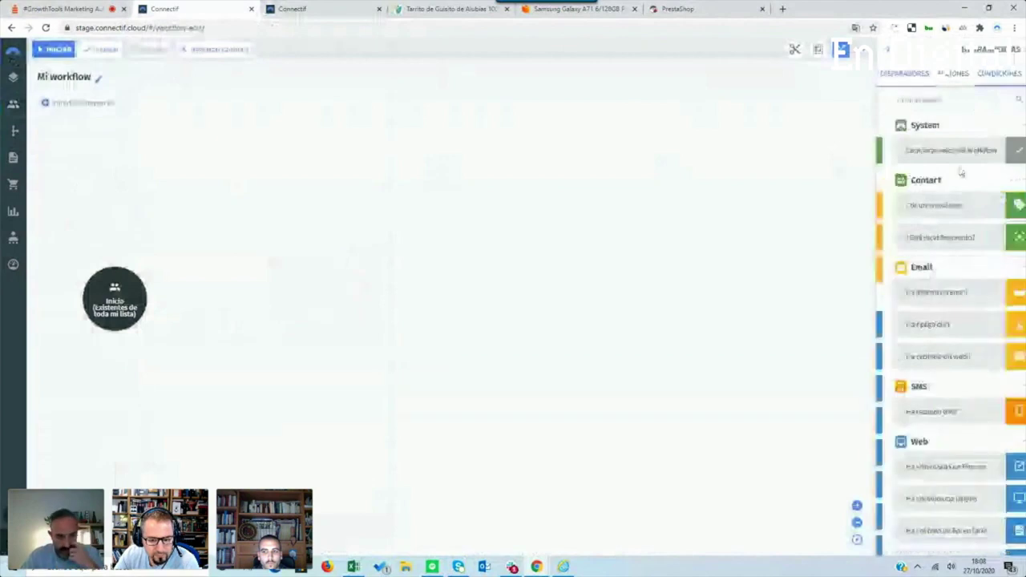
{"action": "left_click_drag", "start_coordinate": [930, 237], "coordinate": [259, 293]}
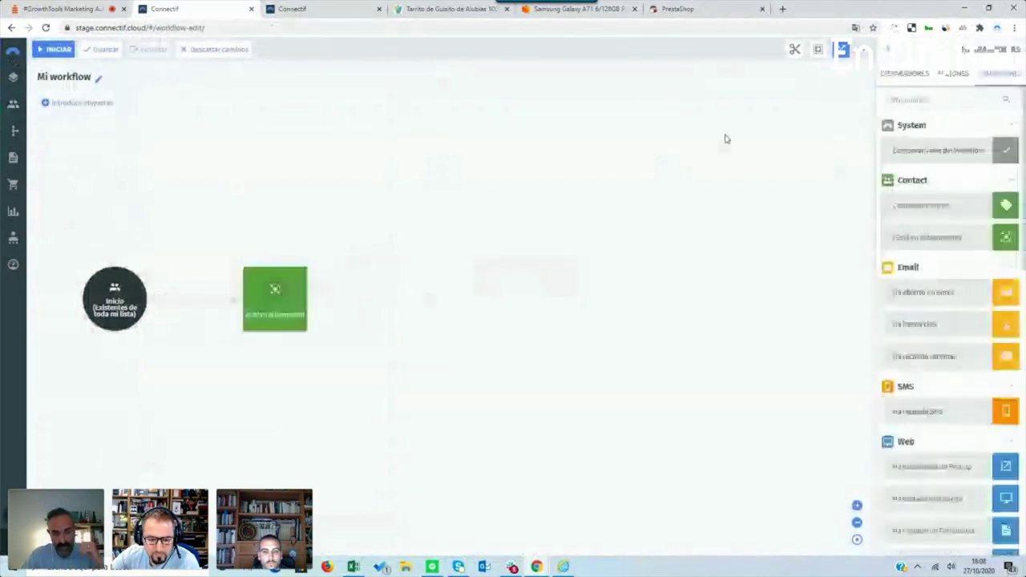
{"action": "left_click", "coordinate": [937, 78]}
{"action": "scroll", "coordinate": [916, 320], "scroll_direction": "down", "scroll_amount": 5}
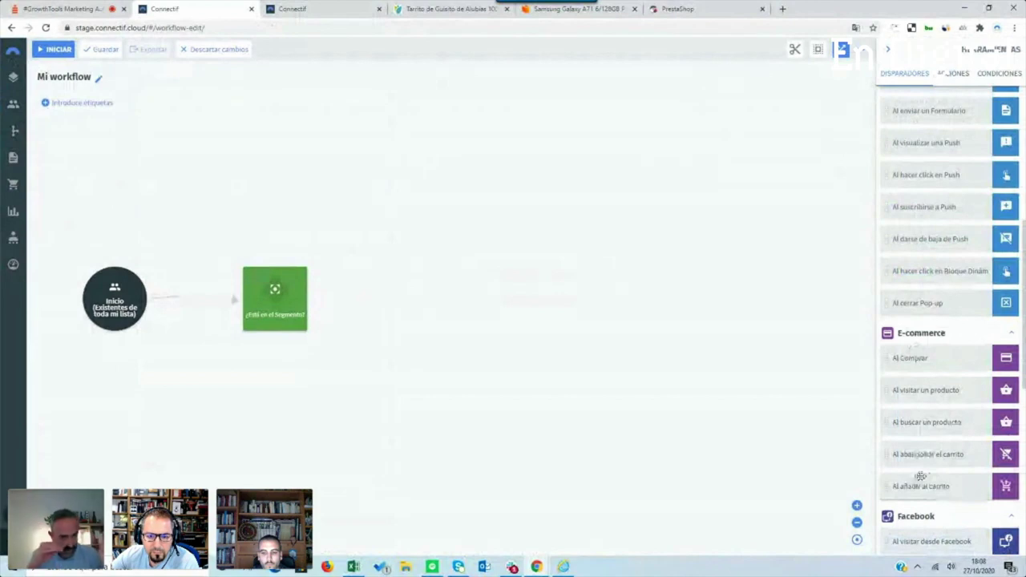
{"action": "left_click_drag", "start_coordinate": [921, 476], "coordinate": [397, 293]}
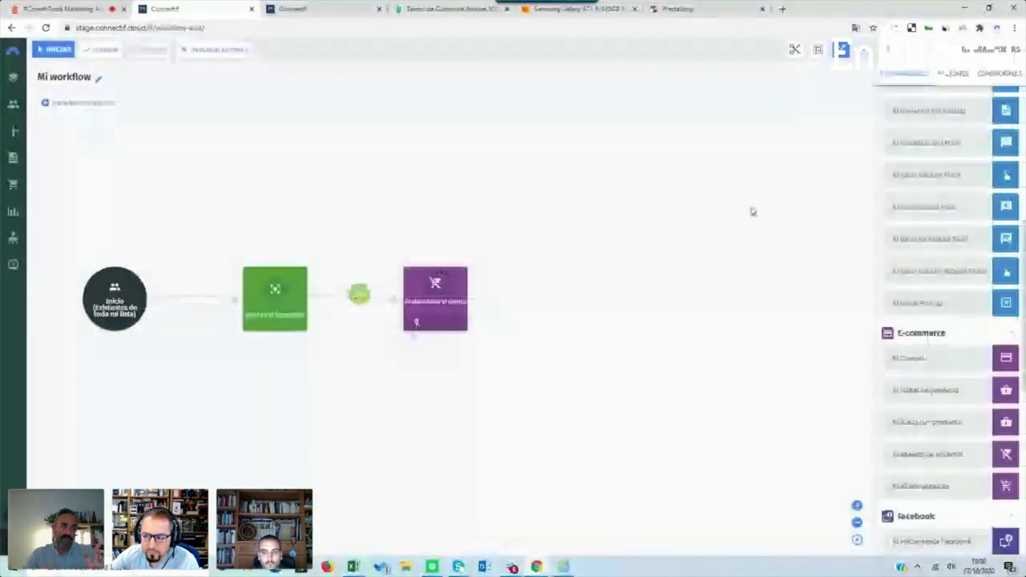
Append an "Agenda" node and an "Enviar email" action after the cart abandonment trigger, and shift the start node slightly
{"action": "left_click_drag", "start_coordinate": [938, 124], "coordinate": [542, 295]}
{"action": "left_click_drag", "start_coordinate": [914, 421], "coordinate": [678, 300]}
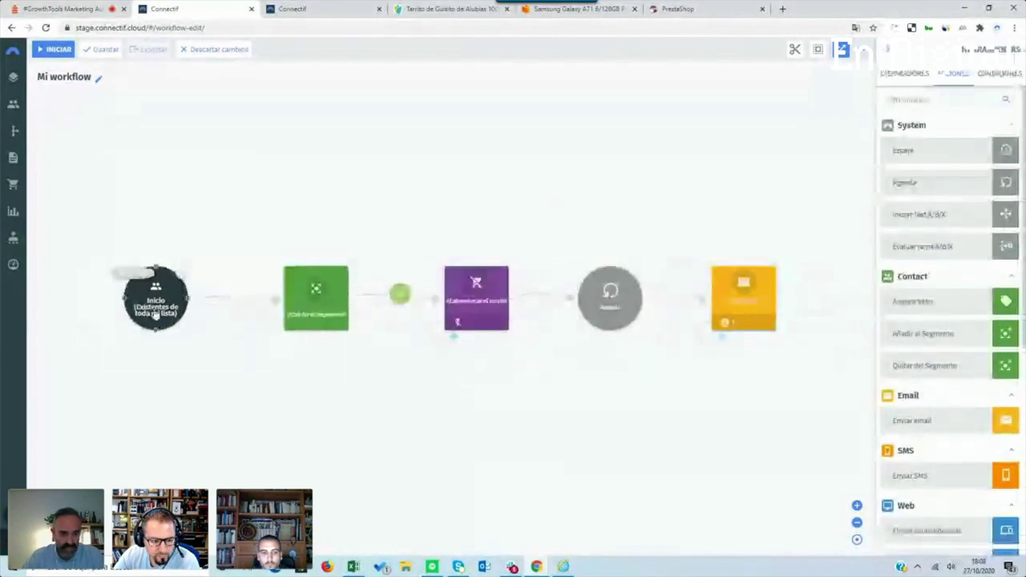
{"action": "left_click_drag", "start_coordinate": [156, 314], "coordinate": [169, 315]}
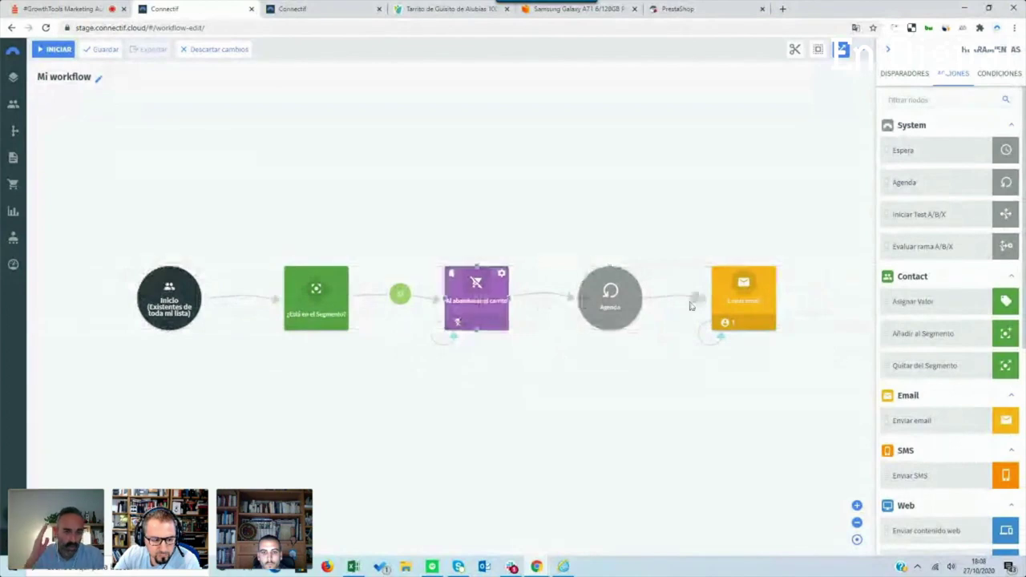
Replace the "Agenda" and "Enviar email" nodes with an "Enviar contenido web" action after the cart abandonment trigger
{"action": "left_click_drag", "start_coordinate": [793, 254], "coordinate": [568, 343]}
{"action": "key", "text": "Delete"}
{"action": "scroll", "coordinate": [940, 354], "scroll_direction": "down", "scroll_amount": 1}
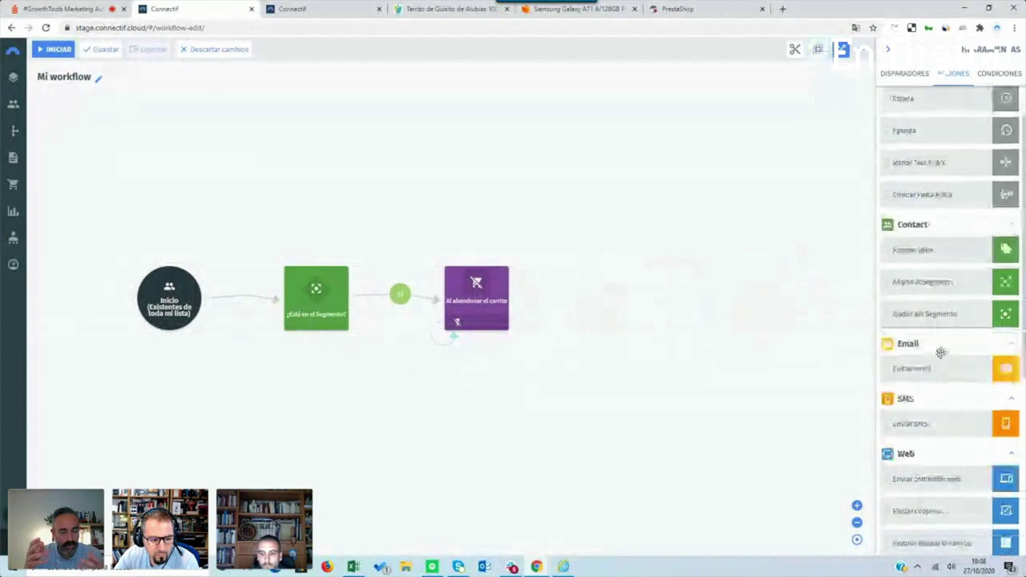
{"action": "left_click_drag", "start_coordinate": [916, 474], "coordinate": [566, 312]}
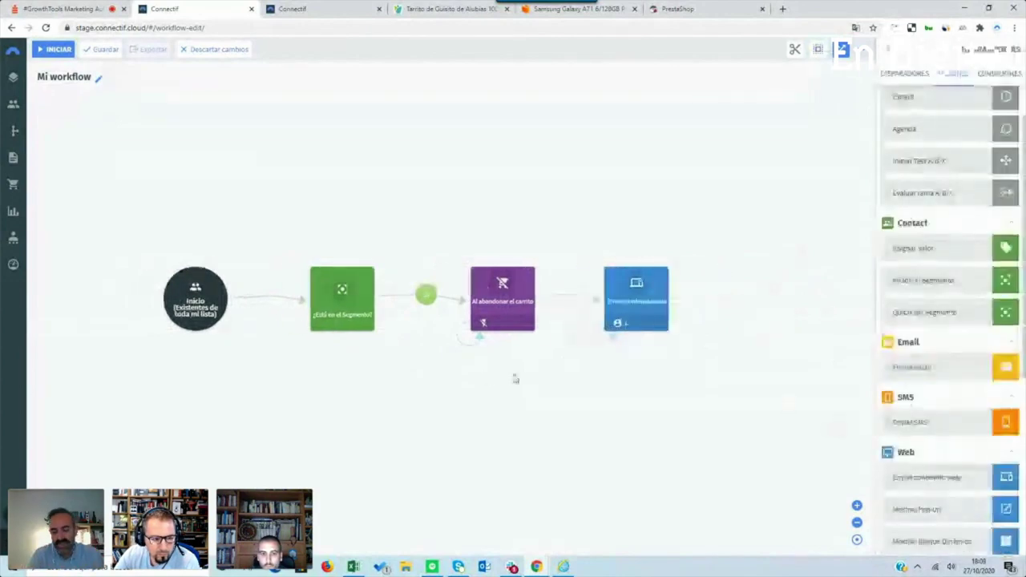
Add an "Al añadir al carrito" trigger above the segment condition, branching from the start node
{"action": "scroll", "coordinate": [950, 277], "scroll_direction": "up", "scroll_amount": 1}
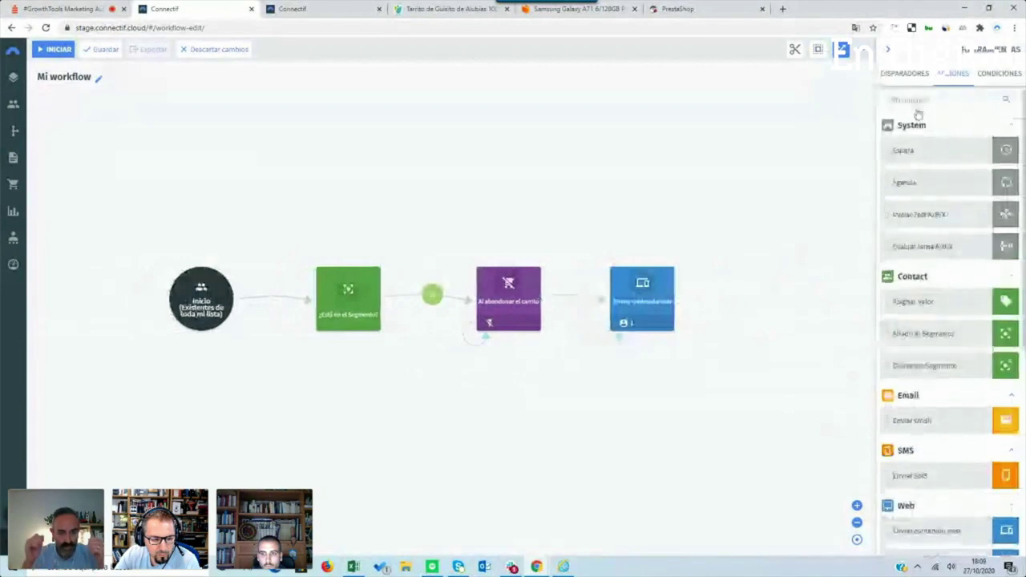
{"action": "scroll", "coordinate": [918, 347], "scroll_direction": "down", "scroll_amount": 5}
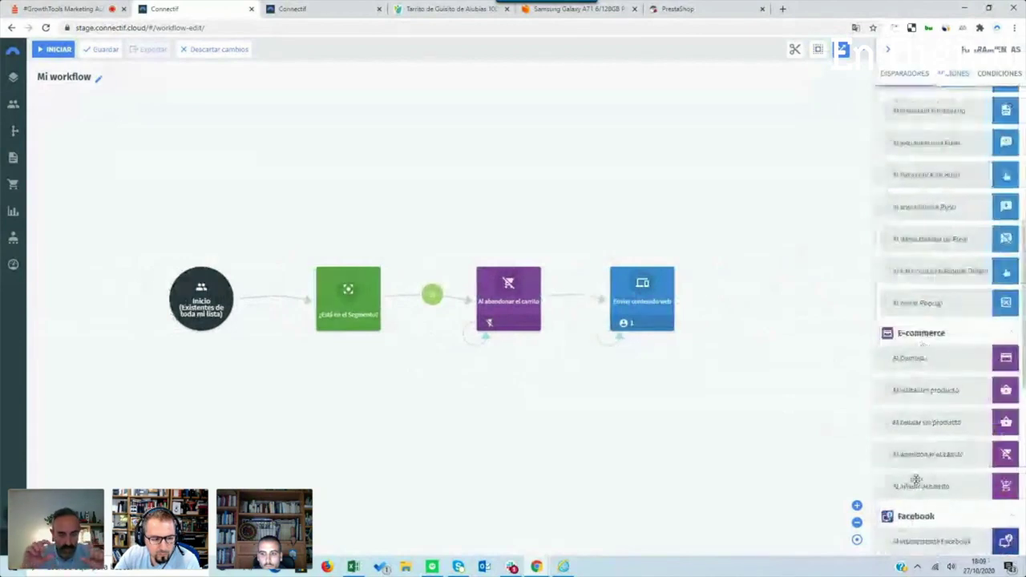
{"action": "left_click_drag", "start_coordinate": [914, 486], "coordinate": [341, 174]}
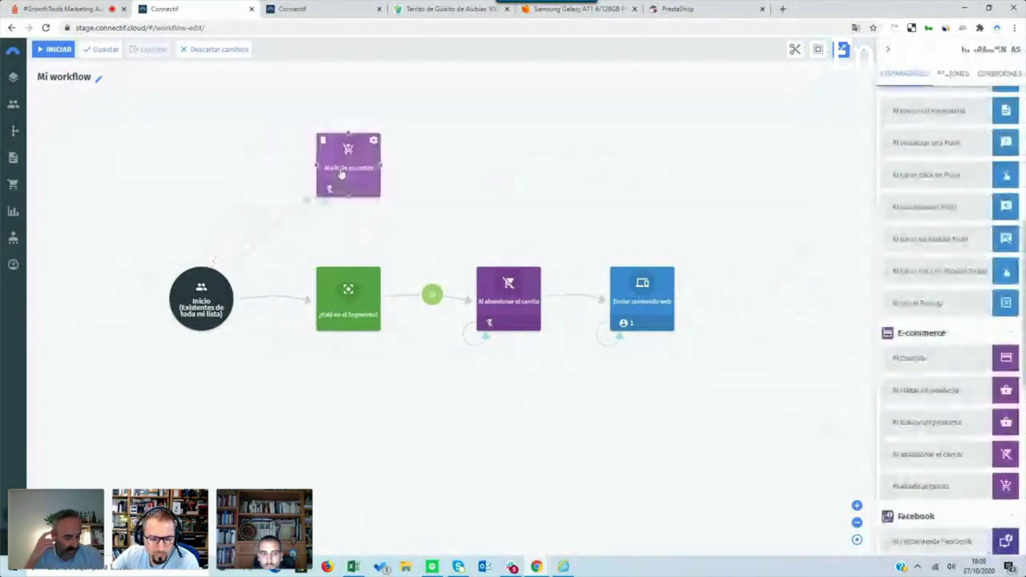
Filter the "Al añadir al carrito" trigger by "Categorías", searching for "home" and choosing a subcategory under /Home/Women
{"action": "left_click", "coordinate": [340, 174]}
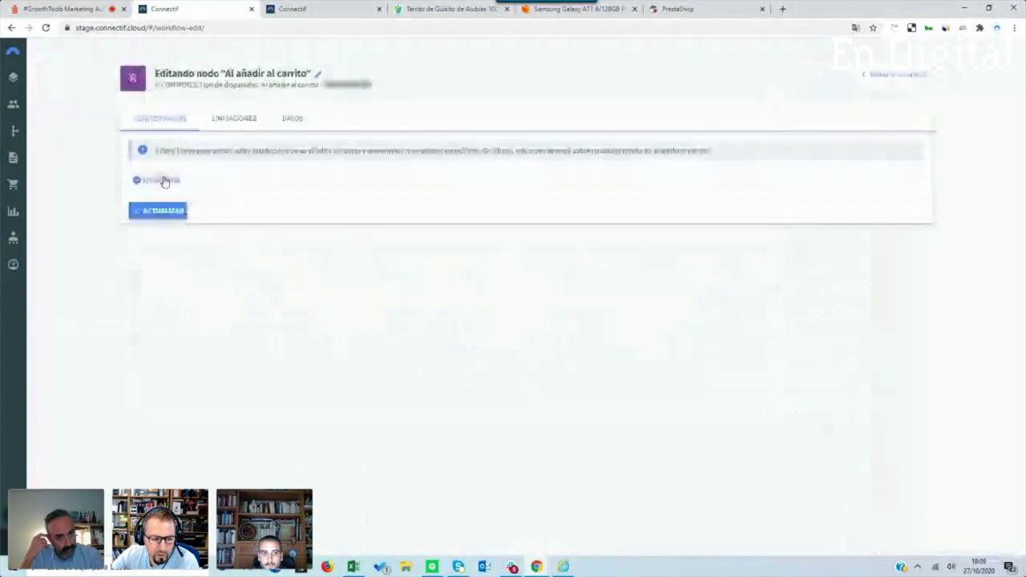
{"action": "left_click", "coordinate": [163, 181]}
{"action": "left_click", "coordinate": [180, 189]}
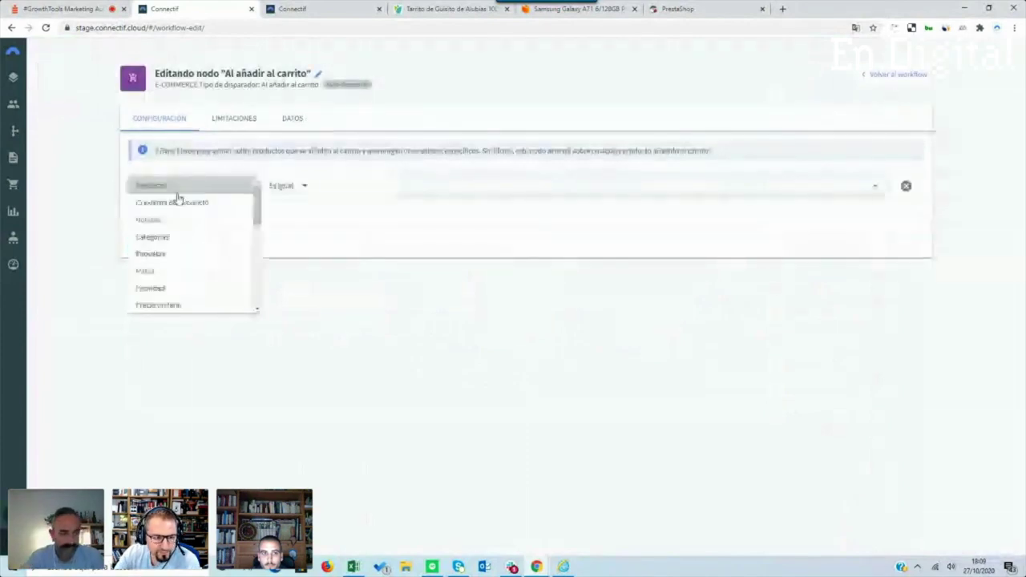
{"action": "left_click", "coordinate": [156, 238]}
{"action": "left_click", "coordinate": [486, 187]}
{"action": "type", "text": "home"}
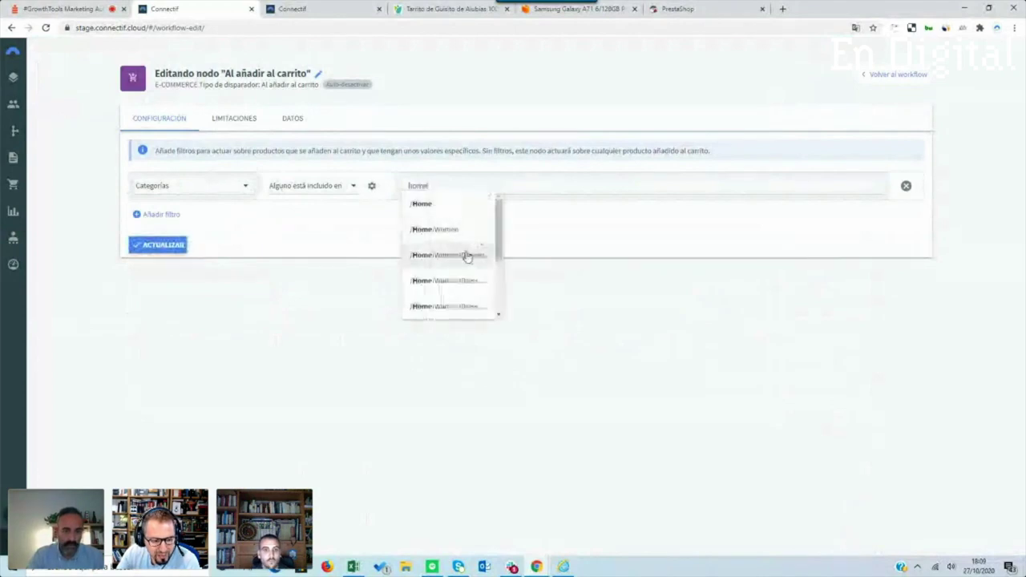
{"action": "left_click", "coordinate": [467, 256]}
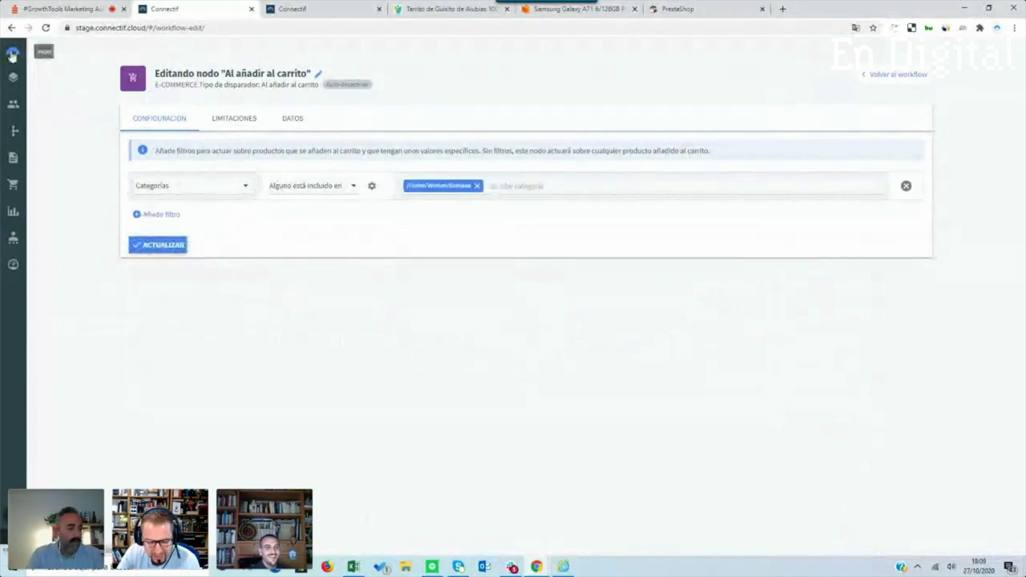
Leave the node configuration for the dashboard and switch to the #GrowthTools browser tab
{"action": "left_click", "coordinate": [12, 54]}
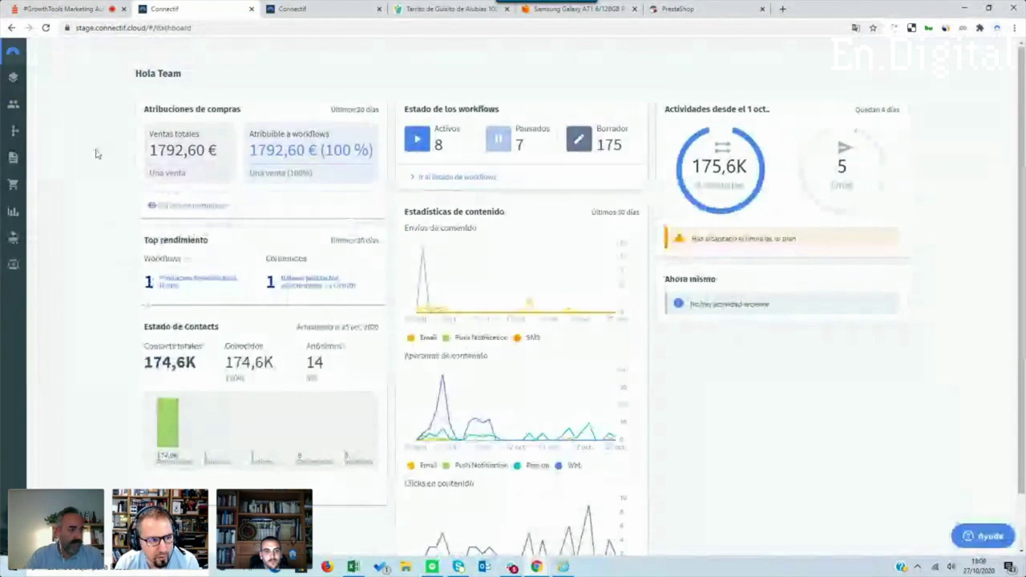
{"action": "left_click", "coordinate": [92, 6]}
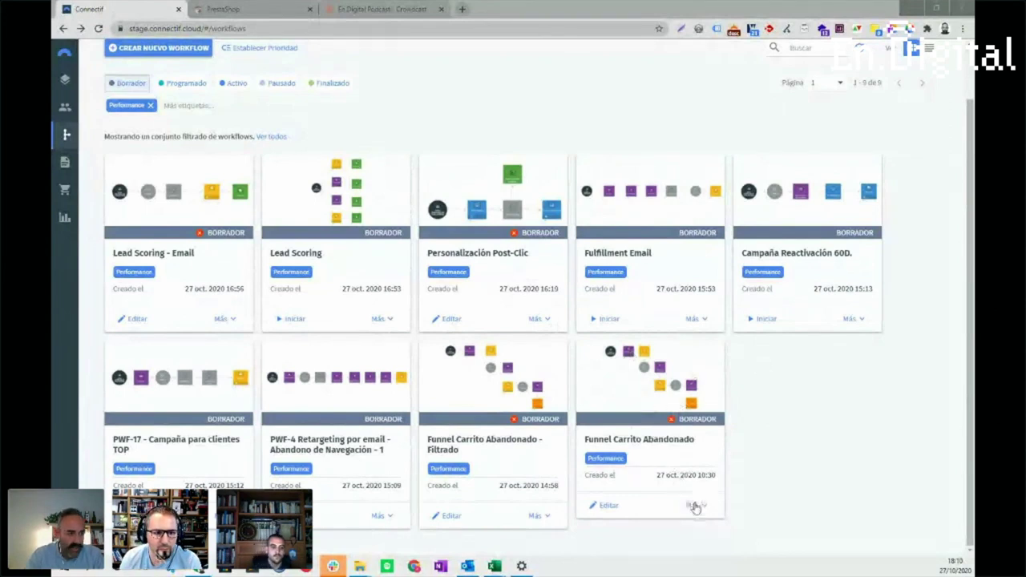
Open the "Funnel Carrito Abandonado" draft workflow for editing and move its "Enviar SMS" node slightly lower
{"action": "left_click", "coordinate": [607, 506]}
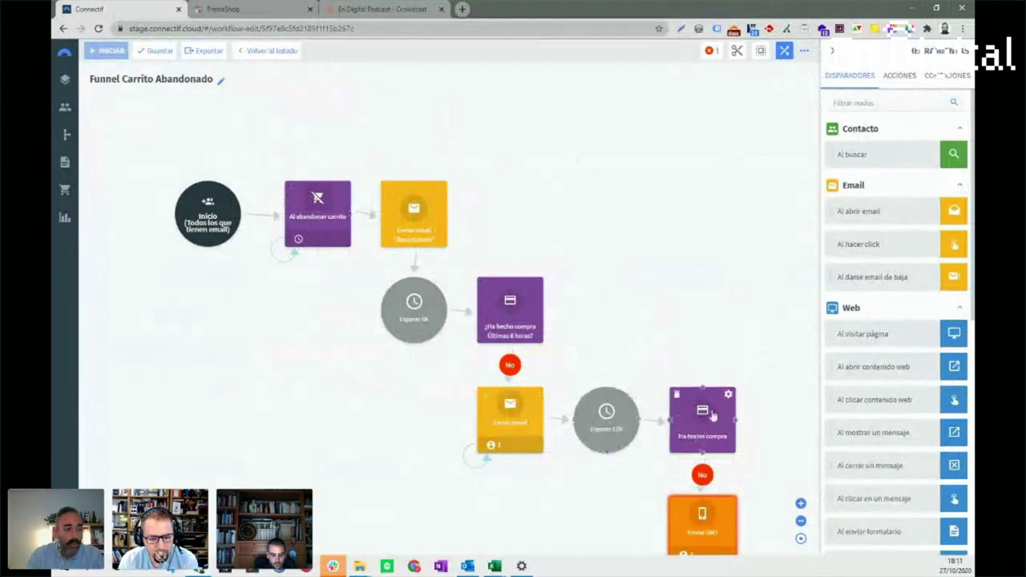
{"action": "left_click_drag", "start_coordinate": [687, 351], "coordinate": [591, 246]}
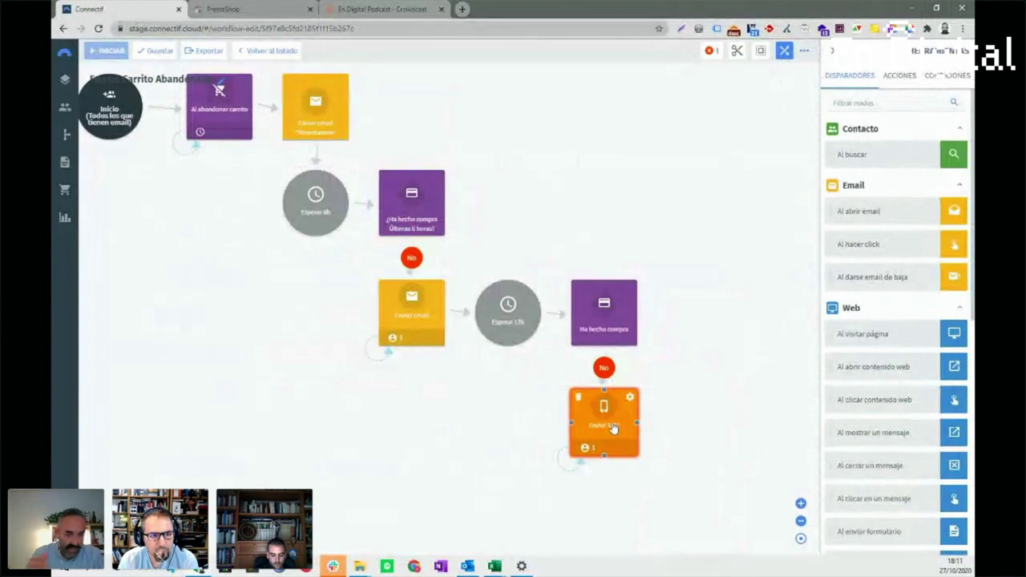
{"action": "left_click_drag", "start_coordinate": [613, 429], "coordinate": [613, 457]}
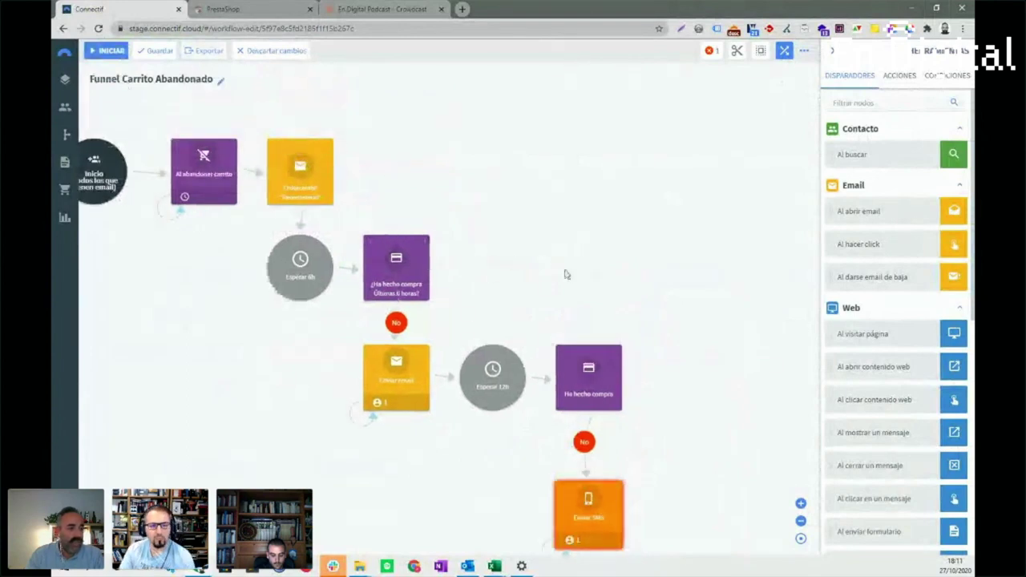
{"action": "left_click_drag", "start_coordinate": [580, 266], "coordinate": [623, 296]}
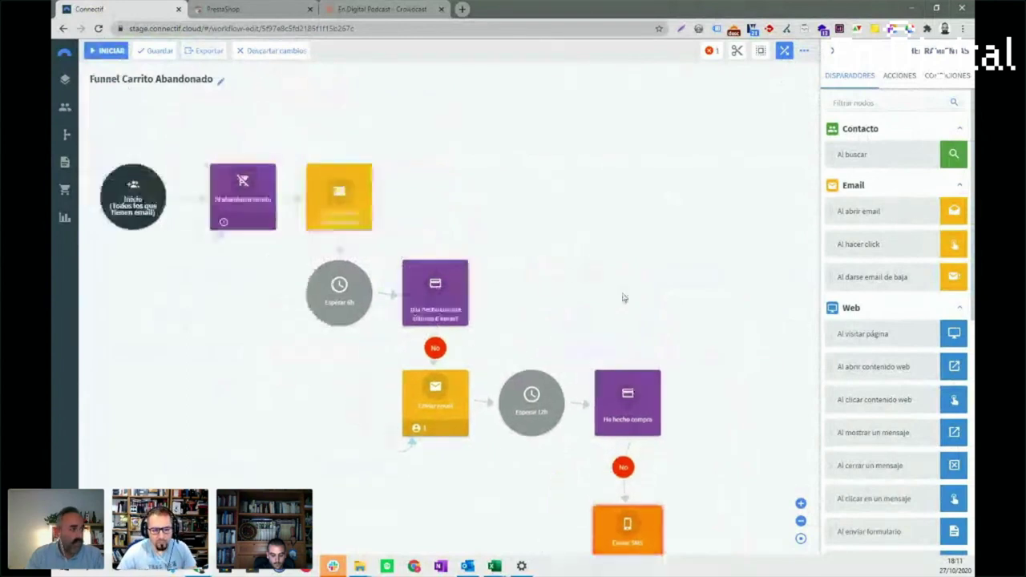
{"action": "left_click_drag", "start_coordinate": [543, 222], "coordinate": [527, 213]}
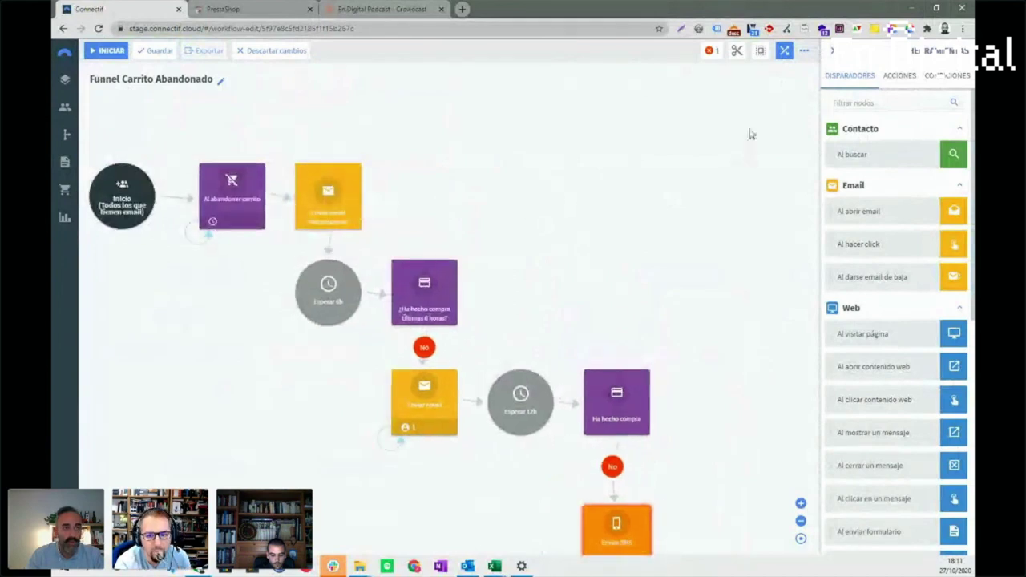
{"action": "left_click", "coordinate": [960, 76]}
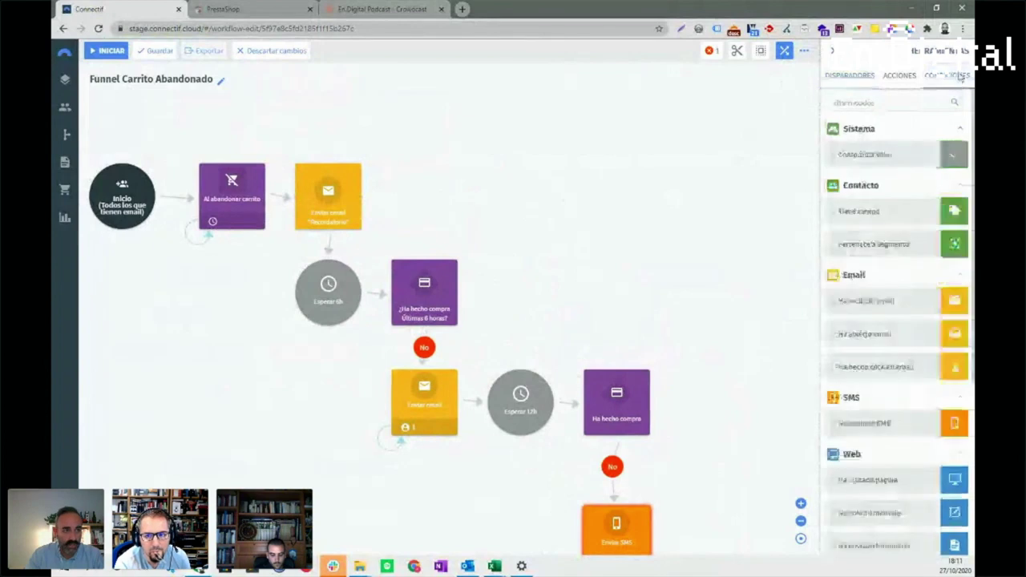
{"action": "left_click_drag", "start_coordinate": [852, 328], "coordinate": [453, 204]}
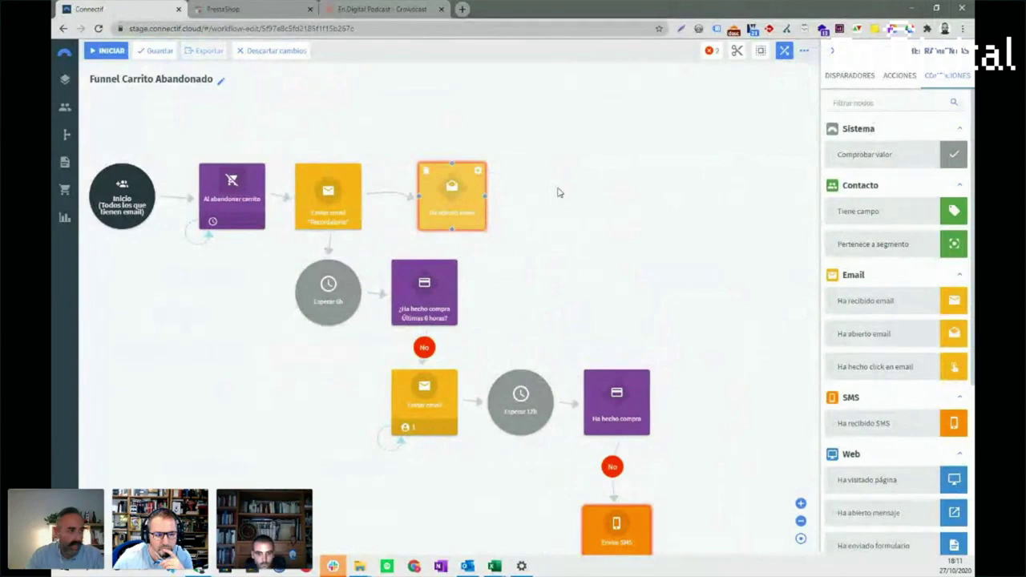
{"action": "key", "text": "Delete"}
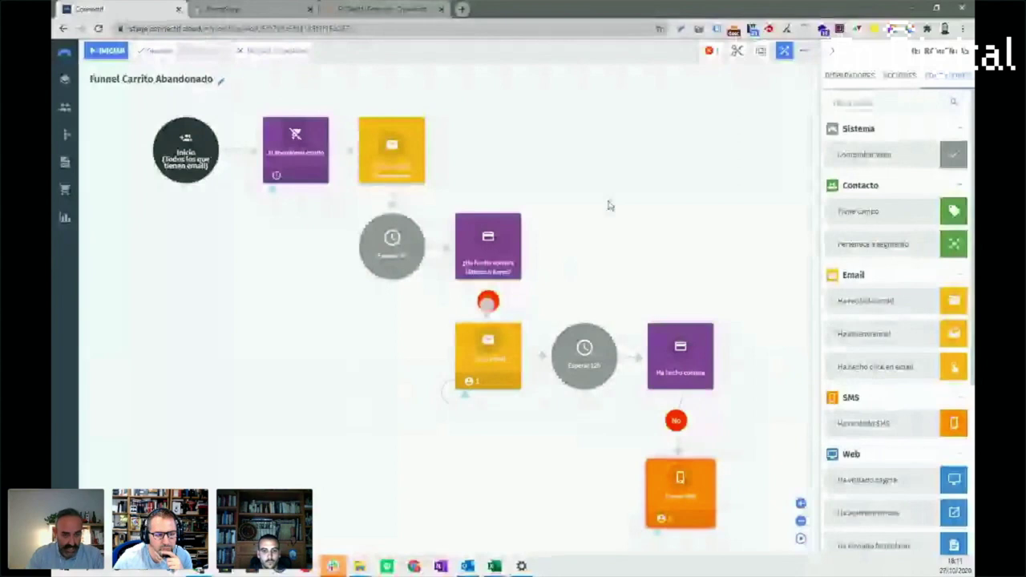
Open the configuration of the "Al abandonar carrito" node and add a filter, removing the extra filter row below it
{"action": "left_click_drag", "start_coordinate": [633, 210], "coordinate": [642, 222]}
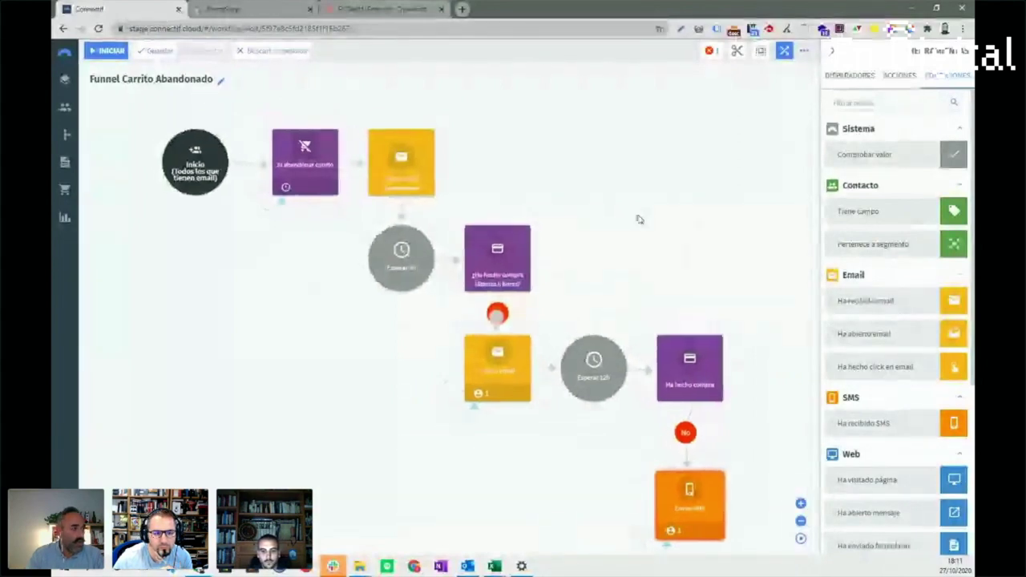
{"action": "mouse_move", "coordinate": [305, 174]}
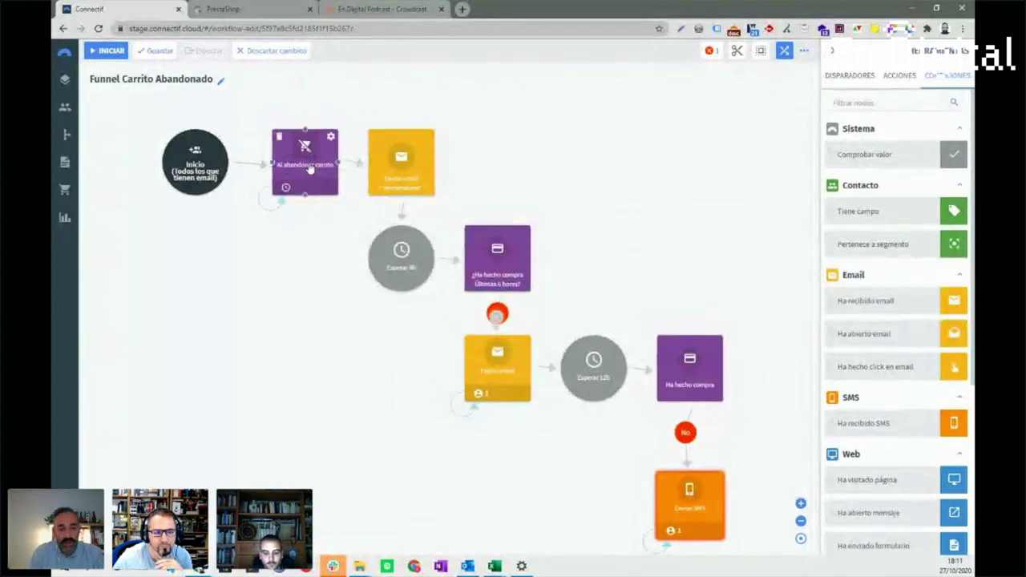
{"action": "left_click", "coordinate": [331, 137]}
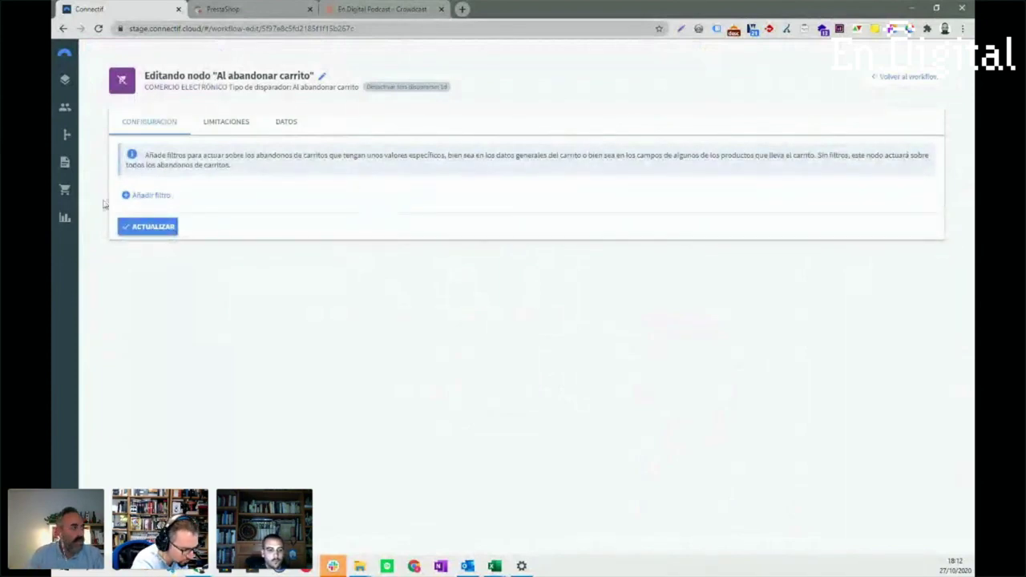
{"action": "left_click", "coordinate": [155, 198]}
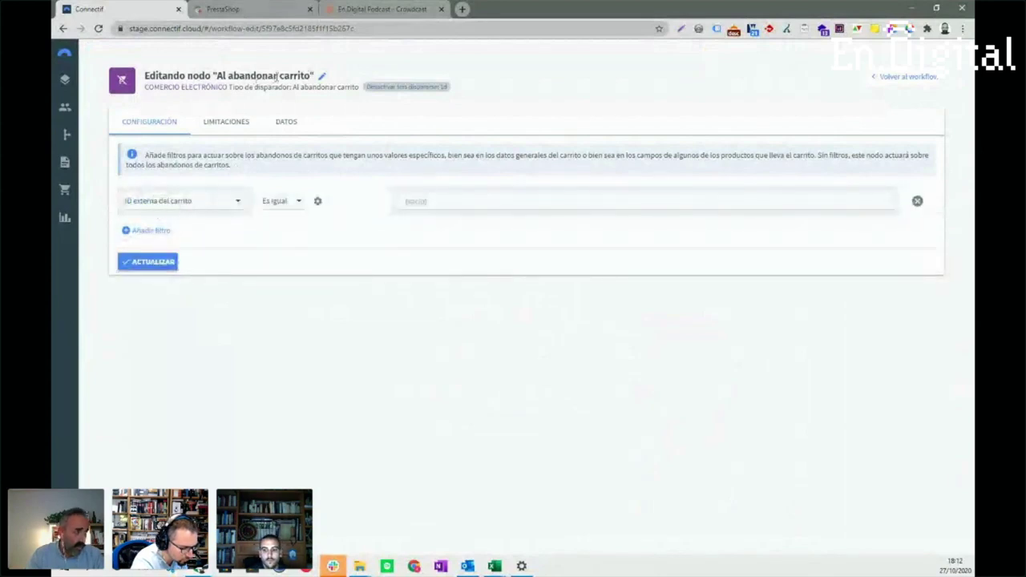
{"action": "left_click", "coordinate": [213, 203]}
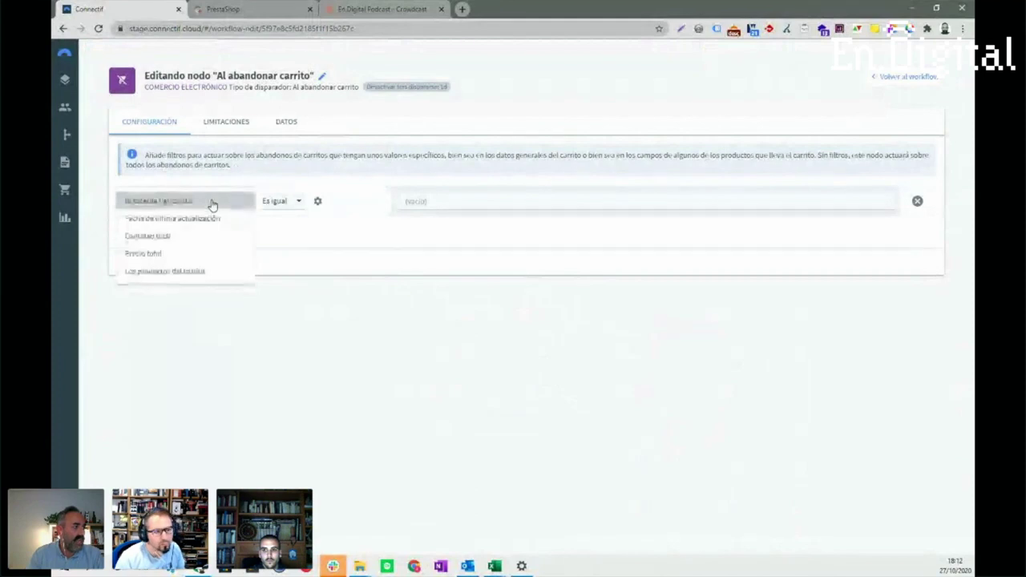
{"action": "left_click", "coordinate": [159, 255]}
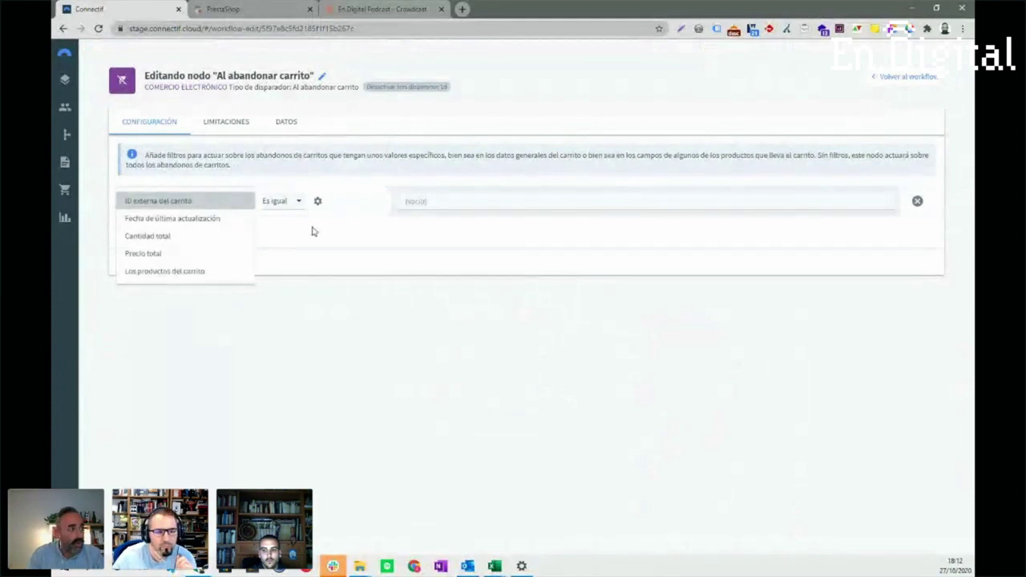
{"action": "left_click", "coordinate": [164, 232]}
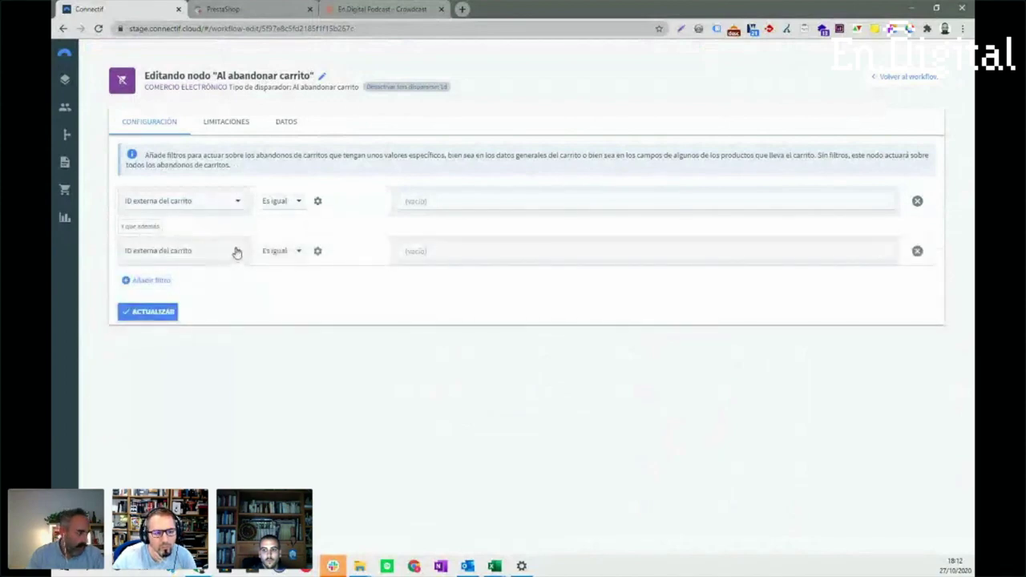
{"action": "left_click", "coordinate": [917, 251]}
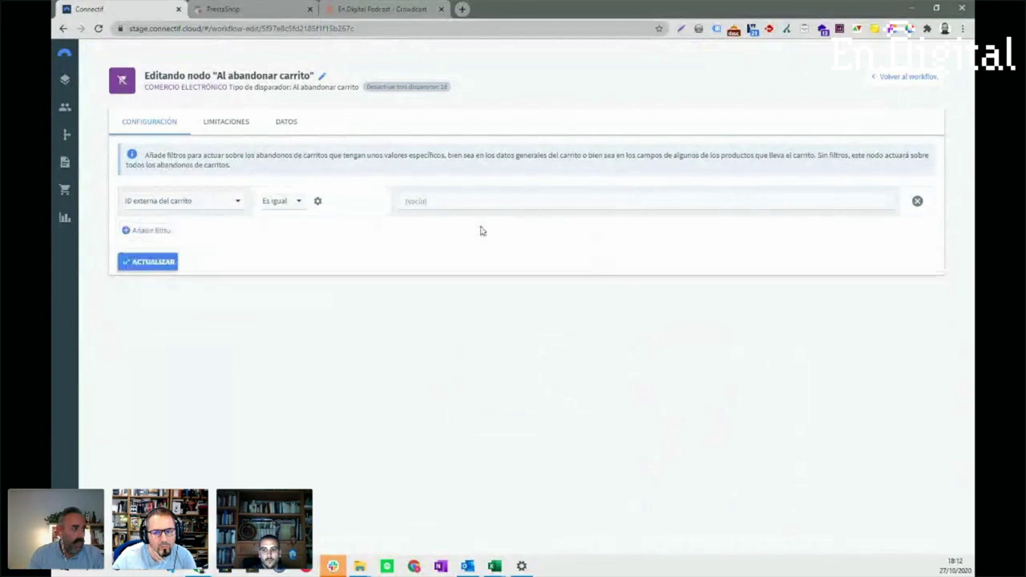
Set the abandoned cart filter to "Los productos del carrito" and add a nested "Producto" filter, reviewing the available product fields
{"action": "left_click", "coordinate": [215, 205]}
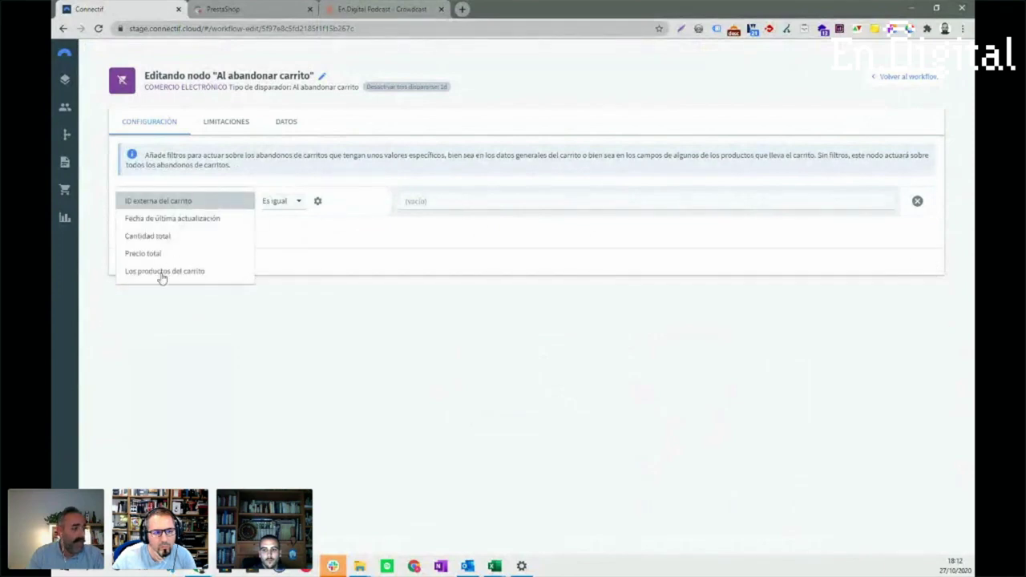
{"action": "left_click", "coordinate": [187, 273]}
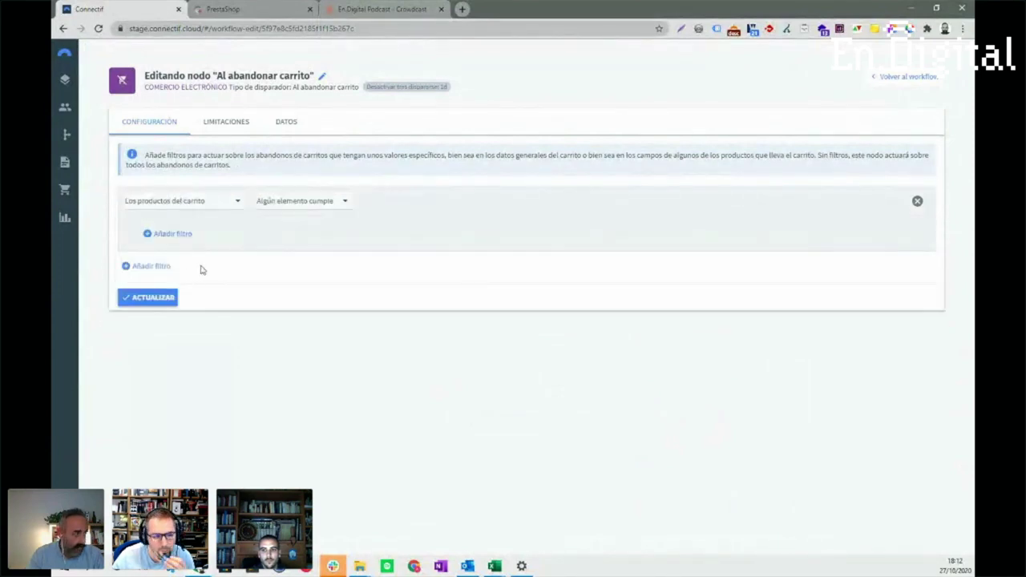
{"action": "left_click", "coordinate": [185, 239]}
{"action": "left_click", "coordinate": [184, 238]}
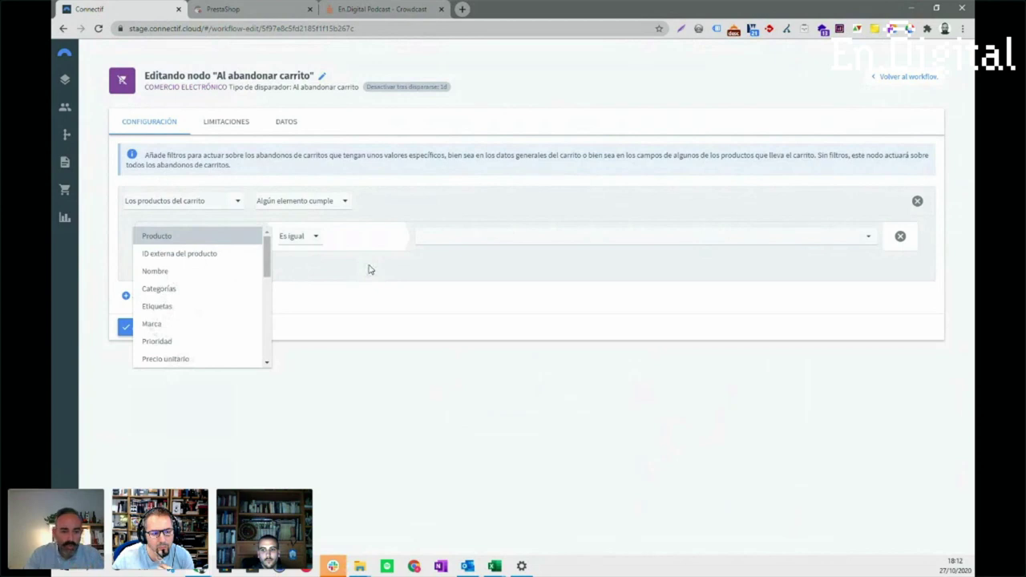
{"action": "left_click", "coordinate": [465, 304]}
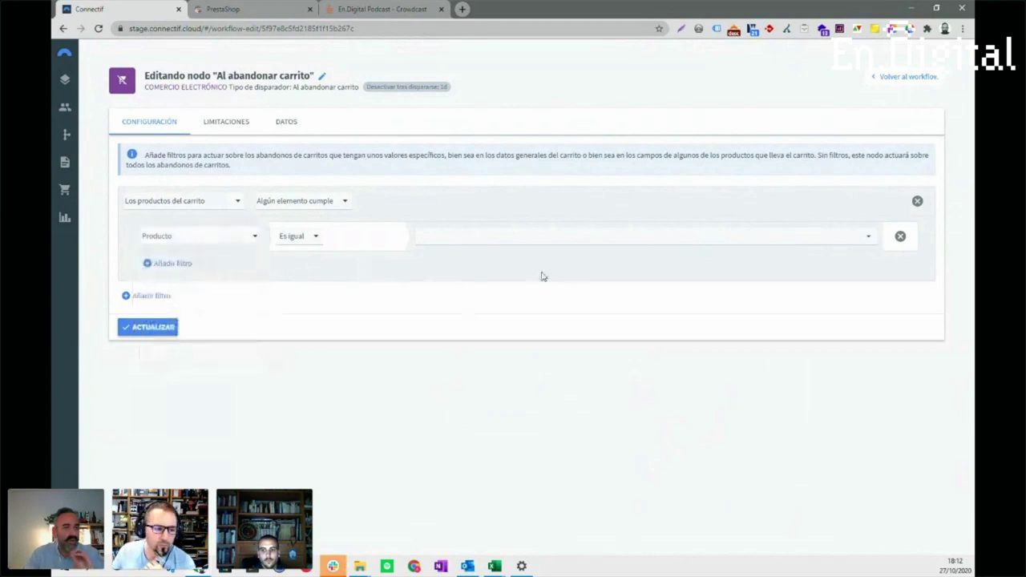
Delete the nested product filter and the cart products filter, and return to the workflow
{"action": "left_click", "coordinate": [900, 239]}
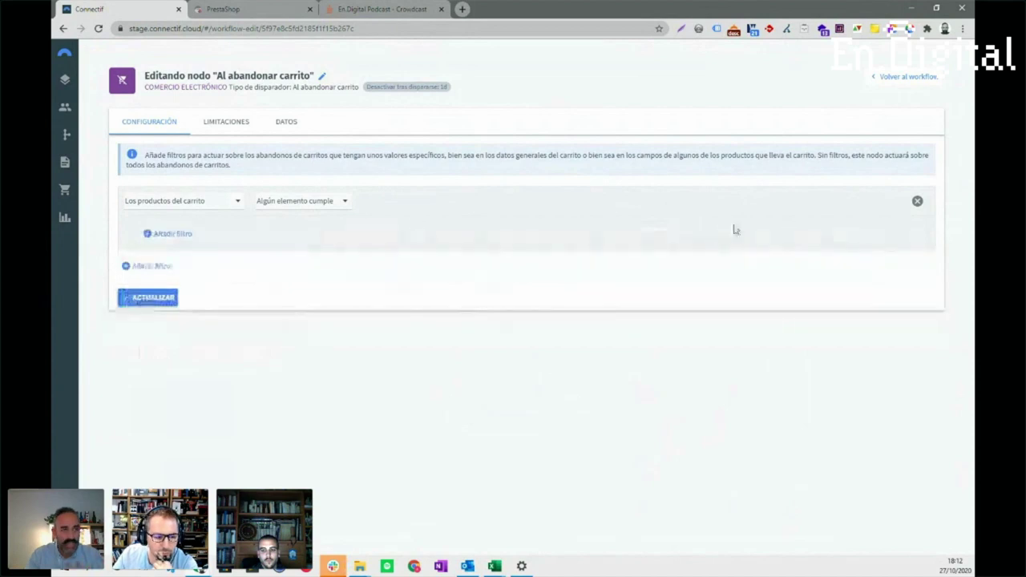
{"action": "left_click", "coordinate": [917, 203]}
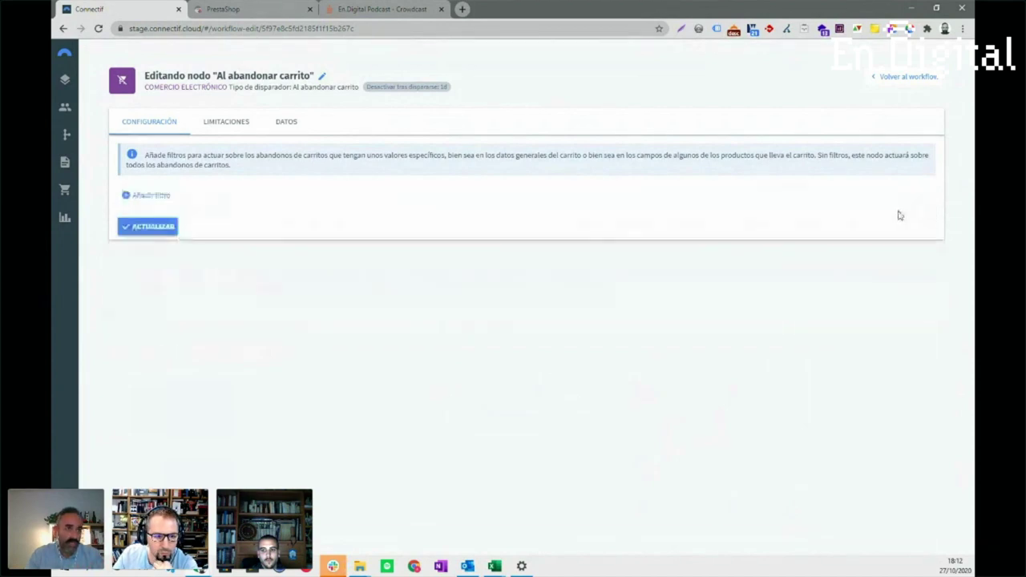
{"action": "left_click", "coordinate": [892, 79]}
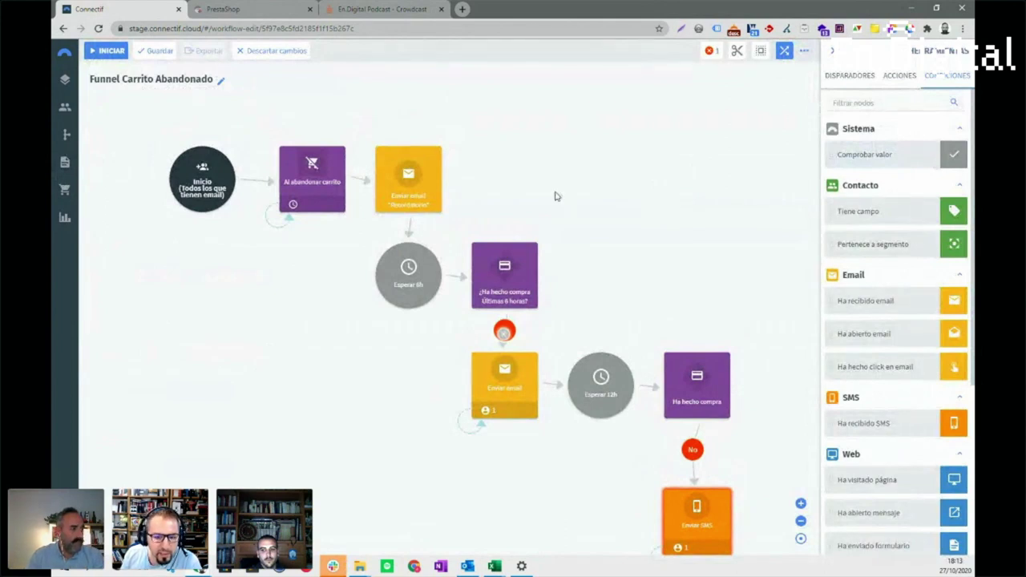
Shift the "Inicio", "Al abandonar carrito", "Recordatorio" email and "Esperar 6h" nodes slightly lower on the canvas
{"action": "left_click_drag", "start_coordinate": [204, 191], "coordinate": [192, 197]}
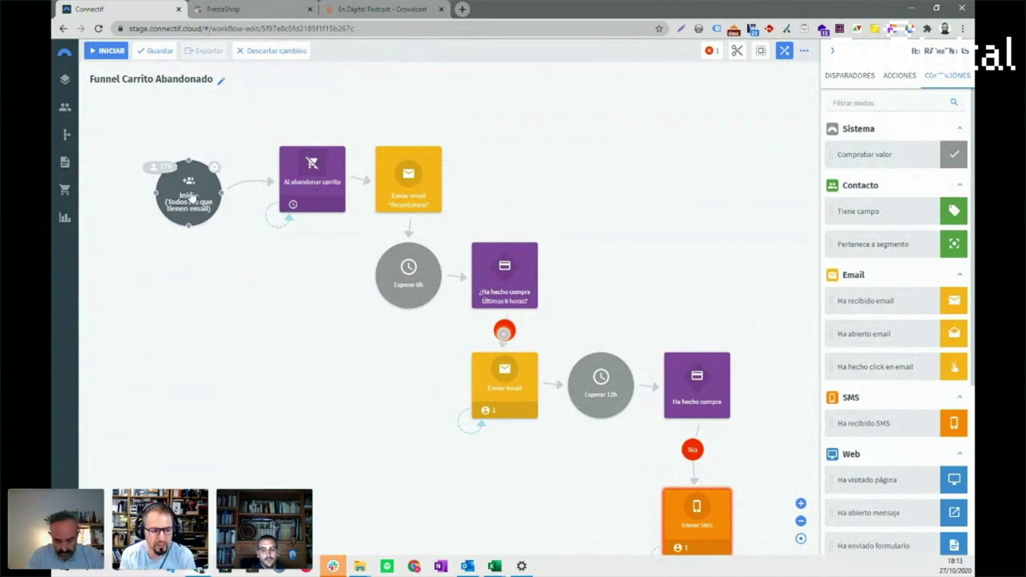
{"action": "left_click_drag", "start_coordinate": [325, 192], "coordinate": [313, 202]}
{"action": "left_click_drag", "start_coordinate": [413, 194], "coordinate": [414, 202]}
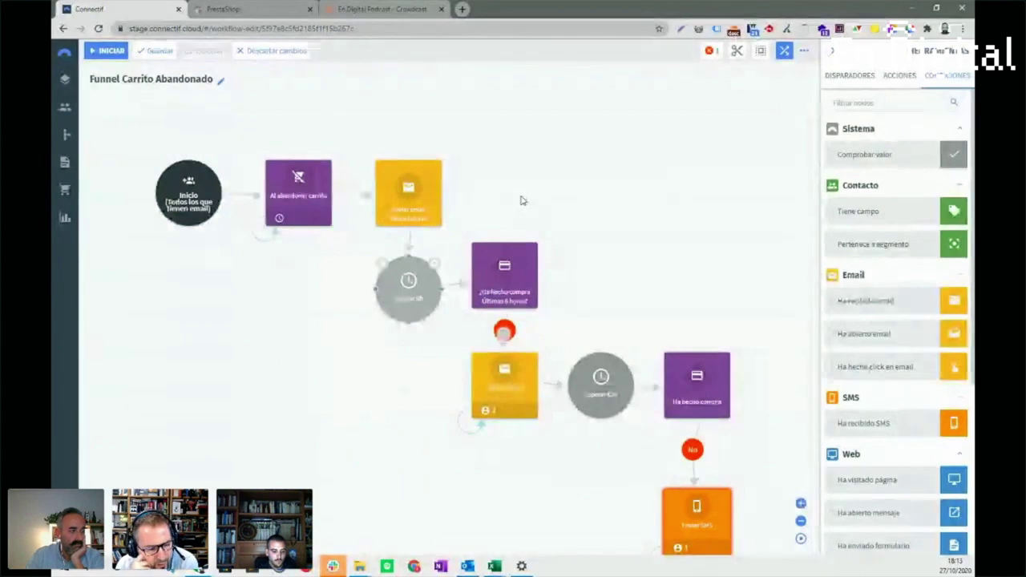
Pull the "Recordatorio" email node away to the right, browse the available condition nodes, and put it back above "Esperar 6h"
{"action": "mouse_move", "coordinate": [316, 203]}
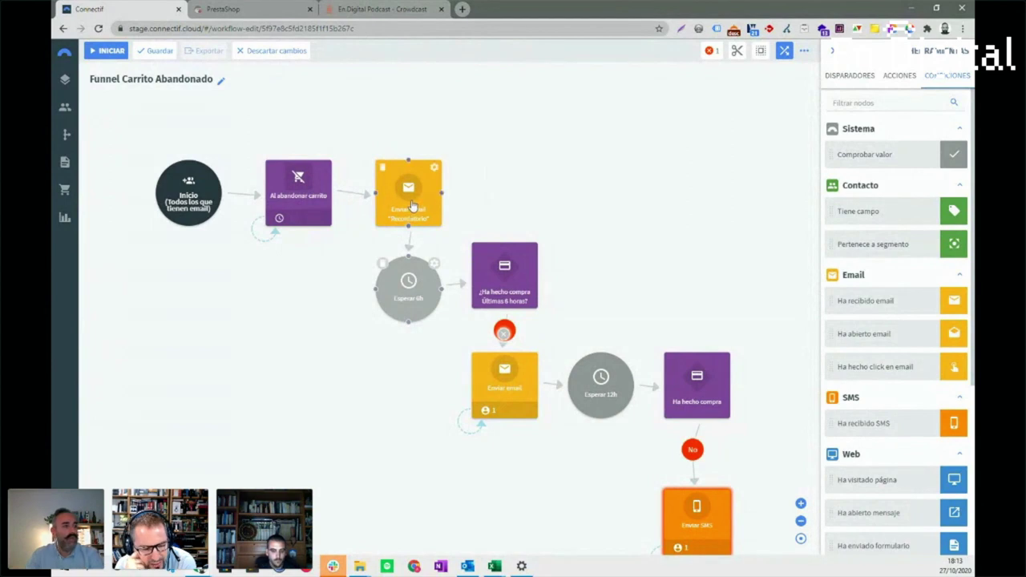
{"action": "left_click_drag", "start_coordinate": [410, 205], "coordinate": [589, 178]}
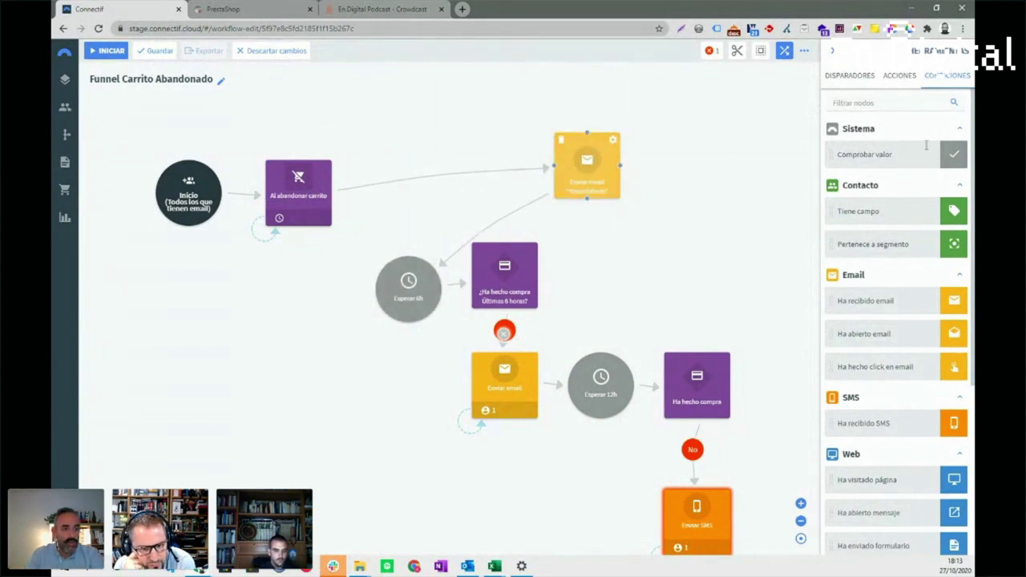
{"action": "scroll", "coordinate": [916, 333], "scroll_direction": "down", "scroll_amount": 3}
{"action": "scroll", "coordinate": [915, 334], "scroll_direction": "up", "scroll_amount": 2}
{"action": "scroll", "coordinate": [892, 411], "scroll_direction": "down", "scroll_amount": 2}
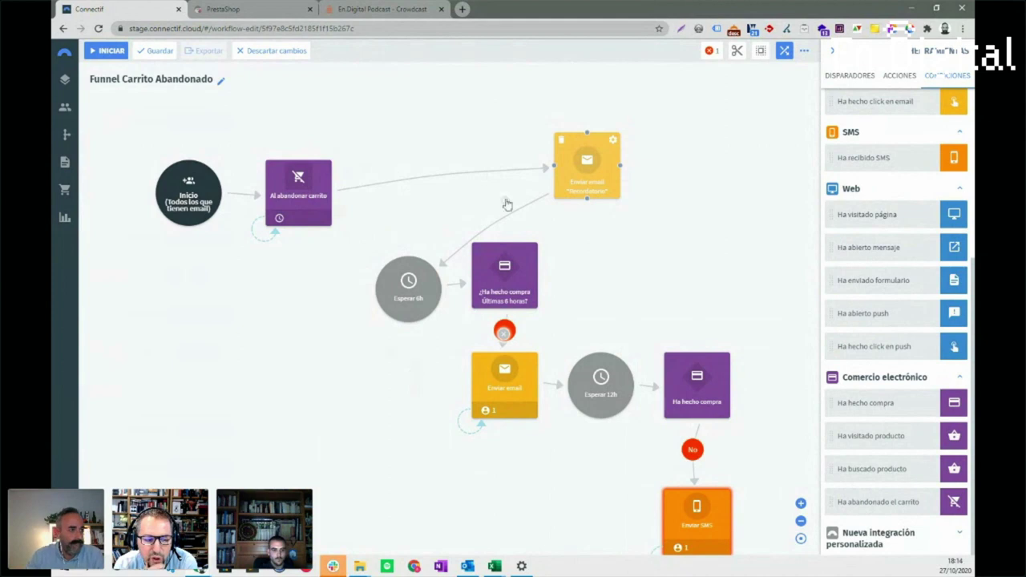
{"action": "left_click_drag", "start_coordinate": [588, 170], "coordinate": [409, 186]}
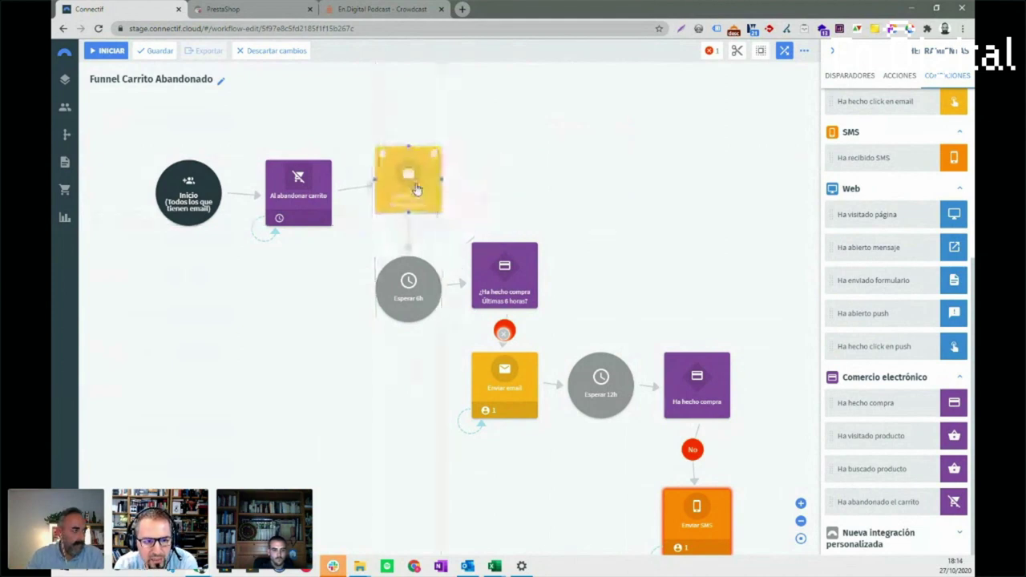
Align the "Inicio", "Al abandonar carrito" and "Recordatorio" email nodes in one horizontal row with slightly wider spacing
{"action": "left_click_drag", "start_coordinate": [301, 202], "coordinate": [301, 187]}
{"action": "left_click", "coordinate": [193, 198]}
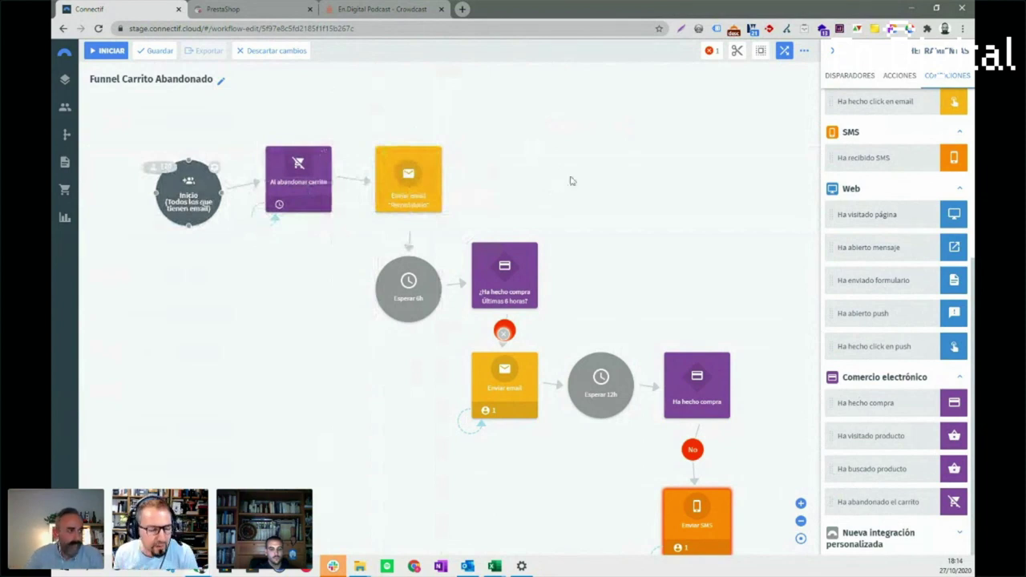
{"action": "left_click_drag", "start_coordinate": [416, 187], "coordinate": [465, 178]}
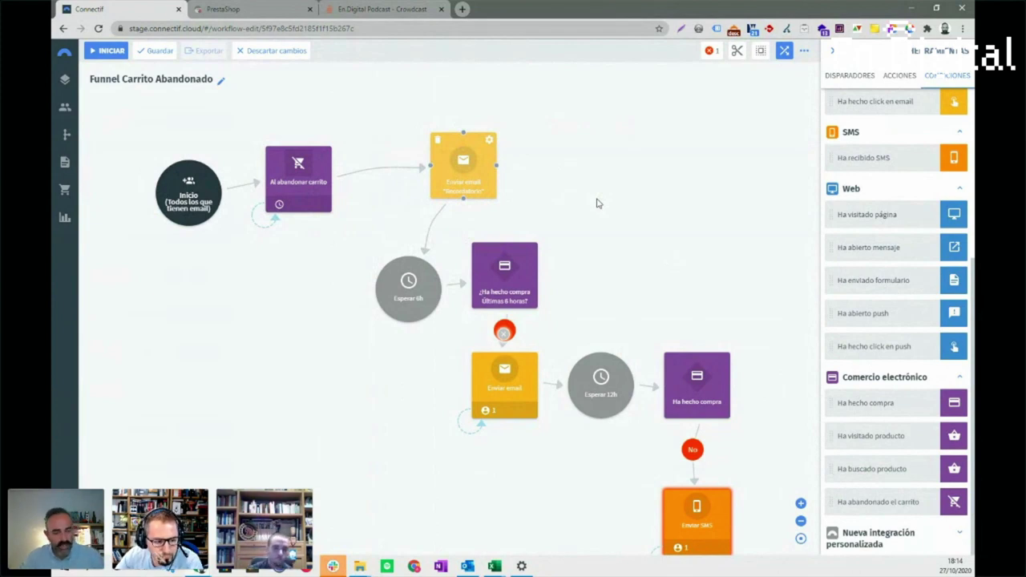
{"action": "left_click_drag", "start_coordinate": [477, 173], "coordinate": [436, 189]}
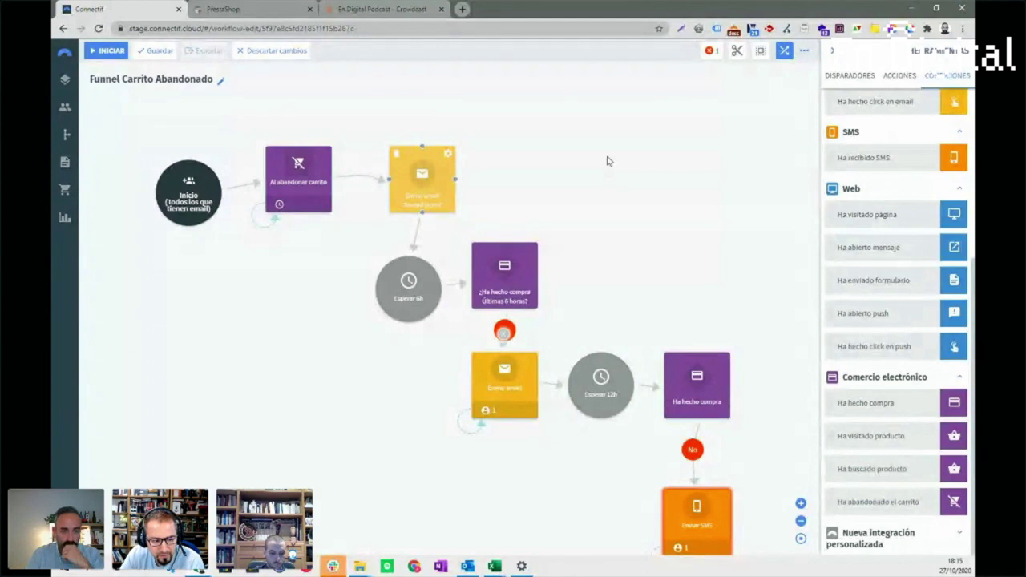
{"action": "left_click", "coordinate": [190, 187]}
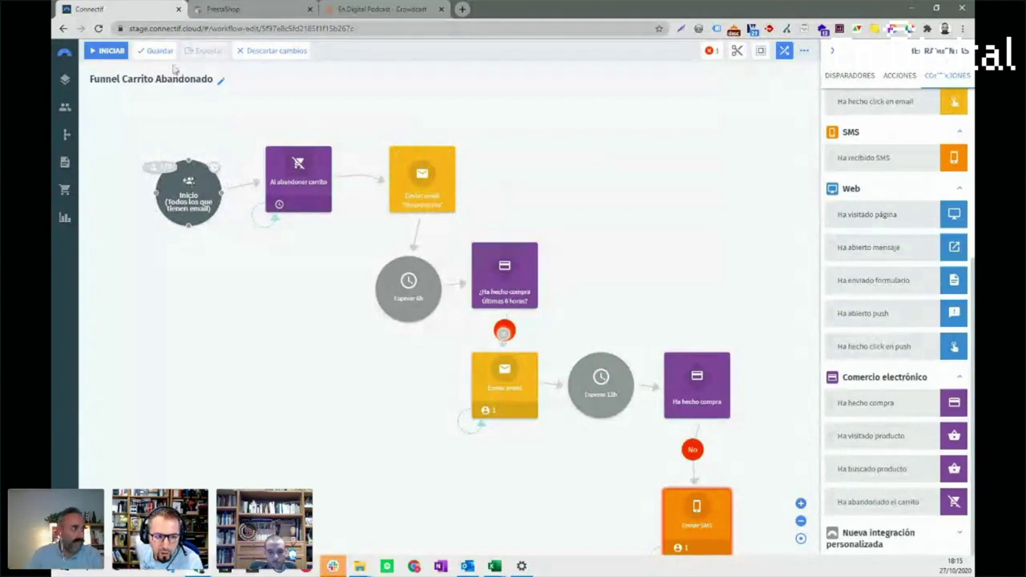
{"action": "left_click_drag", "start_coordinate": [185, 203], "coordinate": [171, 189]}
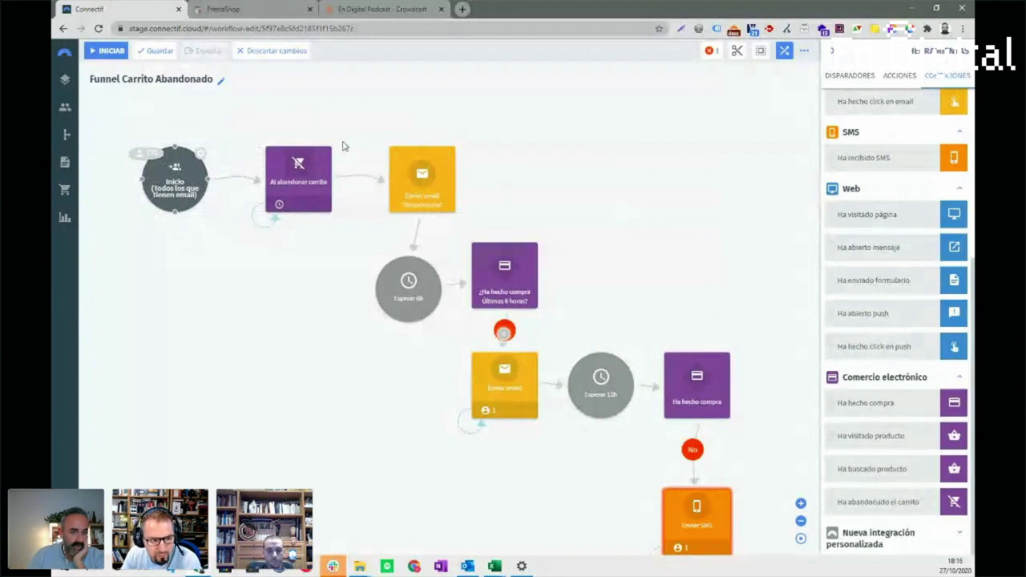
Leave the abandoned cart funnel for the workflow list and open "PWF-4 Retargeting por email - Abandono de Navegación - 1"
{"action": "left_click", "coordinate": [68, 135]}
{"action": "left_click", "coordinate": [427, 319]}
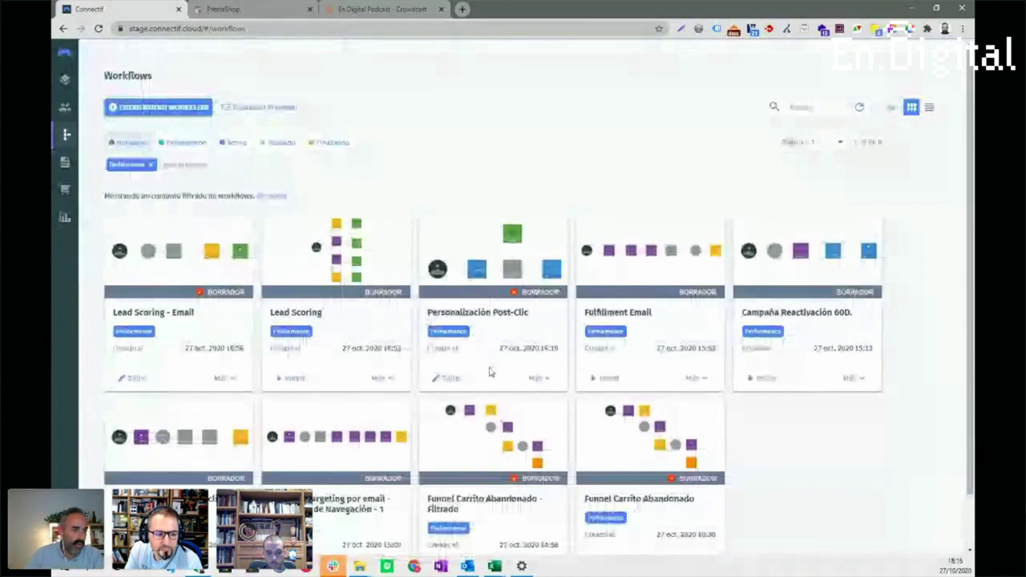
{"action": "left_click_drag", "start_coordinate": [972, 175], "coordinate": [972, 182]}
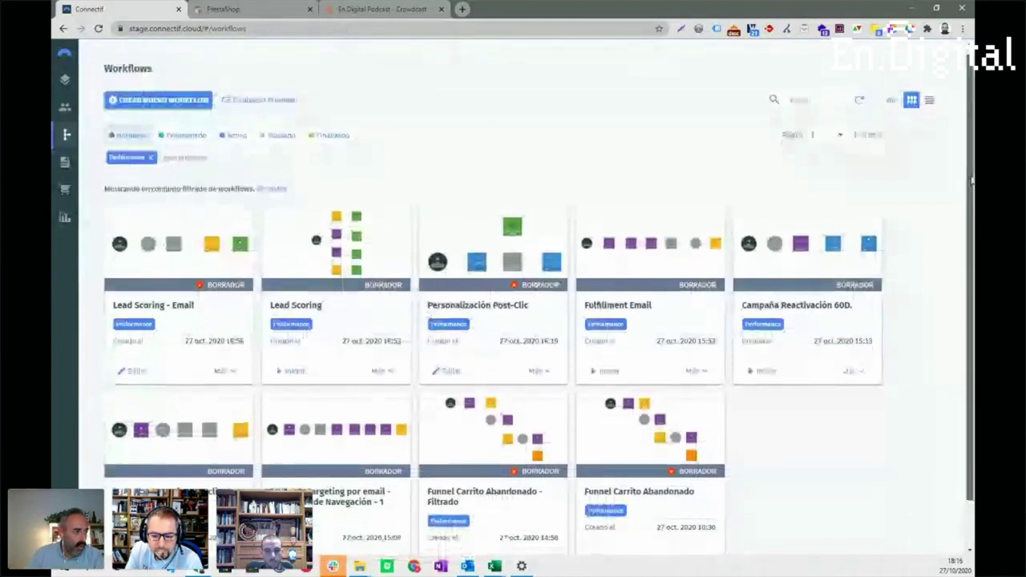
{"action": "scroll", "coordinate": [390, 388], "scroll_direction": "down", "scroll_amount": 1}
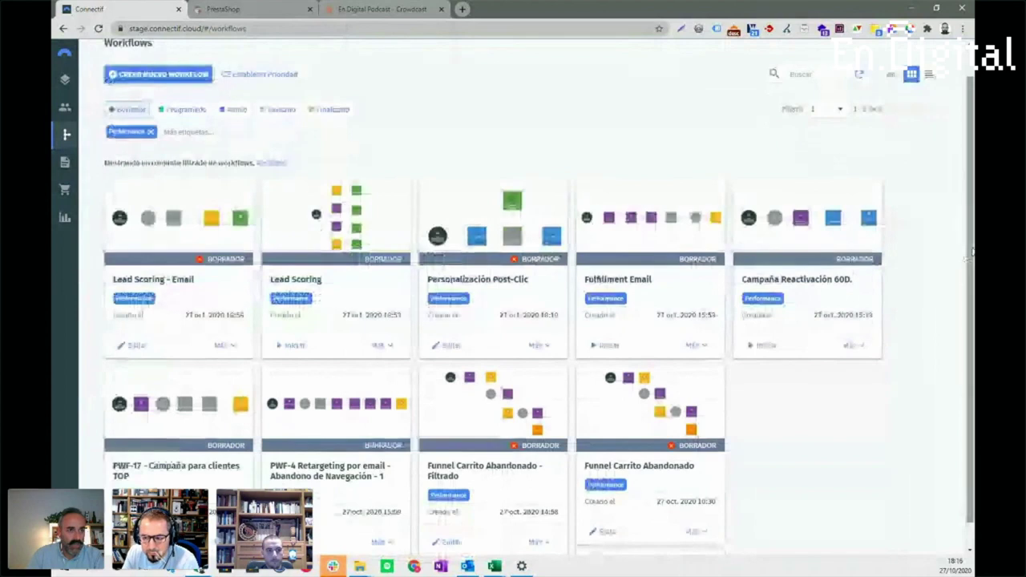
{"action": "scroll", "coordinate": [970, 273], "scroll_direction": "down", "scroll_amount": 1}
{"action": "left_click", "coordinate": [378, 520]}
{"action": "left_click", "coordinate": [389, 486]}
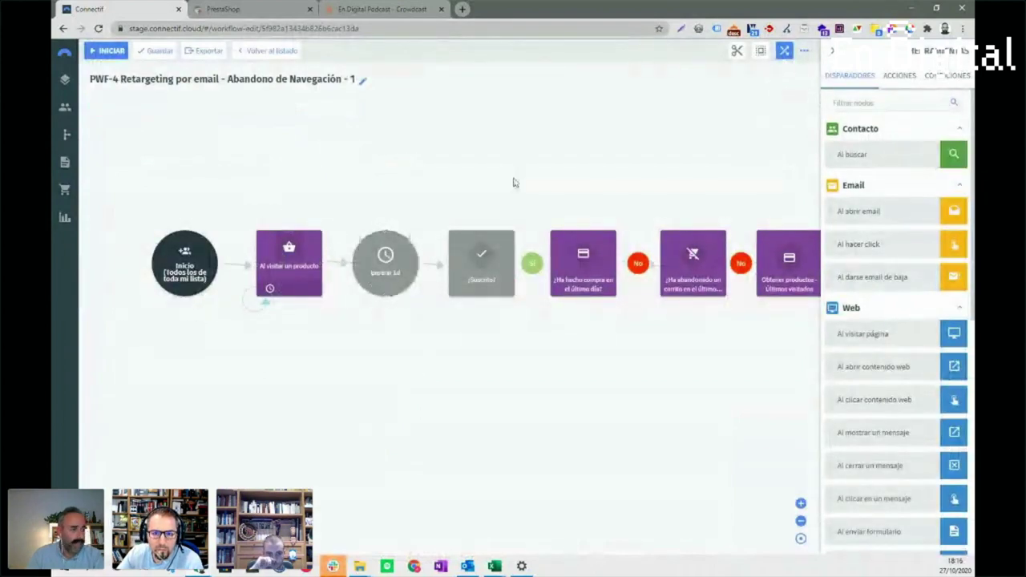
Examine the chain of nodes in the browse abandonment workflow, from the product visit trigger through to the final "Enviar email" node
{"action": "left_click_drag", "start_coordinate": [514, 179], "coordinate": [413, 199]}
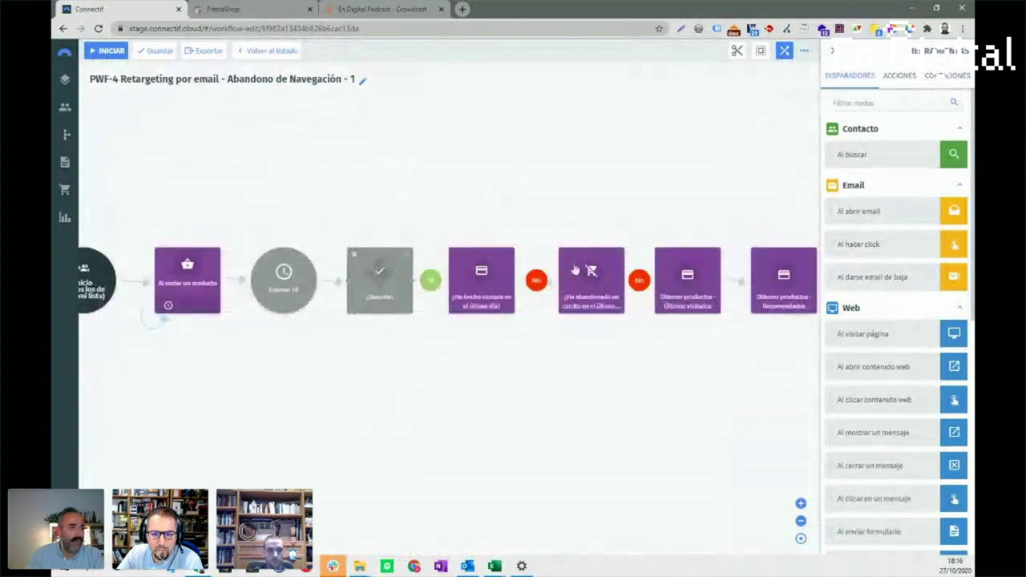
{"action": "scroll", "coordinate": [546, 201], "scroll_direction": "right", "scroll_amount": 3}
{"action": "left_click_drag", "start_coordinate": [390, 190], "coordinate": [485, 172]}
{"action": "left_click_drag", "start_coordinate": [350, 188], "coordinate": [417, 174]}
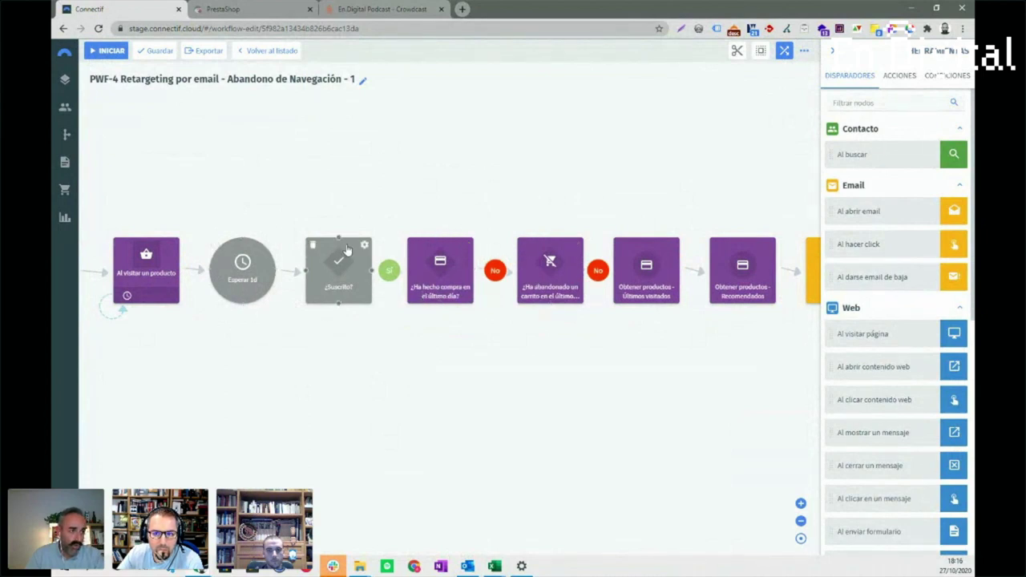
{"action": "left_click_drag", "start_coordinate": [662, 213], "coordinate": [612, 213]}
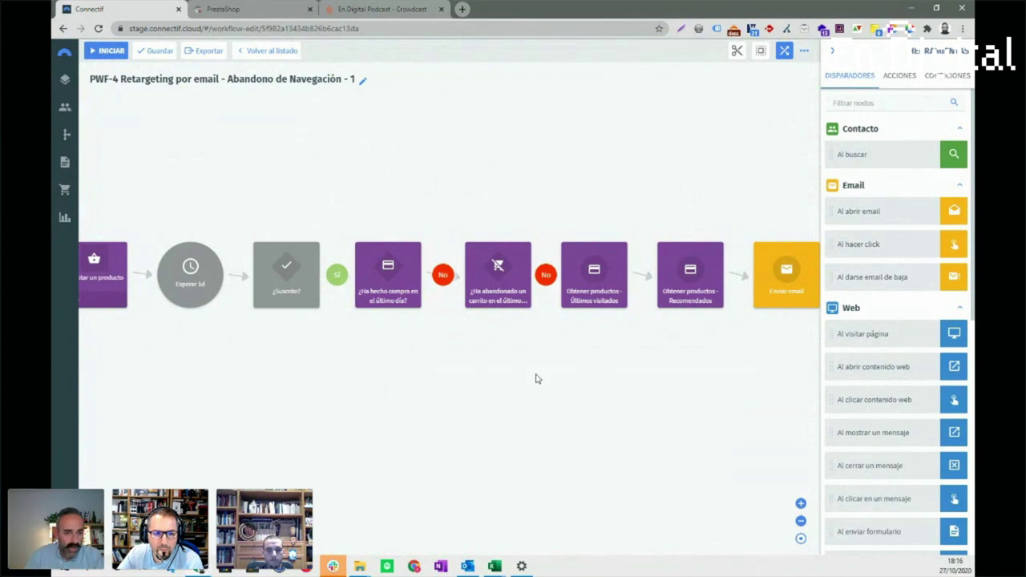
{"action": "scroll", "coordinate": [538, 374], "scroll_direction": "right", "scroll_amount": 2}
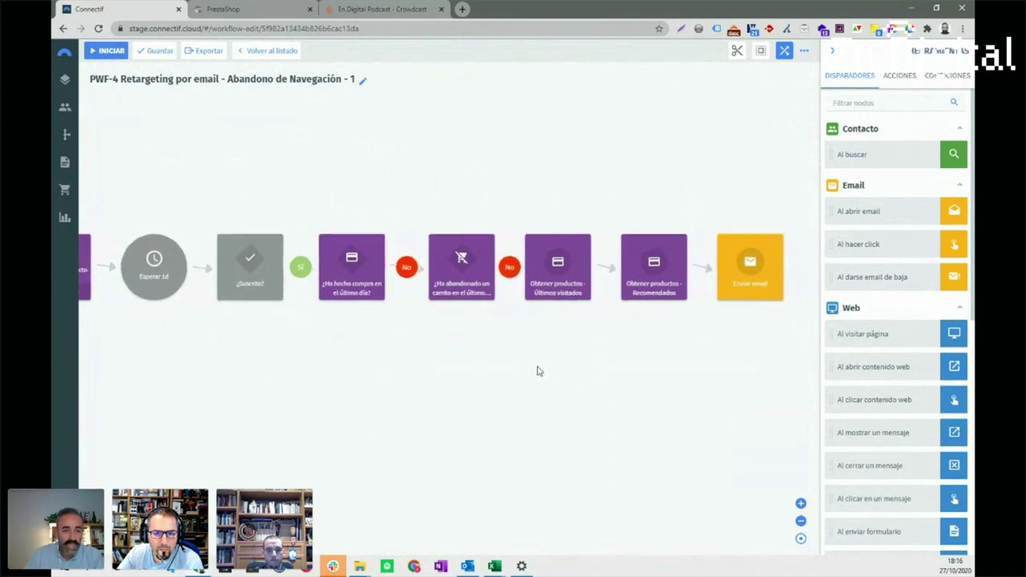
{"action": "scroll", "coordinate": [521, 369], "scroll_direction": "right", "scroll_amount": 3}
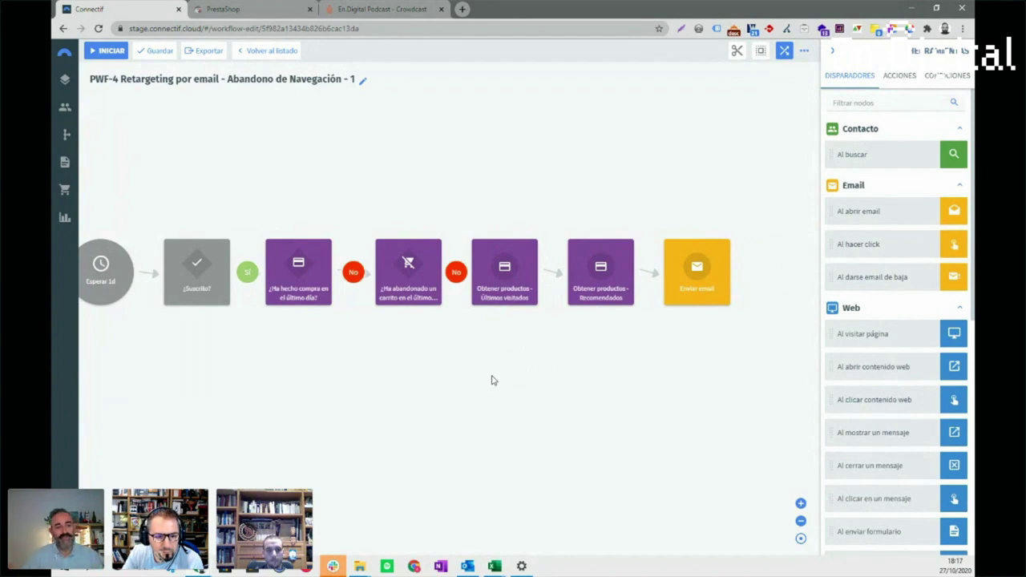
Move the final "Enviar email" node aside to the right and add a "Ha recibido email" condition node before it, opening its settings
{"action": "left_click_drag", "start_coordinate": [239, 364], "coordinate": [296, 354]}
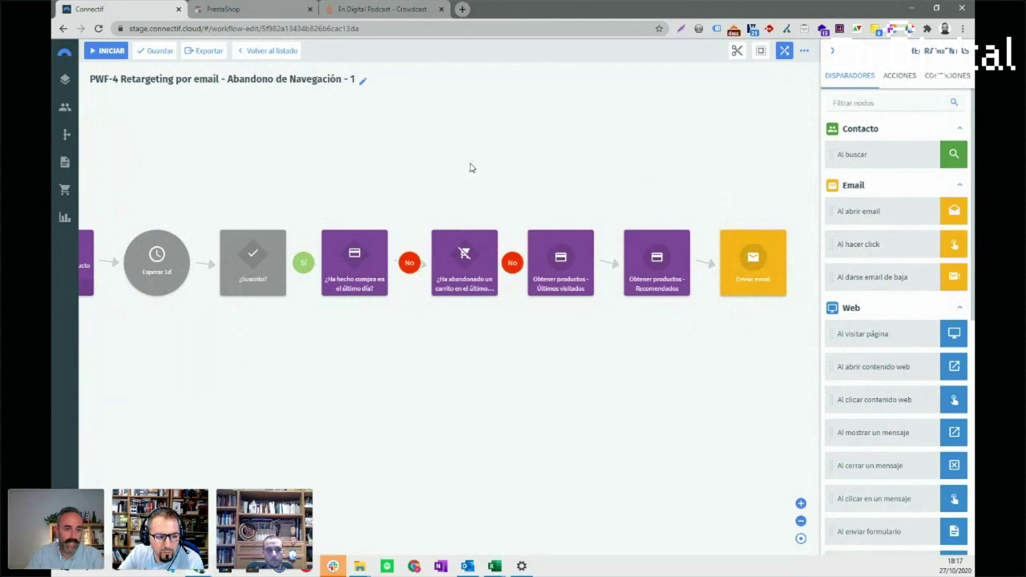
{"action": "scroll", "coordinate": [472, 168], "scroll_direction": "left", "scroll_amount": 2}
{"action": "scroll", "coordinate": [476, 171], "scroll_direction": "left", "scroll_amount": 5}
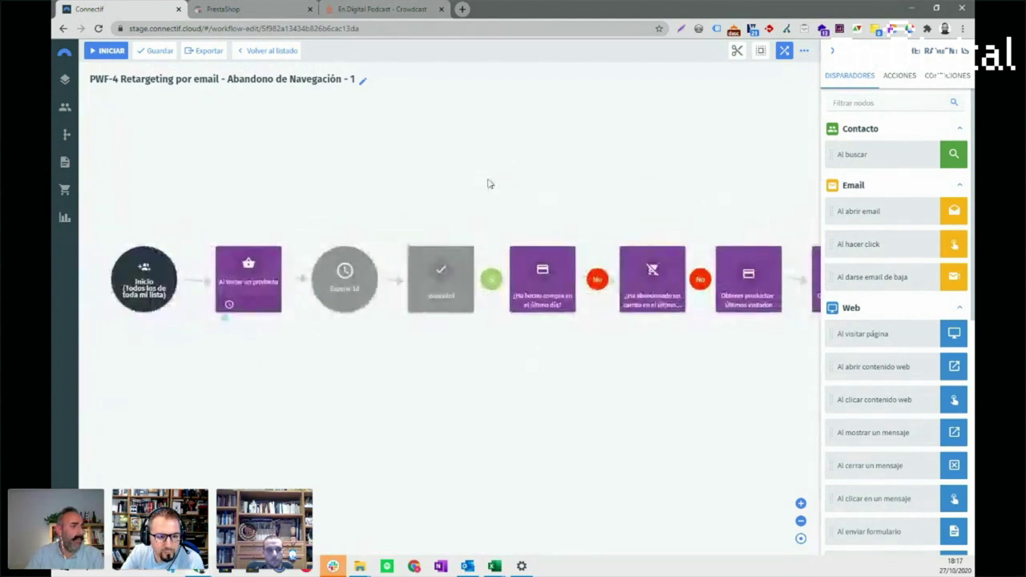
{"action": "scroll", "coordinate": [490, 184], "scroll_direction": "right", "scroll_amount": 1}
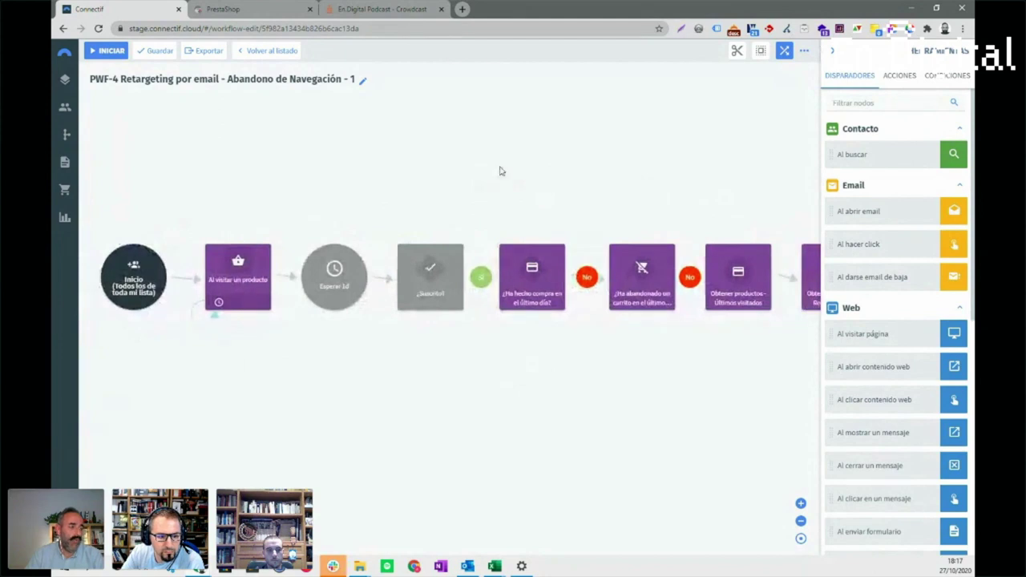
{"action": "mouse_move", "coordinate": [341, 276]}
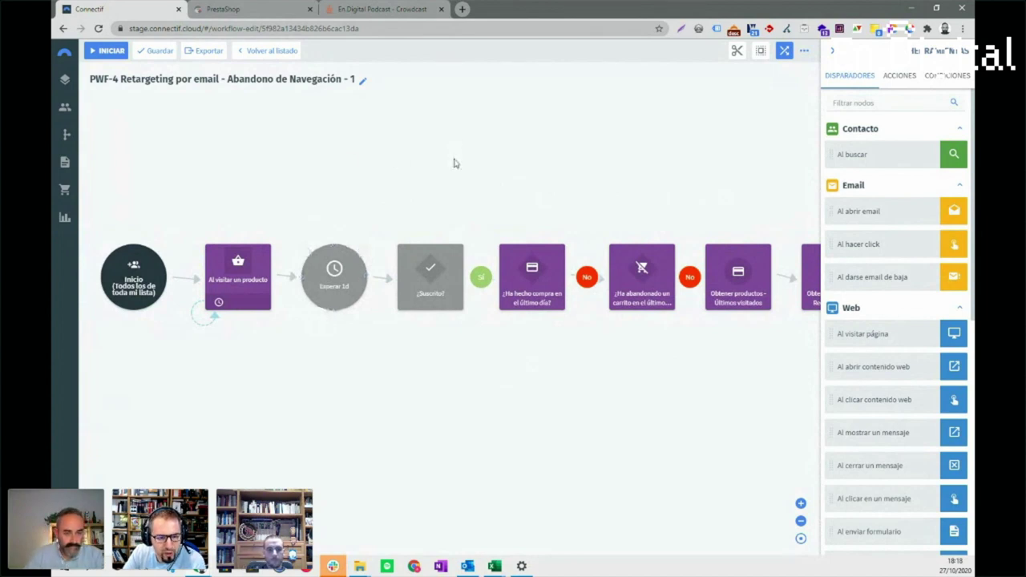
{"action": "left_click_drag", "start_coordinate": [522, 149], "coordinate": [360, 141]}
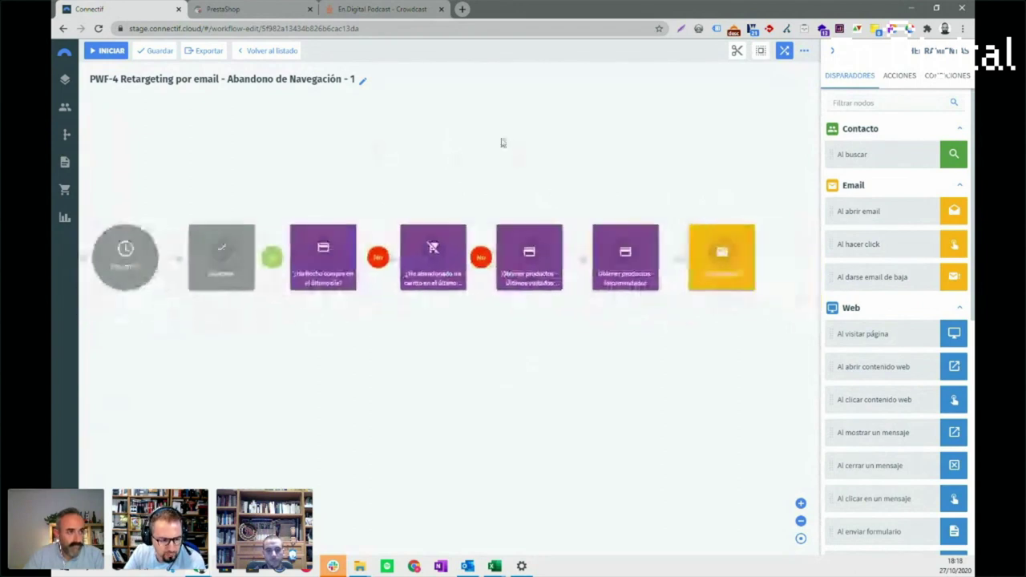
{"action": "left_click_drag", "start_coordinate": [552, 252], "coordinate": [657, 237]}
{"action": "left_click", "coordinate": [946, 77]}
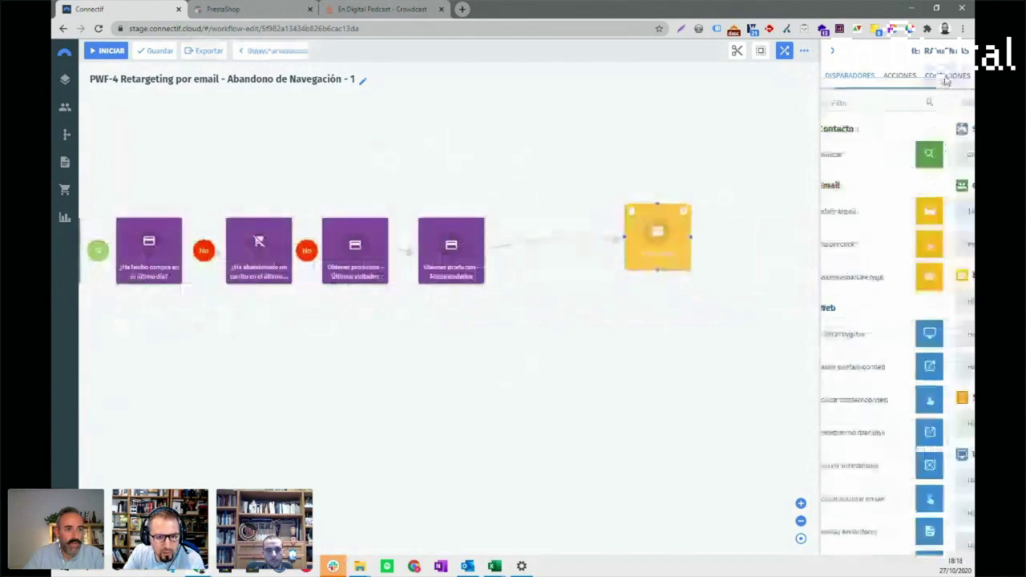
{"action": "left_click_drag", "start_coordinate": [843, 329], "coordinate": [535, 329]}
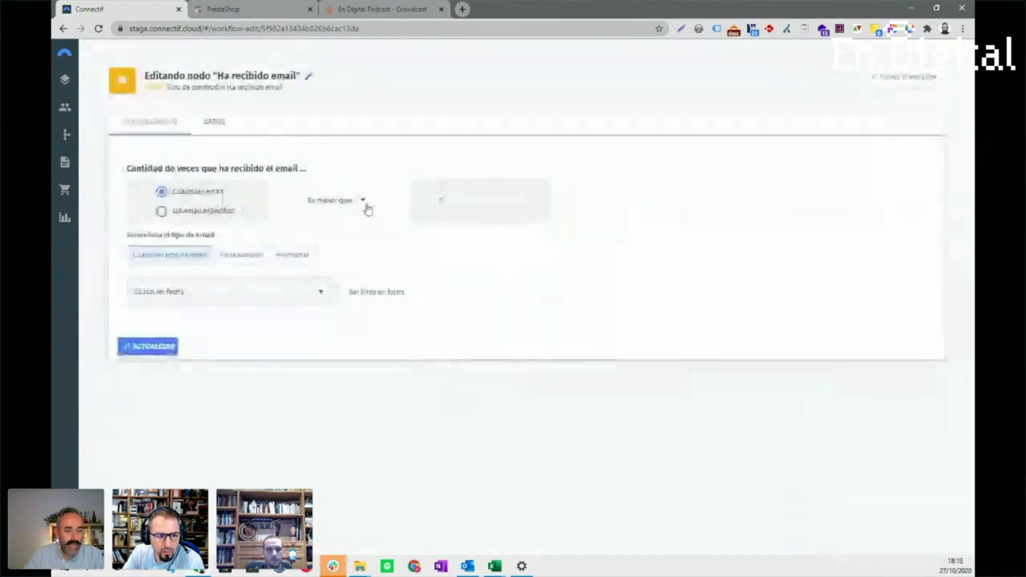
Limit the "Ha recibido email" condition to "En el último intervalo de tiempo", set its number of days, and update the node
{"action": "left_click", "coordinate": [197, 294]}
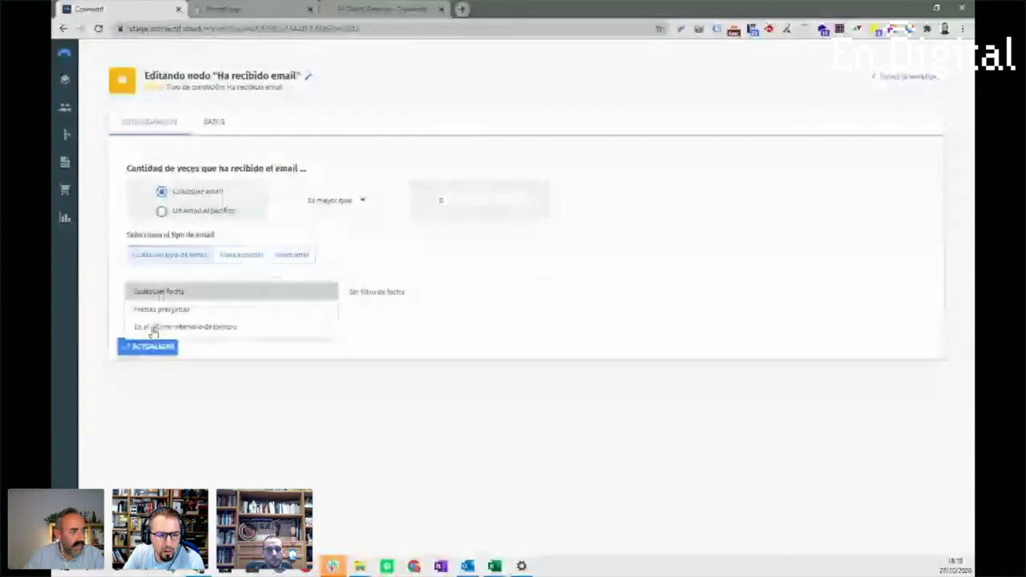
{"action": "left_click", "coordinate": [223, 329]}
{"action": "left_click", "coordinate": [356, 292]}
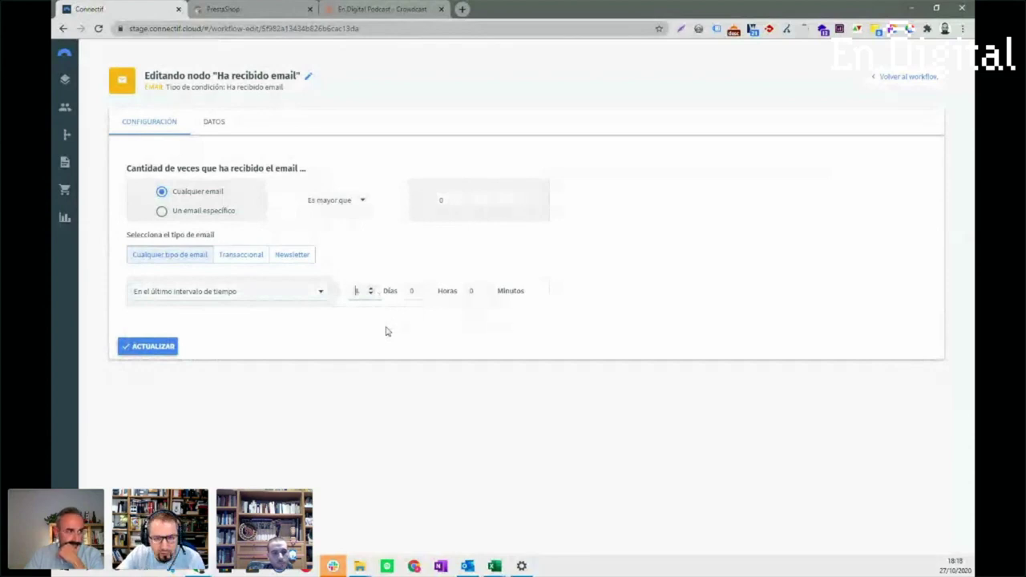
{"action": "double_click", "coordinate": [354, 291]}
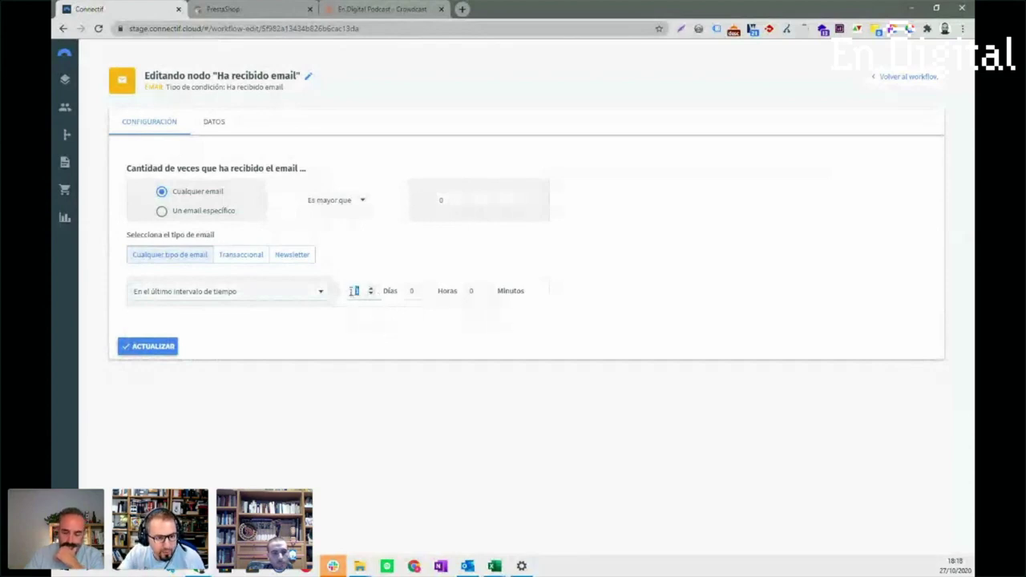
{"action": "type", "text": "48"}
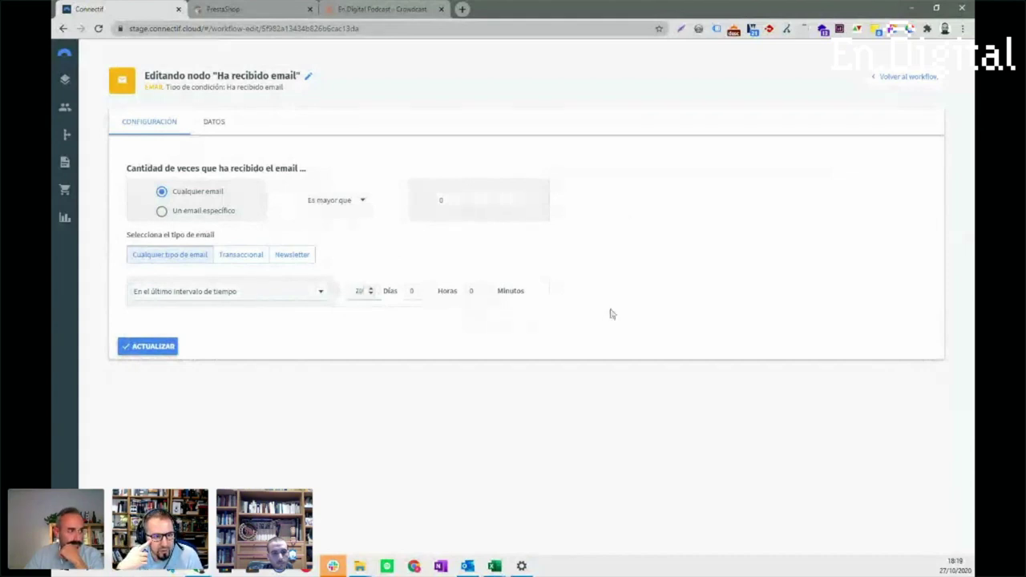
{"action": "left_click", "coordinate": [169, 352]}
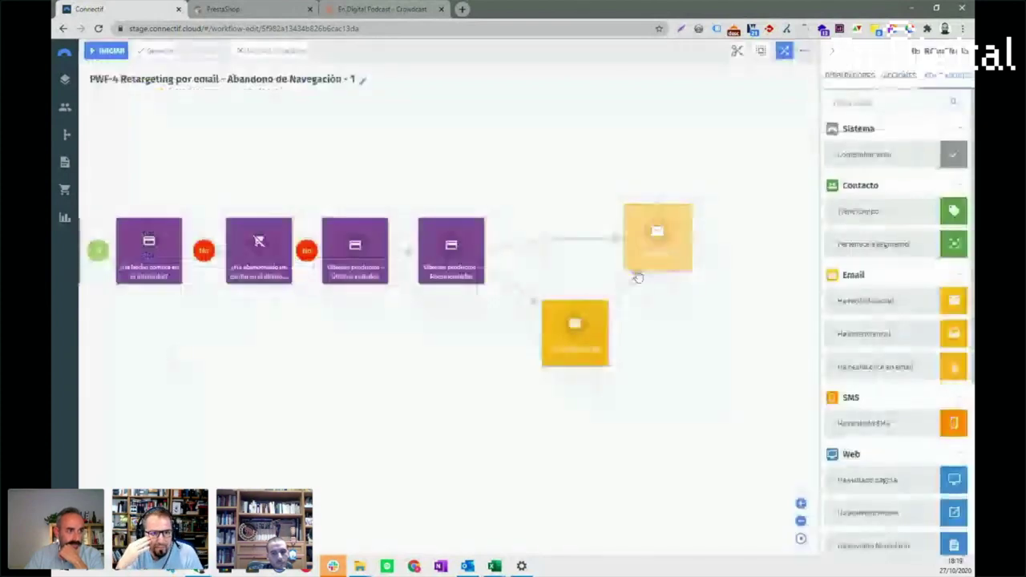
Cut the direct link into "Enviar email" and route the chain through "Ha recibido email" on its "No" branch
{"action": "left_click", "coordinate": [736, 52]}
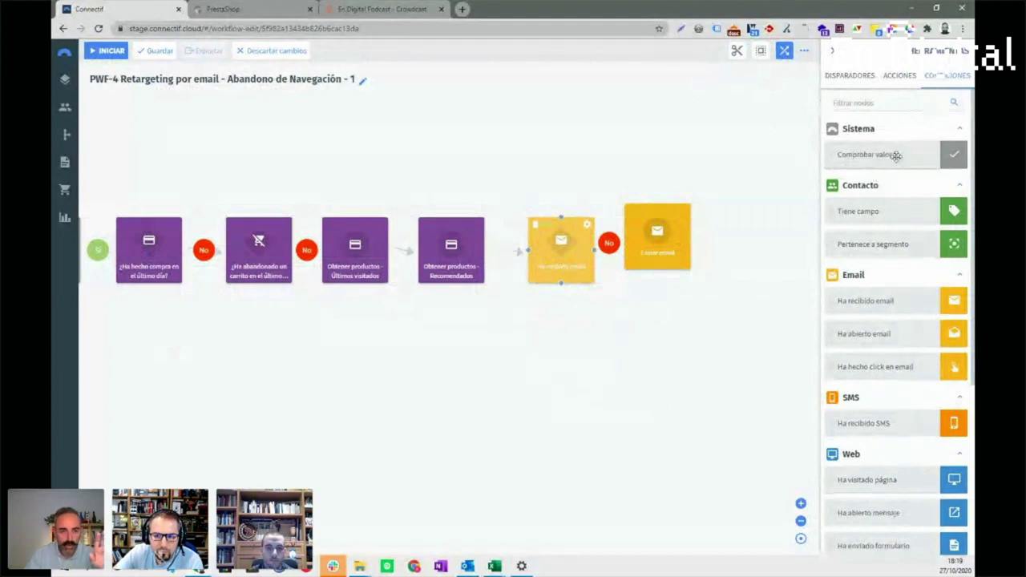
{"action": "left_click_drag", "start_coordinate": [562, 173], "coordinate": [648, 158]}
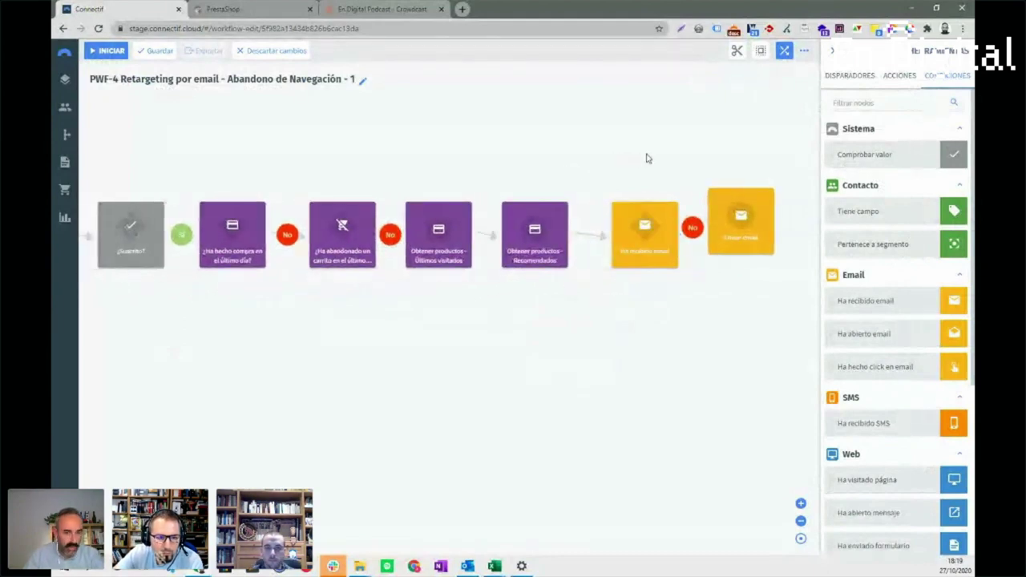
{"action": "left_click_drag", "start_coordinate": [400, 135], "coordinate": [511, 160]}
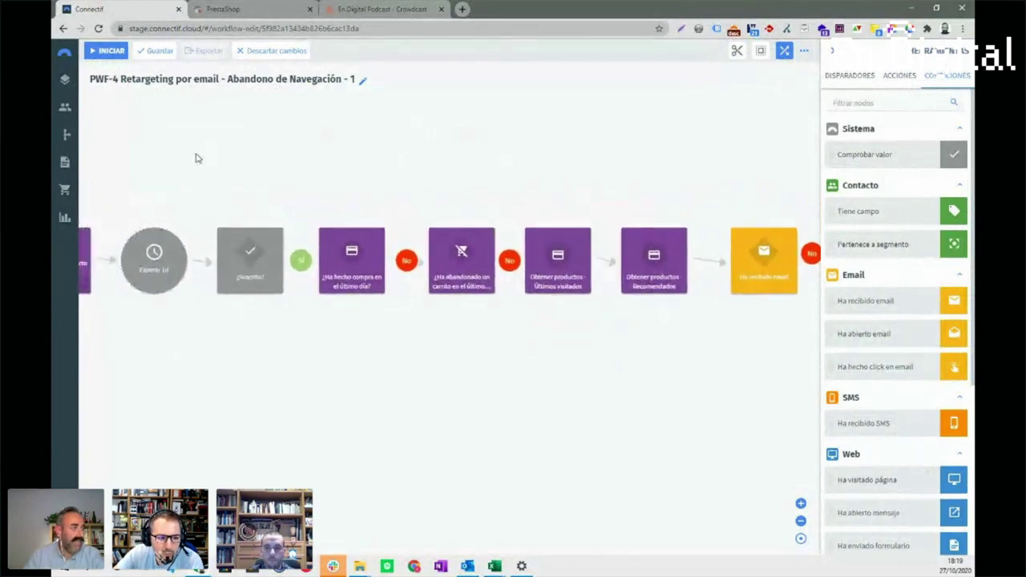
Leave the browse abandonment workflow, discarding its changes, and open the "Fulfillment Email" workflow for editing
{"action": "left_click", "coordinate": [67, 135]}
{"action": "left_click", "coordinate": [439, 315]}
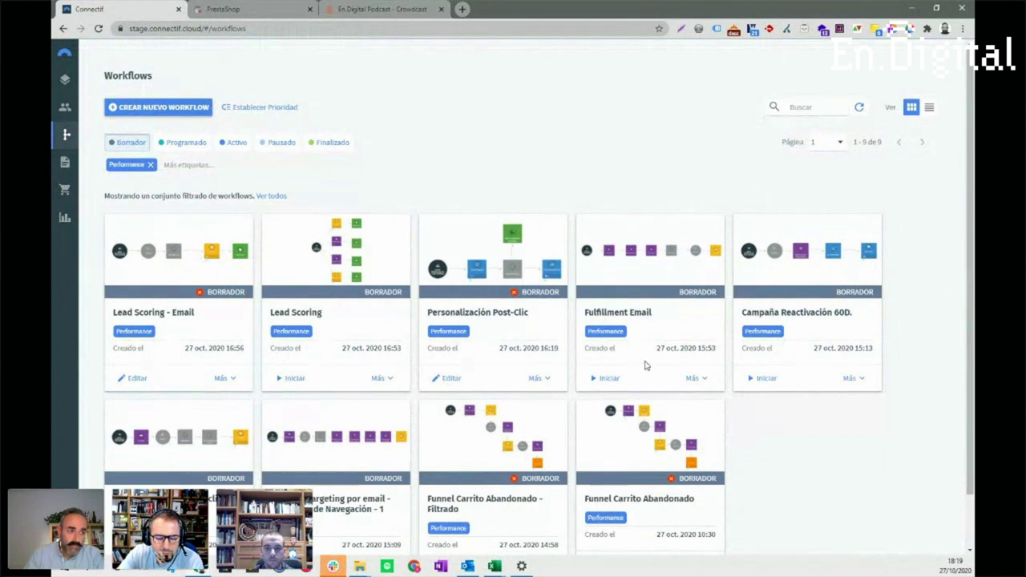
{"action": "left_click", "coordinate": [692, 384]}
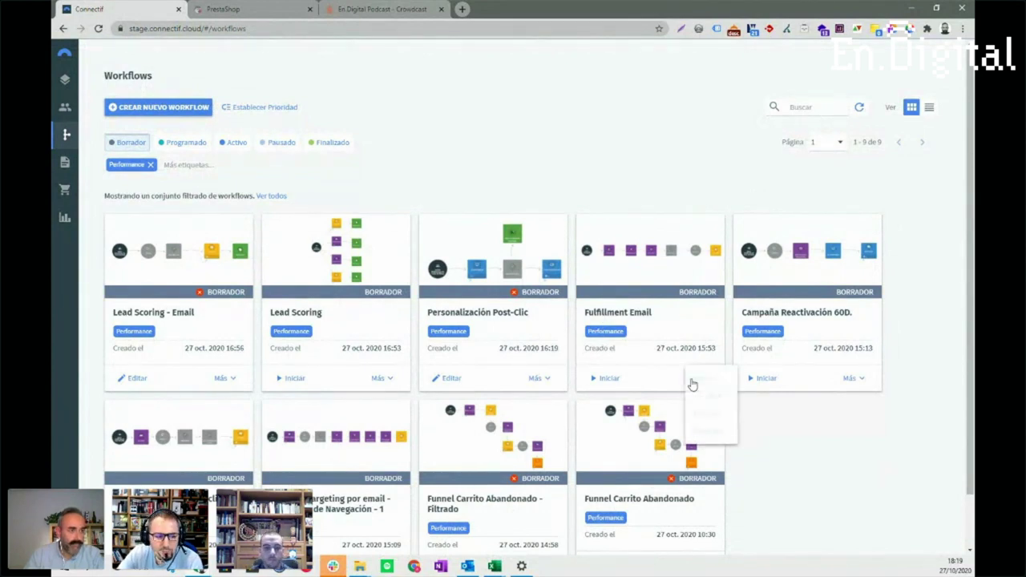
{"action": "left_click", "coordinate": [706, 394]}
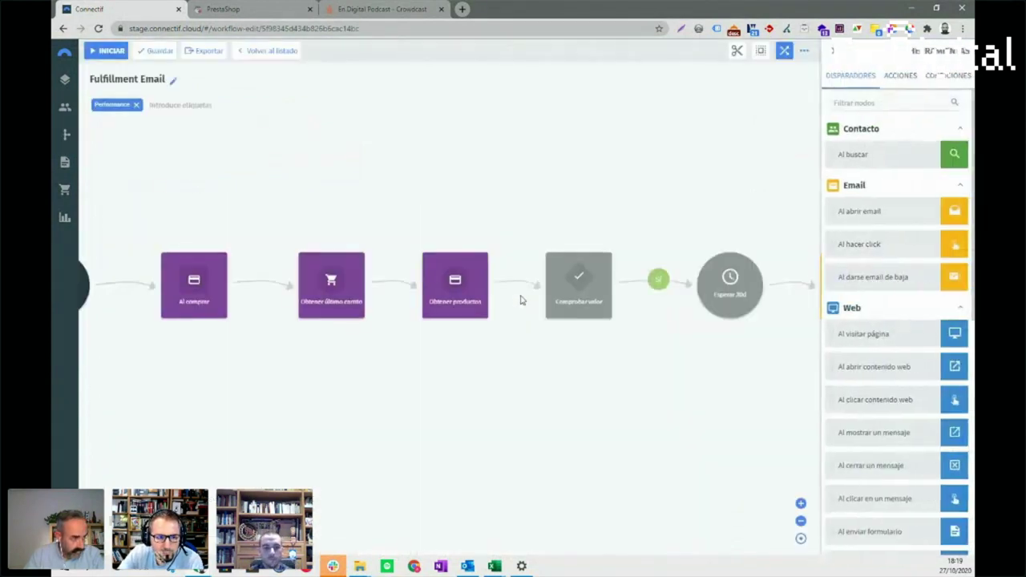
Examine the "Fulfillment Email" chain from the "Al comprar" trigger through the value check and "Esperar 30d" to the email node
{"action": "left_click_drag", "start_coordinate": [341, 403], "coordinate": [456, 383]}
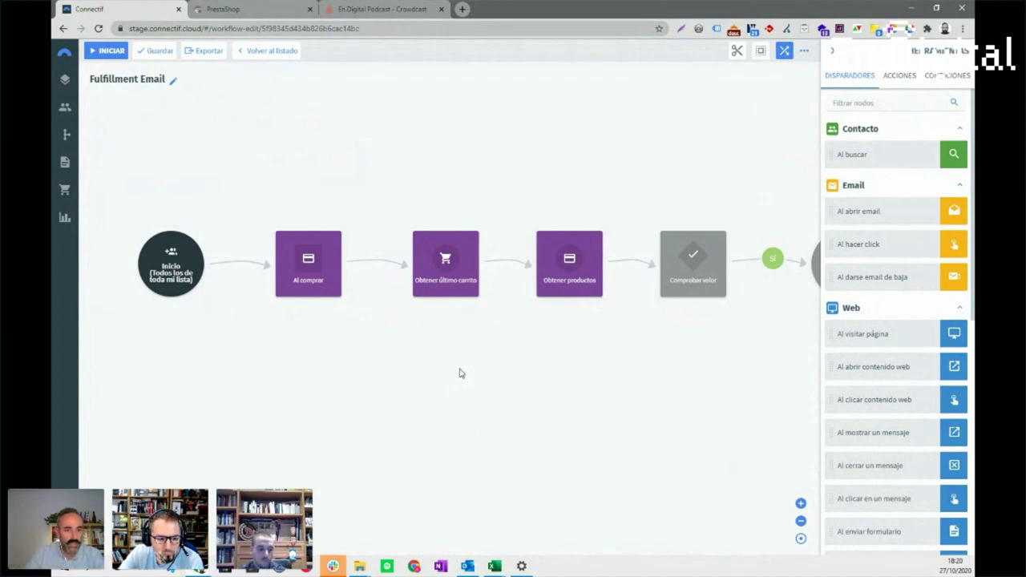
{"action": "mouse_move", "coordinate": [463, 231]}
{"action": "mouse_move", "coordinate": [338, 264]}
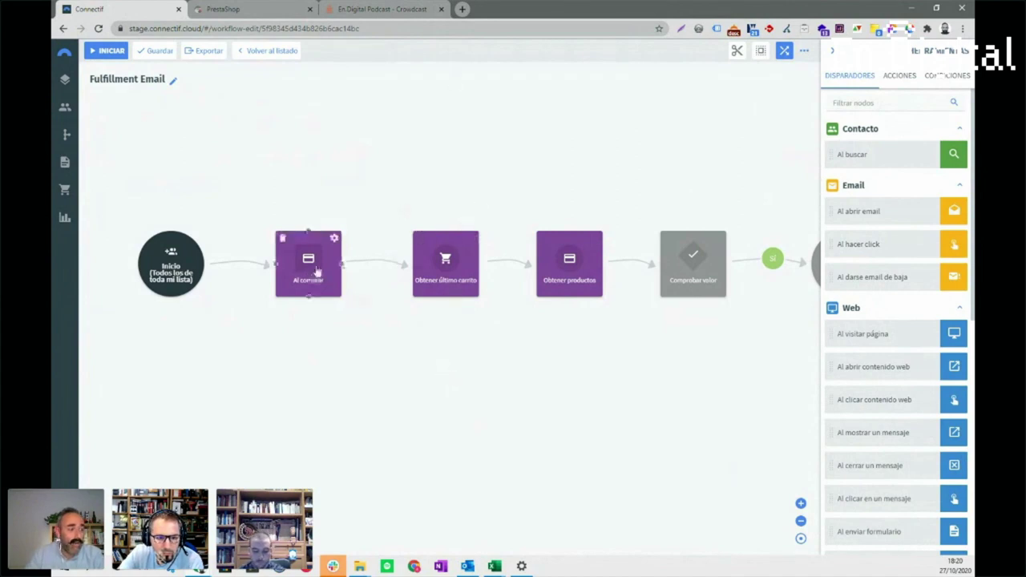
{"action": "left_click_drag", "start_coordinate": [456, 350], "coordinate": [410, 350]}
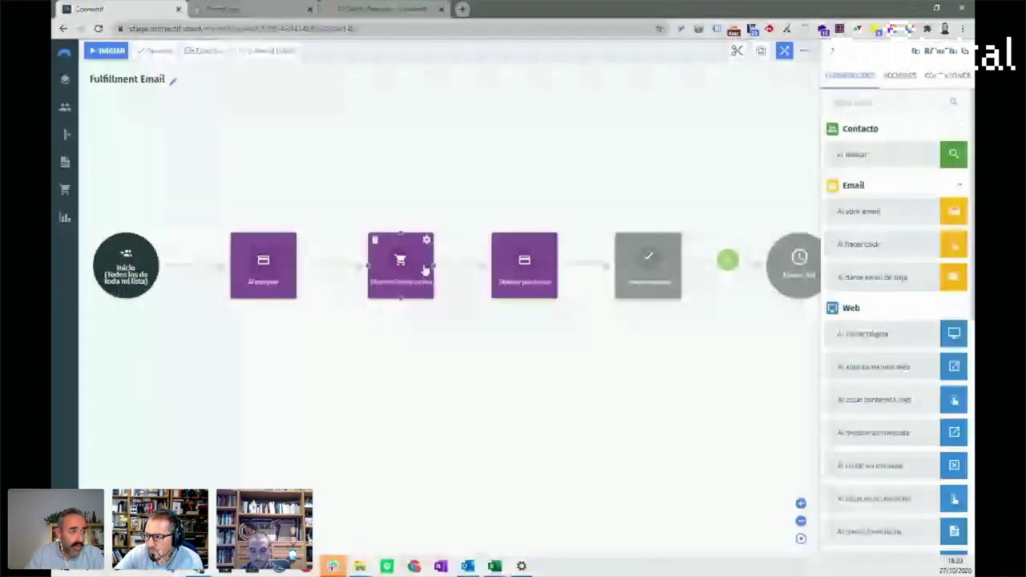
{"action": "mouse_move", "coordinate": [285, 273]}
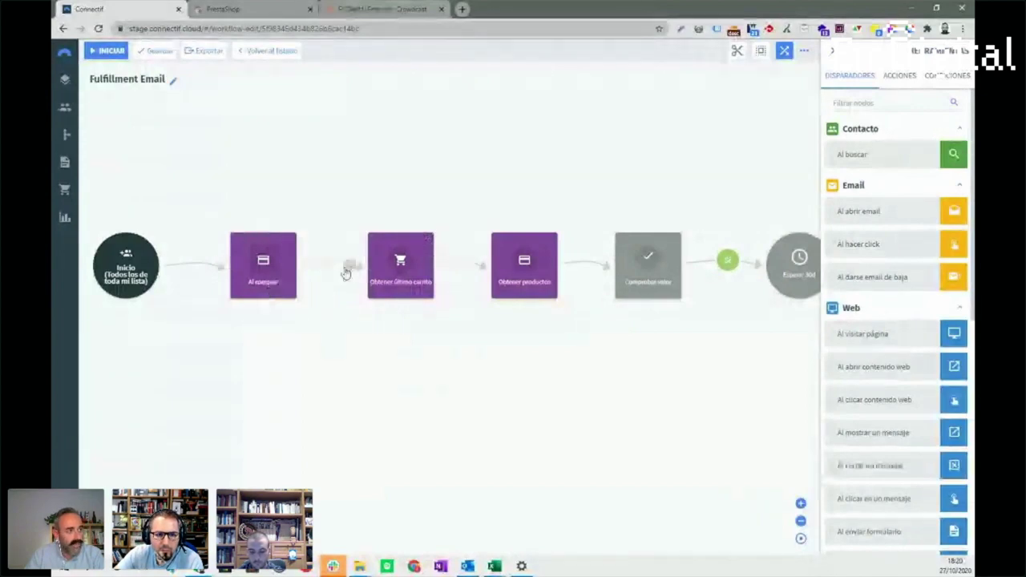
{"action": "mouse_move", "coordinate": [387, 266]}
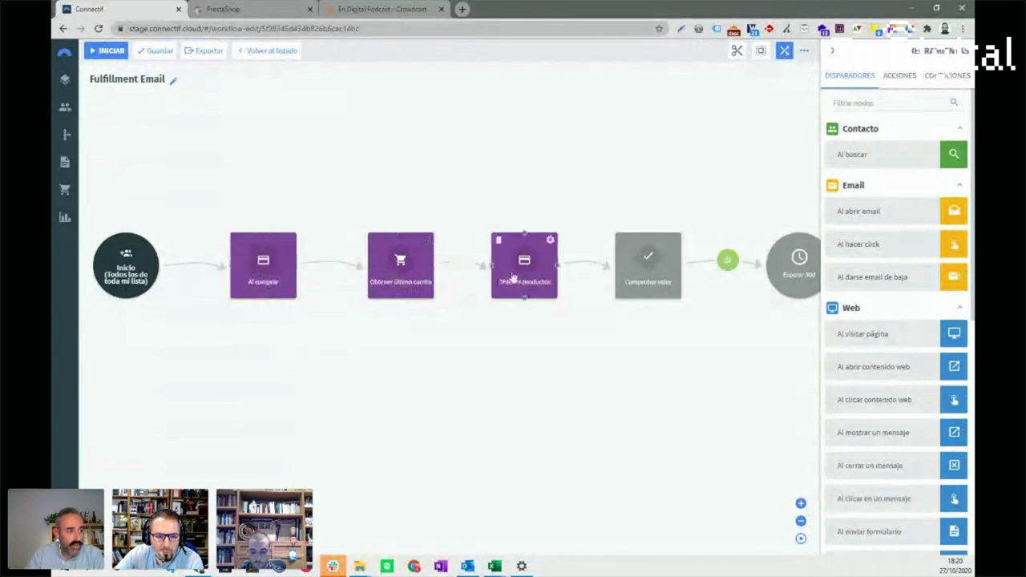
{"action": "mouse_move", "coordinate": [432, 282]}
{"action": "mouse_move", "coordinate": [521, 272]}
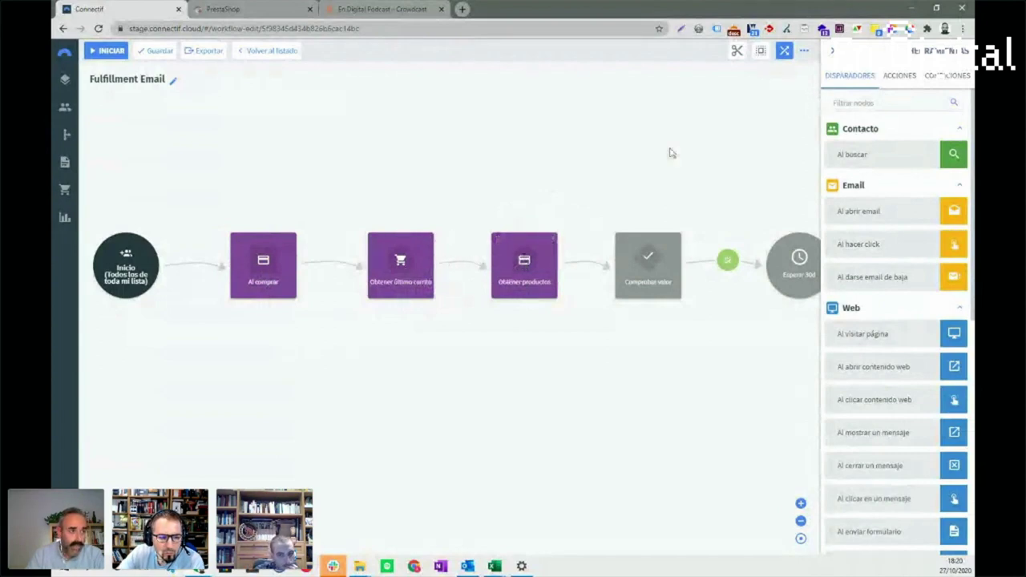
{"action": "left_click_drag", "start_coordinate": [671, 153], "coordinate": [570, 158]}
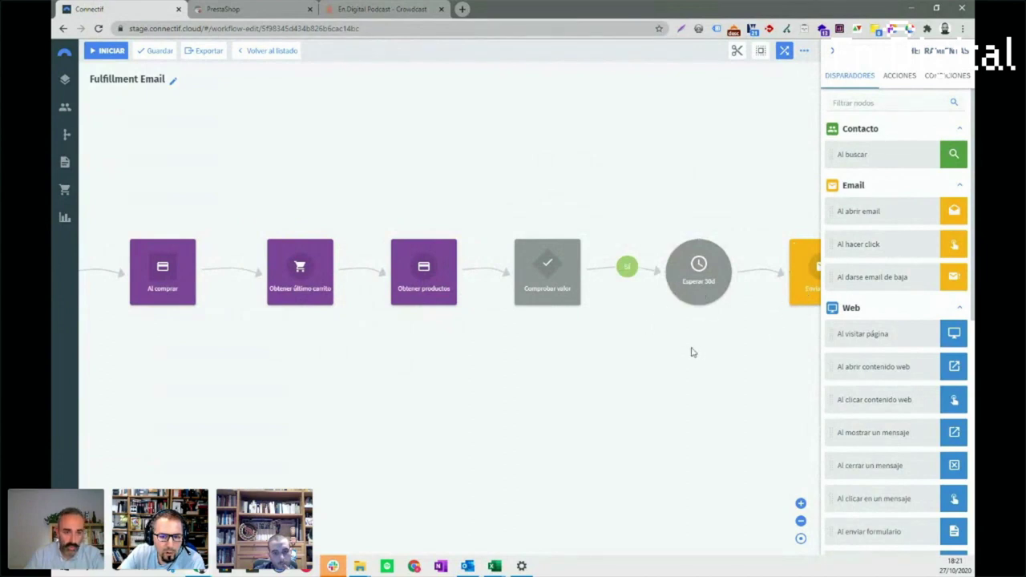
{"action": "left_click_drag", "start_coordinate": [693, 352], "coordinate": [661, 348]}
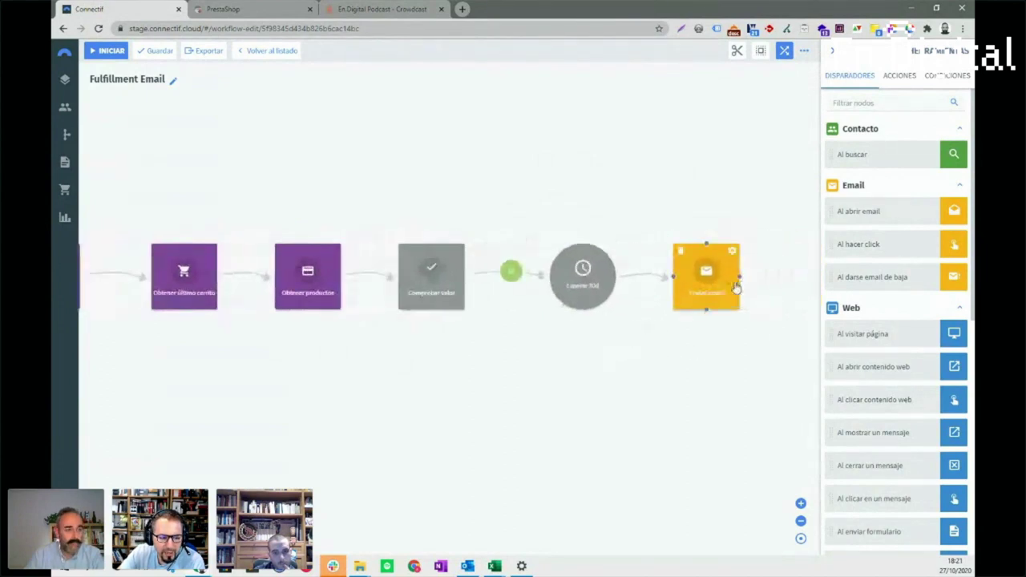
Add a "Ha abierto email" condition node after "Enviar email" at the end of the "Fulfillment Email" workflow
{"action": "left_click_drag", "start_coordinate": [490, 372], "coordinate": [531, 367]}
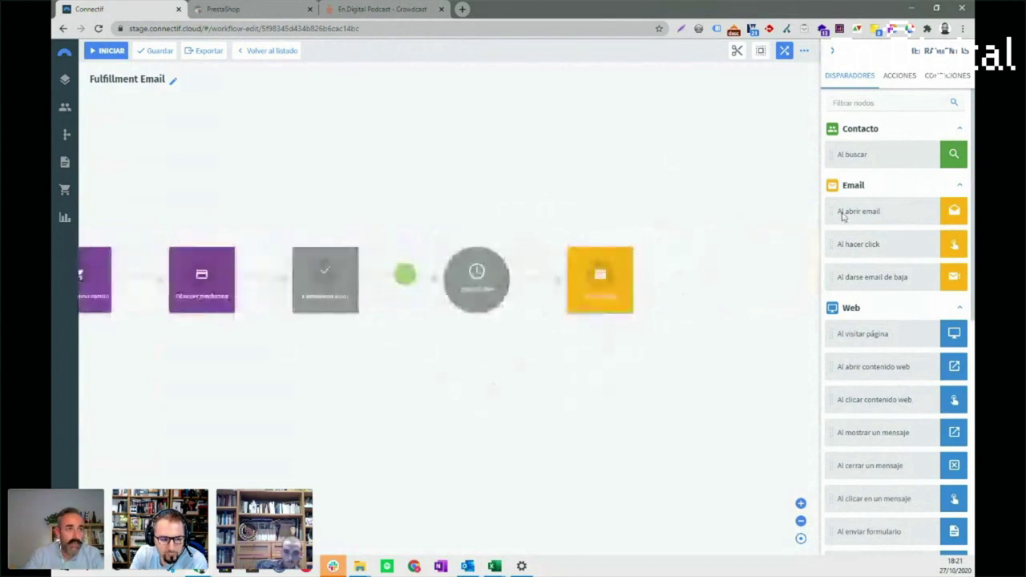
{"action": "left_click", "coordinate": [943, 76]}
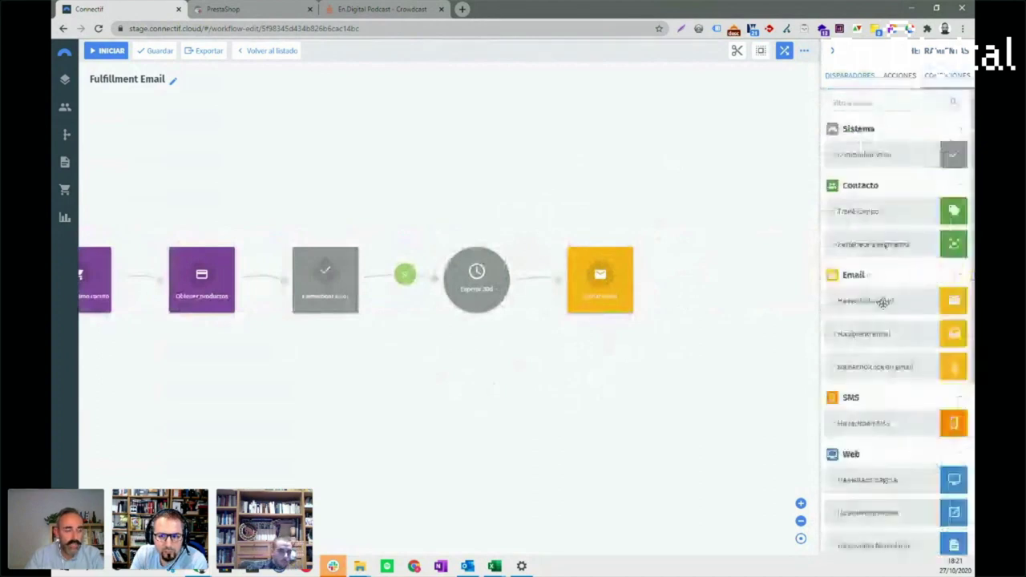
{"action": "left_click_drag", "start_coordinate": [882, 334], "coordinate": [701, 287]}
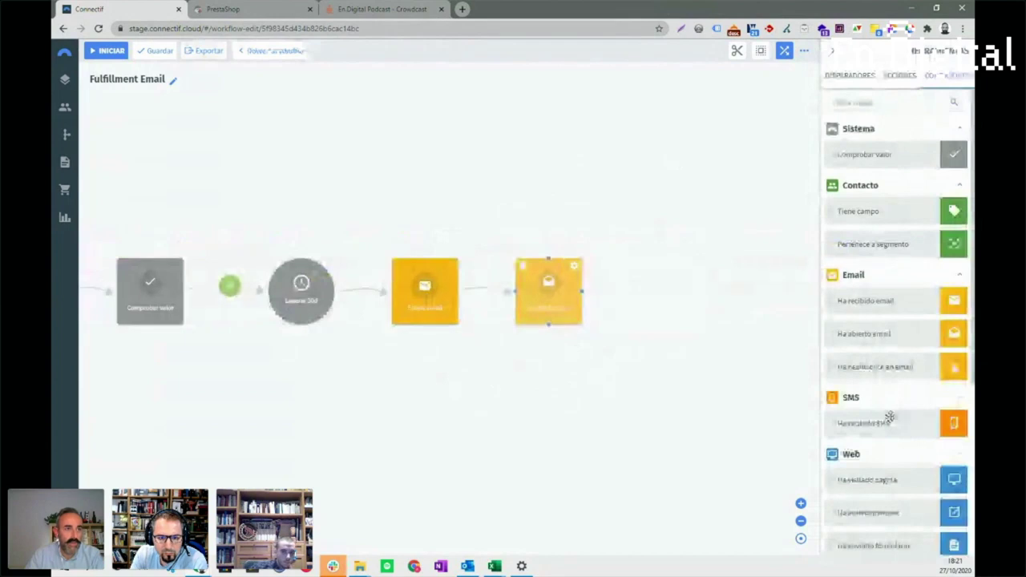
Add a "Mostrar push" action on the "No" branch of "Ha abierto email" and place it above the main row
{"action": "left_click", "coordinate": [893, 75]}
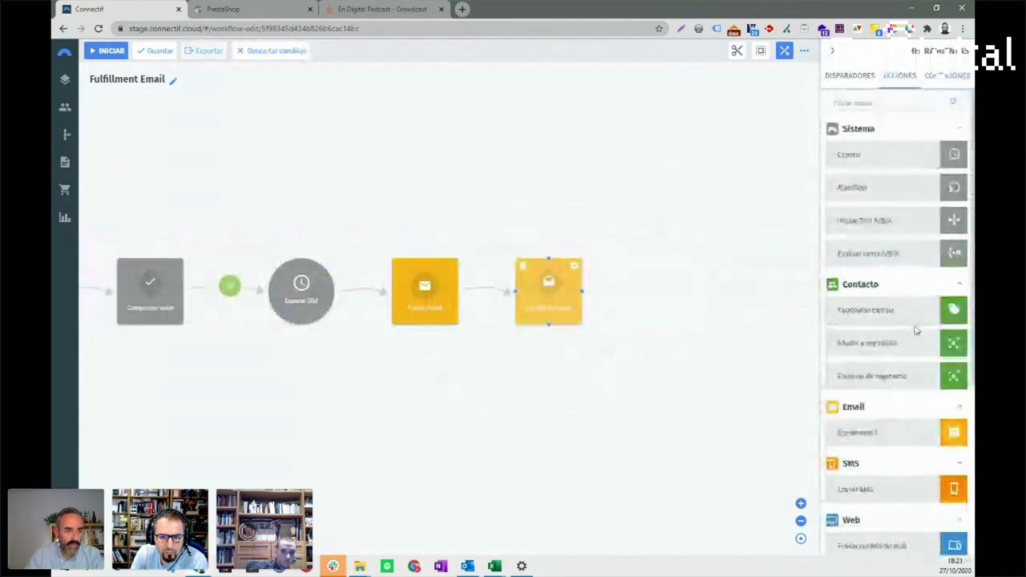
{"action": "scroll", "coordinate": [914, 332], "scroll_direction": "down", "scroll_amount": 2}
{"action": "left_click_drag", "start_coordinate": [880, 449], "coordinate": [677, 293]}
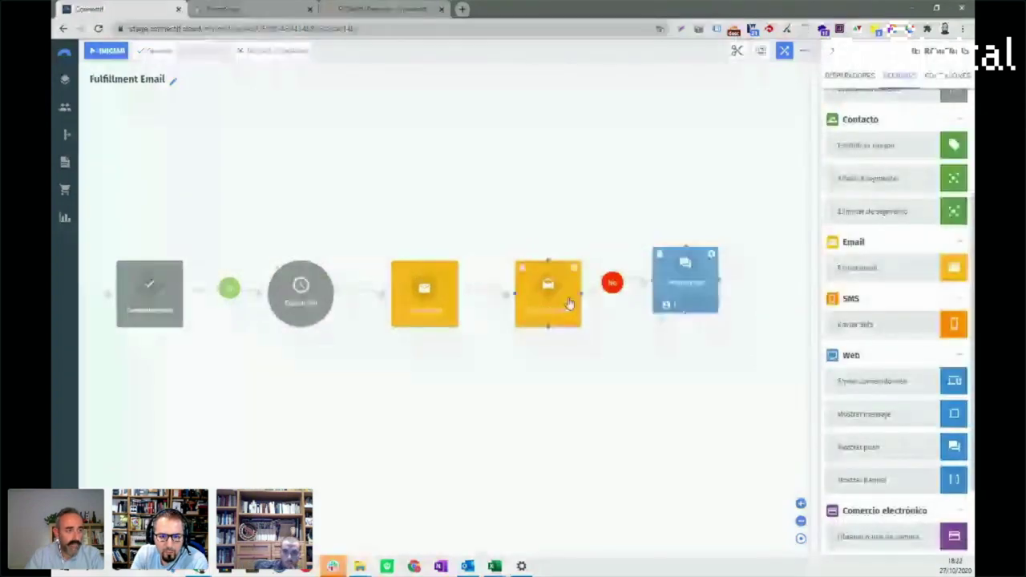
{"action": "mouse_move", "coordinate": [686, 291]}
{"action": "left_mouse_down"}
{"action": "mouse_move", "coordinate": [683, 221]}
{"action": "mouse_move", "coordinate": [672, 304]}
{"action": "mouse_move", "coordinate": [655, 181]}
{"action": "left_mouse_up"}
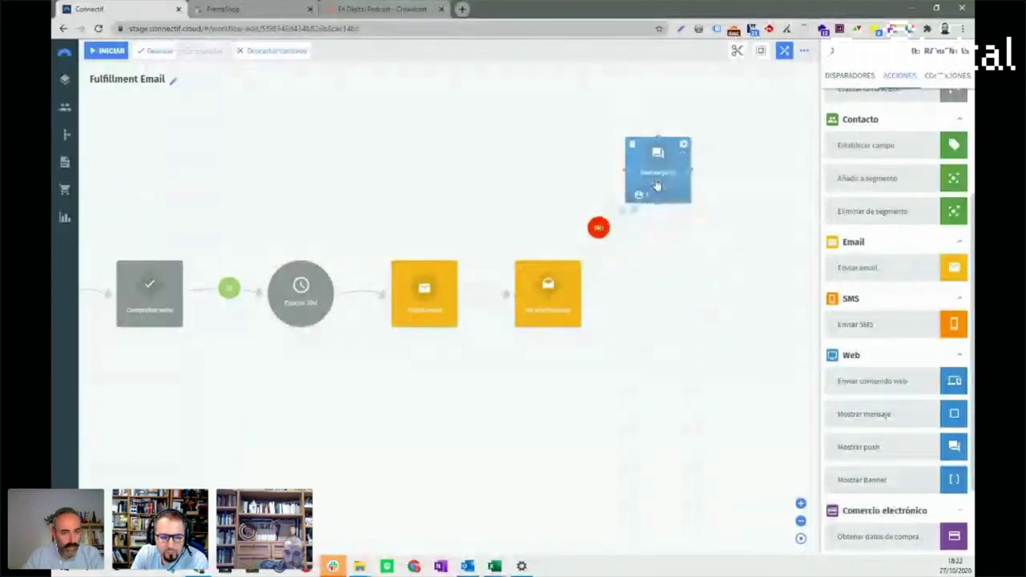
Add an "Al visitar página" trigger on the "Sí" branch of "Ha abierto email", below the main row, and stay in the workflow editor
{"action": "left_click", "coordinate": [862, 75]}
{"action": "left_click_drag", "start_coordinate": [877, 333], "coordinate": [651, 341]}
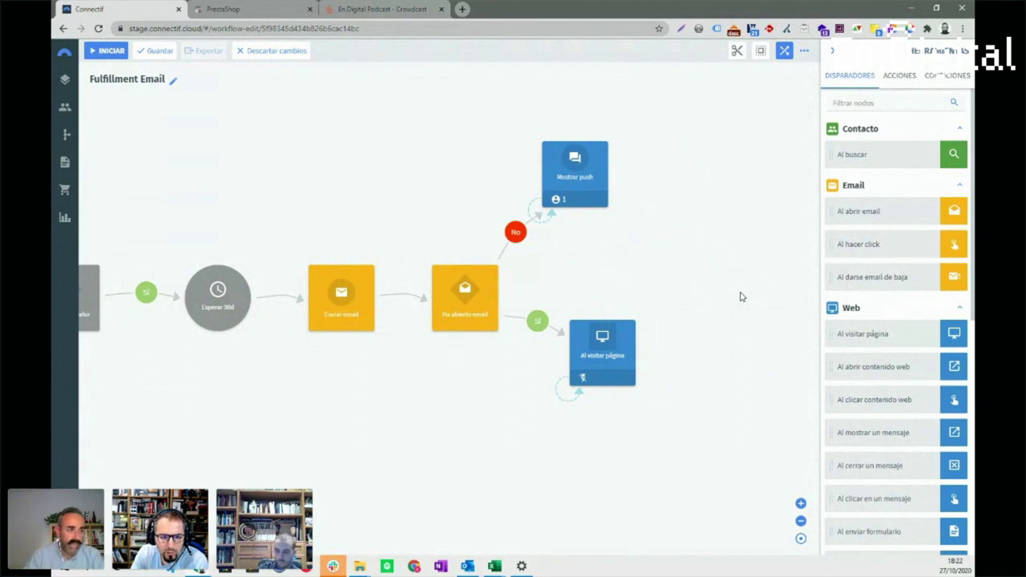
{"action": "left_click", "coordinate": [68, 136]}
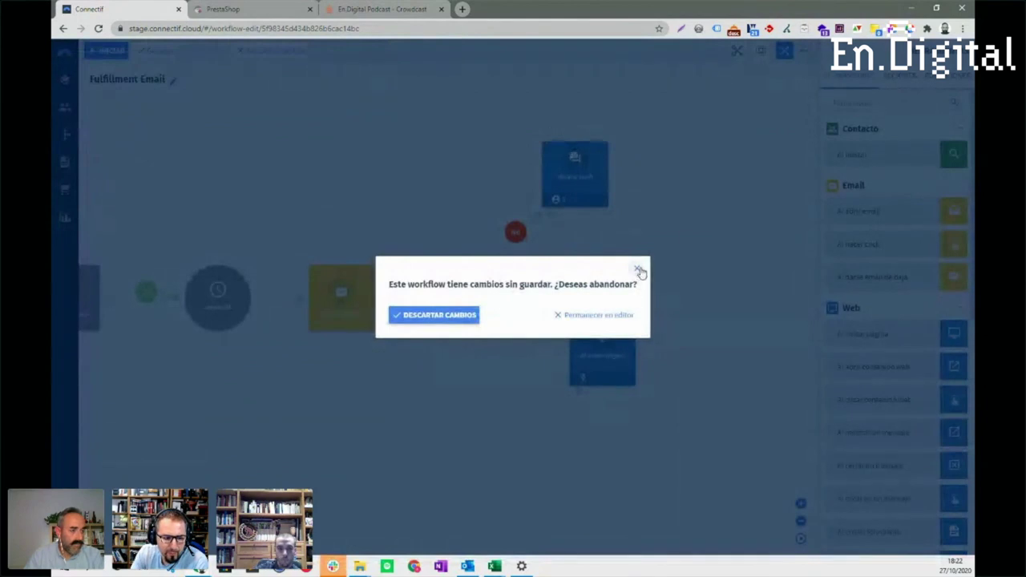
{"action": "left_click", "coordinate": [639, 271]}
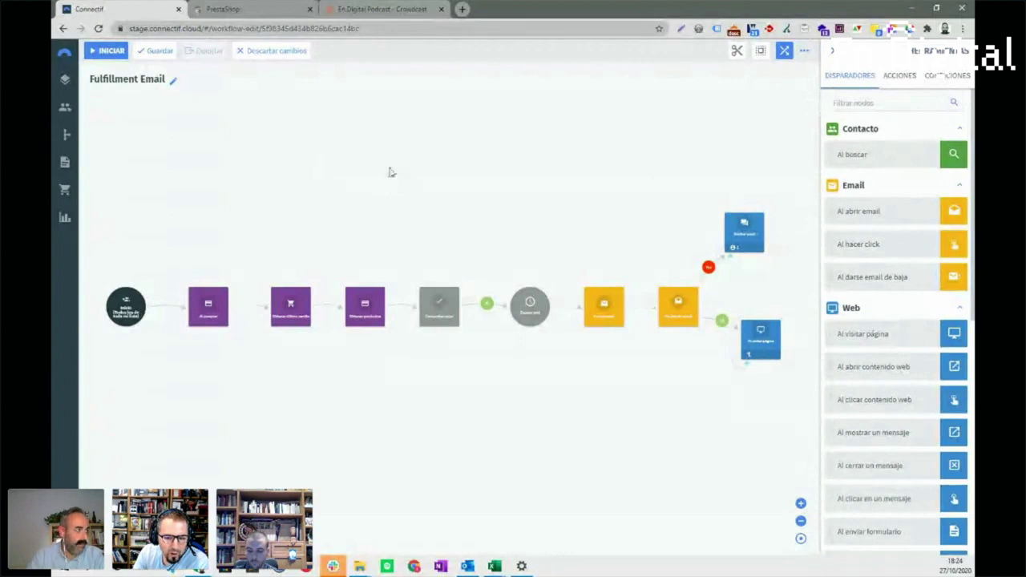
Leave "Fulfillment Email" discarding its unsaved changes, and create a new workflow that starts from all existing contacts in the list
{"action": "left_click", "coordinate": [64, 135]}
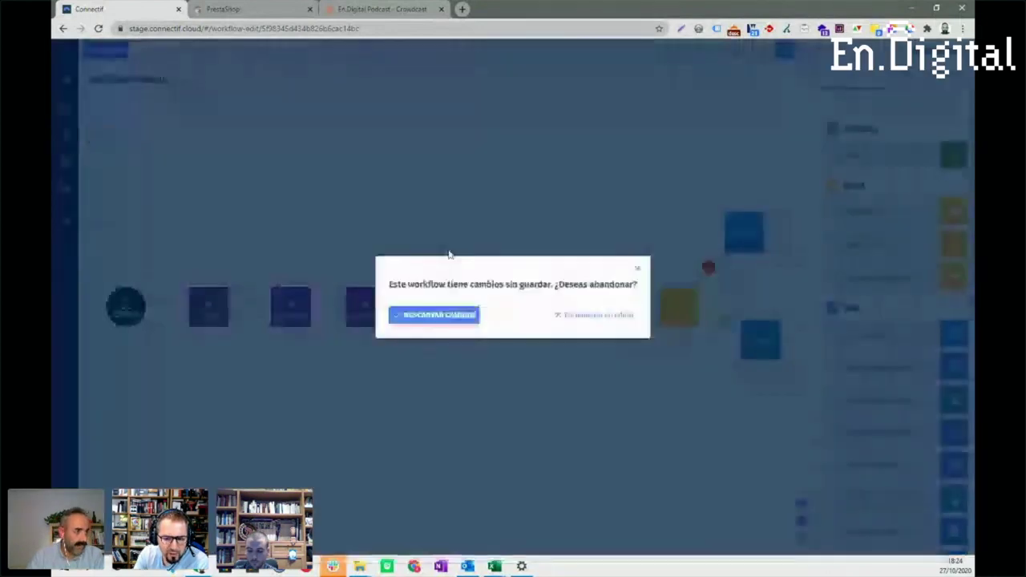
{"action": "left_click", "coordinate": [449, 311]}
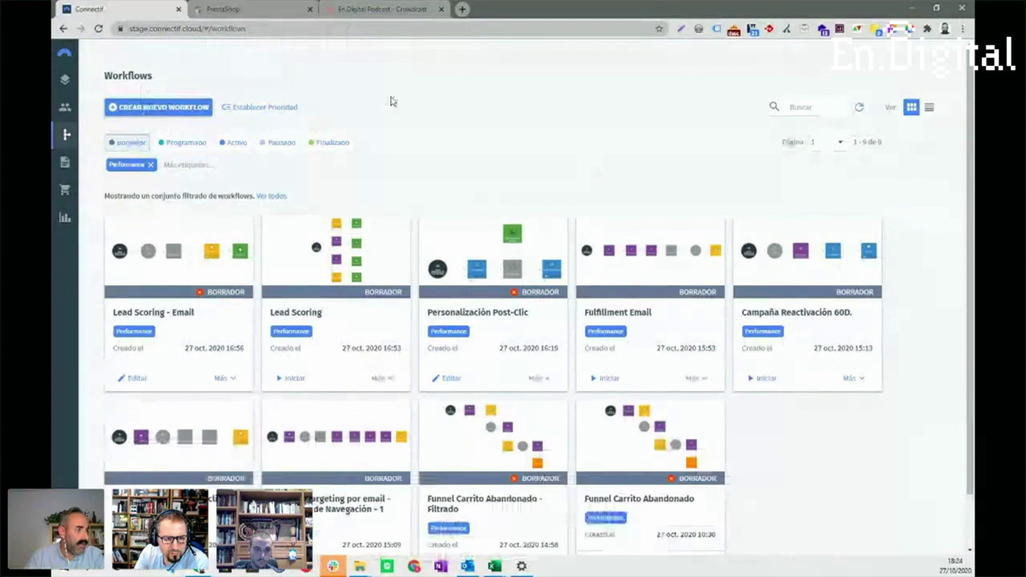
{"action": "left_click", "coordinate": [158, 106]}
{"action": "left_click", "coordinate": [447, 290]}
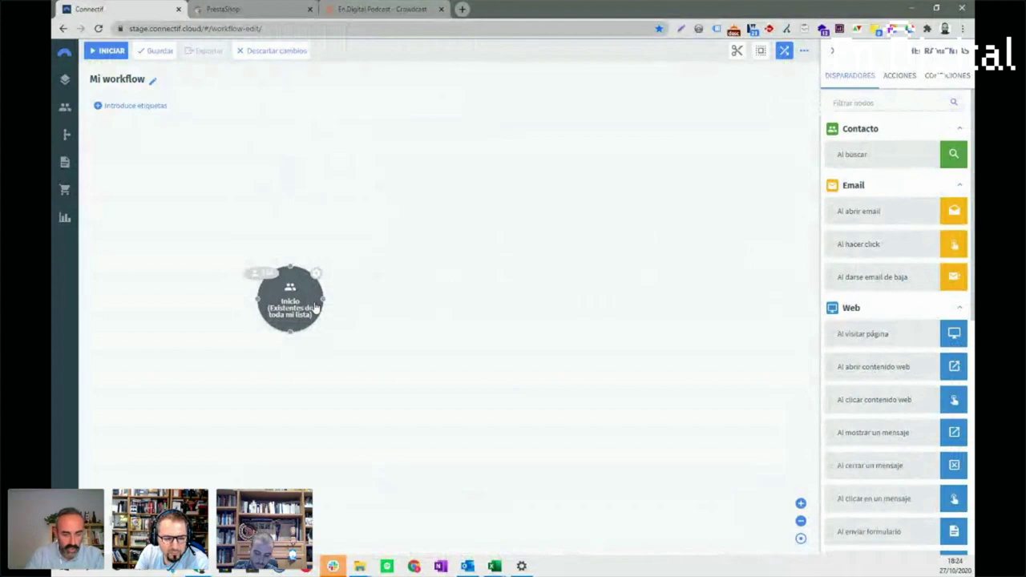
Add an "Al visitar página" trigger after the start node, followed by a "Comprobar valor" condition node
{"action": "left_click_drag", "start_coordinate": [284, 300], "coordinate": [257, 300]}
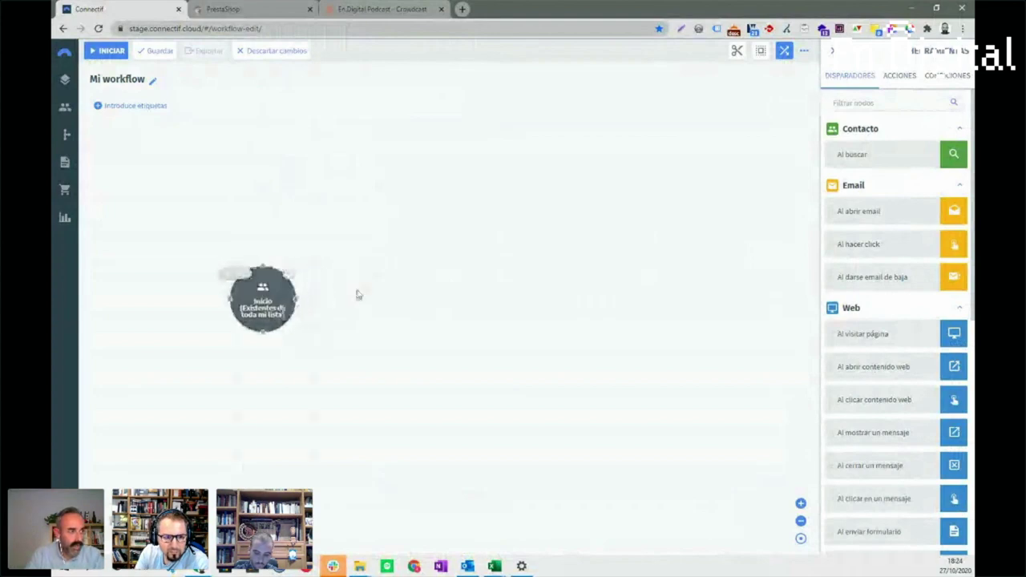
{"action": "left_click_drag", "start_coordinate": [894, 327], "coordinate": [389, 305]}
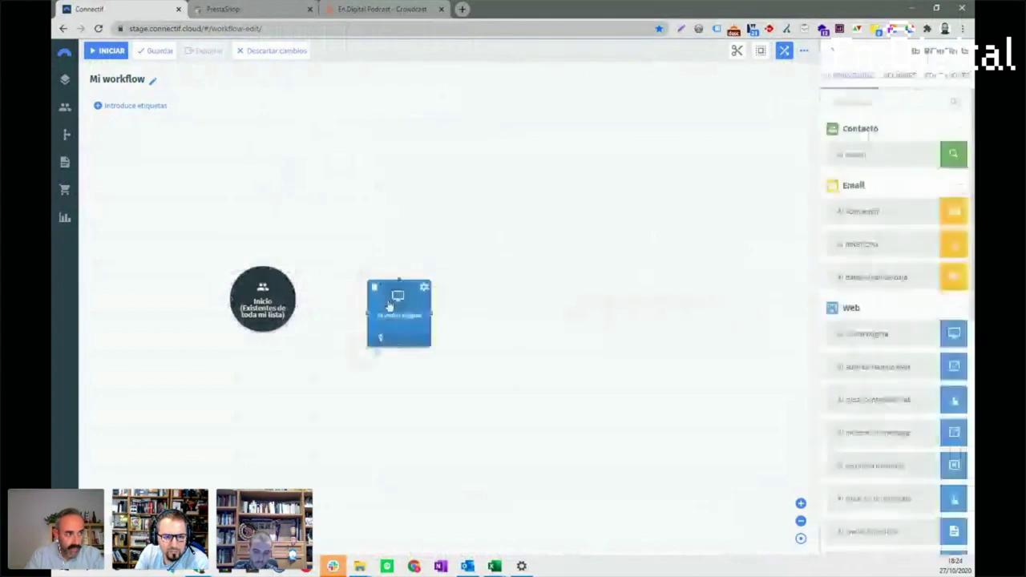
{"action": "left_click", "coordinate": [939, 76]}
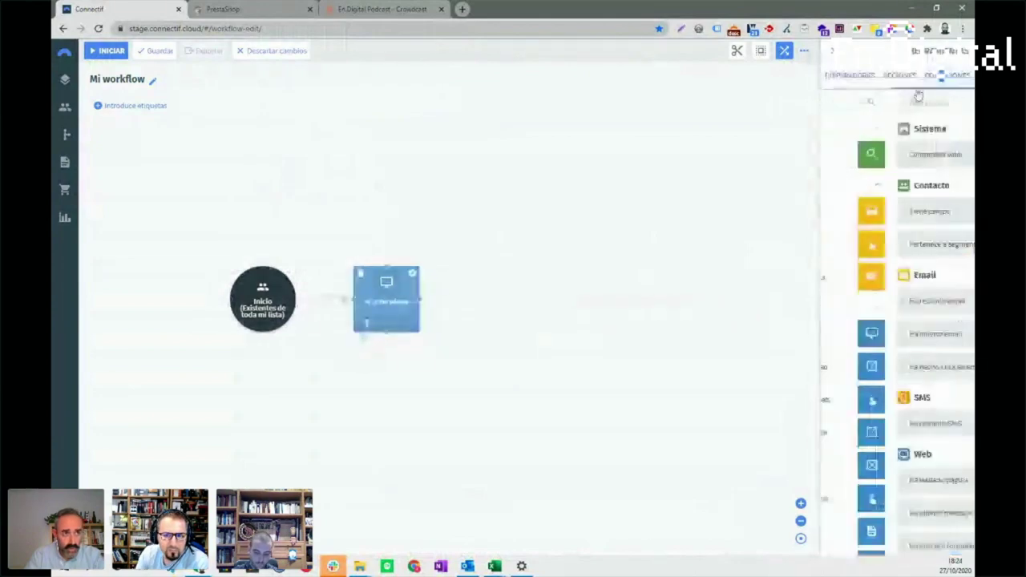
{"action": "left_click_drag", "start_coordinate": [859, 153], "coordinate": [498, 301]}
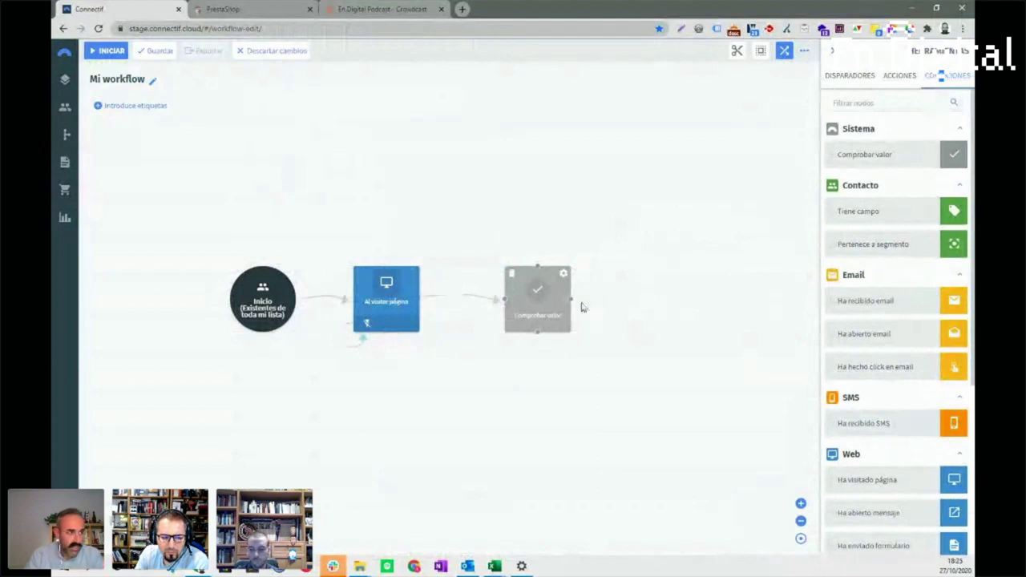
Configure "Comprobar valor" to check that the page visit's "Es móvil" field equals the literal "Sí", and return to the workflow
{"action": "left_click", "coordinate": [563, 273]}
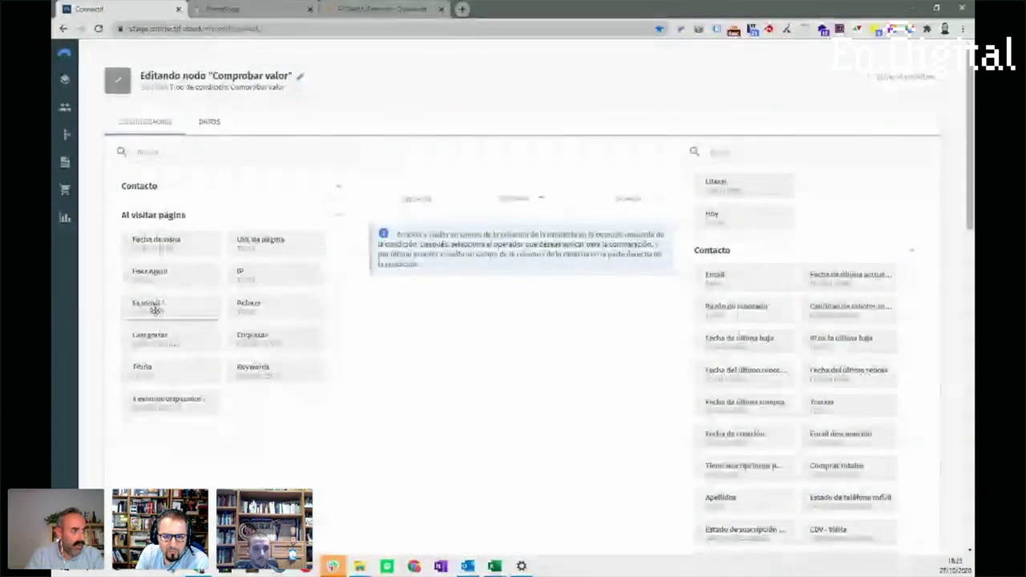
{"action": "left_click_drag", "start_coordinate": [155, 309], "coordinate": [440, 201]}
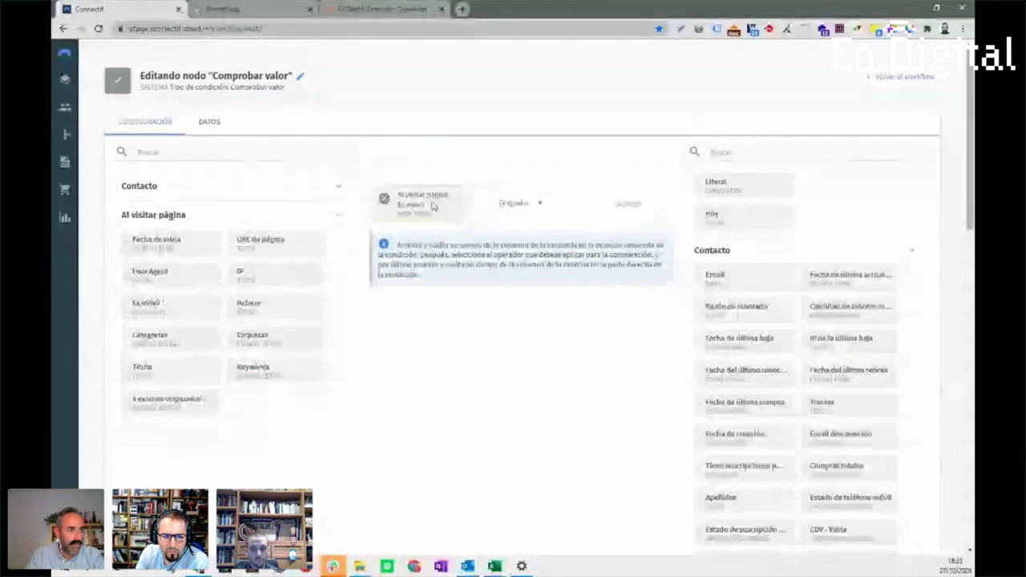
{"action": "left_click_drag", "start_coordinate": [725, 184], "coordinate": [617, 204]}
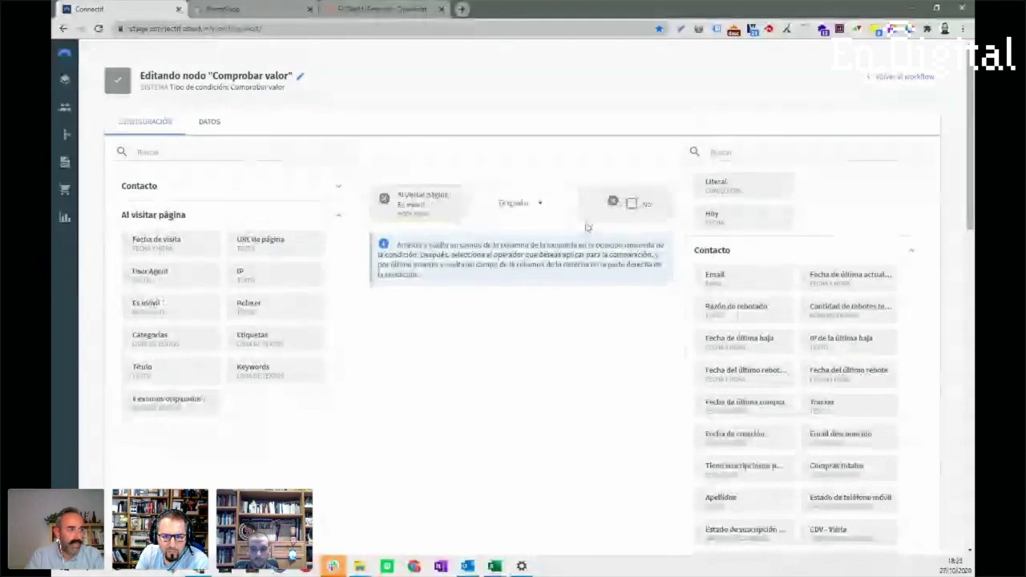
{"action": "left_click", "coordinate": [635, 203]}
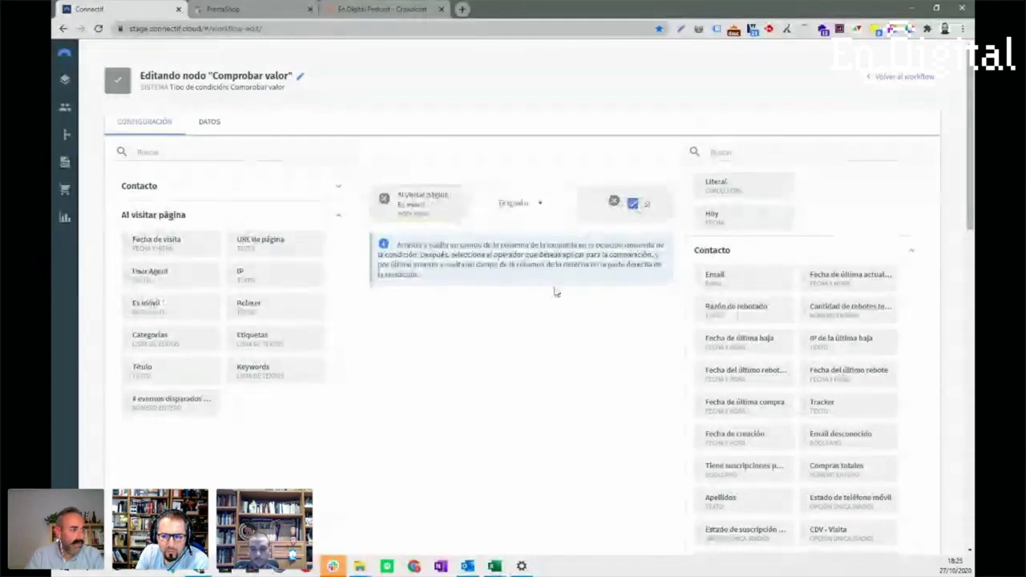
{"action": "scroll", "coordinate": [559, 299], "scroll_direction": "down", "scroll_amount": 10}
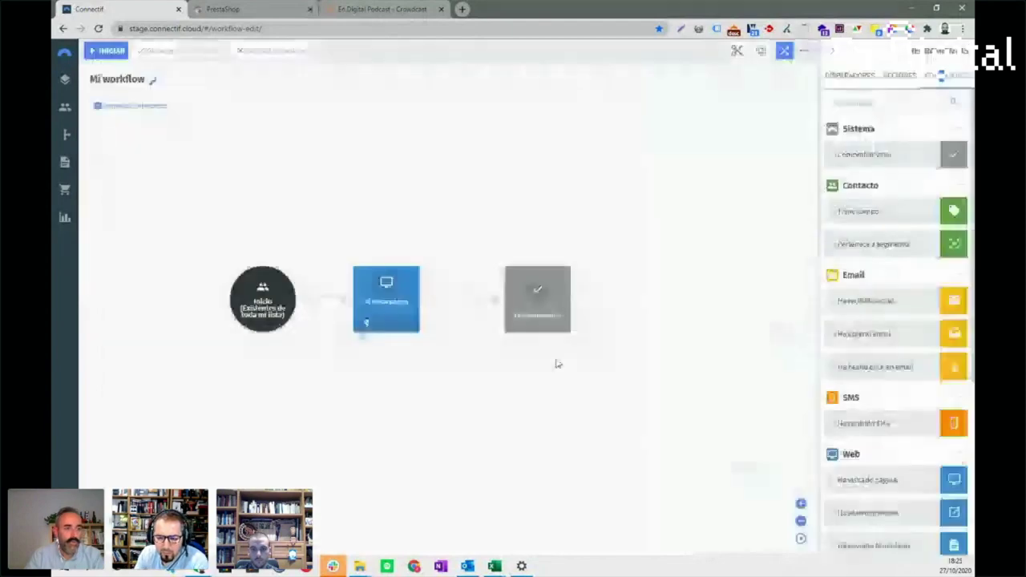
Add an "Enviar contenido web" action on the "Sí" branch of "Comprobar valor" and another on its "No" branch
{"action": "left_click", "coordinate": [900, 75]}
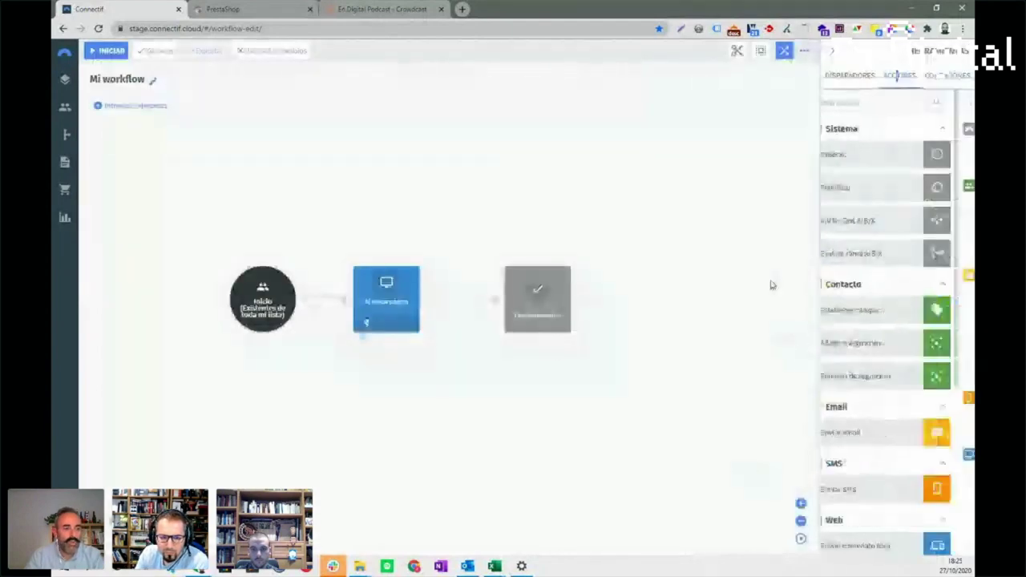
{"action": "scroll", "coordinate": [850, 377], "scroll_direction": "down", "scroll_amount": 3}
{"action": "left_click_drag", "start_coordinate": [850, 380], "coordinate": [617, 217]}
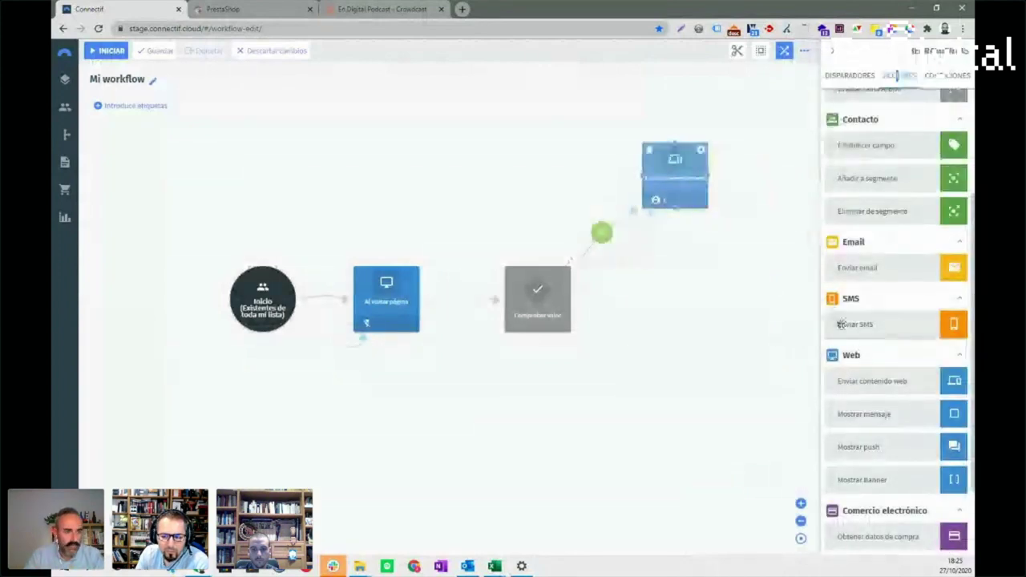
{"action": "left_click_drag", "start_coordinate": [888, 401], "coordinate": [580, 375]}
{"action": "left_click", "coordinate": [671, 393]}
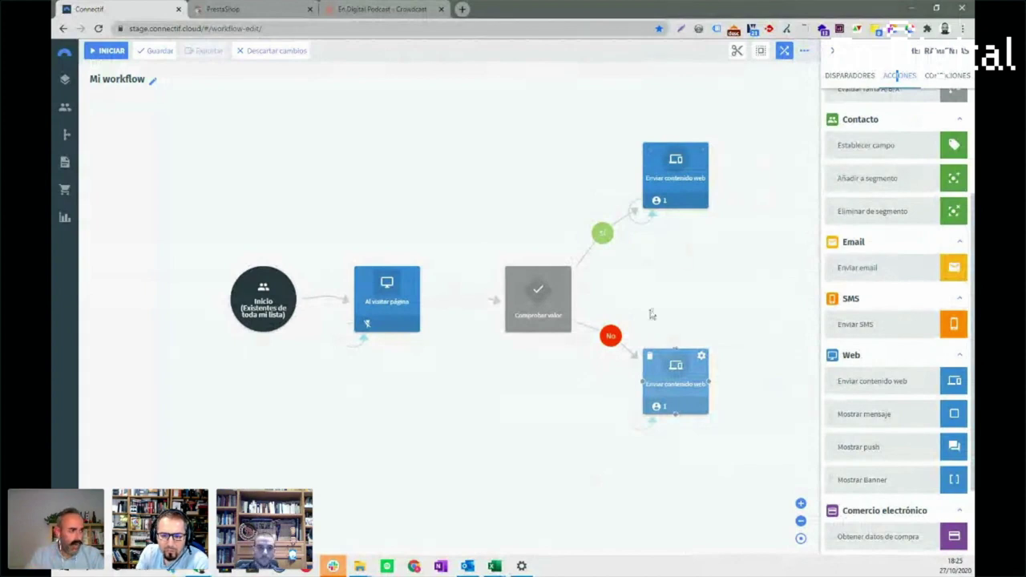
Examine the "Contacto" and "Al visitar página" fields available for comparison in the "Comprobar valor" node
{"action": "left_click", "coordinate": [565, 277]}
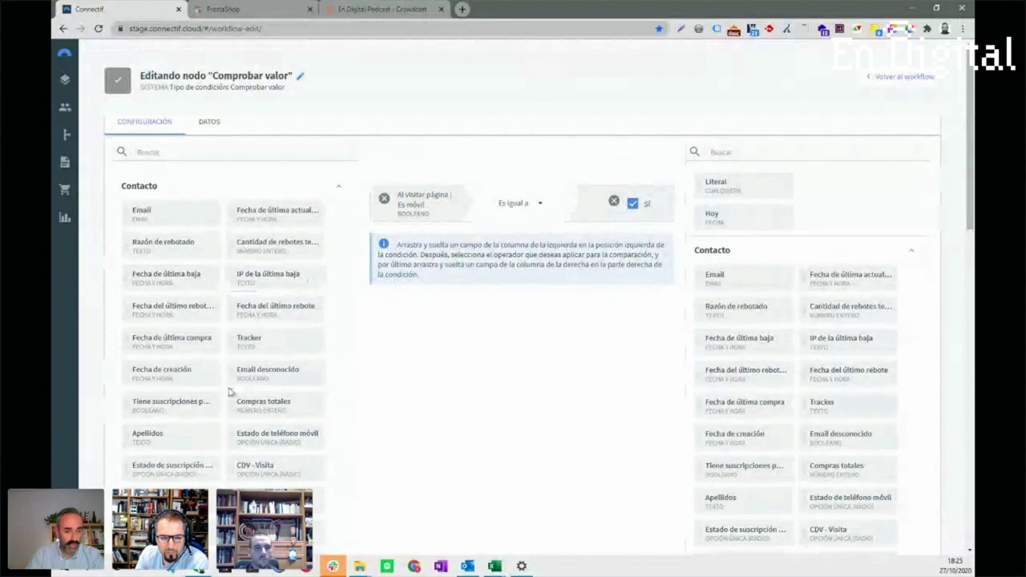
{"action": "scroll", "coordinate": [263, 361], "scroll_direction": "down", "scroll_amount": 10}
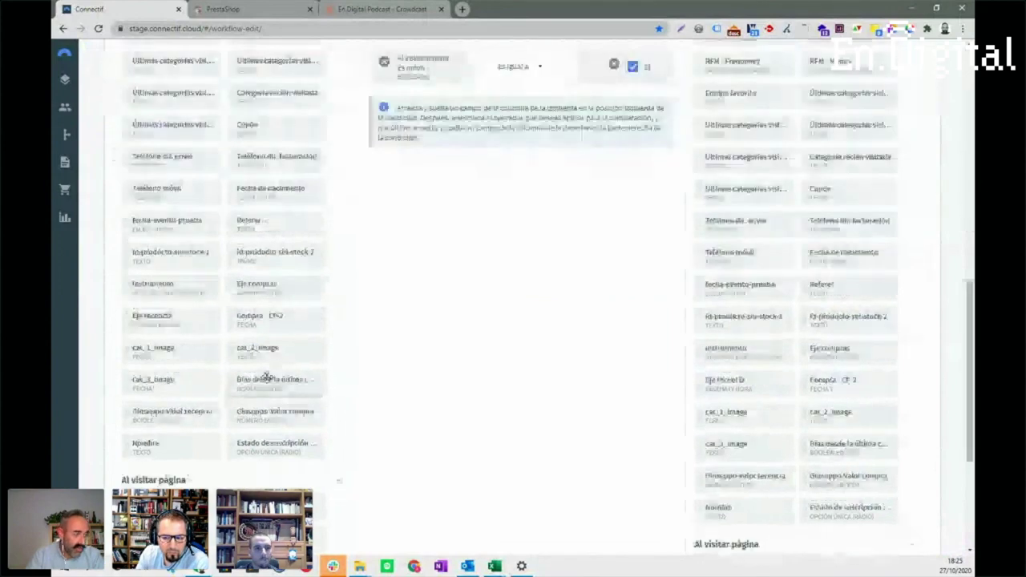
{"action": "scroll", "coordinate": [267, 378], "scroll_direction": "down", "scroll_amount": 3}
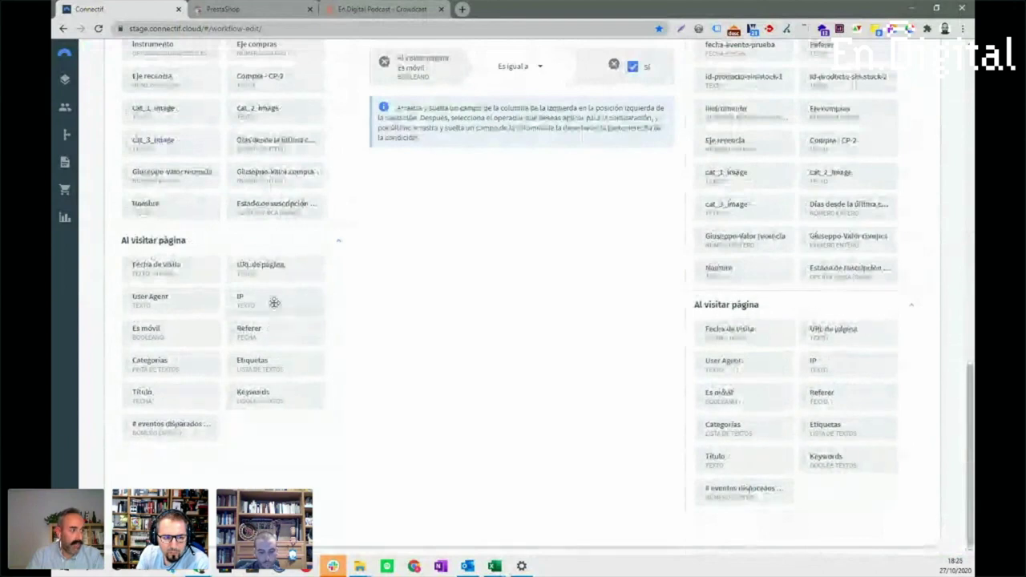
{"action": "scroll", "coordinate": [609, 336], "scroll_direction": "up", "scroll_amount": 10}
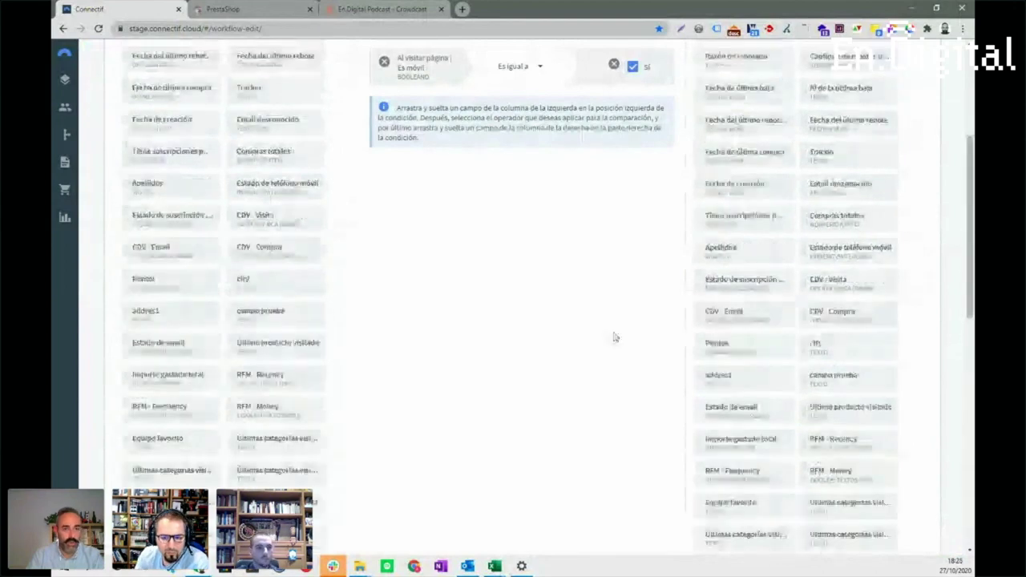
{"action": "key", "text": "Escape"}
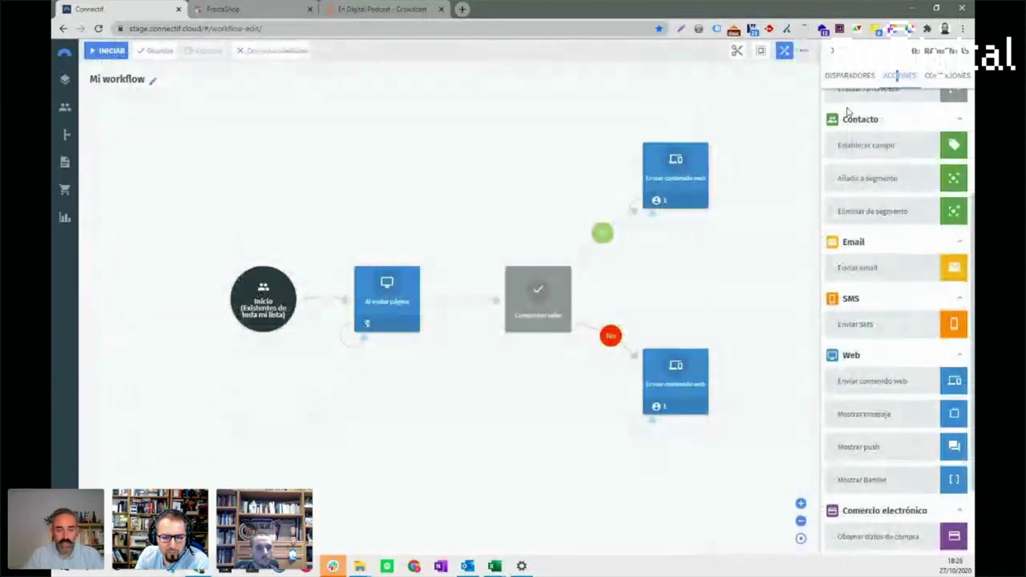
Discard the new workflow and create a popup web content named "Mi Popup"
{"action": "left_click", "coordinate": [64, 161]}
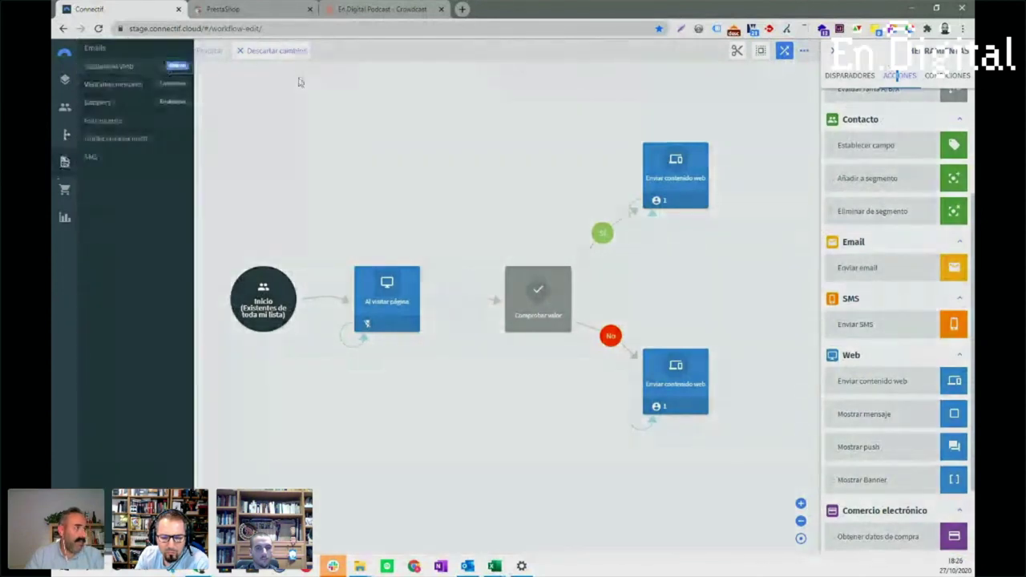
{"action": "left_click", "coordinate": [105, 67]}
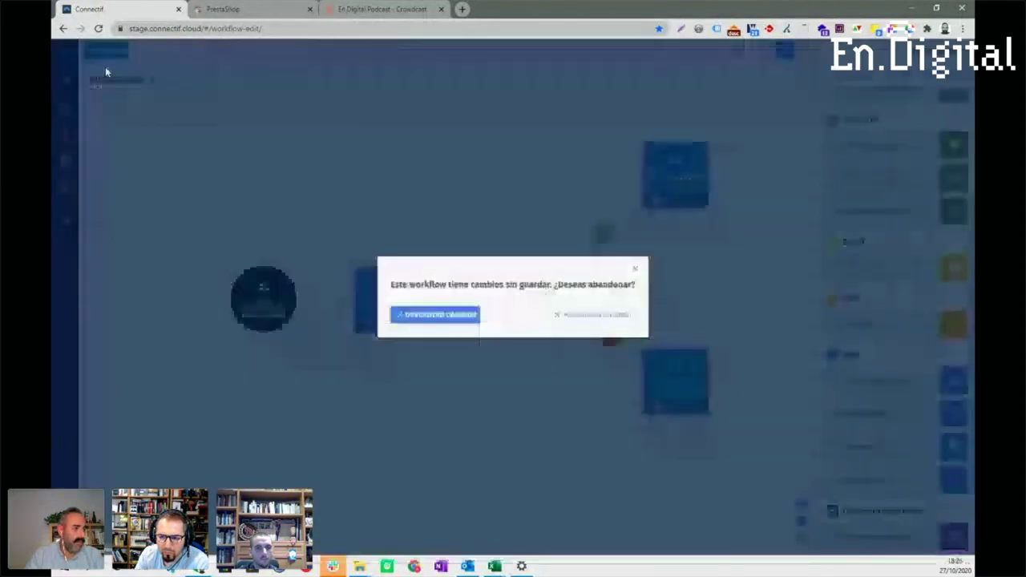
{"action": "left_click", "coordinate": [429, 312]}
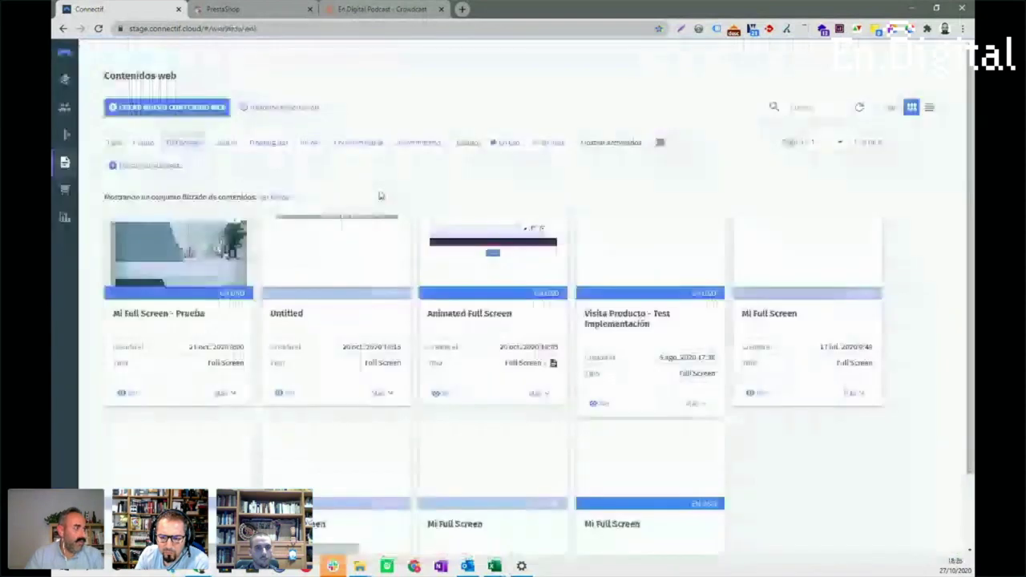
{"action": "left_click", "coordinate": [168, 107]}
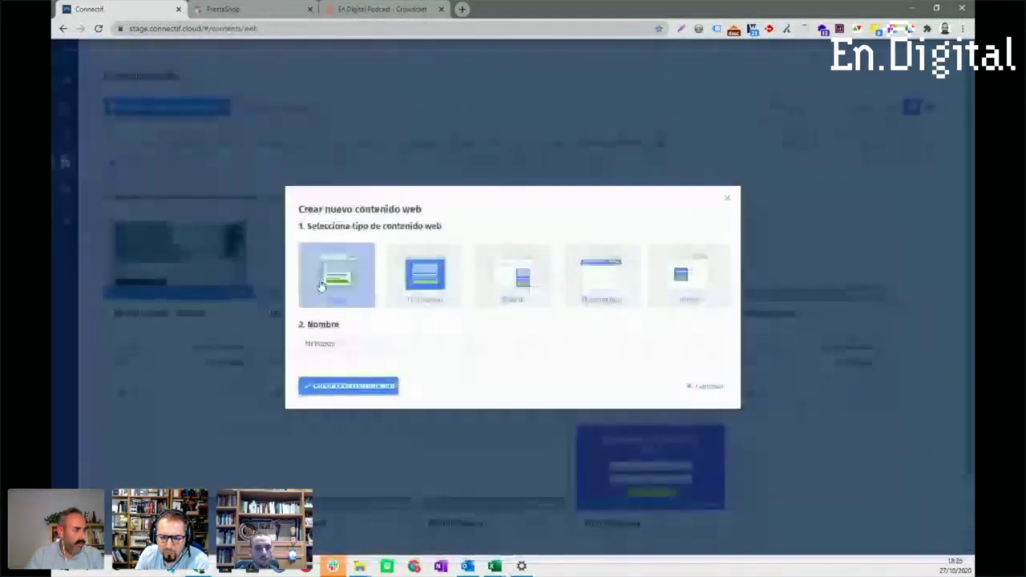
{"action": "left_click", "coordinate": [348, 386]}
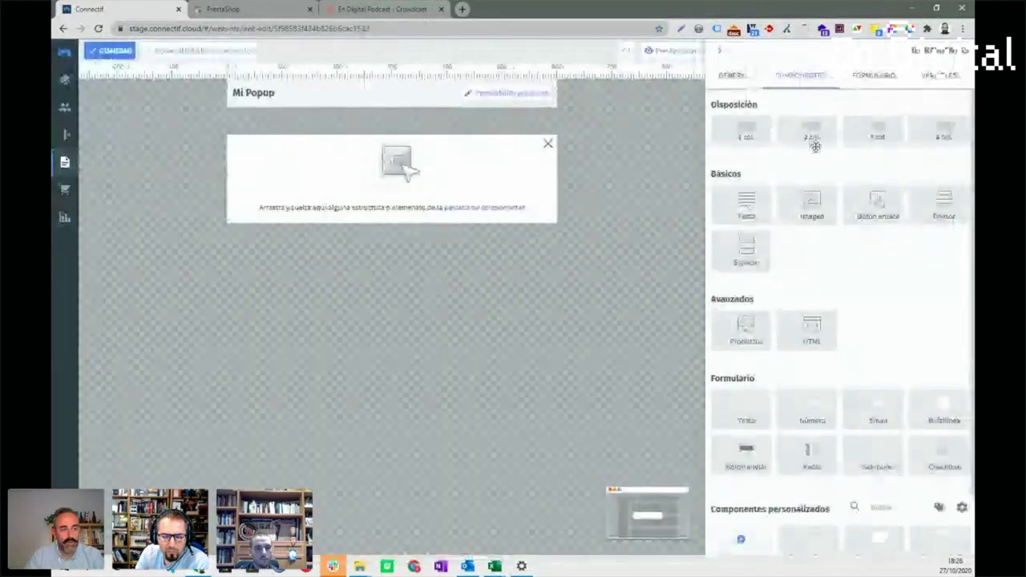
Try out a "Productos" block in the empty popup and remove it
{"action": "left_click_drag", "start_coordinate": [760, 323], "coordinate": [457, 200]}
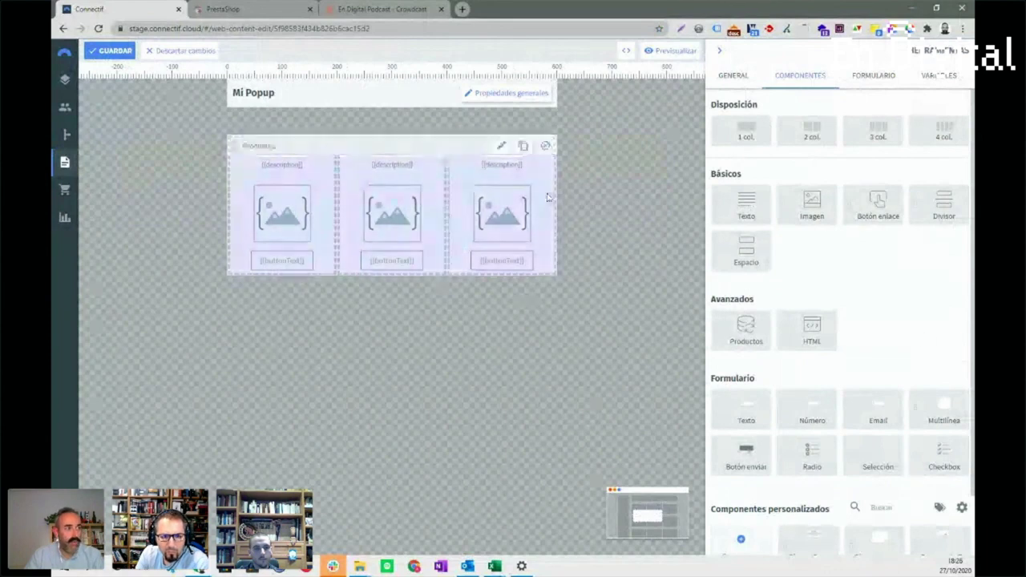
{"action": "left_click", "coordinate": [546, 145]}
Build a form in the popup with an Email field, a Checkbox field and an "Enviar" submit button
{"action": "scroll", "coordinate": [860, 353], "scroll_direction": "down", "scroll_amount": 1}
{"action": "scroll", "coordinate": [860, 354], "scroll_direction": "down", "scroll_amount": 1}
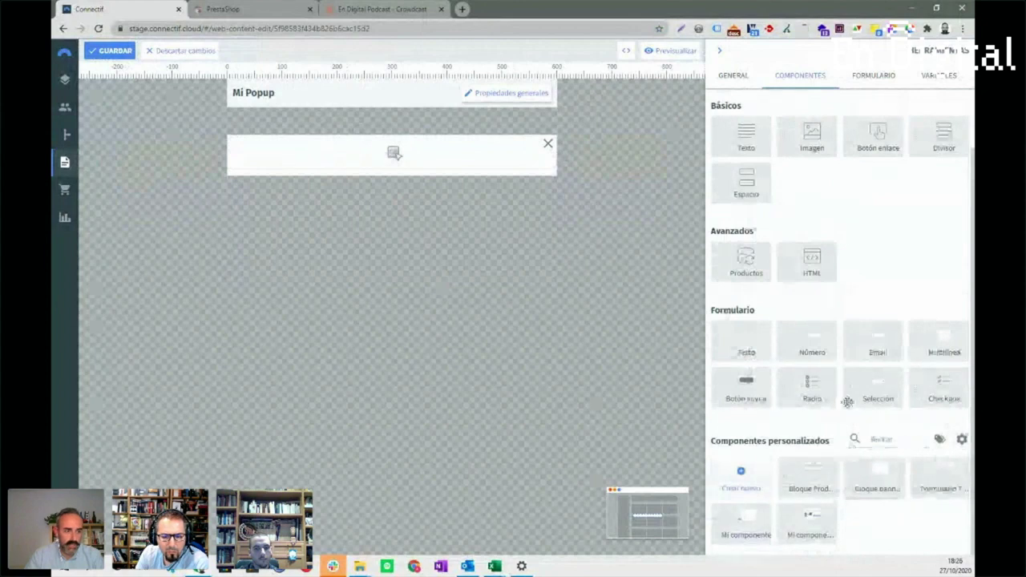
{"action": "left_click_drag", "start_coordinate": [874, 348], "coordinate": [397, 156]}
{"action": "left_click_drag", "start_coordinate": [938, 386], "coordinate": [389, 196]}
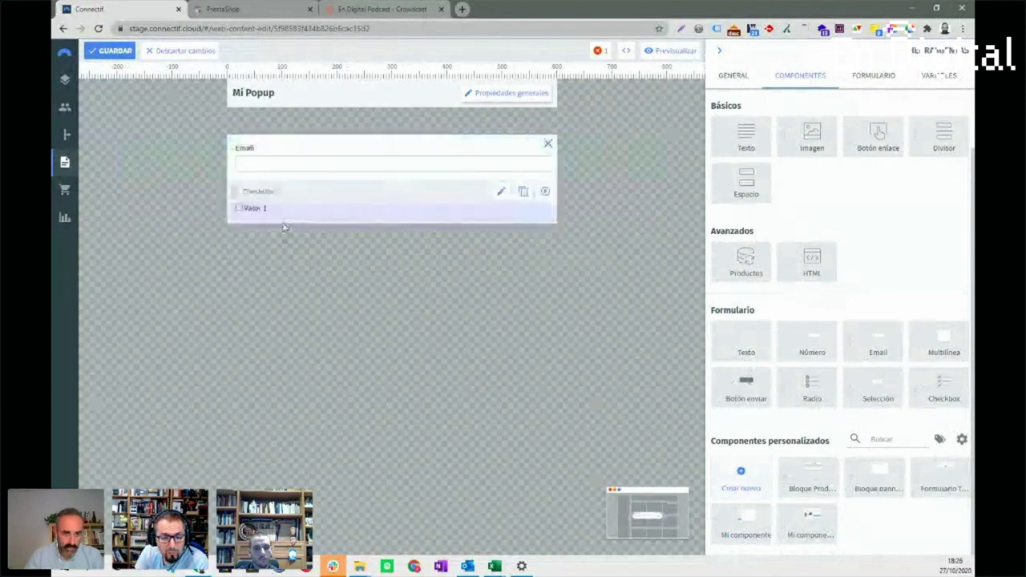
{"action": "left_click_drag", "start_coordinate": [744, 383], "coordinate": [479, 226]}
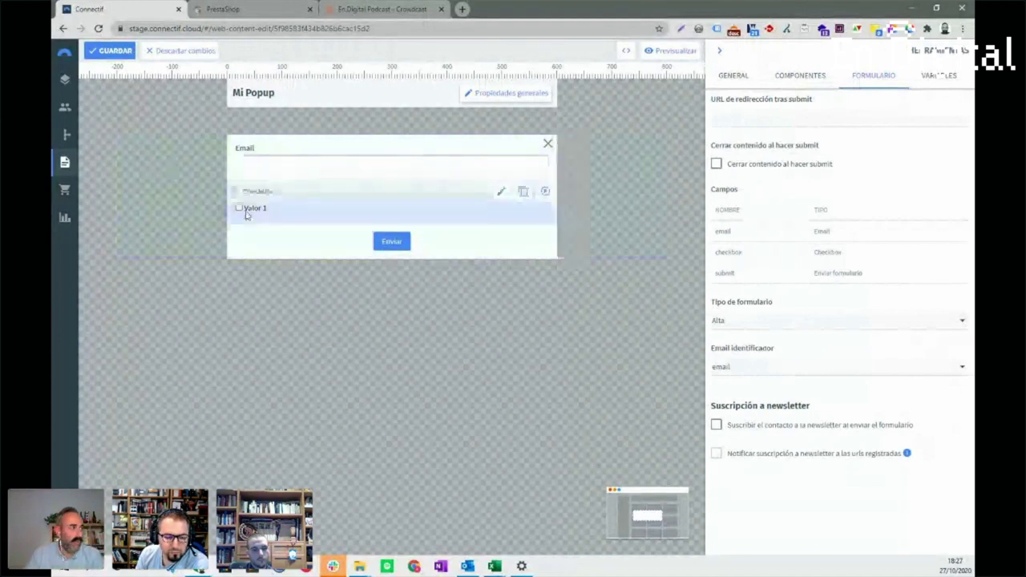
Discard the unsaved popup changes and open the "Personalización Post-Clic" workflow from the workflow list
{"action": "left_click", "coordinate": [64, 136]}
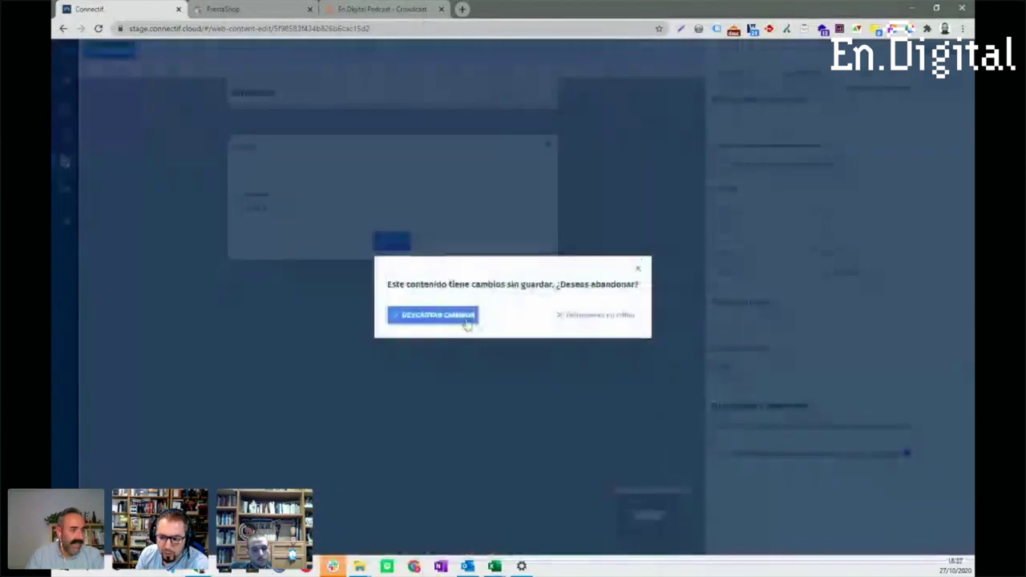
{"action": "left_click", "coordinate": [437, 315]}
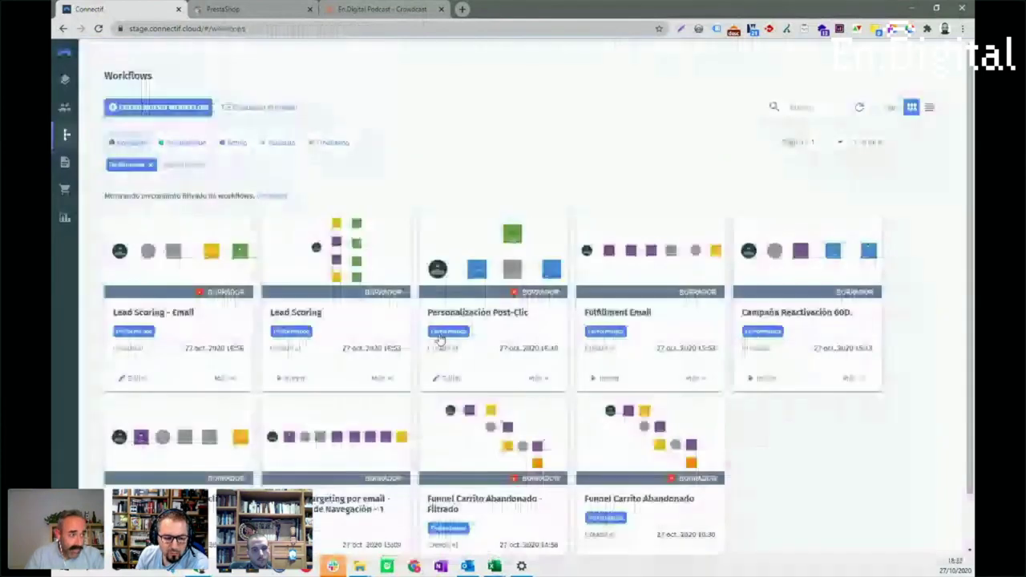
{"action": "left_click", "coordinate": [542, 384]}
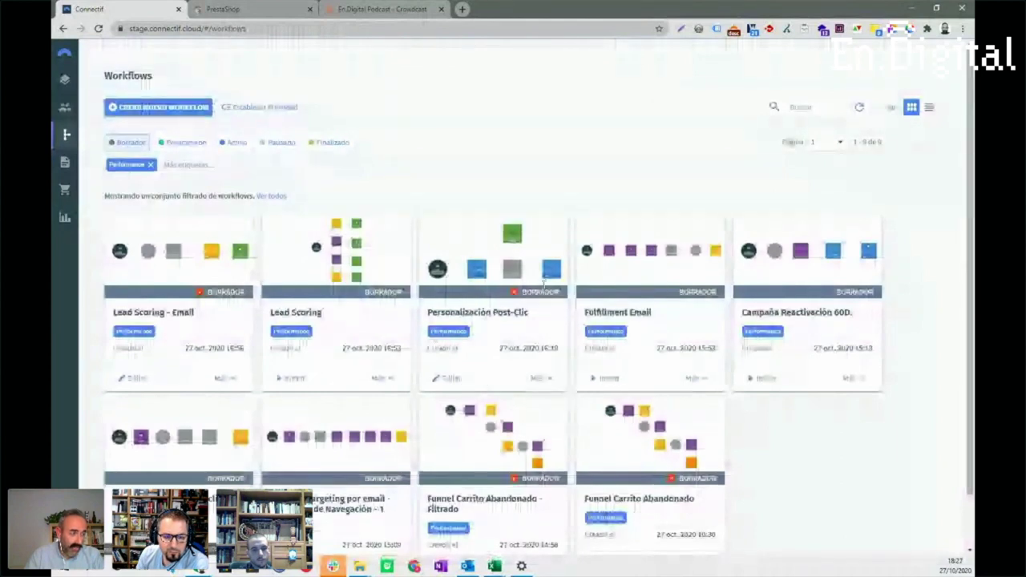
{"action": "left_click", "coordinate": [486, 319]}
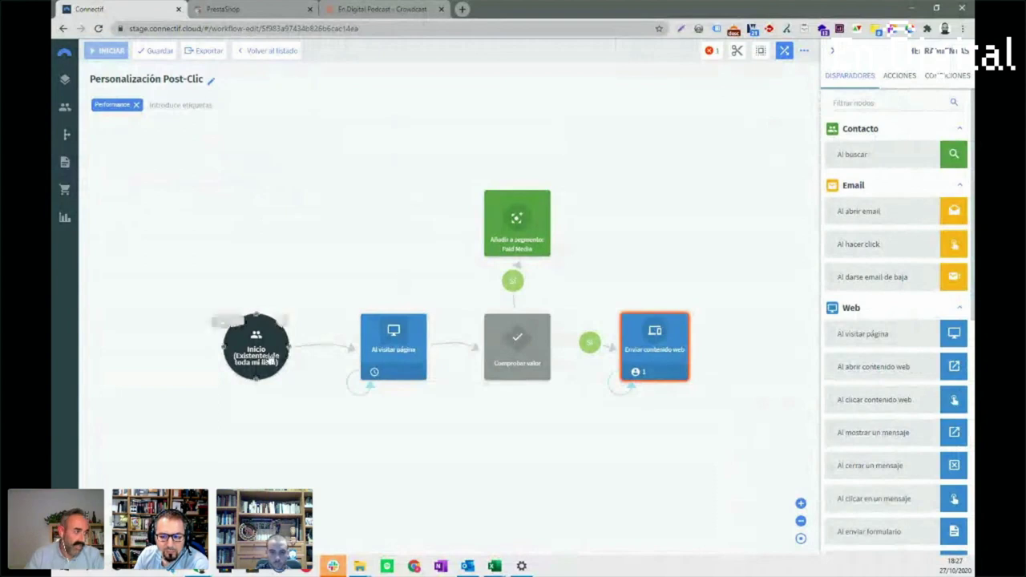
Rearrange the start, "Al visitar página", "Añadir a segmento: Paid Media" and "Comprobar valor" nodes to space out the workflow
{"action": "left_click_drag", "start_coordinate": [257, 341], "coordinate": [202, 333]}
{"action": "left_click_drag", "start_coordinate": [394, 341], "coordinate": [346, 336]}
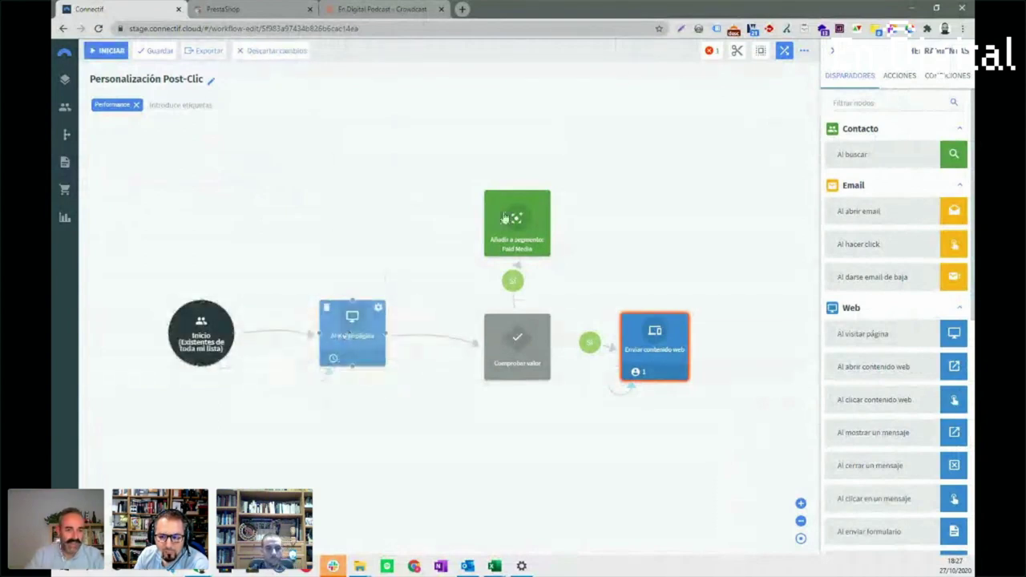
{"action": "left_click_drag", "start_coordinate": [545, 221], "coordinate": [572, 195]}
{"action": "left_click_drag", "start_coordinate": [541, 343], "coordinate": [487, 341]}
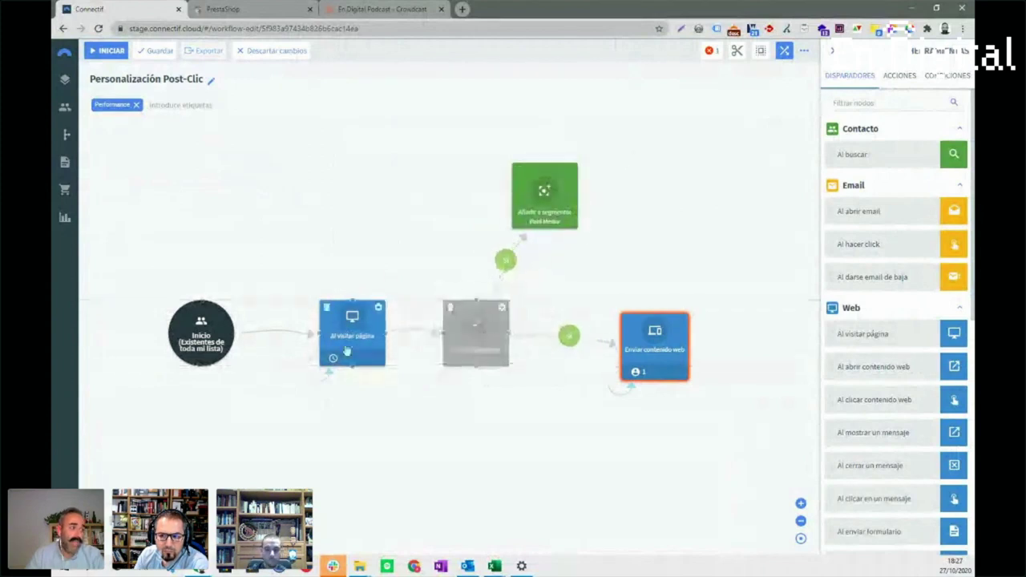
Examine the page URL condition configured in the "Comprobar valor" node and return to the workflow
{"action": "left_click", "coordinate": [503, 311]}
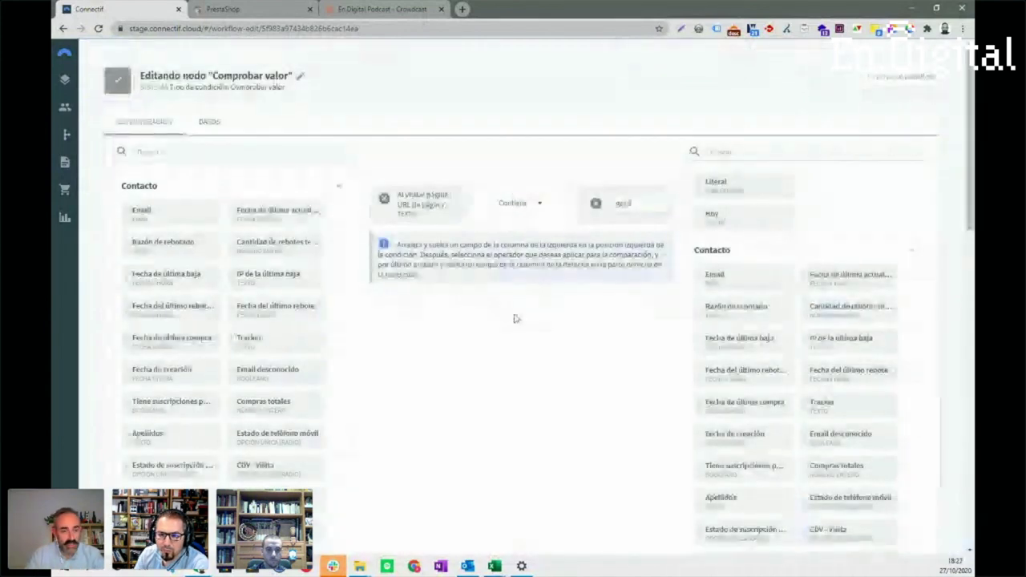
{"action": "left_click", "coordinate": [337, 189]}
{"action": "left_click_drag", "start_coordinate": [640, 203], "coordinate": [611, 203]}
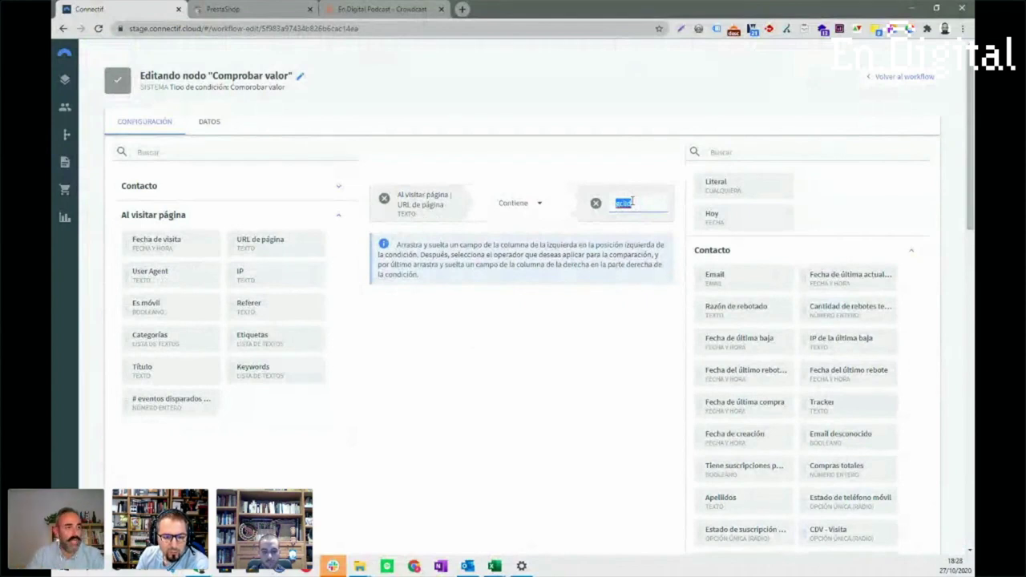
{"action": "left_click", "coordinate": [884, 80]}
Align "Añadir a segmento: Paid Media" above "Comprobar valor" and move "Enviar contenido web" closer on the same row
{"action": "left_click_drag", "start_coordinate": [551, 192], "coordinate": [482, 179]}
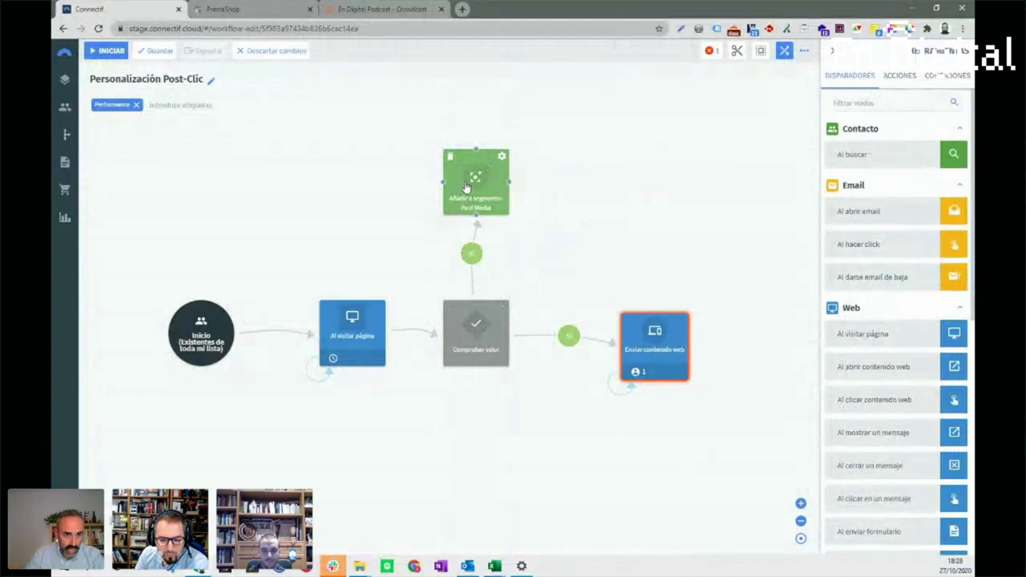
{"action": "left_click_drag", "start_coordinate": [663, 346], "coordinate": [607, 332]}
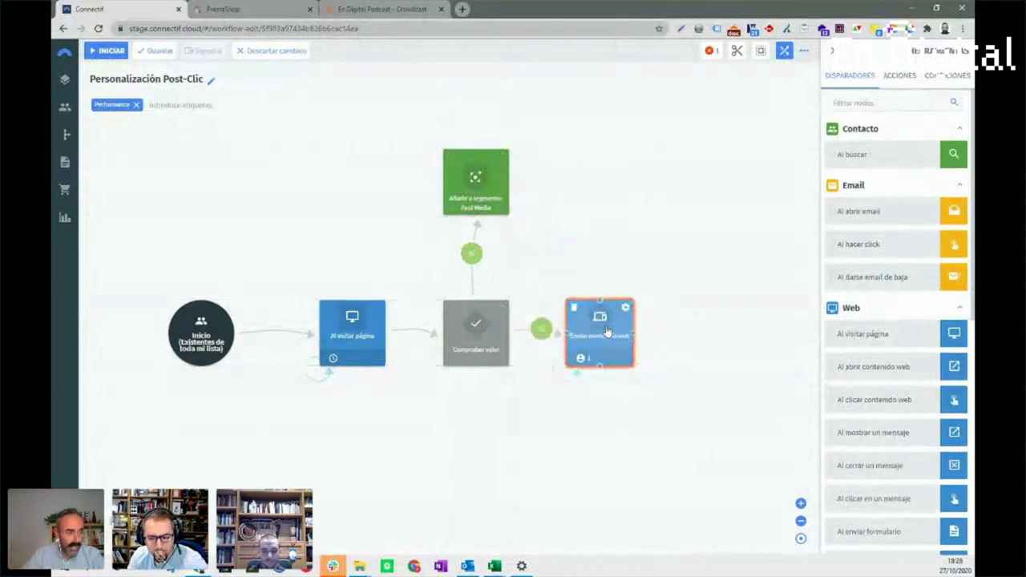
{"action": "left_click_drag", "start_coordinate": [606, 332], "coordinate": [627, 330]}
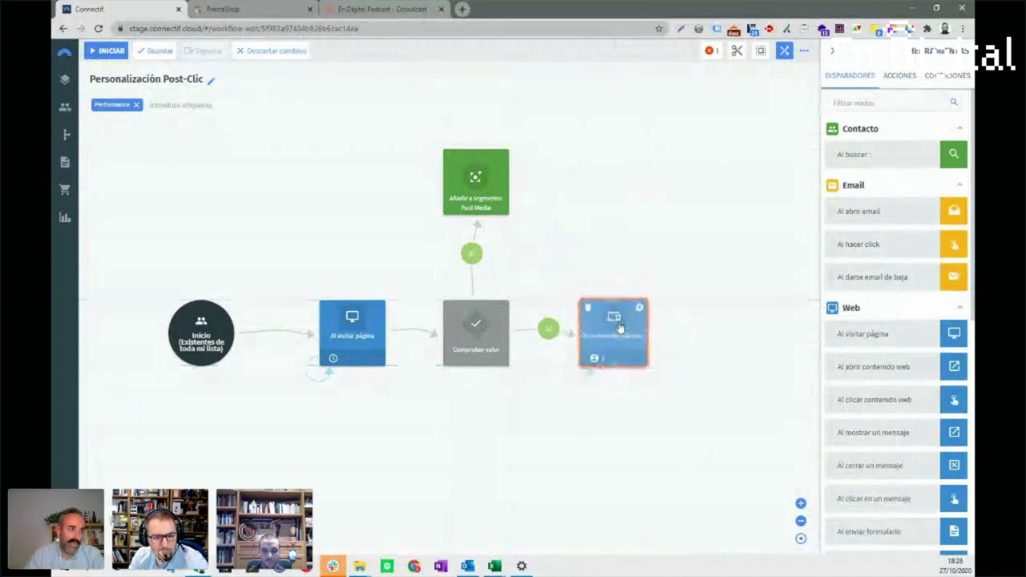
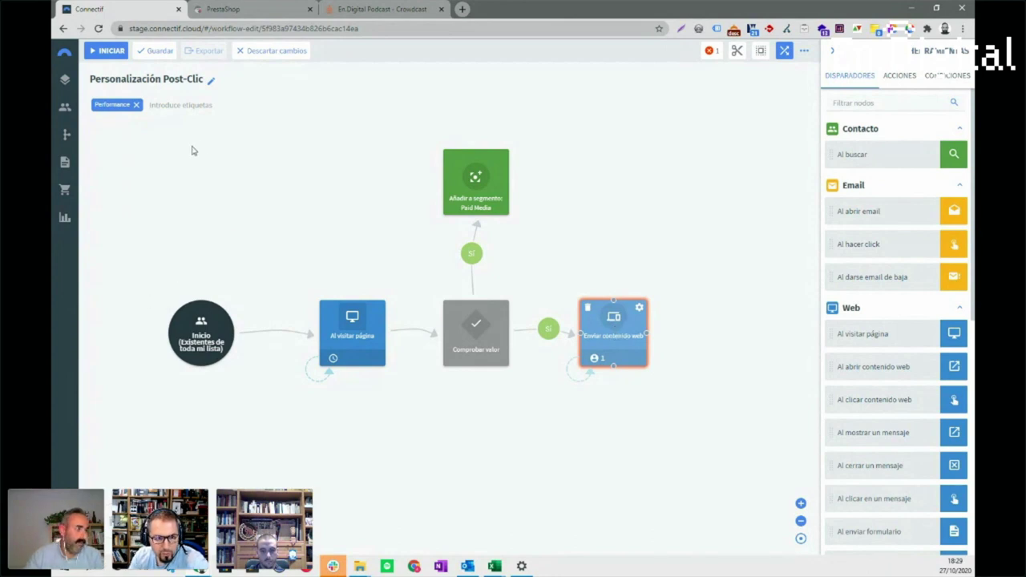
Leave the workflow without saving the changes and open the "Lead Scoring" workflow from the workflow list
{"action": "left_click", "coordinate": [66, 138]}
{"action": "left_click", "coordinate": [474, 314]}
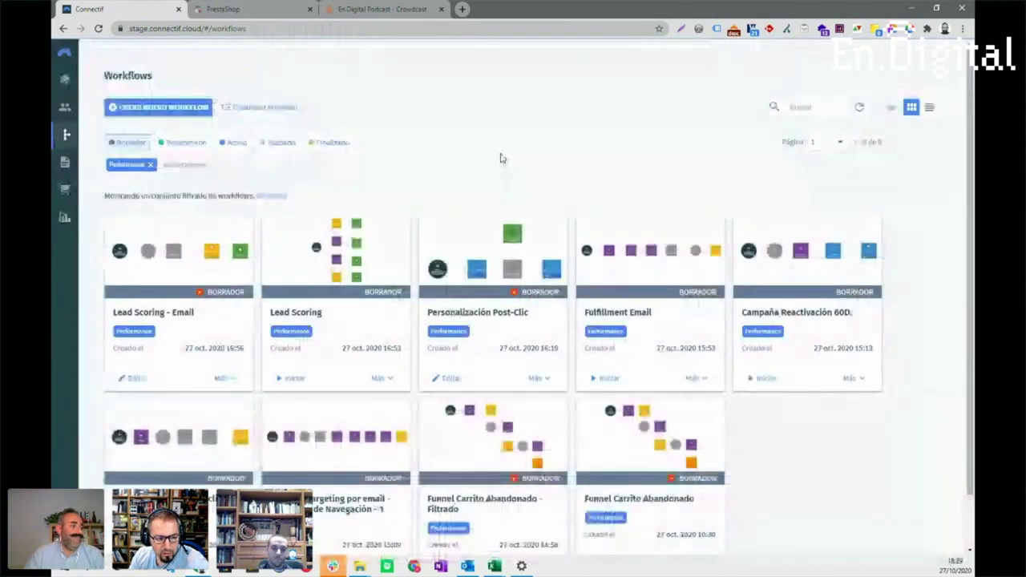
{"action": "left_click", "coordinate": [389, 381]}
{"action": "left_click", "coordinate": [388, 393]}
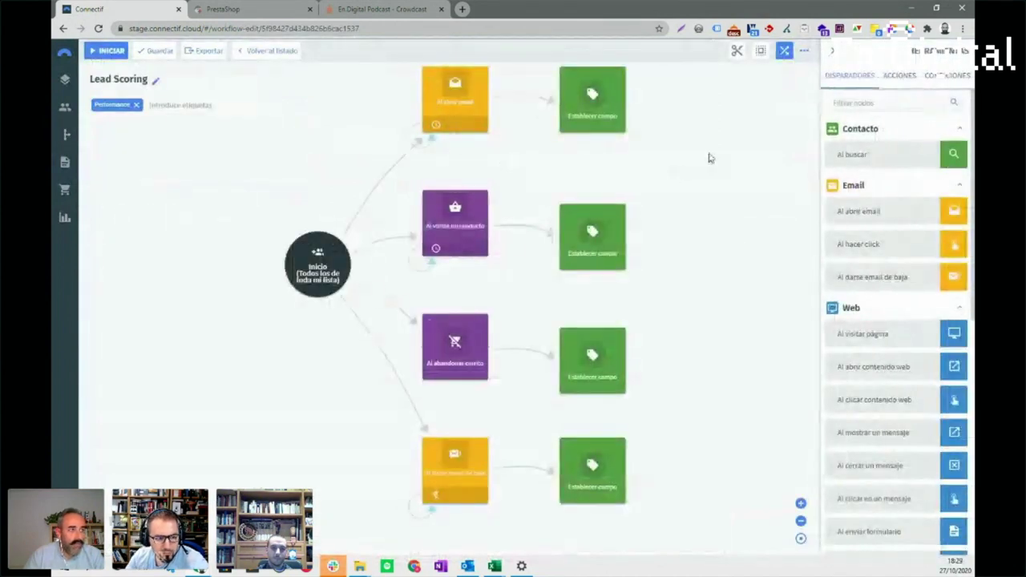
Check which contact field the "Establecer campo" node after "Al abrir email" modifies, and return to the workflow
{"action": "mouse_move", "coordinate": [477, 144]}
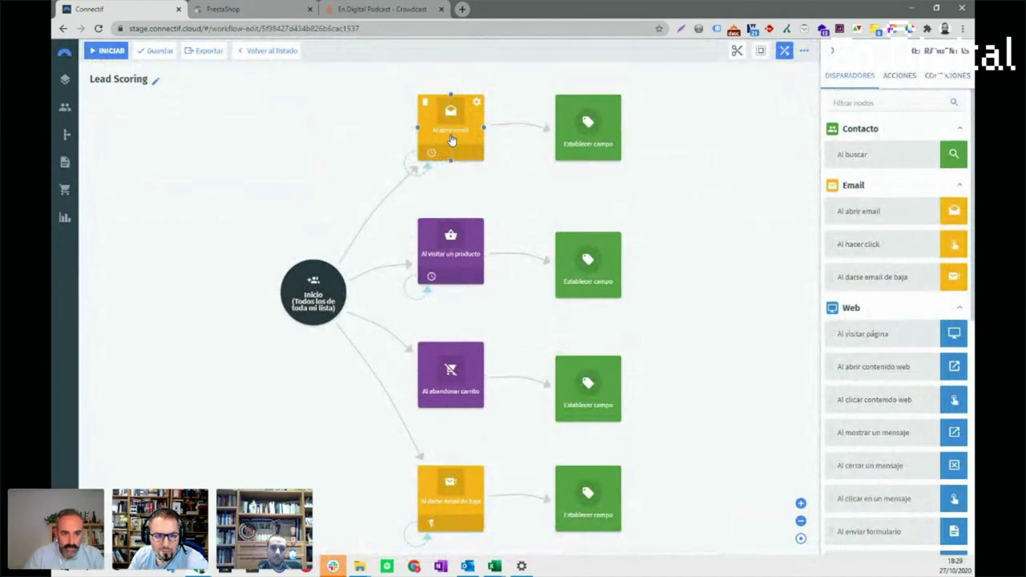
{"action": "left_click", "coordinate": [618, 103]}
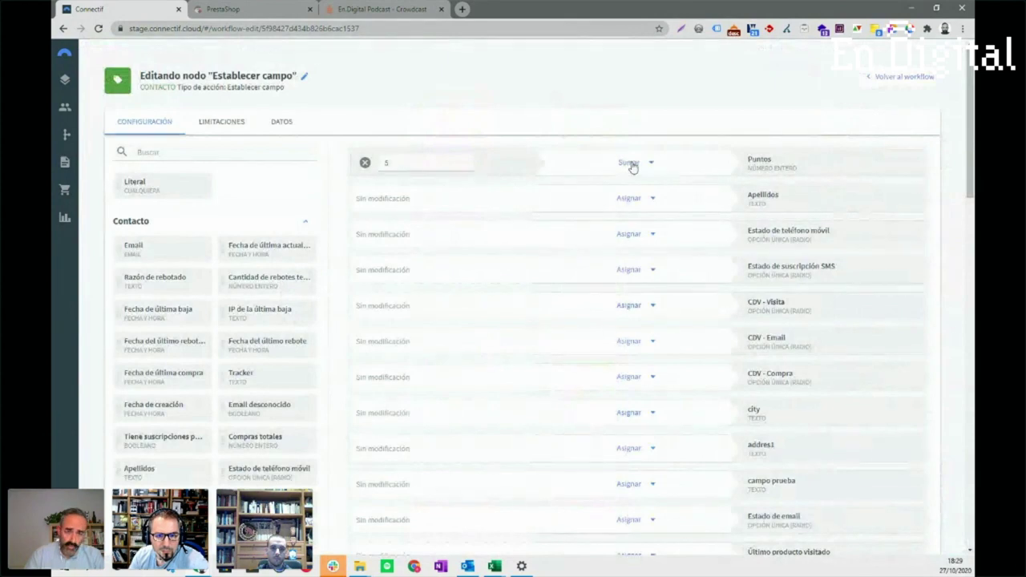
{"action": "left_click", "coordinate": [884, 79]}
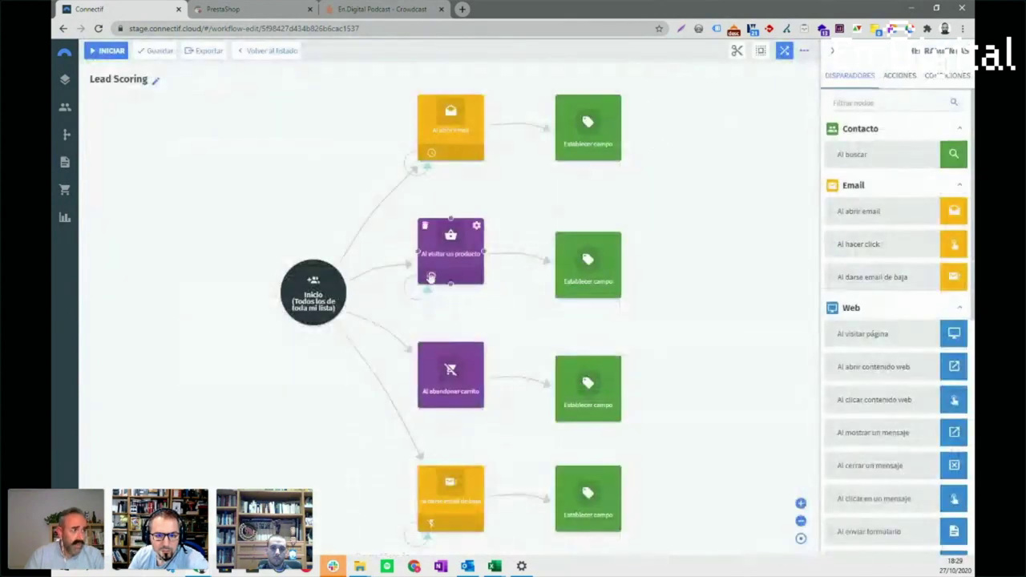
Configure an "Establecer campo" node to subtract (Restar) a literal 10 from the contact's Puntos field
{"action": "left_click", "coordinate": [449, 378]}
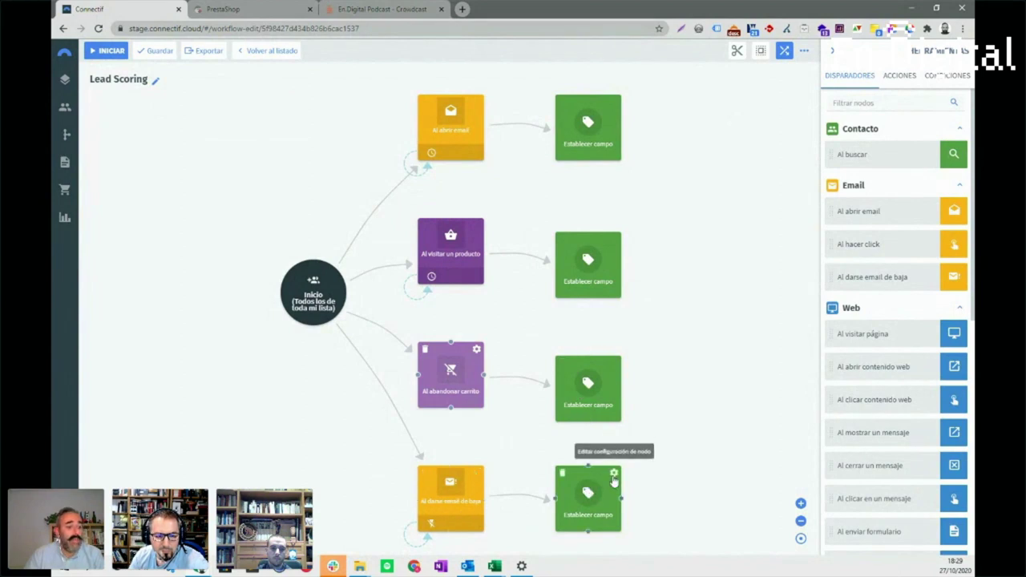
{"action": "double_click", "coordinate": [581, 394]}
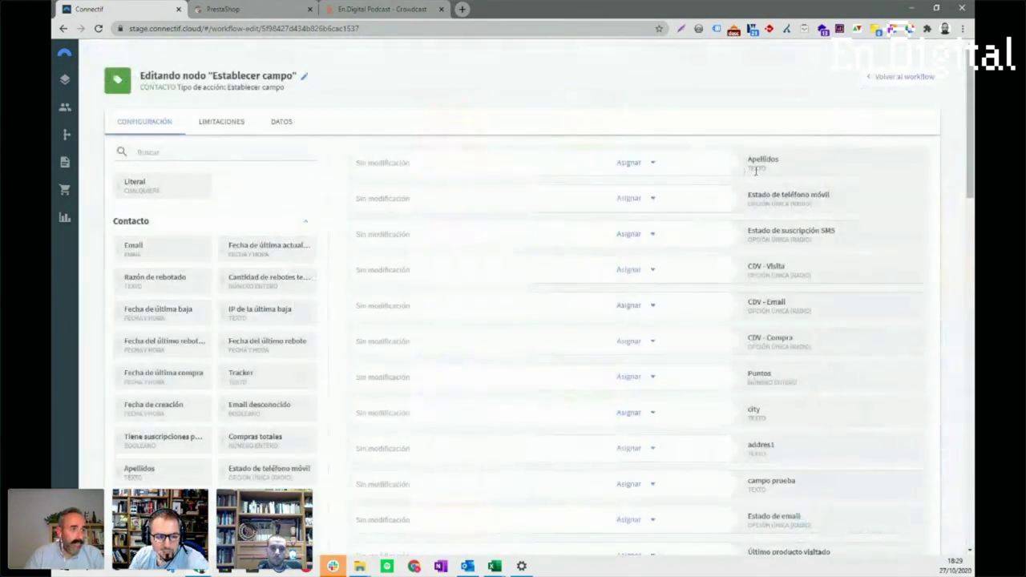
{"action": "left_click_drag", "start_coordinate": [155, 187], "coordinate": [449, 376]}
{"action": "type", "text": "10"}
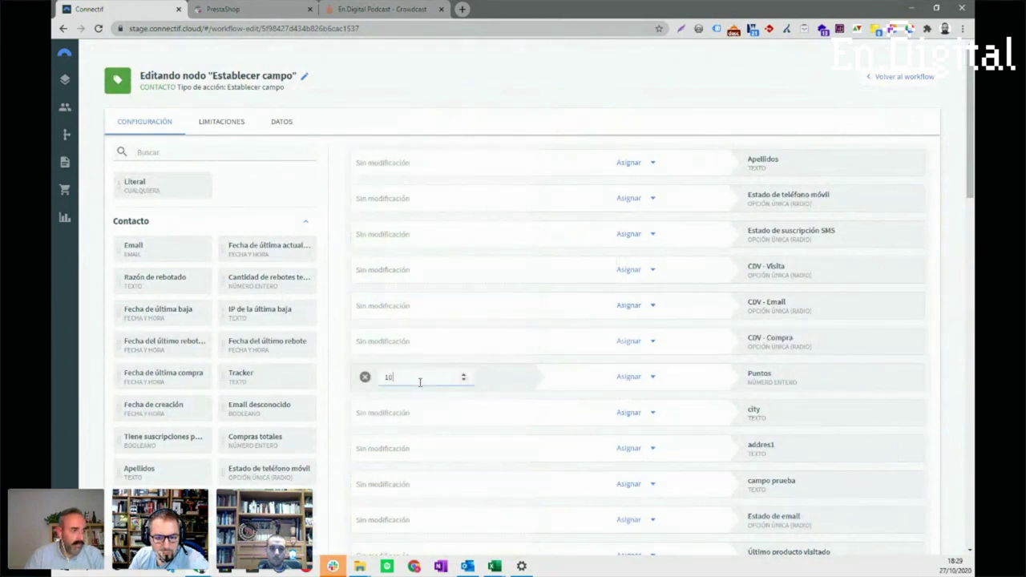
{"action": "left_click", "coordinate": [636, 386]}
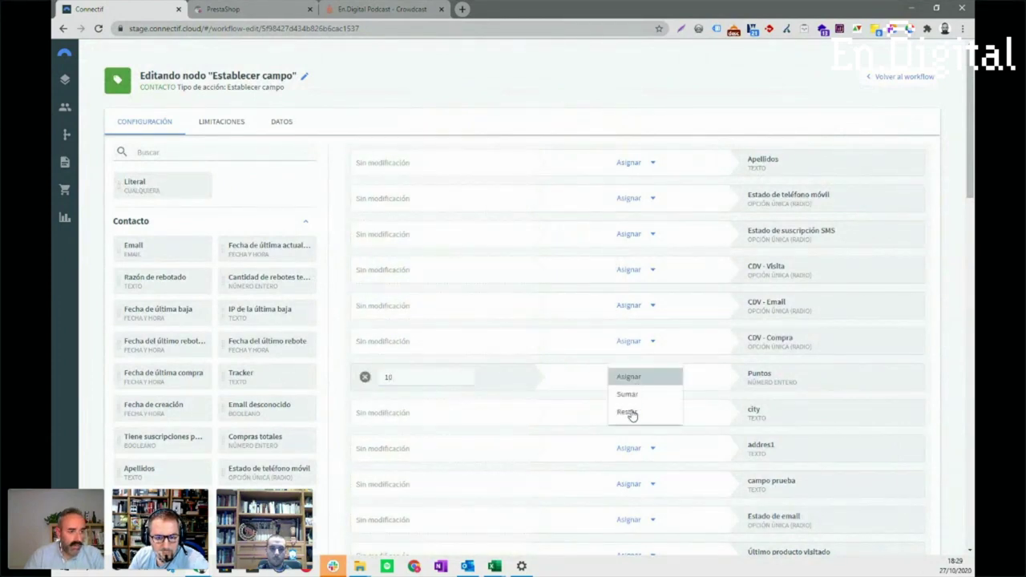
{"action": "left_click", "coordinate": [631, 413]}
{"action": "scroll", "coordinate": [567, 378], "scroll_direction": "down", "scroll_amount": 15}
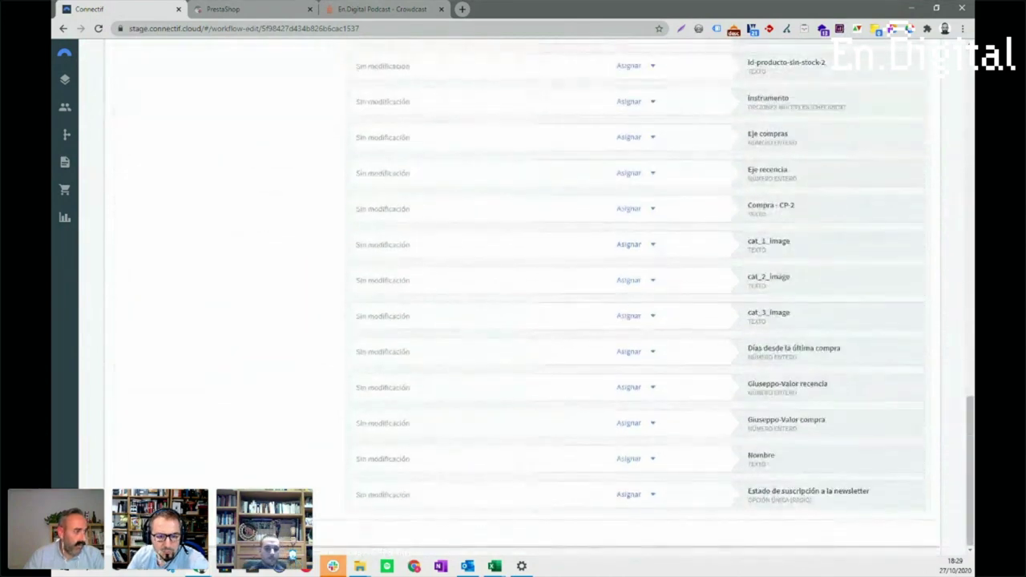
{"action": "key", "text": "Escape"}
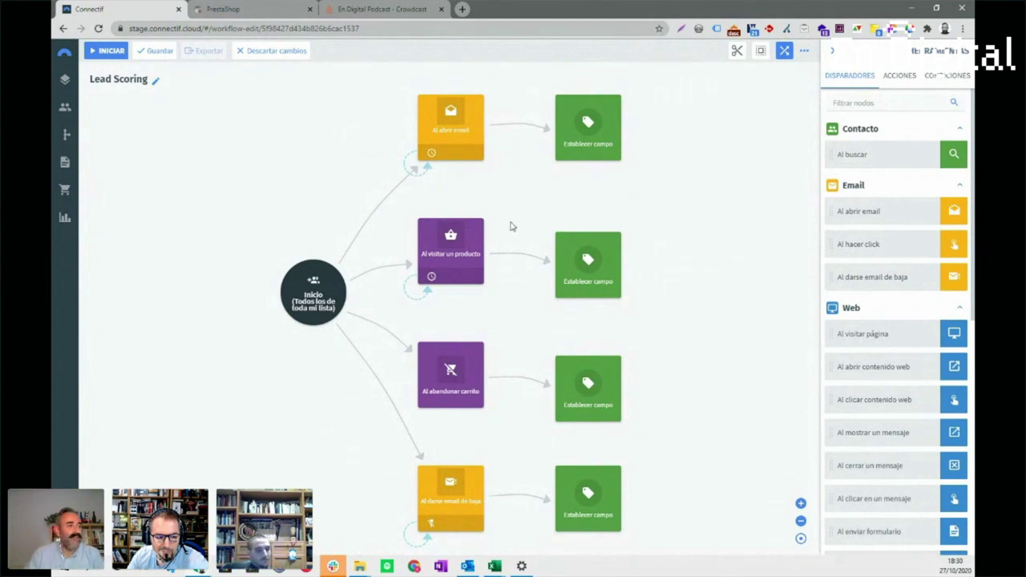
Discard the unsaved "Lead Scoring" changes and open the "Lead Scoring - Email" workflow for editing
{"action": "left_click_drag", "start_coordinate": [450, 138], "coordinate": [454, 140]}
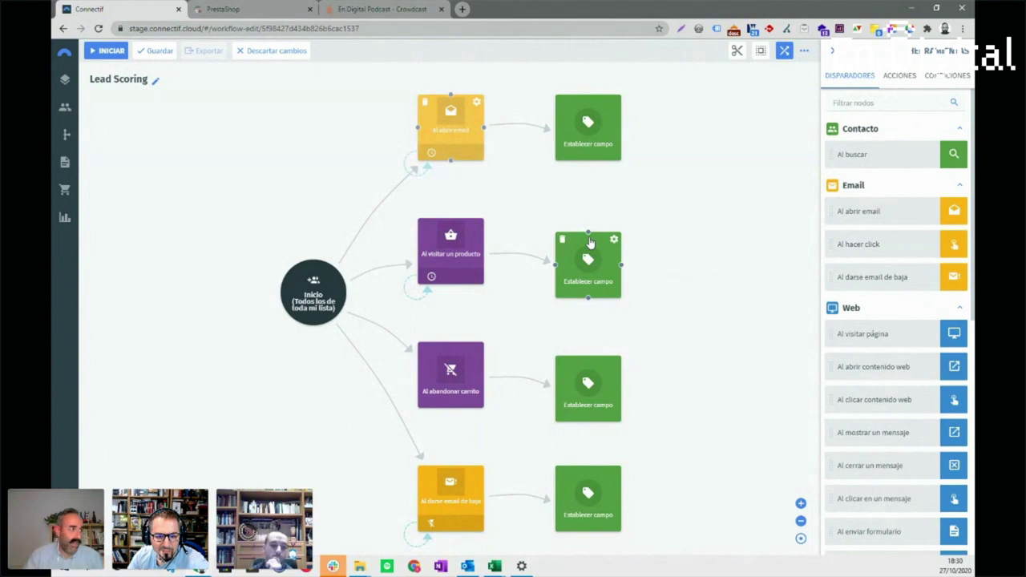
{"action": "left_click", "coordinate": [63, 142]}
{"action": "left_click", "coordinate": [474, 313]}
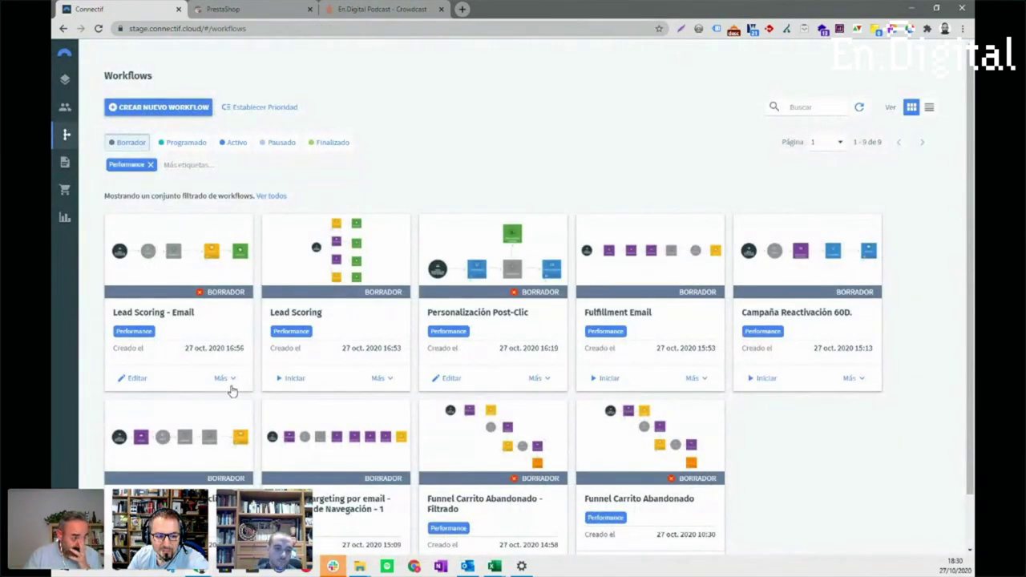
{"action": "left_click", "coordinate": [140, 381]}
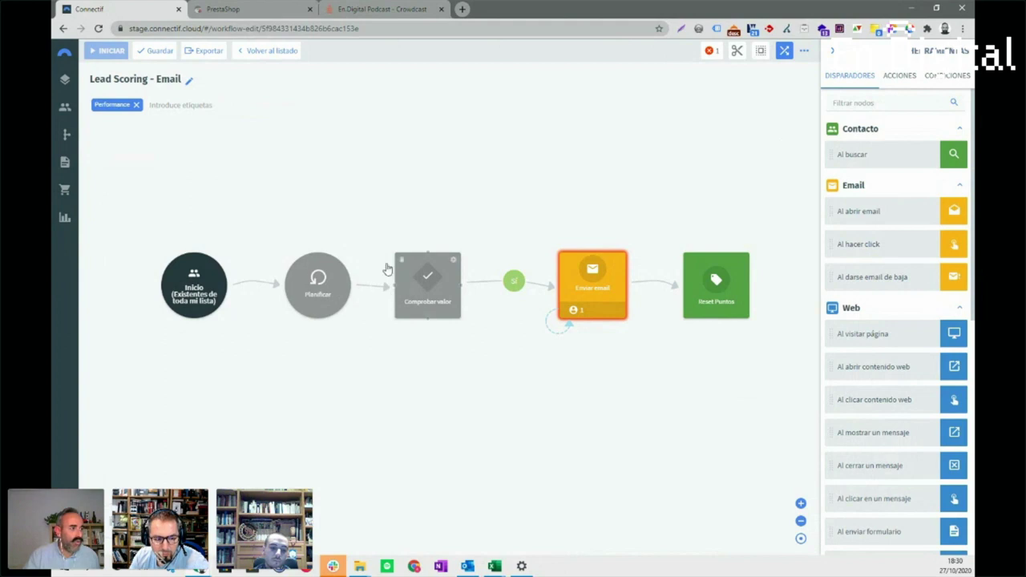
Review the repeat schedule in the "Planificar" node and the points condition in the "Comprobar valor" node
{"action": "double_click", "coordinate": [338, 271]}
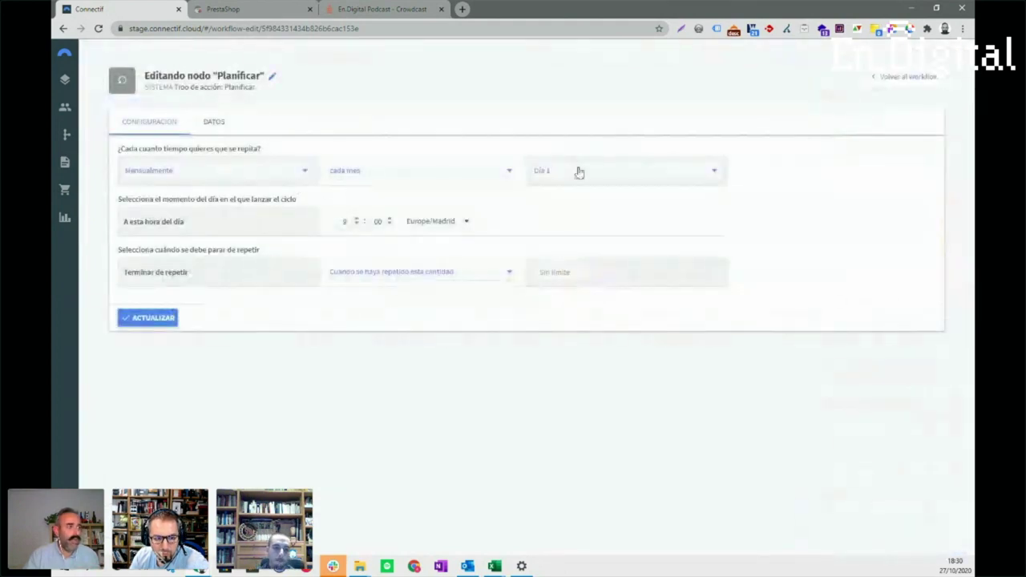
{"action": "left_click", "coordinate": [160, 319]}
{"action": "left_click", "coordinate": [453, 265]}
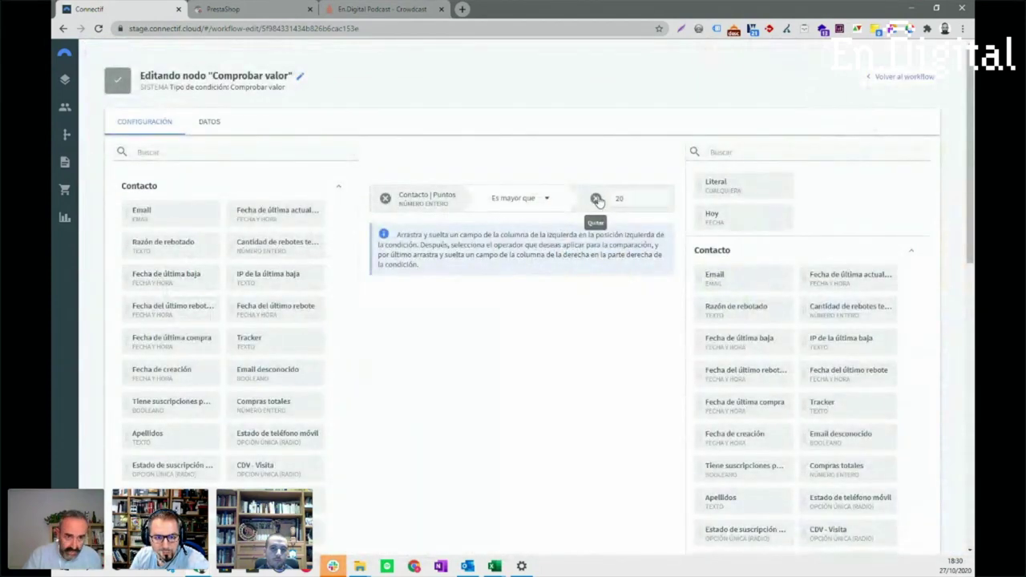
{"action": "scroll", "coordinate": [451, 387], "scroll_direction": "down", "scroll_amount": 10}
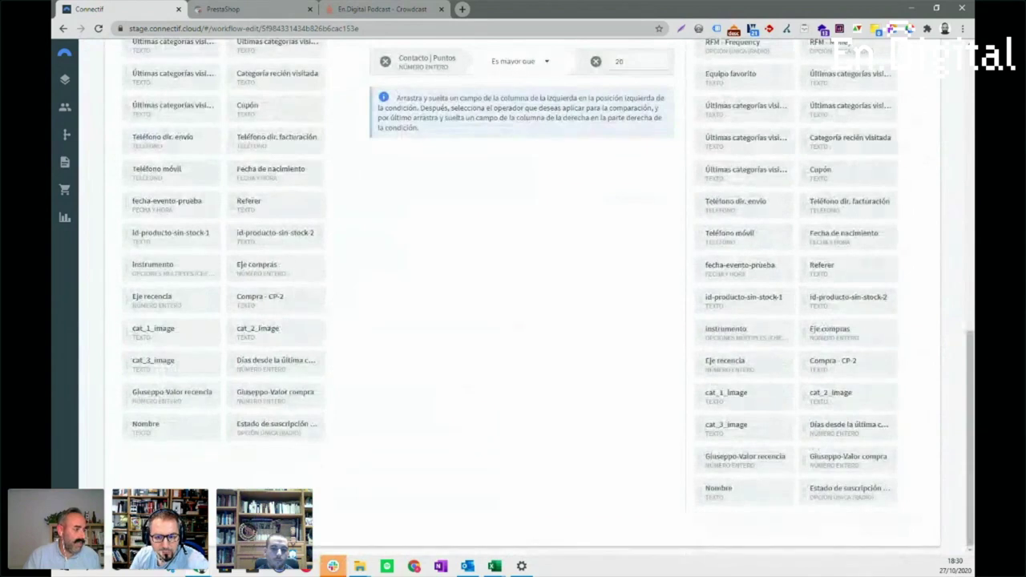
{"action": "key", "text": "Escape"}
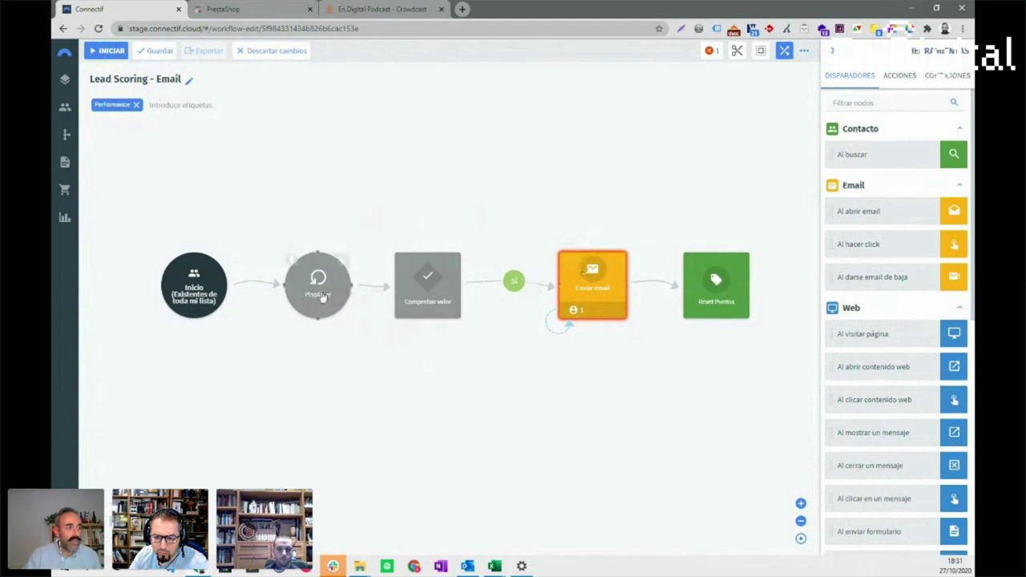
Delete the "Comprobar valor", "Enviar email" and "Reset Puntos" nodes from the workflow
{"action": "left_click_drag", "start_coordinate": [410, 286], "coordinate": [465, 121]}
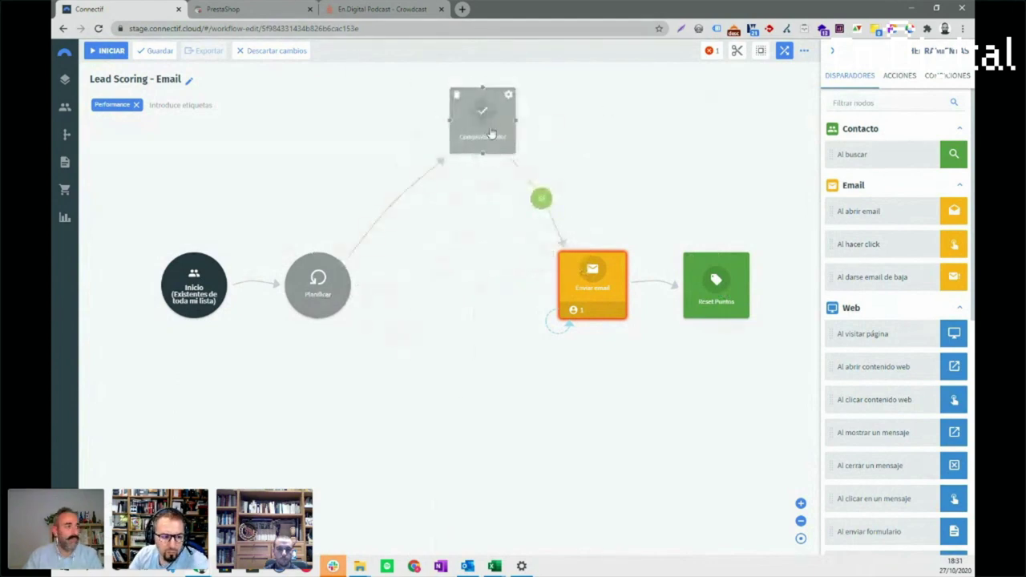
{"action": "left_click", "coordinate": [456, 95]}
{"action": "left_click", "coordinate": [567, 260]}
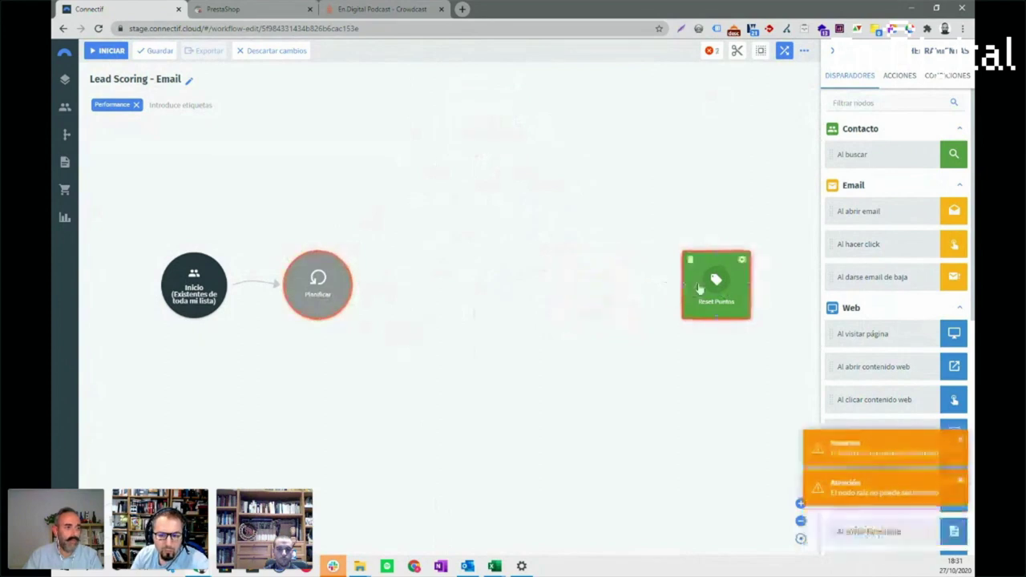
{"action": "key", "text": "Delete"}
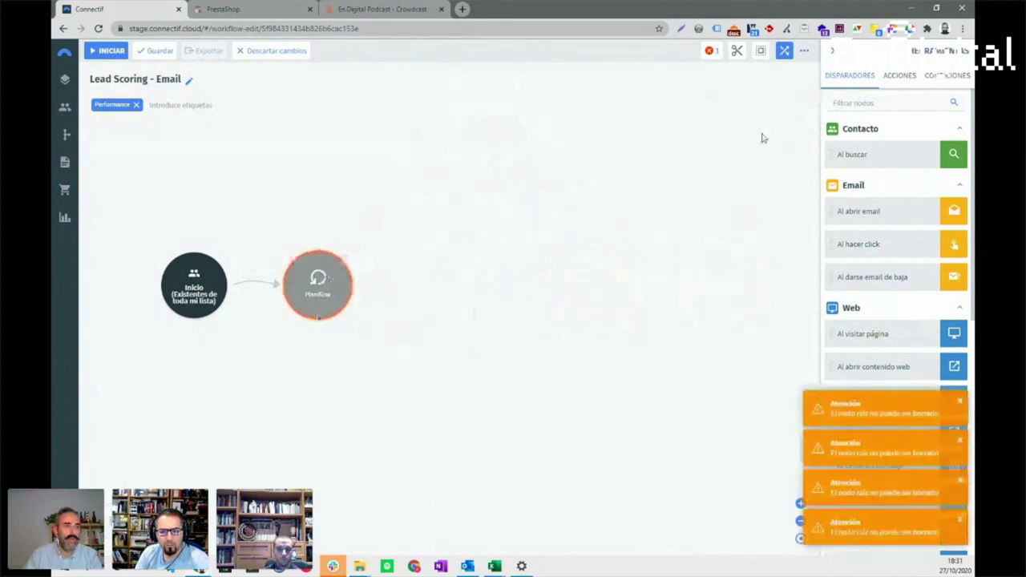
Add a "Ha abierto email" condition after "Planificar" and set its comparison for any email to "Es igual a" 0
{"action": "left_click", "coordinate": [939, 77]}
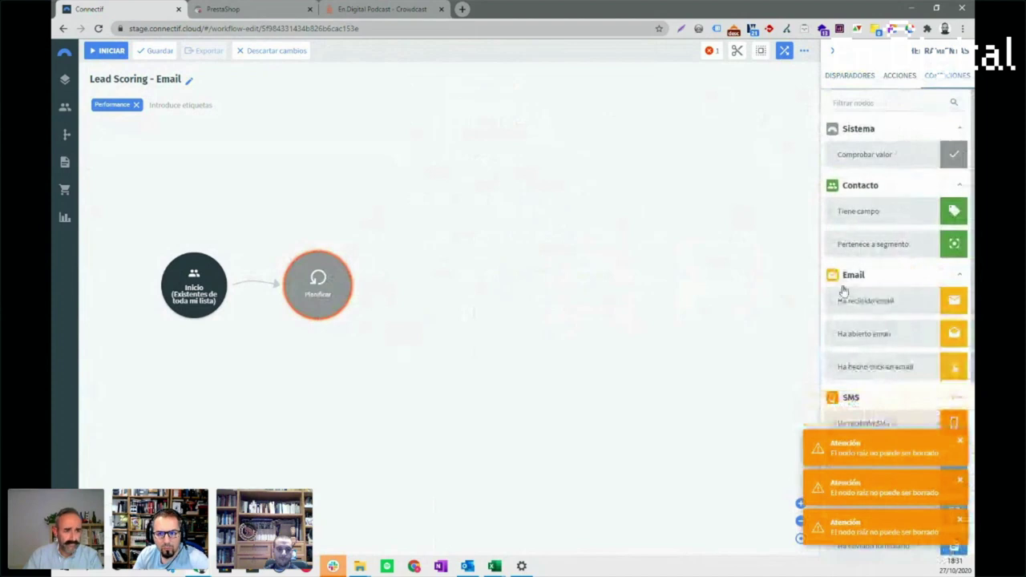
{"action": "left_click_drag", "start_coordinate": [867, 338], "coordinate": [473, 293]}
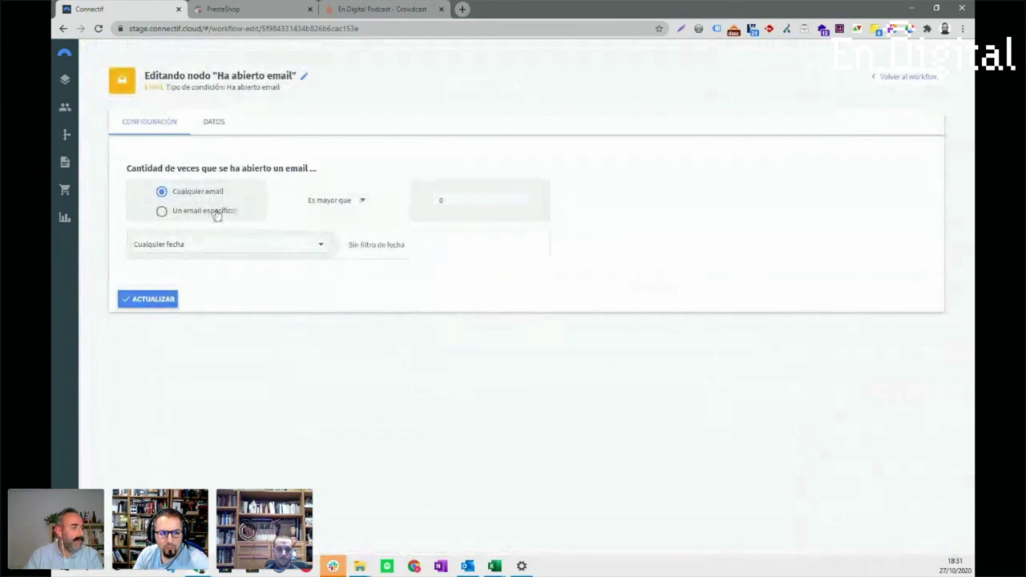
{"action": "left_click", "coordinate": [351, 204]}
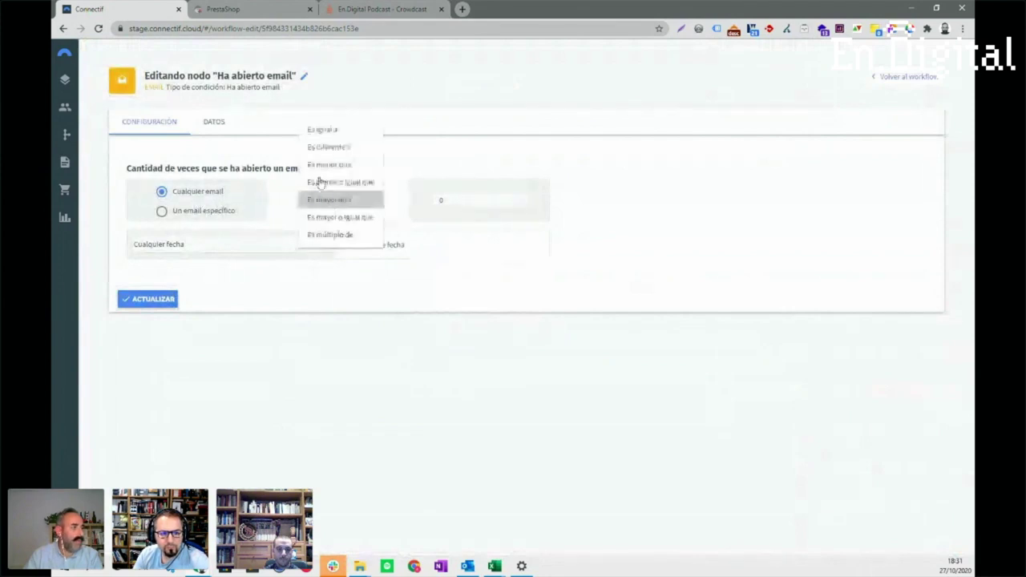
{"action": "left_click", "coordinate": [325, 130]}
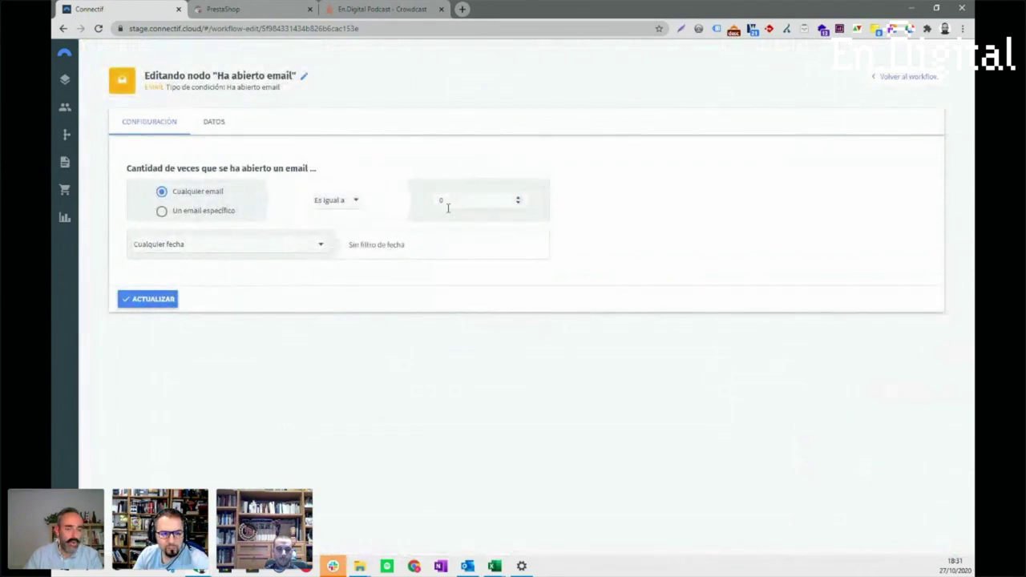
Limit the "Ha abierto email" condition to "En el último intervalo de tiempo" with a value of 10 and update the node
{"action": "left_click", "coordinate": [250, 250]}
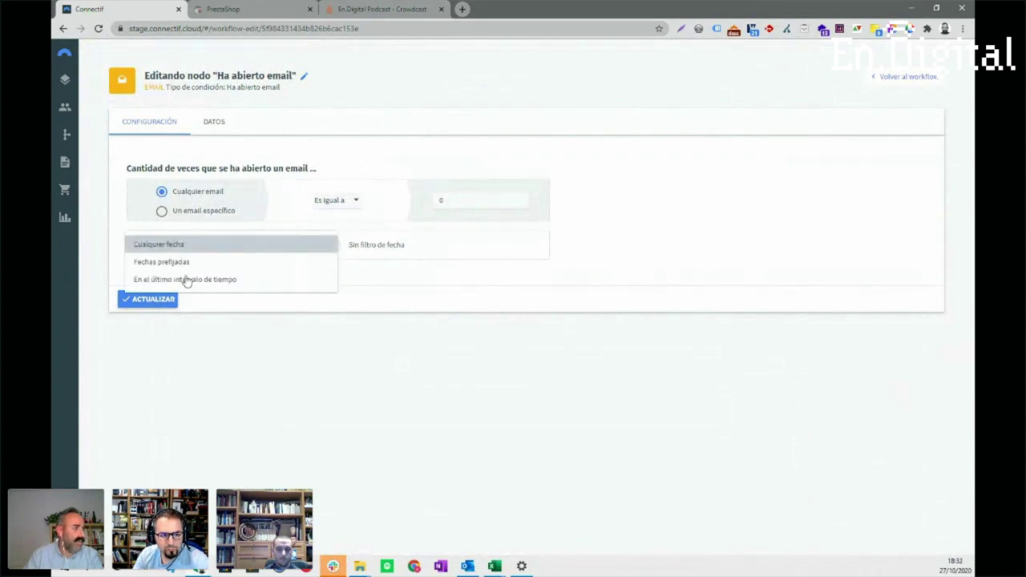
{"action": "left_click", "coordinate": [186, 280]}
{"action": "left_click_drag", "start_coordinate": [366, 245], "coordinate": [355, 243]}
{"action": "type", "text": "10"}
{"action": "left_click", "coordinate": [147, 299]}
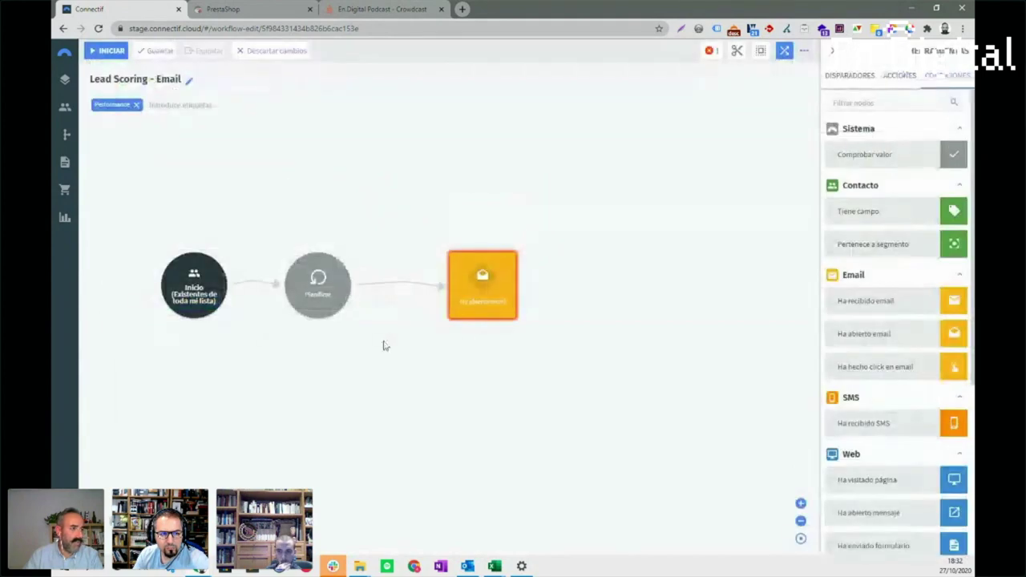
Add an "Establecer campo" action to the yes branch of "Ha abierto email" and assign "No suscrito" to "Estado de suscripción a la newsletter"
{"action": "left_click", "coordinate": [900, 76]}
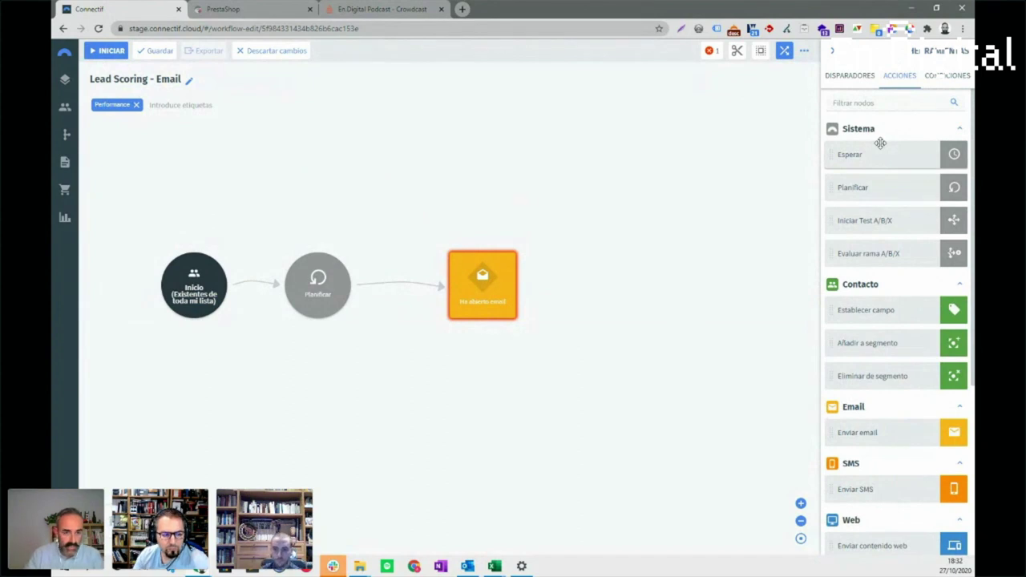
{"action": "left_click_drag", "start_coordinate": [898, 309], "coordinate": [586, 293]}
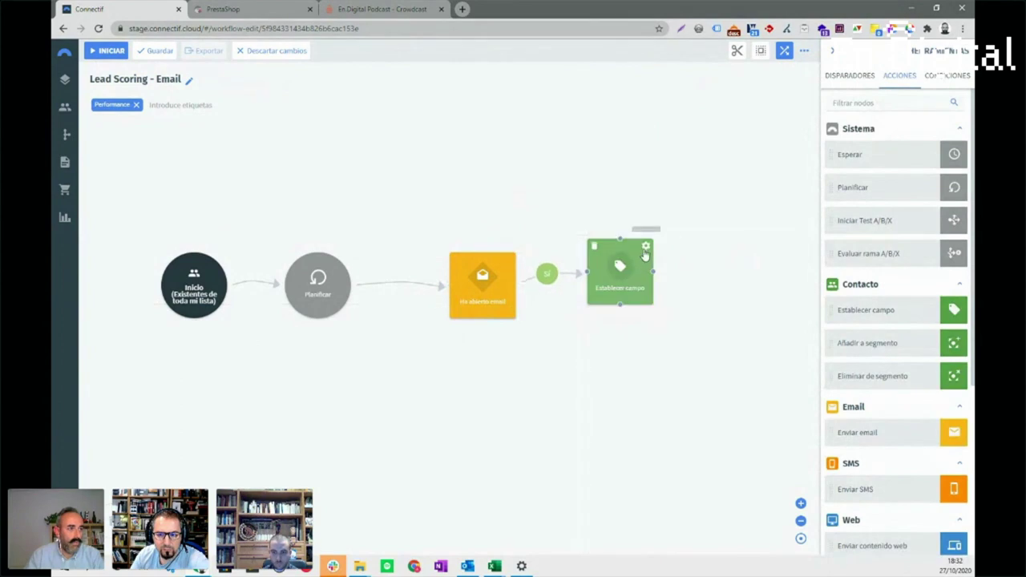
{"action": "left_click", "coordinate": [654, 252]}
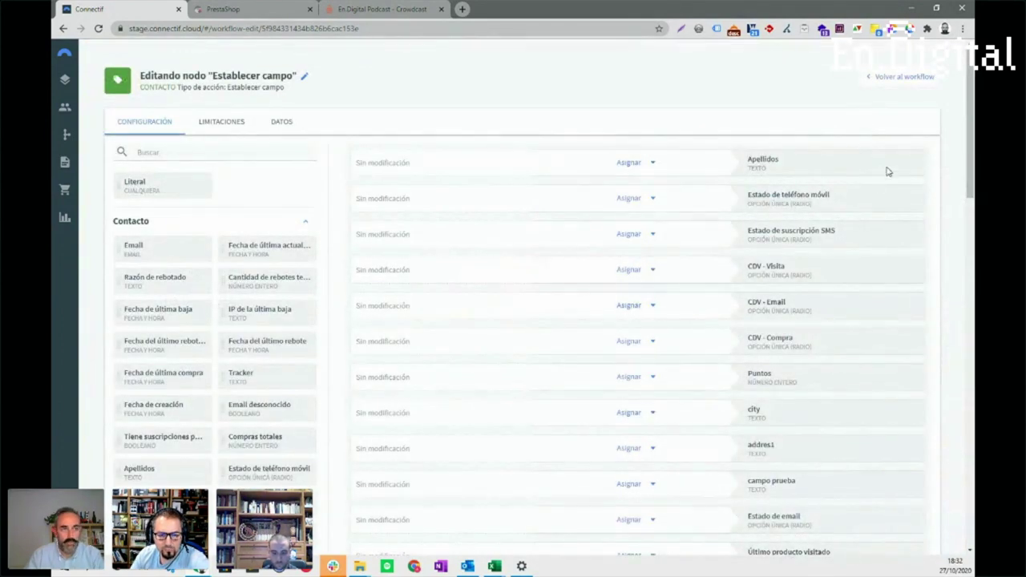
{"action": "left_click_drag", "start_coordinate": [166, 187], "coordinate": [449, 495]}
{"action": "left_click", "coordinate": [388, 497]}
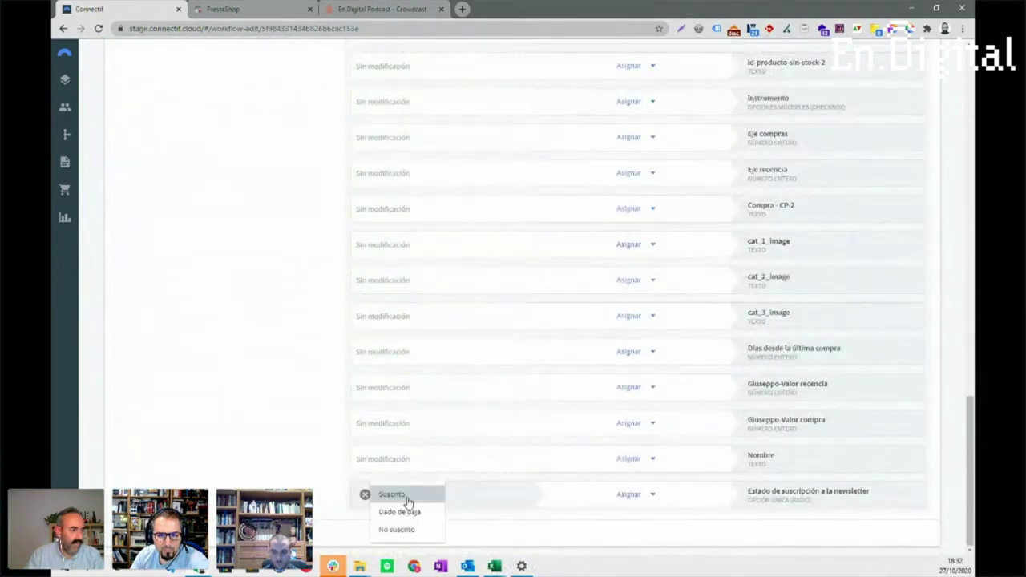
{"action": "left_click", "coordinate": [396, 526]}
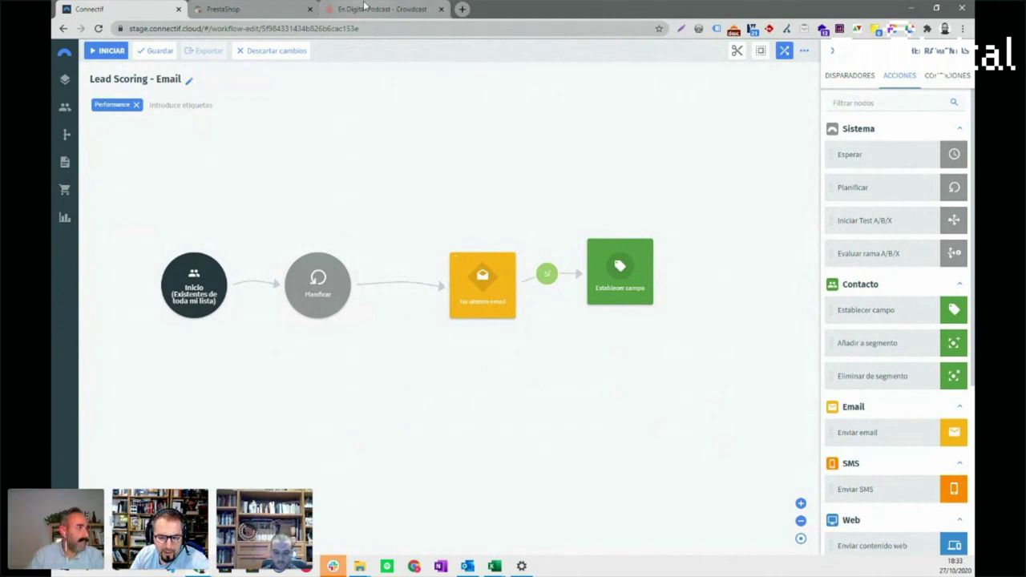
Leave the "Lead Scoring - Email" workflow without saving and create a new blank workflow
{"action": "left_click", "coordinate": [65, 134]}
{"action": "left_click", "coordinate": [443, 312]}
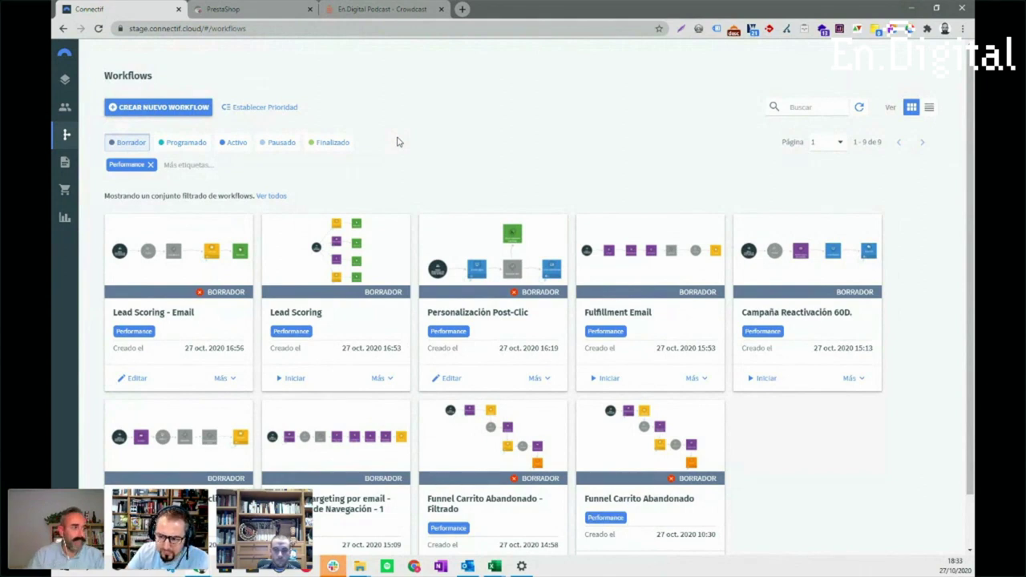
{"action": "left_click", "coordinate": [141, 108]}
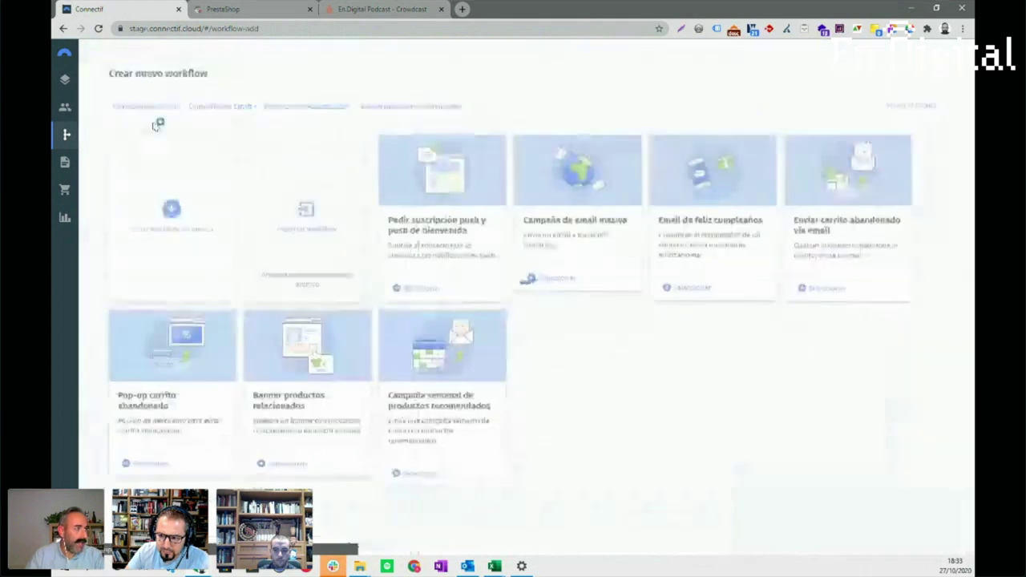
{"action": "left_click", "coordinate": [151, 227]}
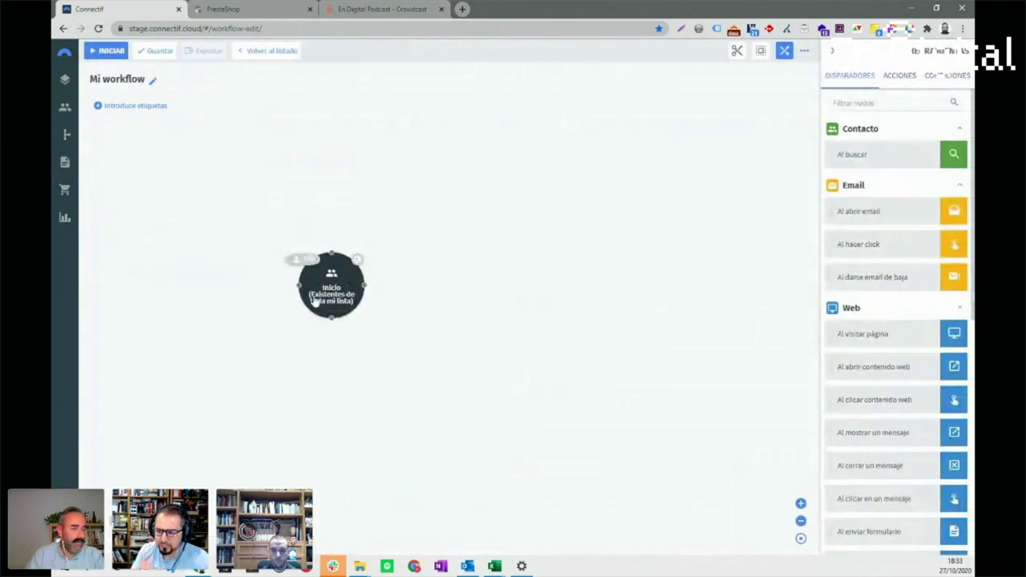
Add an "Al visitar un producto" trigger after the start node and connect an "Obtener productos" action to it
{"action": "scroll", "coordinate": [882, 336], "scroll_direction": "down", "scroll_amount": 6}
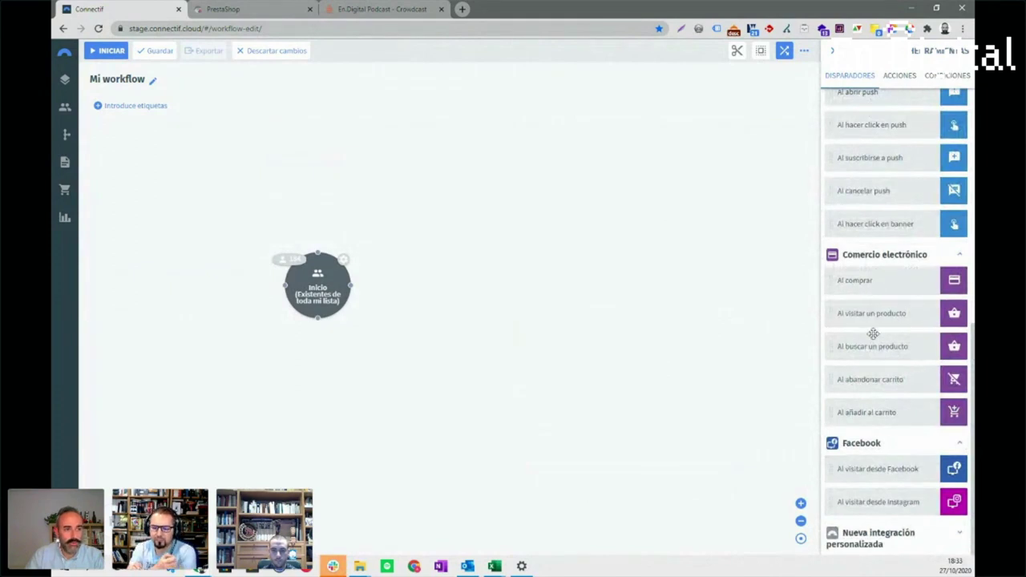
{"action": "left_click_drag", "start_coordinate": [850, 312], "coordinate": [454, 285]}
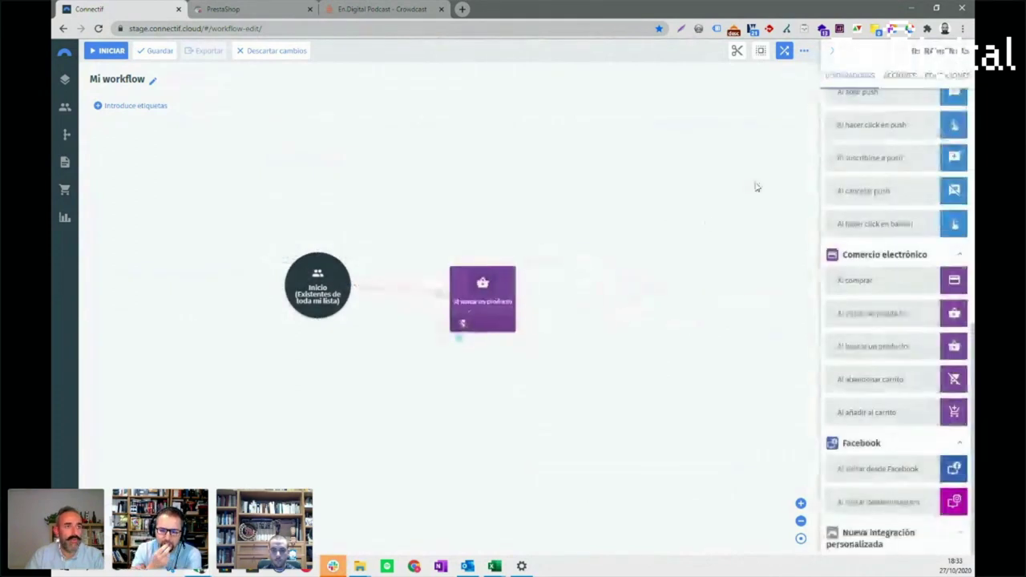
{"action": "left_click", "coordinate": [893, 83]}
{"action": "scroll", "coordinate": [882, 337], "scroll_direction": "down", "scroll_amount": 5}
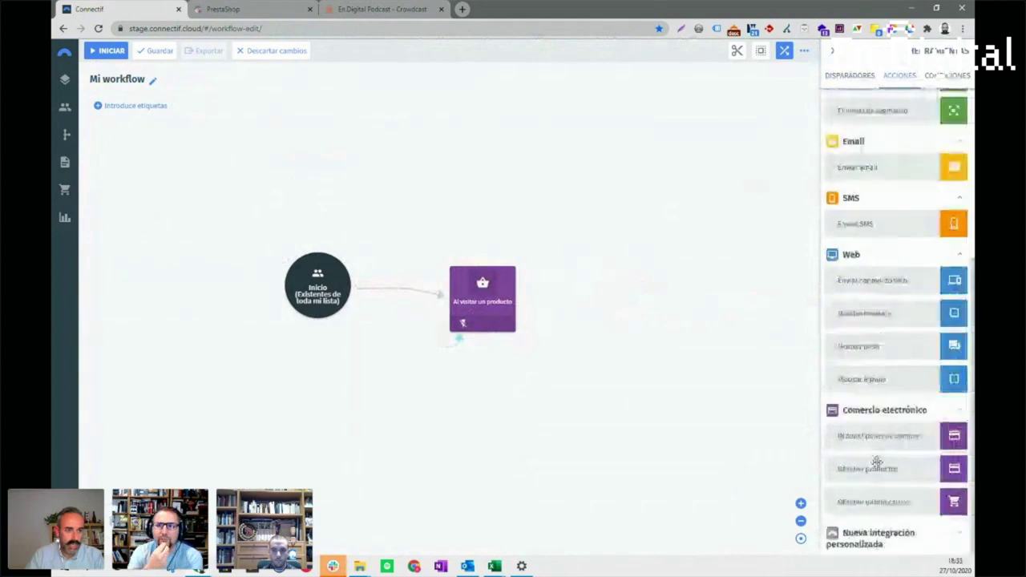
{"action": "left_click_drag", "start_coordinate": [849, 470], "coordinate": [669, 298]}
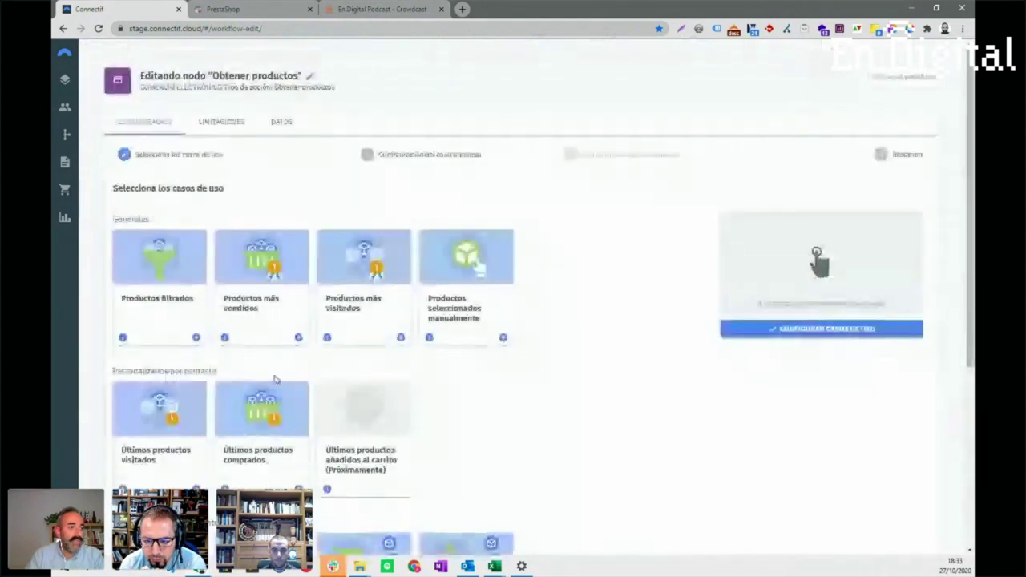
Review the use cases offered in the "Obtener productos" node, from the general ones to those under "Relacionados automáticamente"
{"action": "scroll", "coordinate": [590, 268], "scroll_direction": "down", "scroll_amount": 4}
{"action": "scroll", "coordinate": [590, 268], "scroll_direction": "up", "scroll_amount": 4}
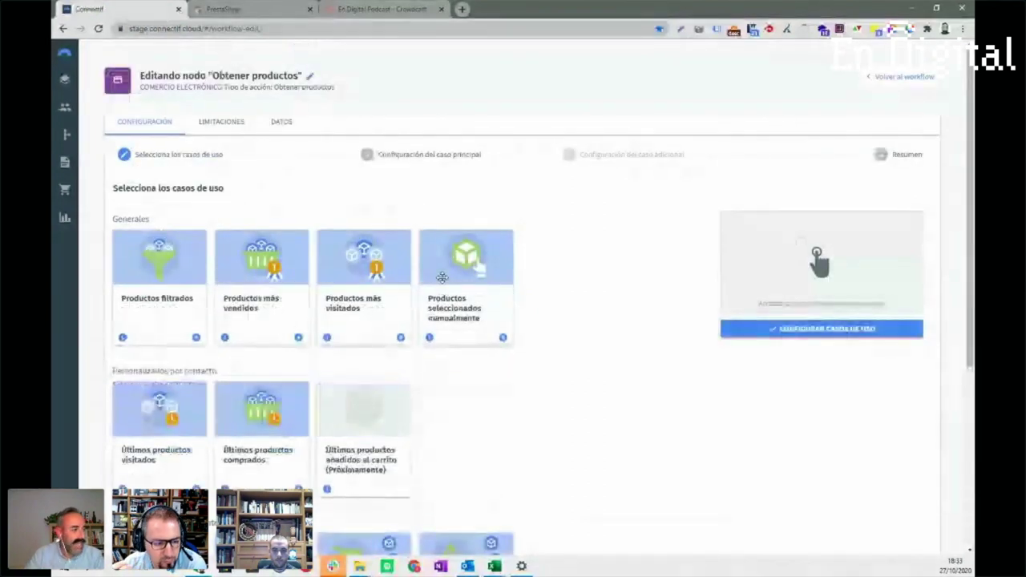
{"action": "scroll", "coordinate": [570, 281], "scroll_direction": "down", "scroll_amount": 1}
{"action": "scroll", "coordinate": [570, 280], "scroll_direction": "down", "scroll_amount": 2}
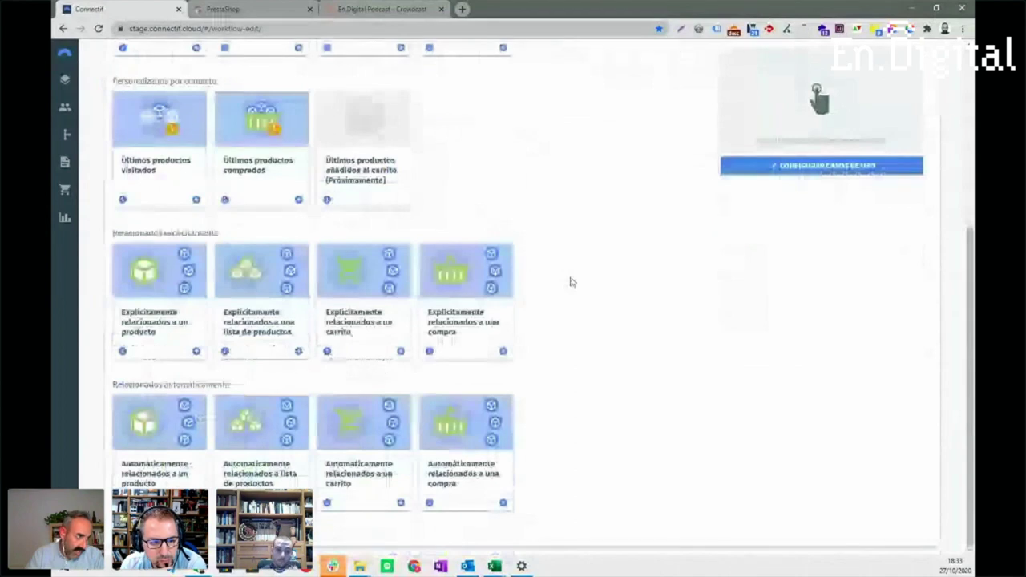
{"action": "left_click_drag", "start_coordinate": [197, 388], "coordinate": [227, 393]}
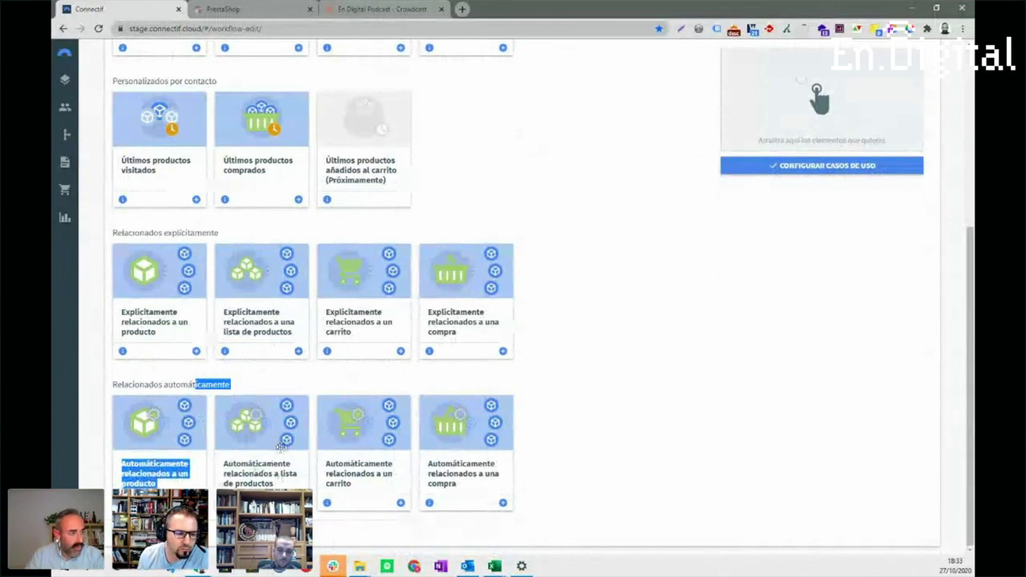
{"action": "left_click", "coordinate": [628, 387]}
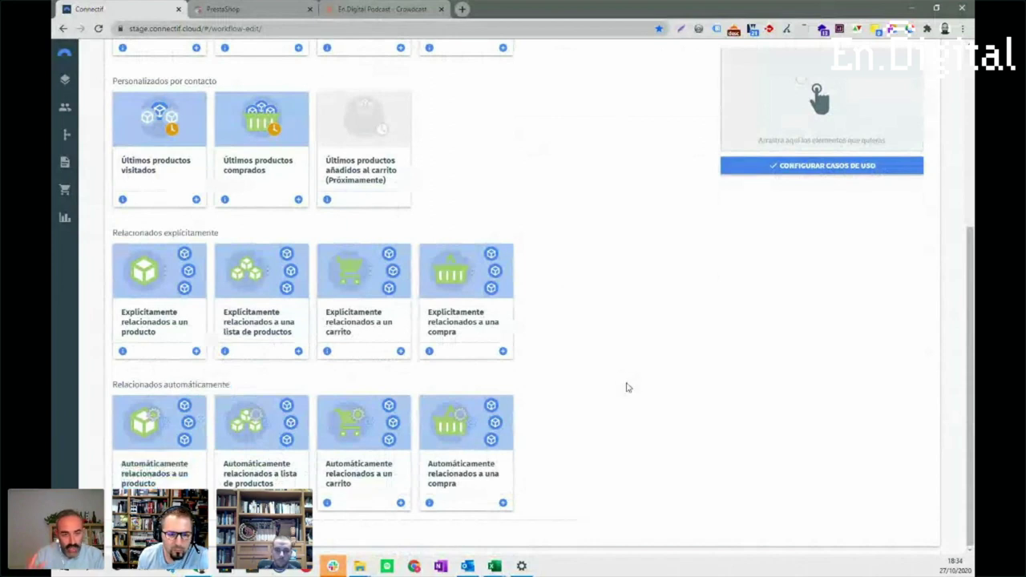
{"action": "scroll", "coordinate": [628, 379], "scroll_direction": "up", "scroll_amount": 4}
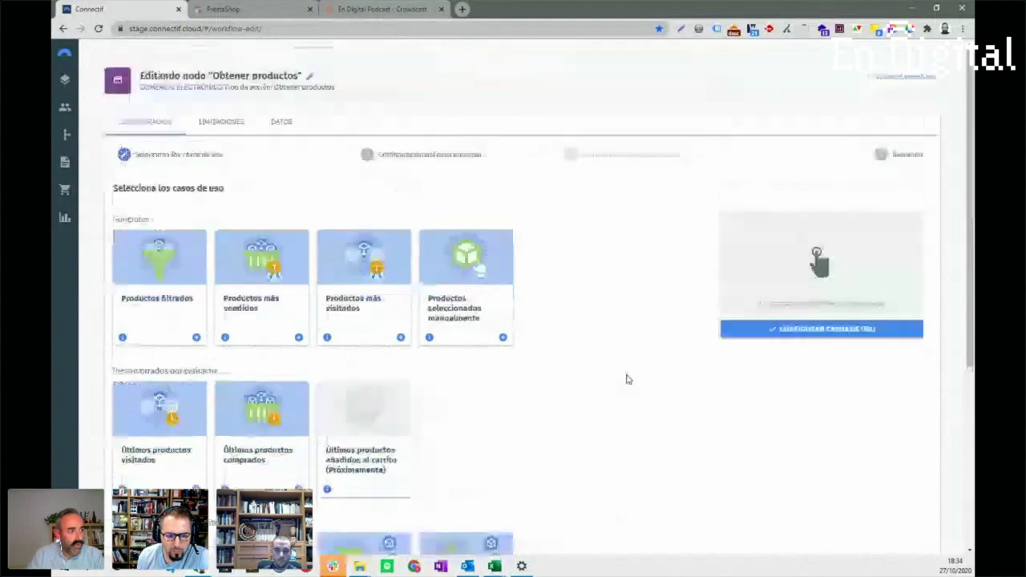
Try "Productos más visitados" as the use case, remove it, and return from the "Obtener productos" settings to the workflow
{"action": "left_click_drag", "start_coordinate": [377, 294], "coordinate": [790, 277]}
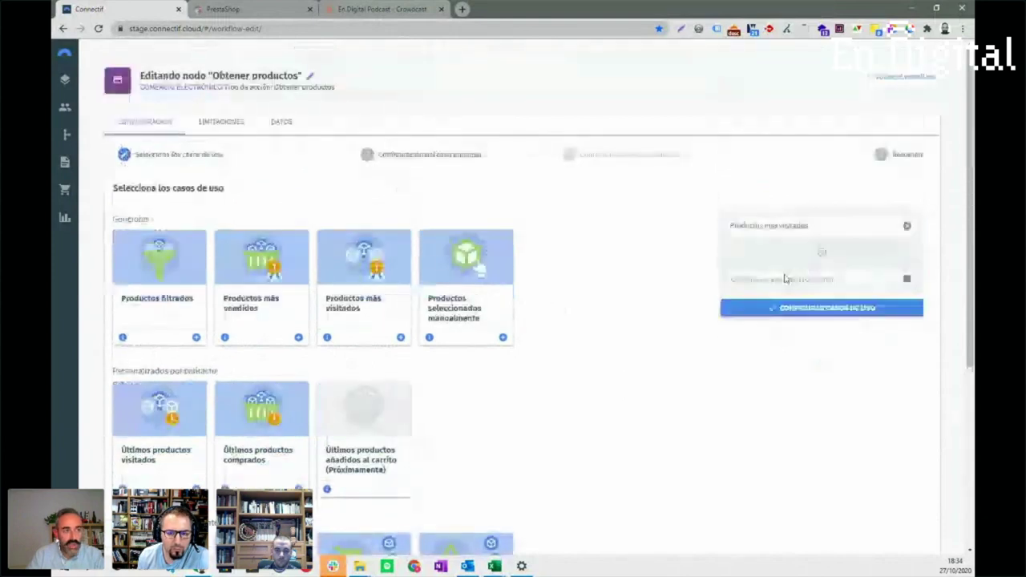
{"action": "left_click", "coordinate": [906, 226]}
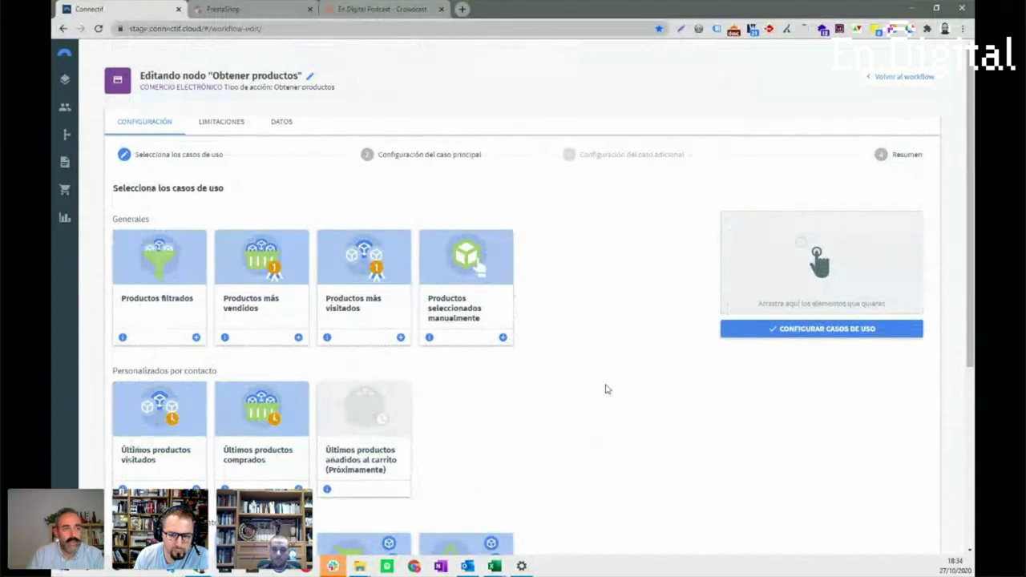
{"action": "scroll", "coordinate": [607, 390], "scroll_direction": "down", "scroll_amount": 1}
{"action": "scroll", "coordinate": [607, 390], "scroll_direction": "down", "scroll_amount": 1}
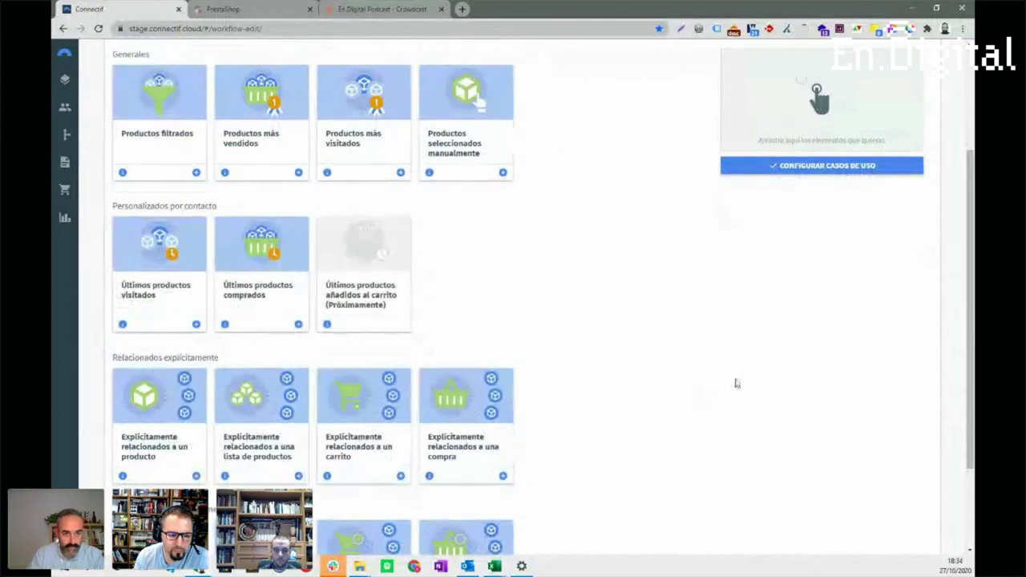
{"action": "scroll", "coordinate": [736, 383], "scroll_direction": "up", "scroll_amount": 1}
{"action": "scroll", "coordinate": [736, 383], "scroll_direction": "up", "scroll_amount": 3}
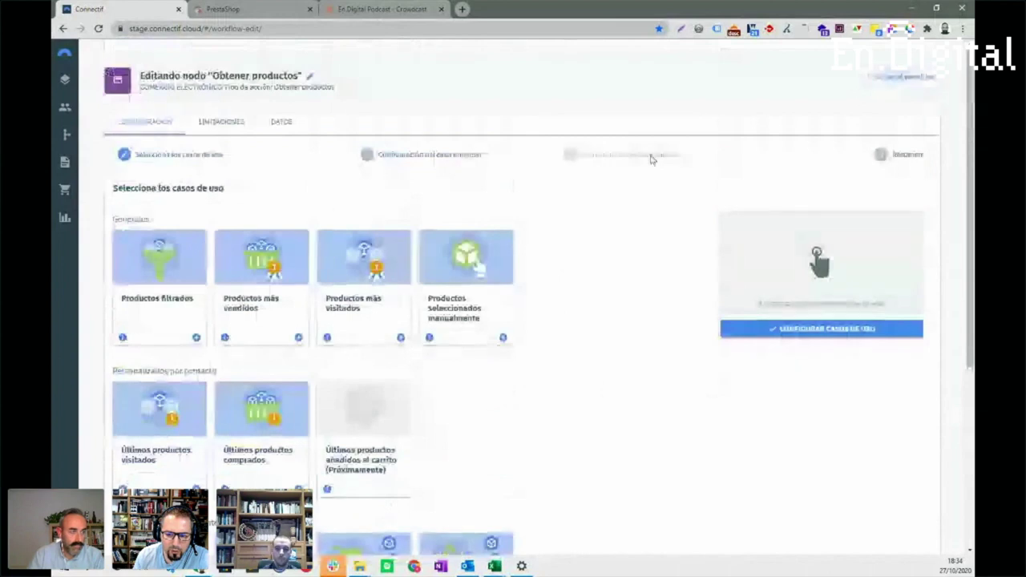
{"action": "key", "text": "Escape"}
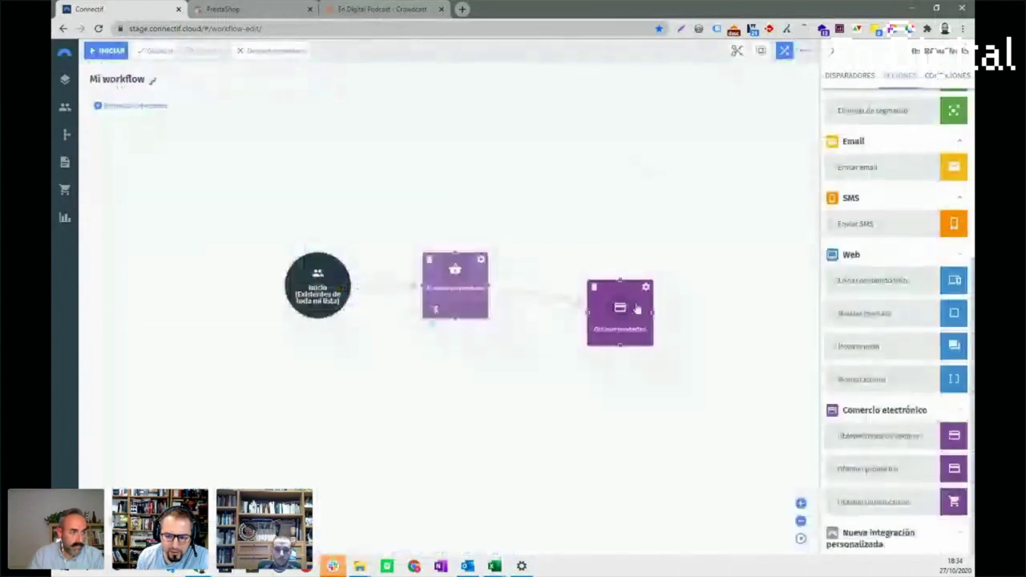